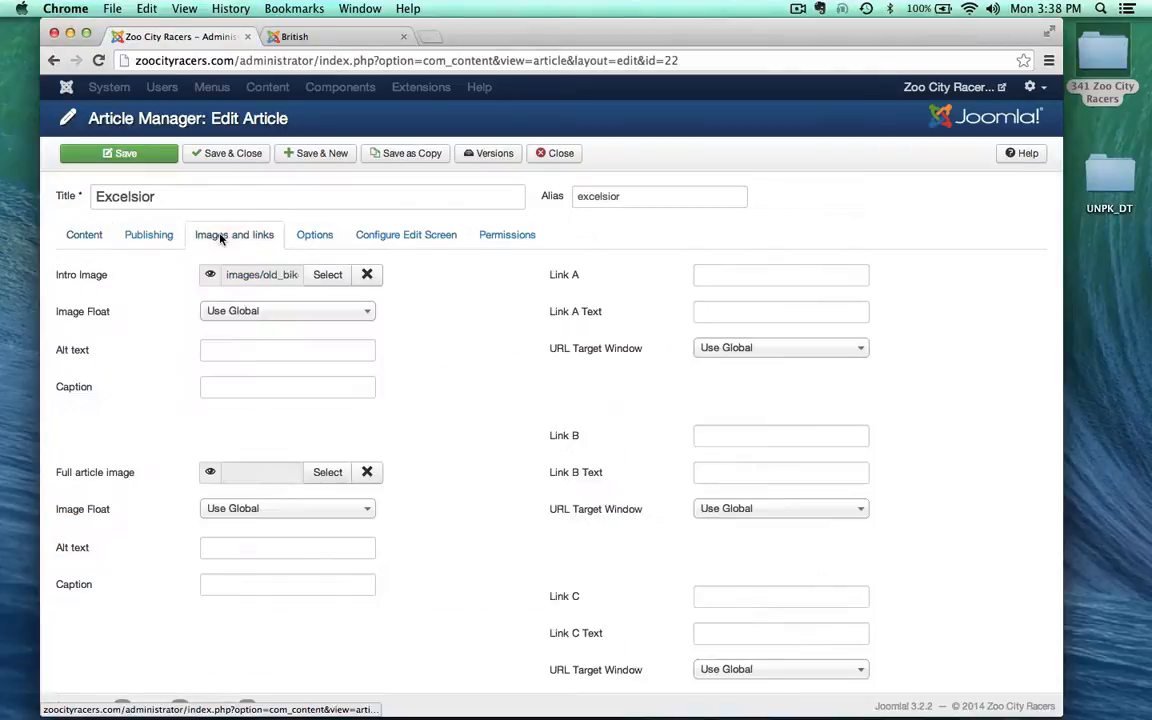
- Review the display options available for the Excelsior article
{"action": "left_click", "coordinate": [314, 234]}
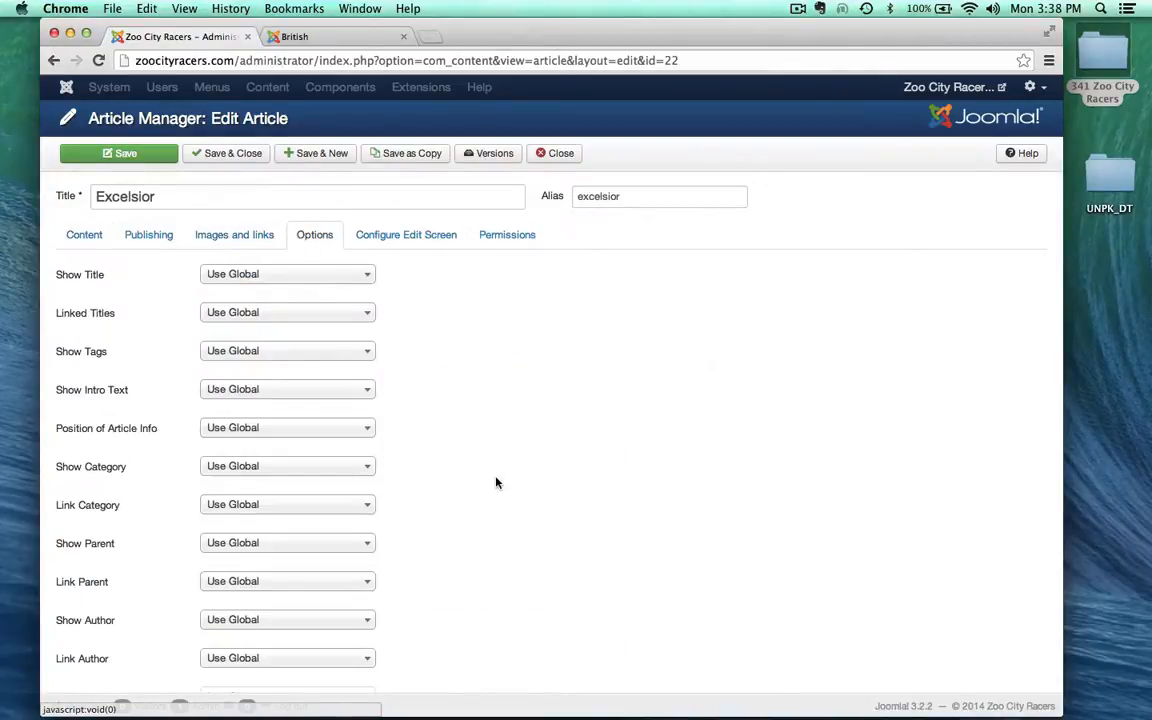
{"action": "scroll", "coordinate": [496, 481], "scroll_direction": "down", "scroll_amount": 3}
{"action": "scroll", "coordinate": [496, 483], "scroll_direction": "down", "scroll_amount": 5}
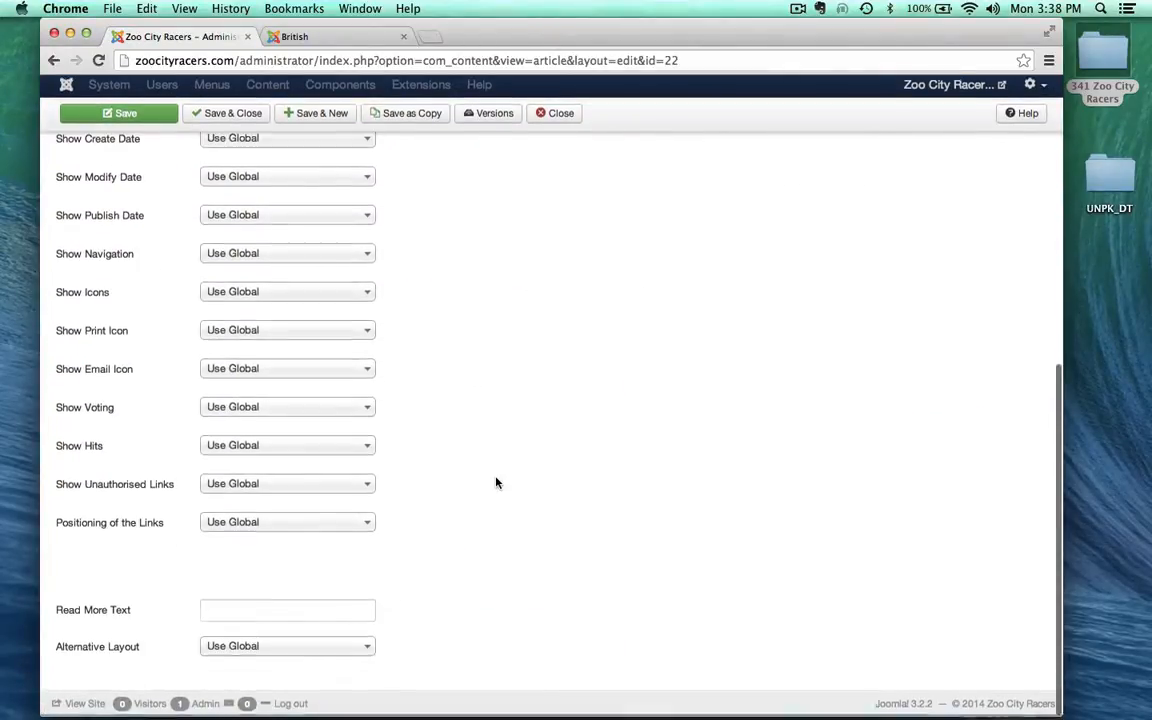
{"action": "scroll", "coordinate": [496, 483], "scroll_direction": "up", "scroll_amount": 8}
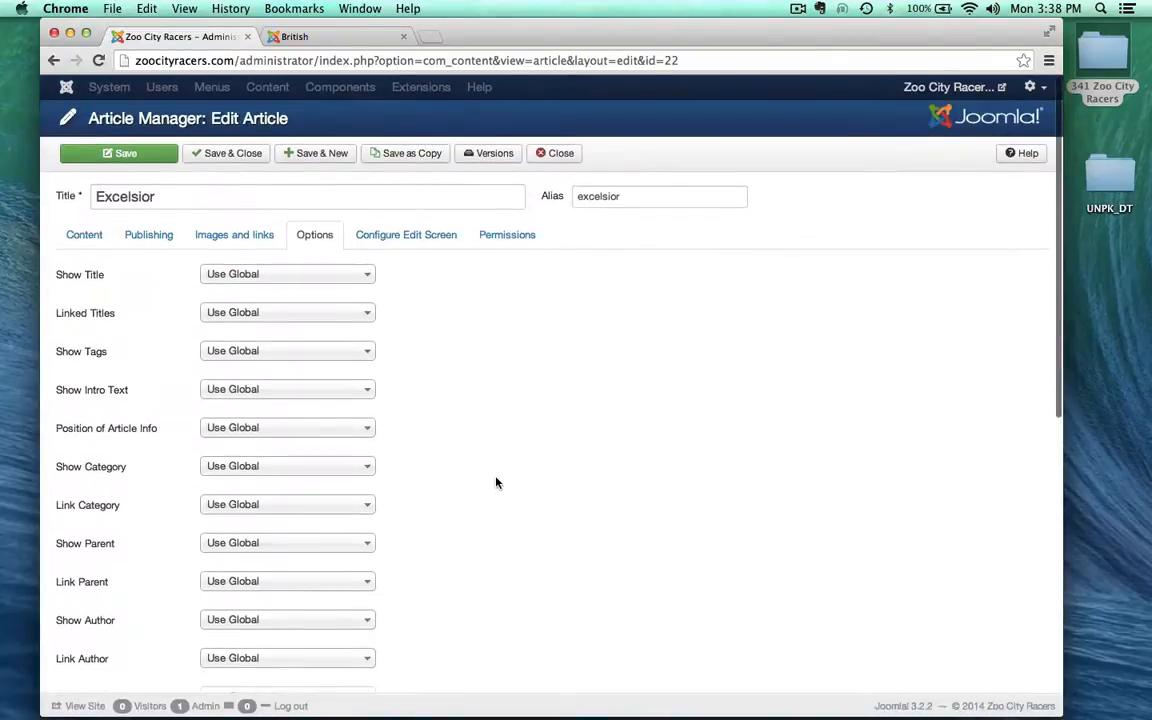
{"action": "scroll", "coordinate": [496, 482], "scroll_direction": "down", "scroll_amount": 1}
- Check the author line in Excelsior's details on the live site's British page, and return to the article editor
{"action": "left_click", "coordinate": [324, 37]}
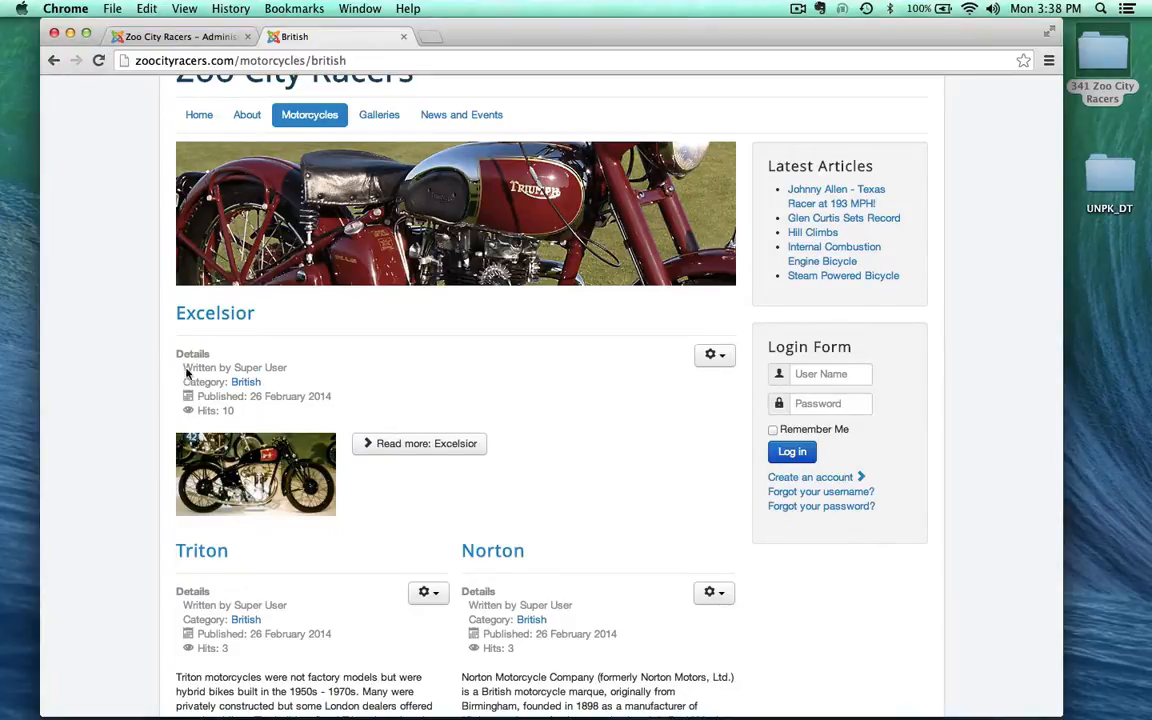
{"action": "left_click_drag", "start_coordinate": [186, 372], "coordinate": [261, 371]}
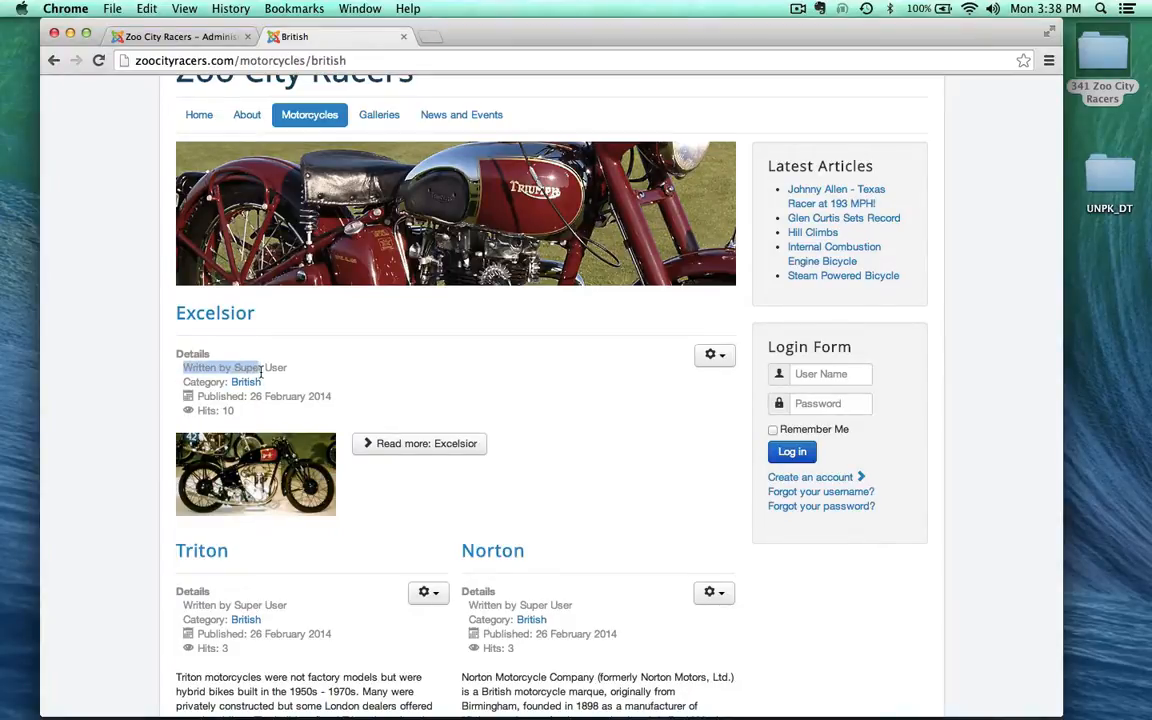
{"action": "left_click", "coordinate": [178, 36]}
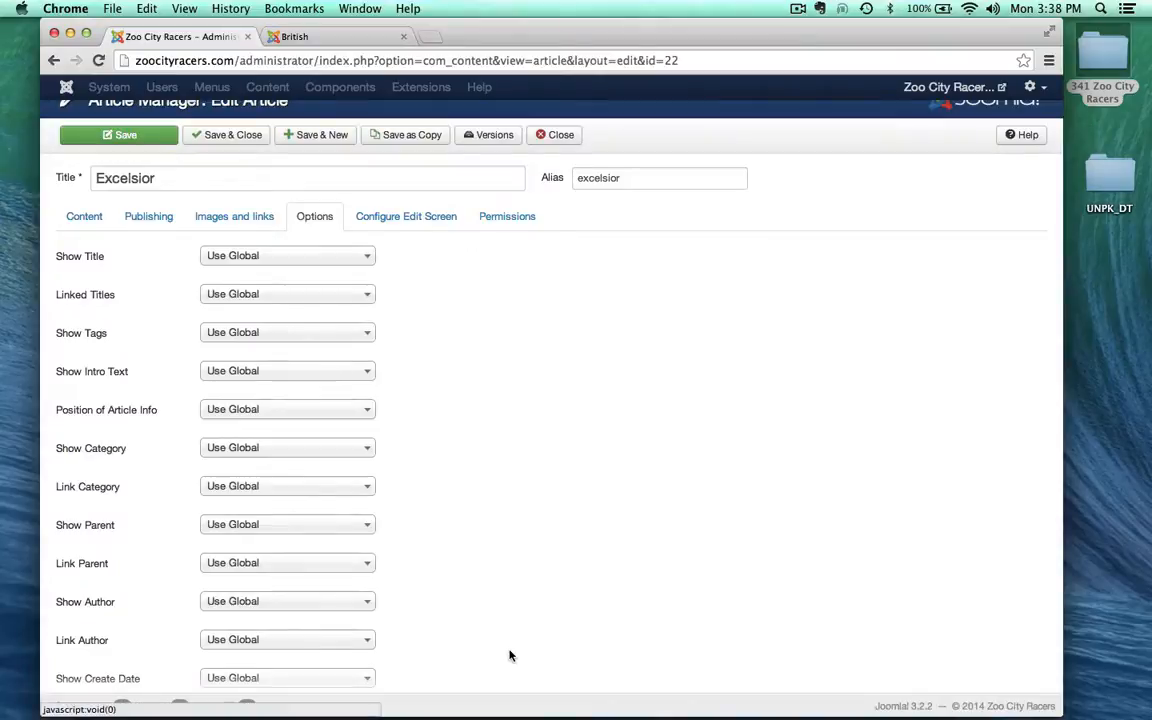
- Examine the article's individual display options again, including the choices offered for Show Tags
{"action": "scroll", "coordinate": [509, 653], "scroll_direction": "down", "scroll_amount": 5}
{"action": "scroll", "coordinate": [509, 655], "scroll_direction": "up", "scroll_amount": 5}
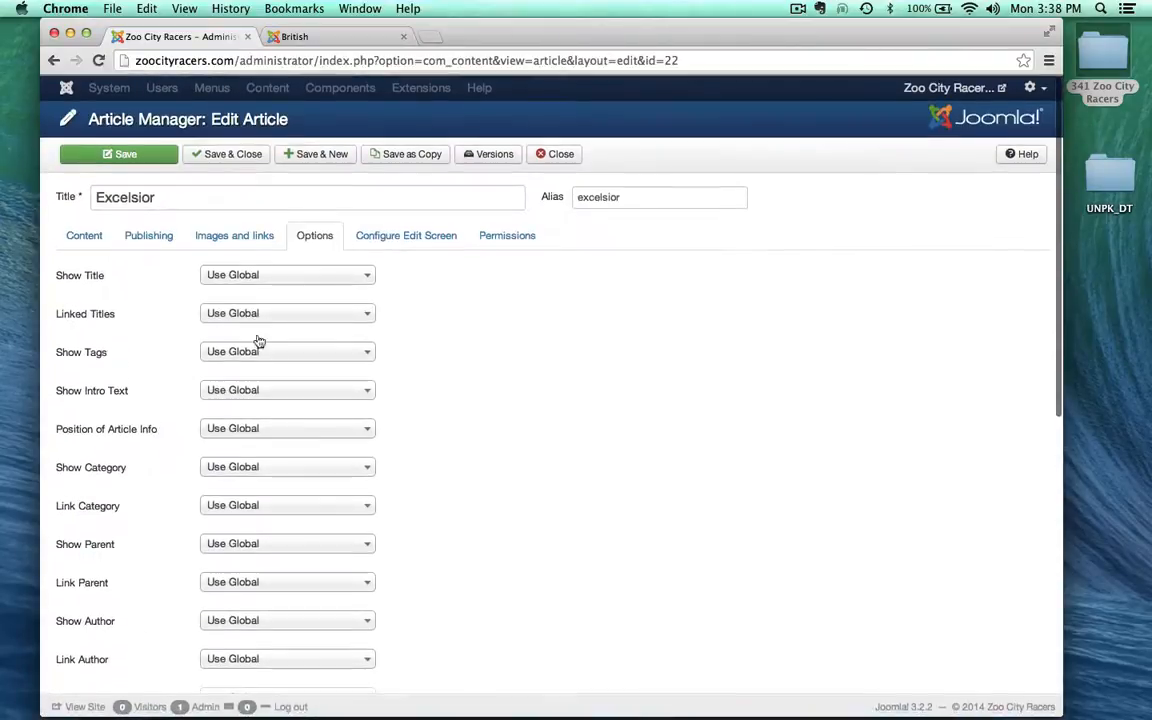
{"action": "scroll", "coordinate": [527, 609], "scroll_direction": "down", "scroll_amount": 5}
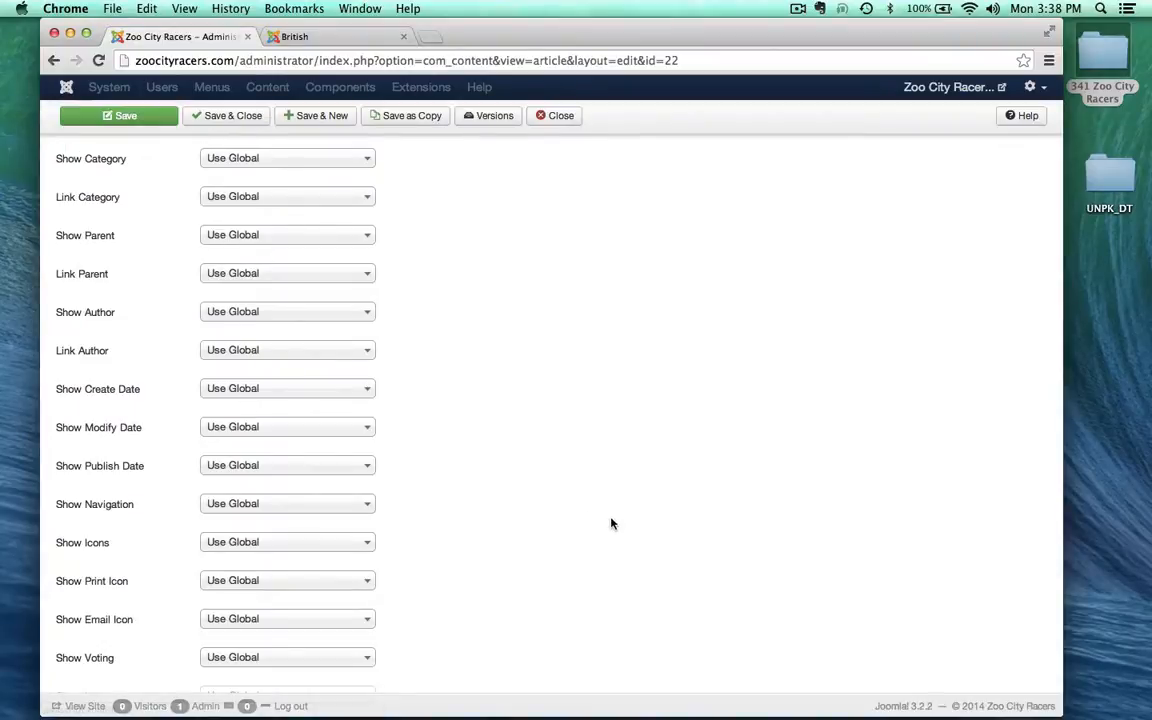
{"action": "scroll", "coordinate": [612, 524], "scroll_direction": "up", "scroll_amount": 5}
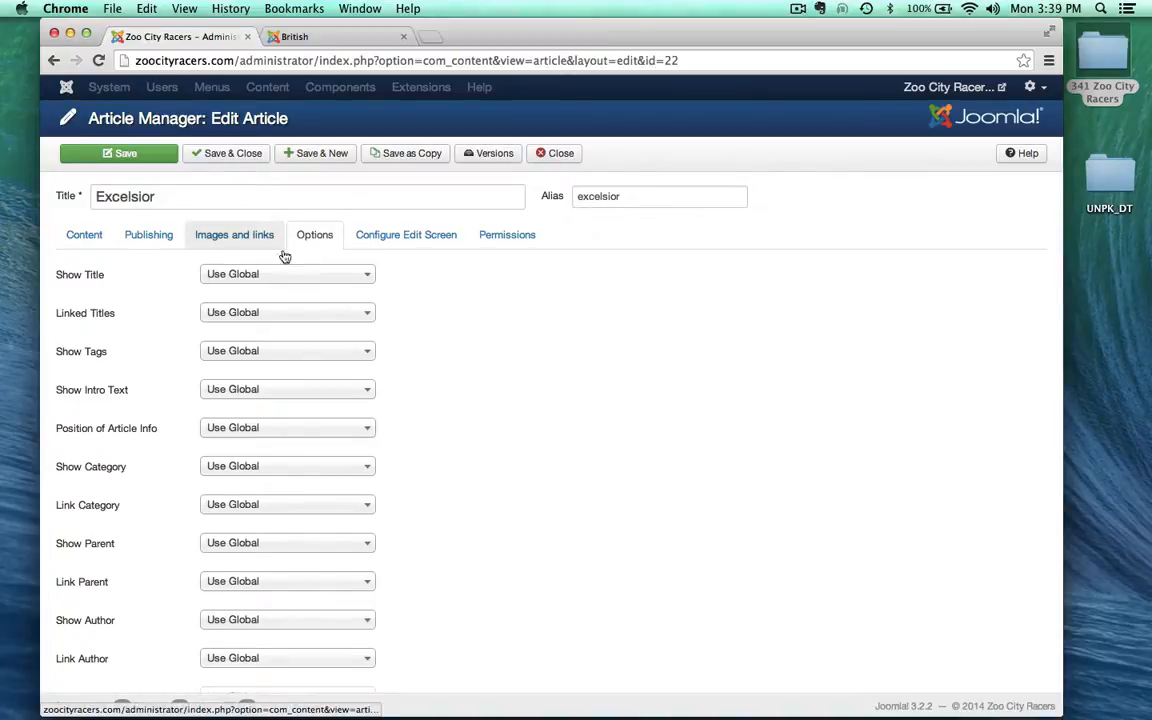
{"action": "left_click", "coordinate": [220, 358]}
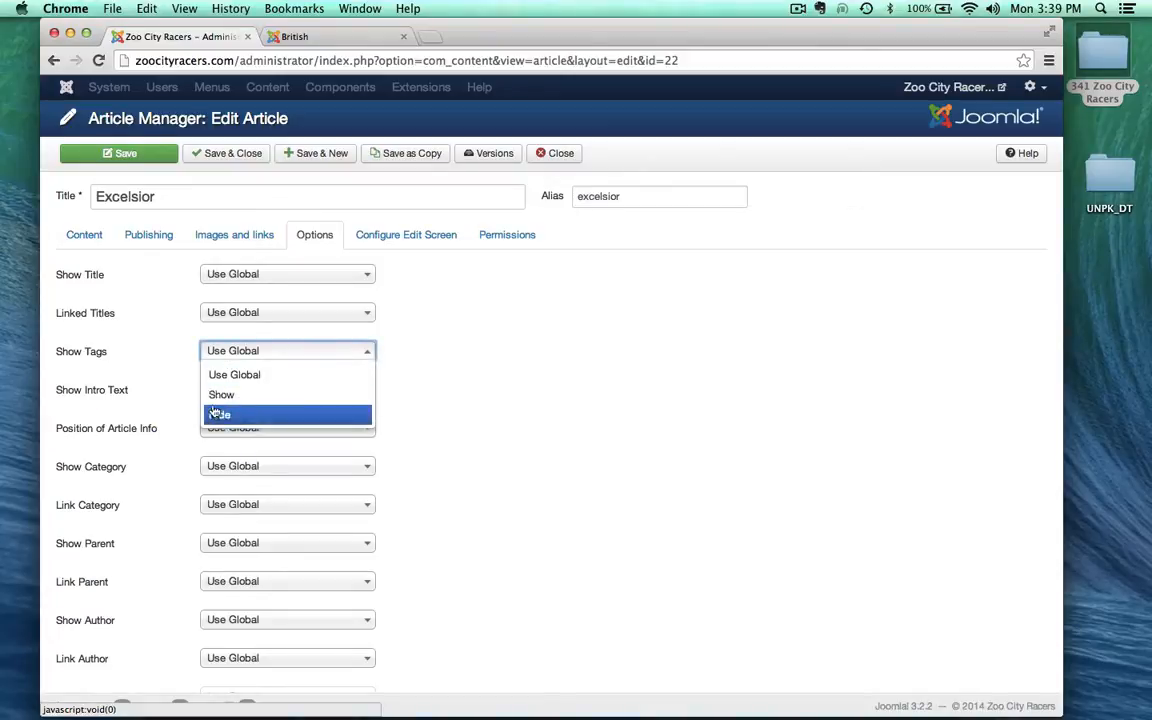
{"action": "left_click", "coordinate": [442, 432]}
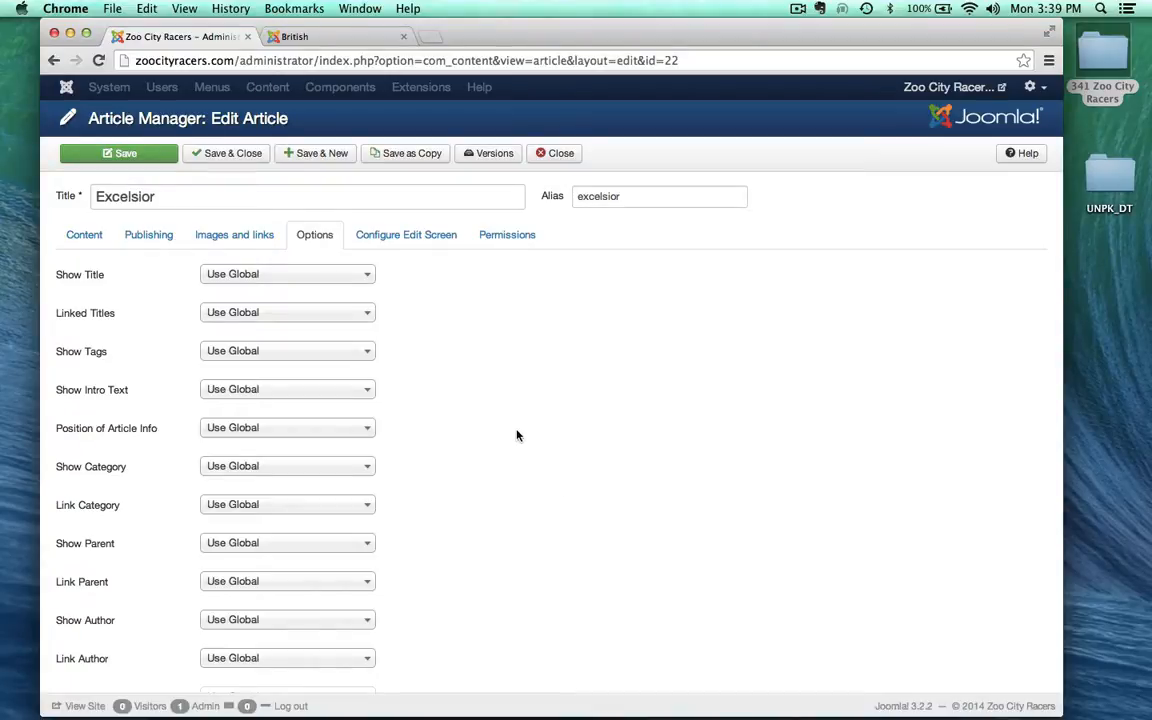
- Close the Excelsior article and look through the categories offered by the article list's category filter
{"action": "left_click", "coordinate": [556, 155]}
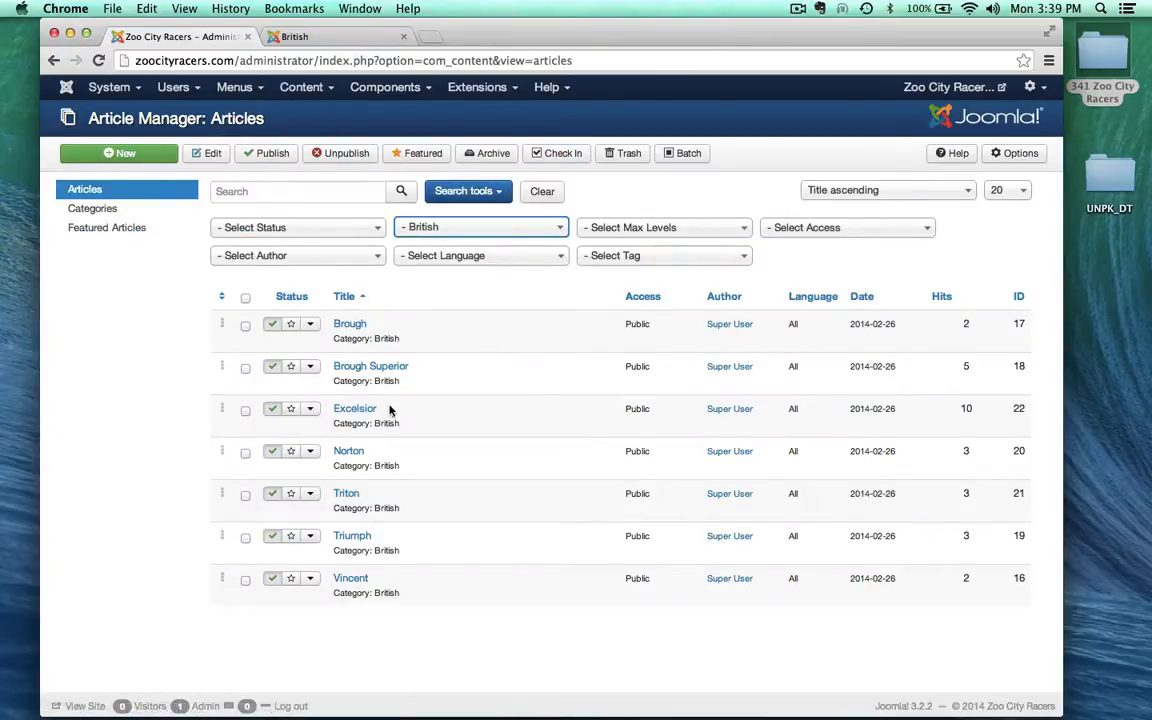
{"action": "left_click", "coordinate": [420, 229]}
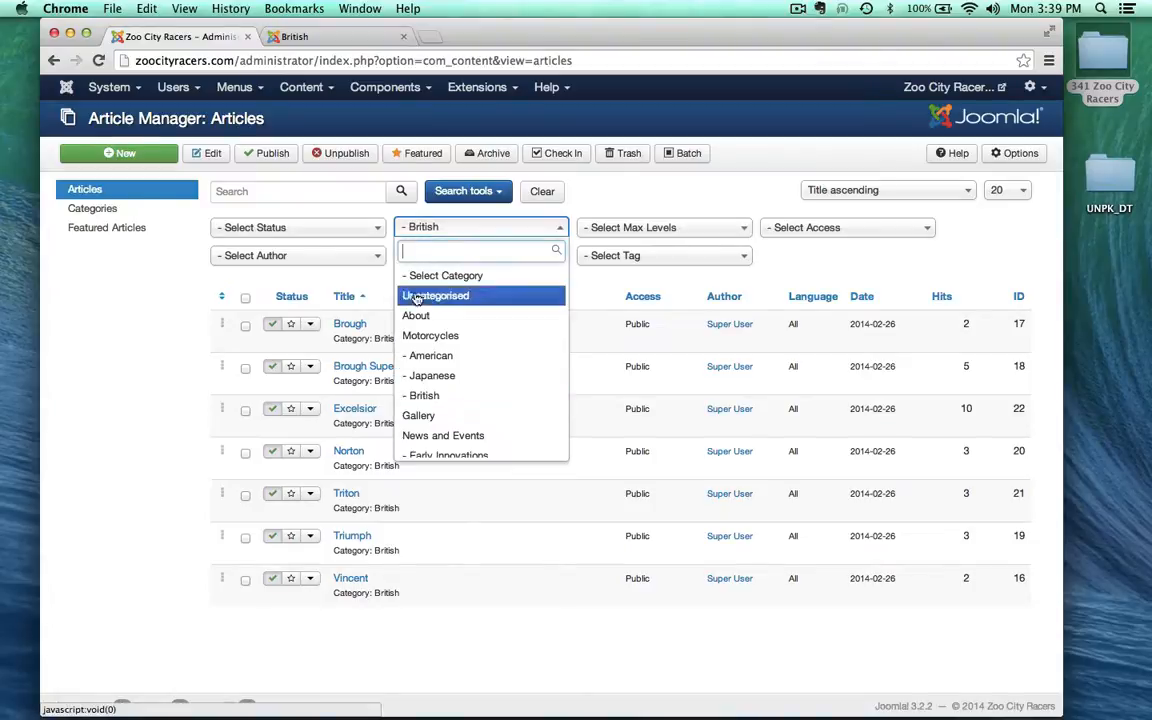
{"action": "scroll", "coordinate": [488, 452], "scroll_direction": "down", "scroll_amount": 1}
{"action": "scroll", "coordinate": [429, 452], "scroll_direction": "up", "scroll_amount": 1}
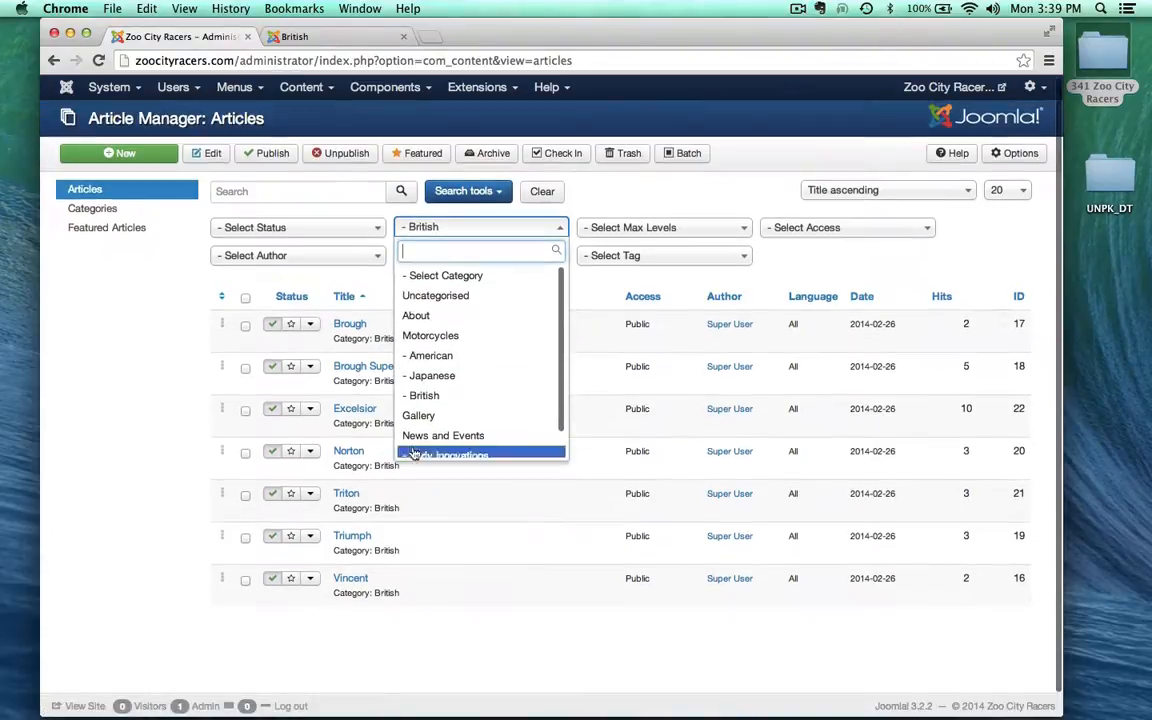
{"action": "key", "text": "Escape"}
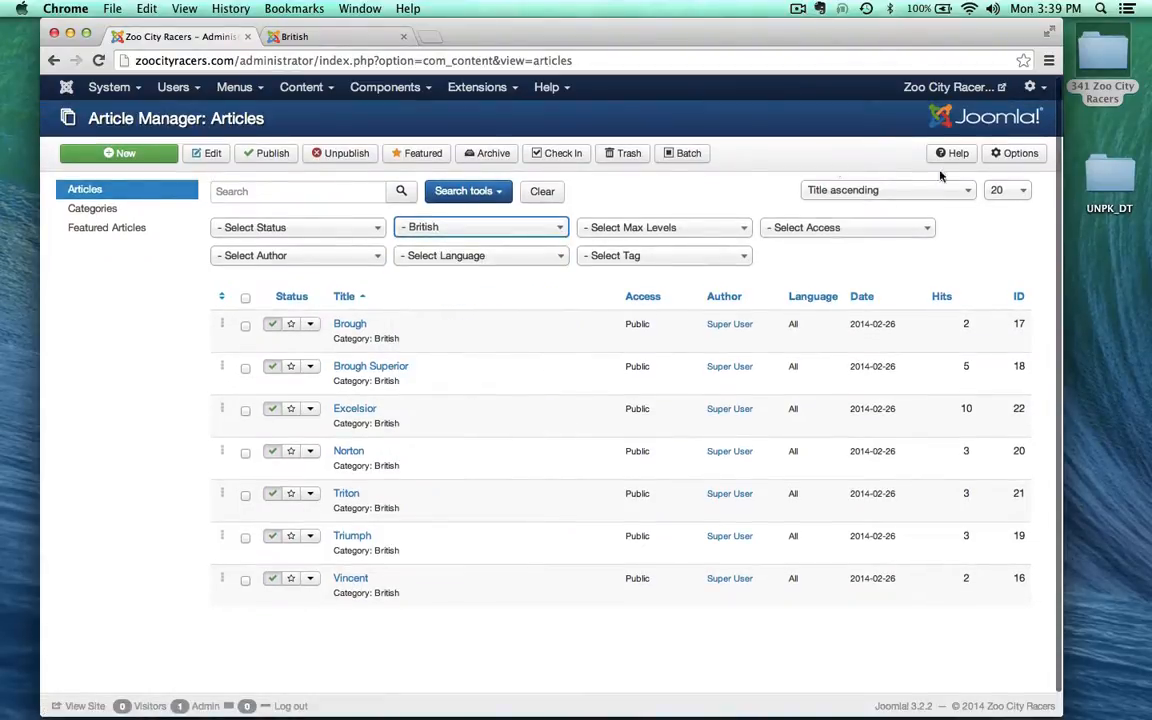
- Open the Article Manager's global options and review the article display settings
{"action": "left_click", "coordinate": [1020, 154]}
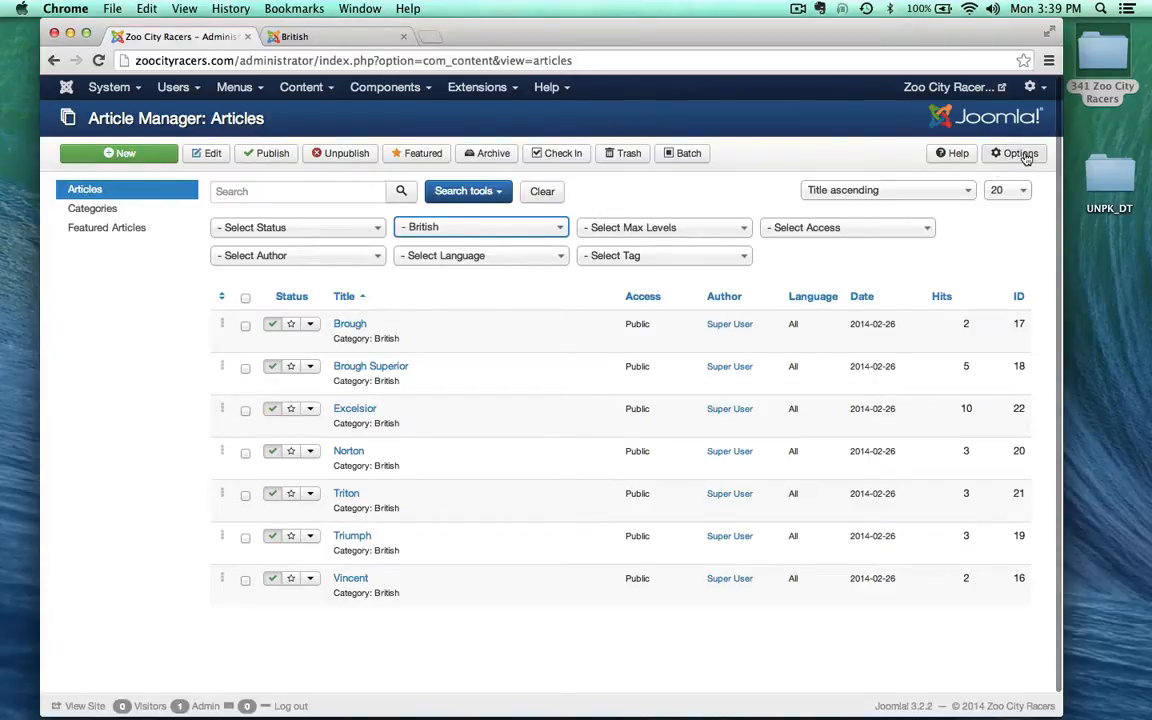
{"action": "scroll", "coordinate": [781, 517], "scroll_direction": "down", "scroll_amount": 1}
{"action": "scroll", "coordinate": [781, 517], "scroll_direction": "down", "scroll_amount": 3}
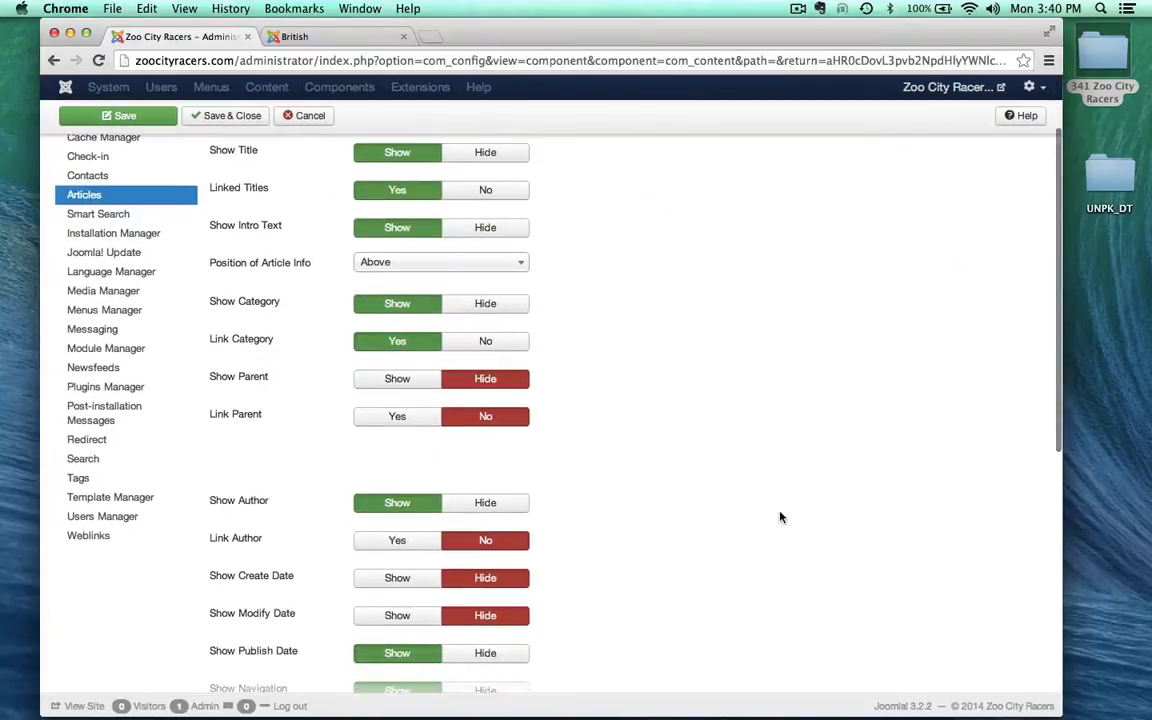
{"action": "scroll", "coordinate": [743, 474], "scroll_direction": "down", "scroll_amount": 6}
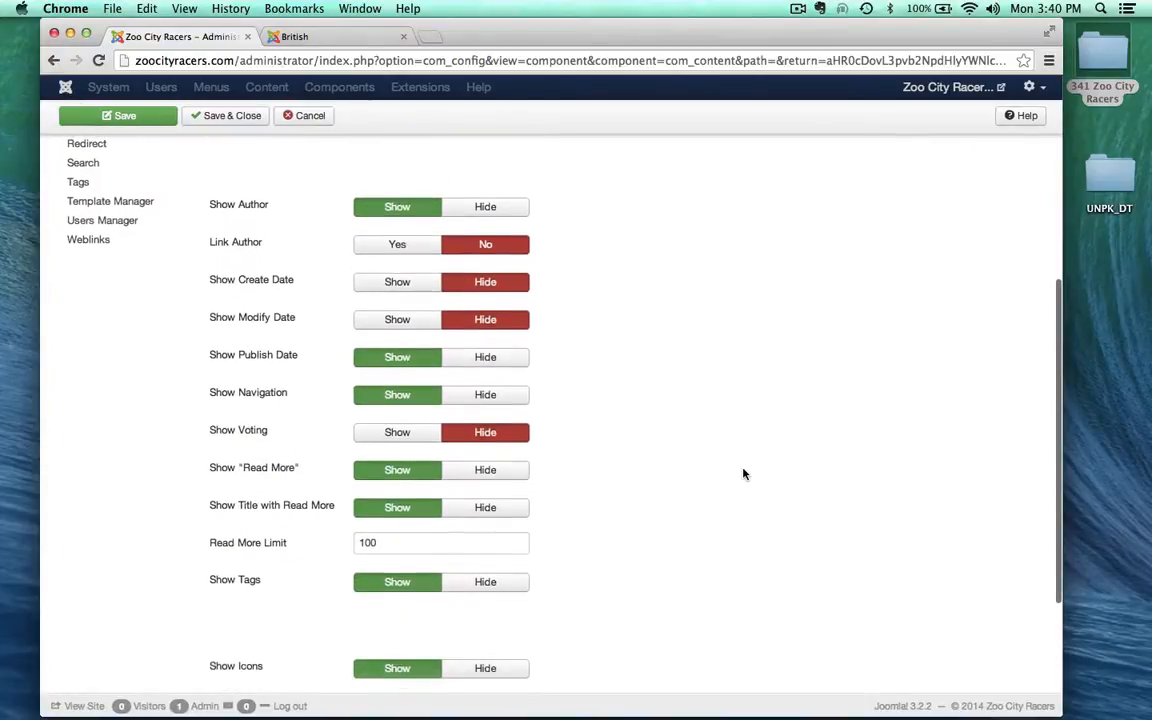
{"action": "scroll", "coordinate": [743, 474], "scroll_direction": "up", "scroll_amount": 10}
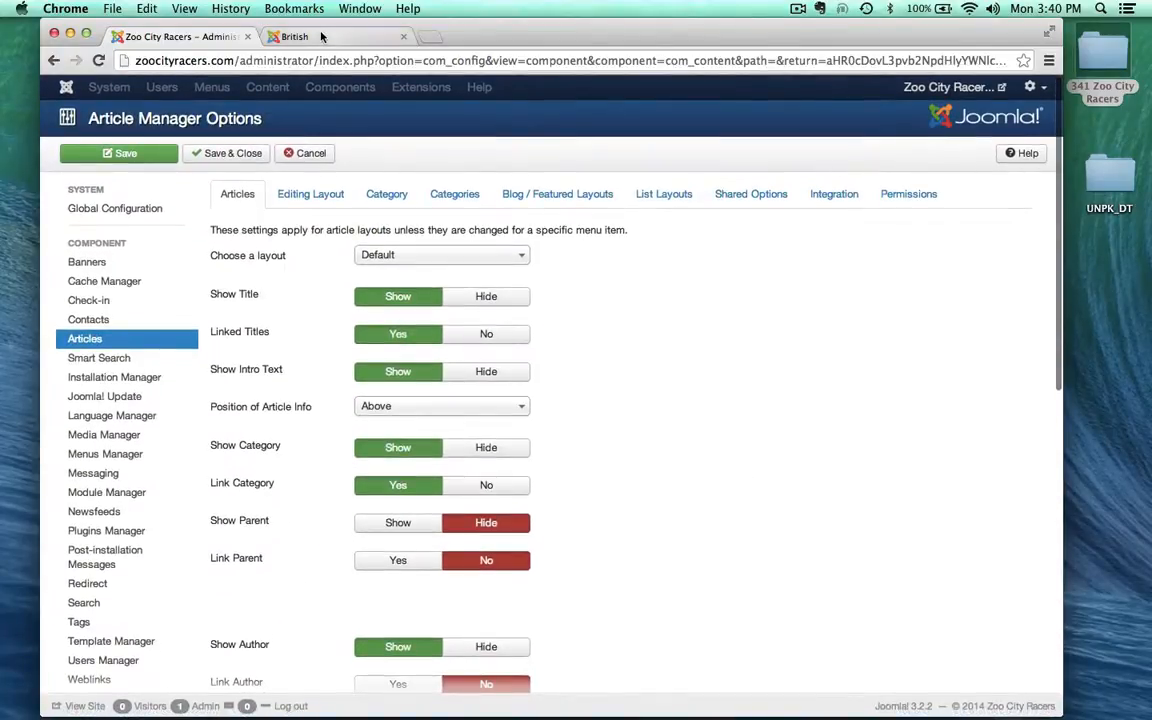
- Compare the article details on the live British page with the global article settings
{"action": "left_click", "coordinate": [294, 36]}
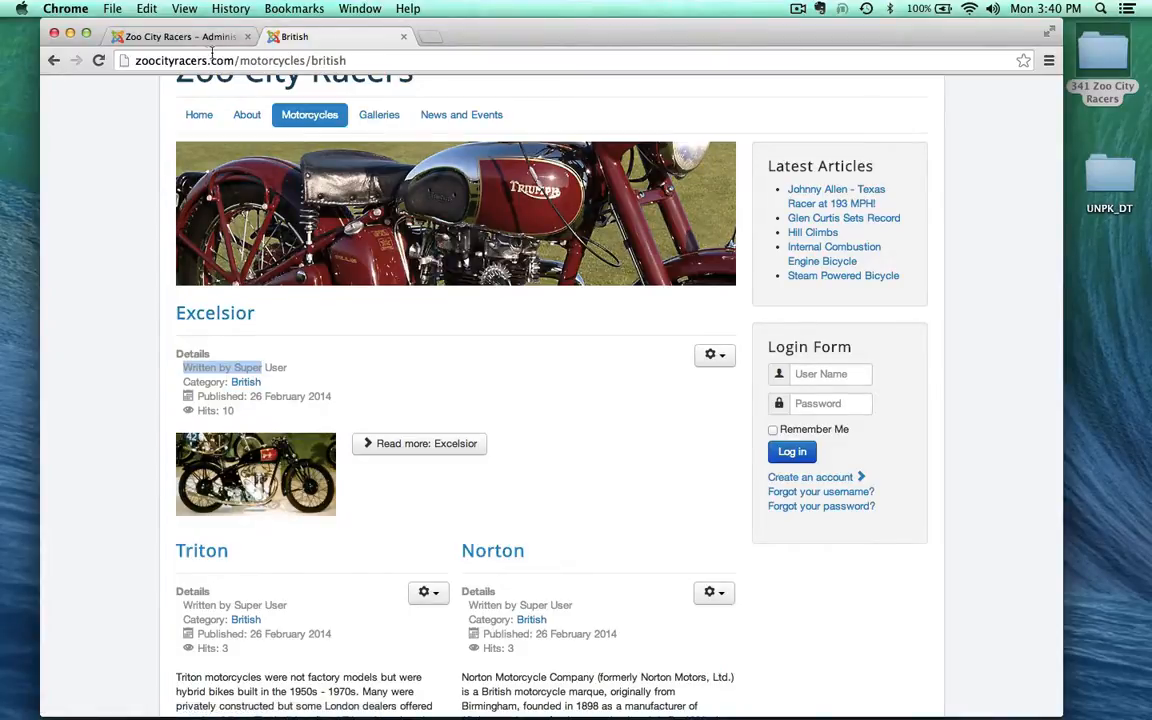
{"action": "left_click", "coordinate": [182, 36]}
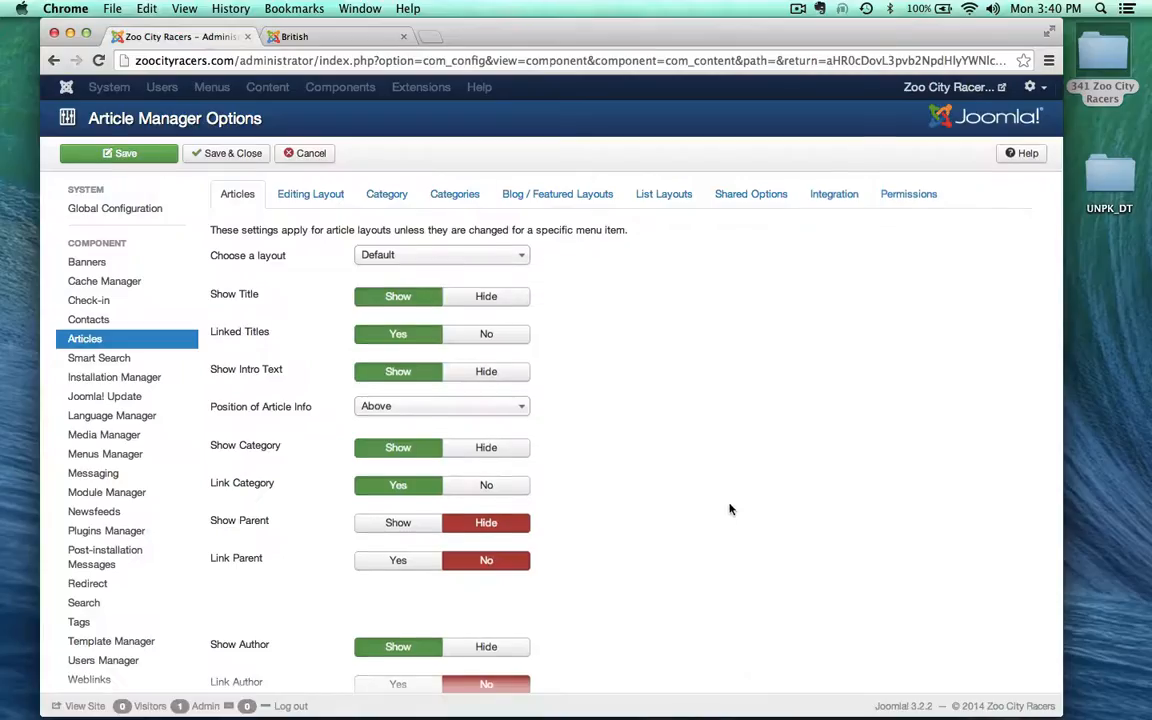
{"action": "scroll", "coordinate": [729, 509], "scroll_direction": "down", "scroll_amount": 3}
{"action": "scroll", "coordinate": [729, 509], "scroll_direction": "up", "scroll_amount": 3}
{"action": "scroll", "coordinate": [729, 509], "scroll_direction": "down", "scroll_amount": 1}
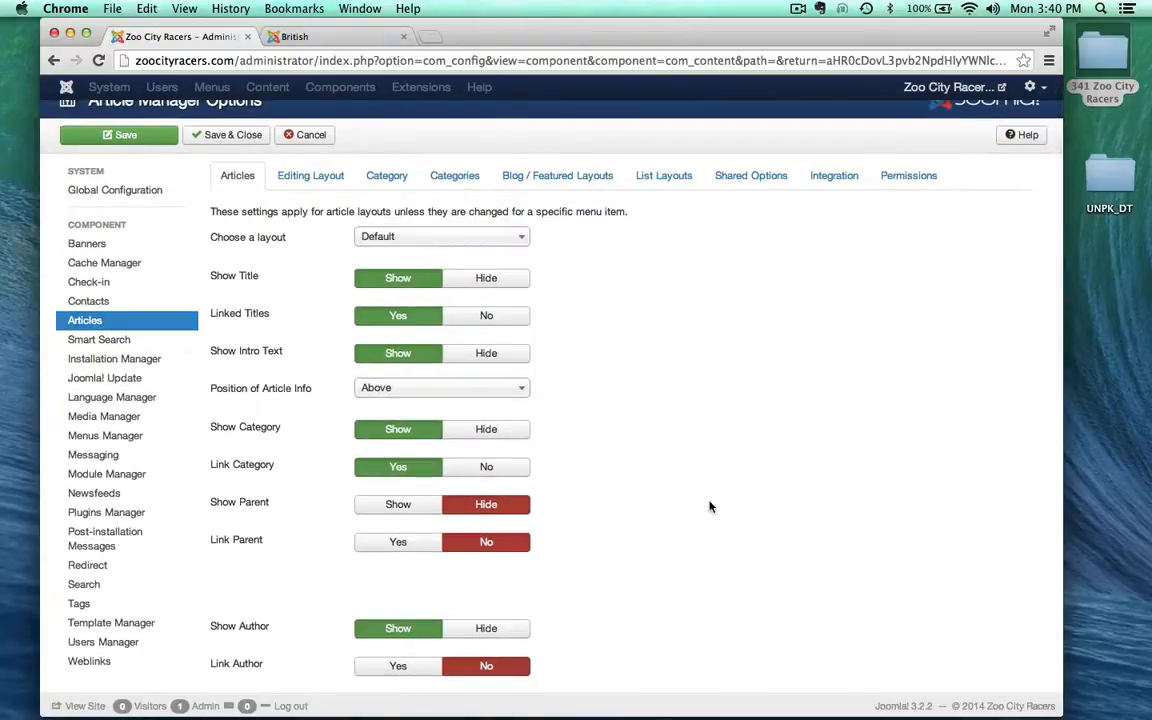
- In the global article settings, set Show Category to Hide, Link Category to No and Show Author to Hide
{"action": "left_click", "coordinate": [470, 433]}
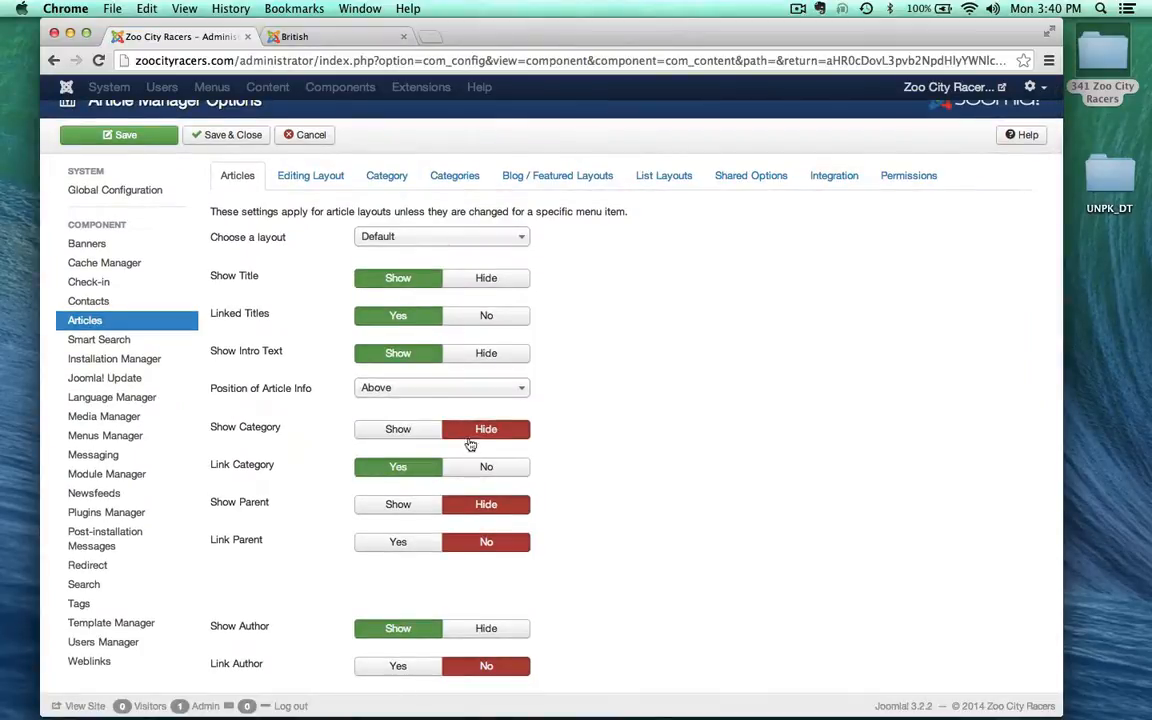
{"action": "left_click", "coordinate": [484, 468]}
{"action": "scroll", "coordinate": [597, 546], "scroll_direction": "down", "scroll_amount": 5}
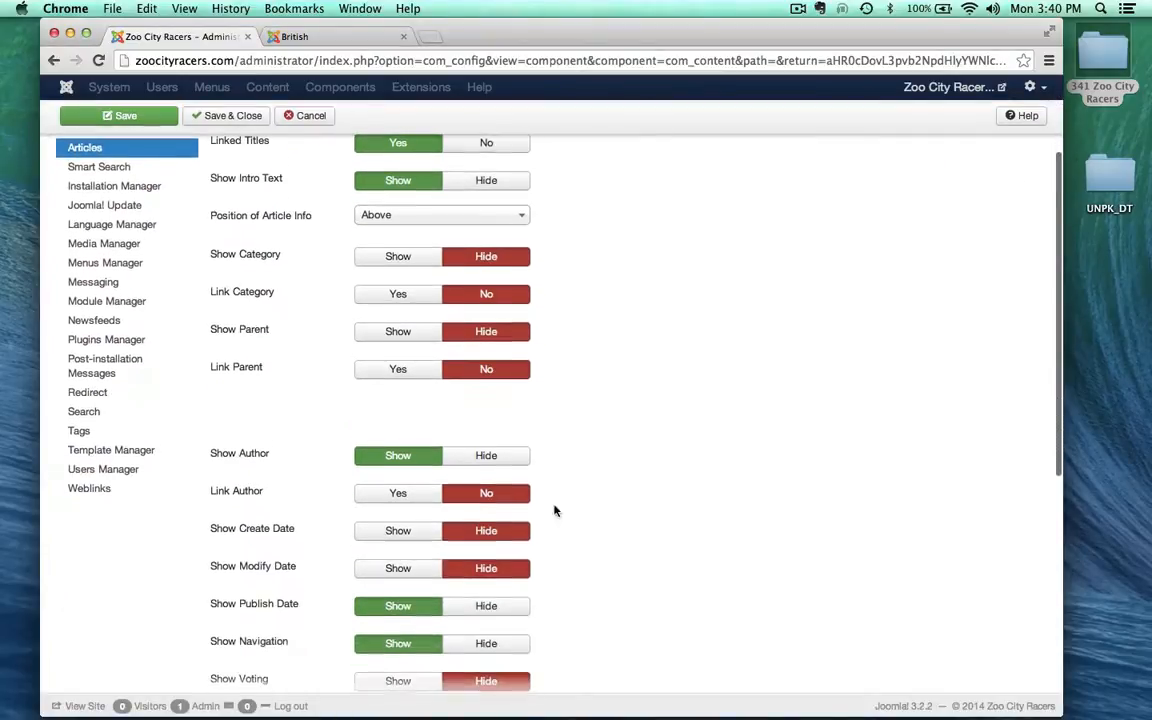
{"action": "left_click", "coordinate": [485, 455]}
- Set Show Publish Date and Show Navigation to Hide in the global article settings
{"action": "scroll", "coordinate": [600, 500], "scroll_direction": "down", "scroll_amount": 2}
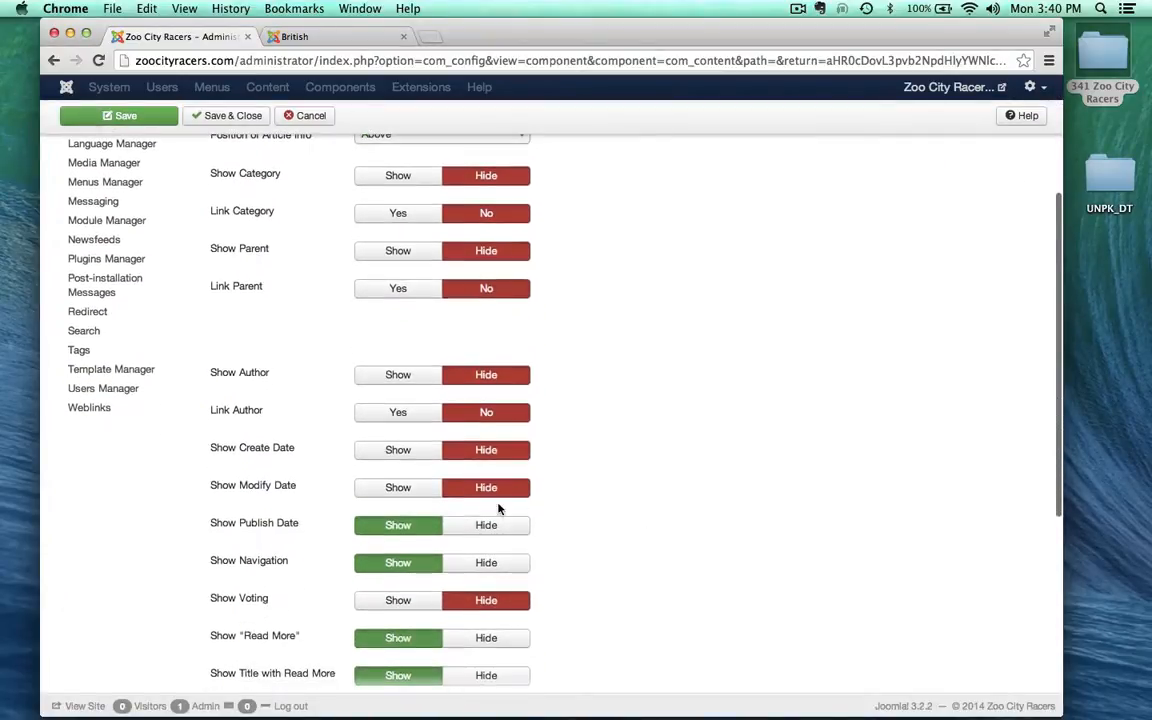
{"action": "left_click", "coordinate": [487, 525]}
{"action": "left_click", "coordinate": [485, 563]}
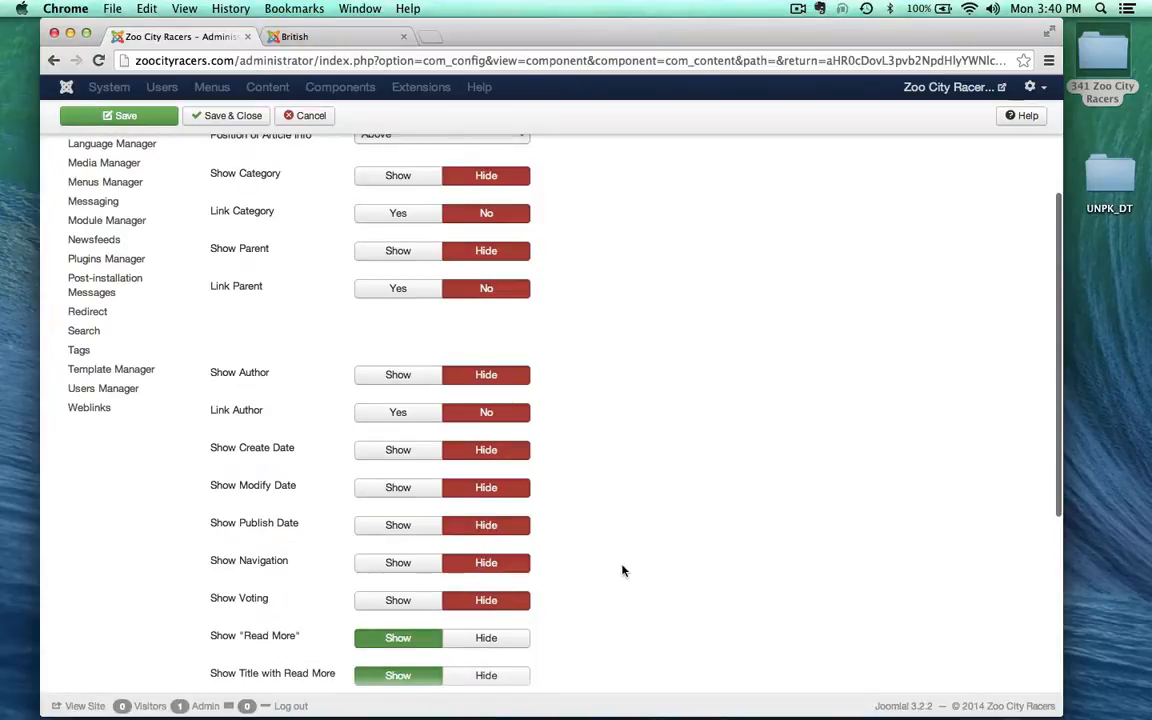
- Set Show "Read More" and Show Title with Read More to Hide
{"action": "scroll", "coordinate": [668, 591], "scroll_direction": "down", "scroll_amount": 3}
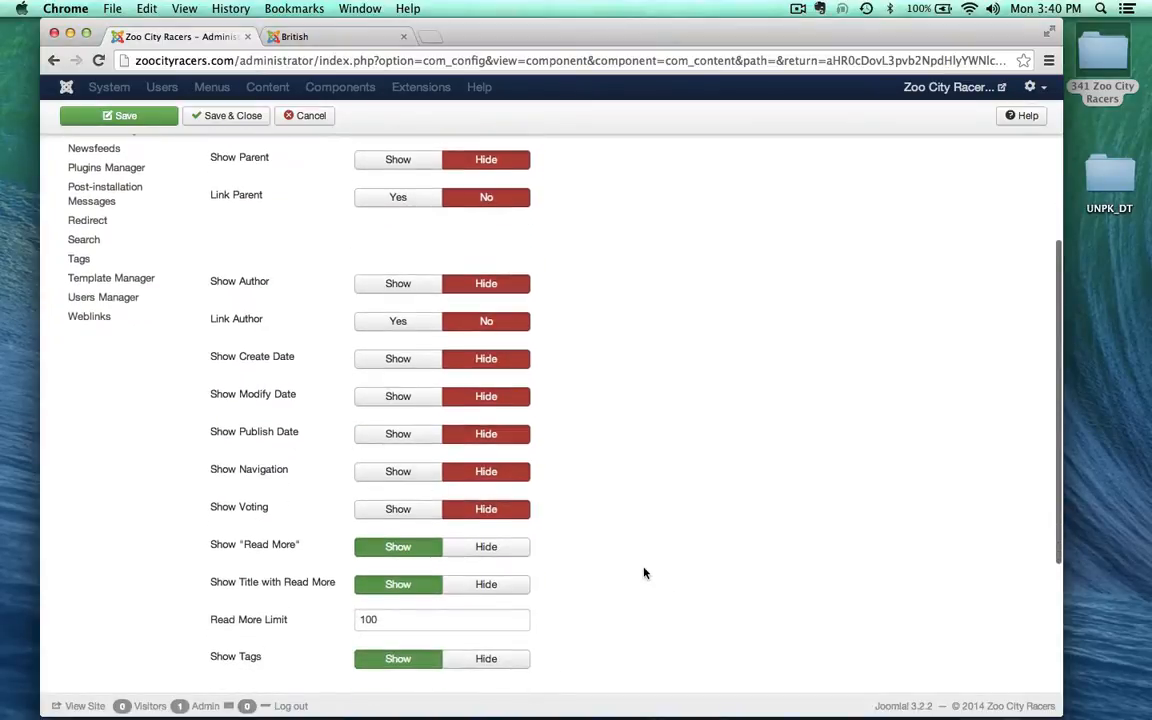
{"action": "scroll", "coordinate": [658, 573], "scroll_direction": "down", "scroll_amount": 1}
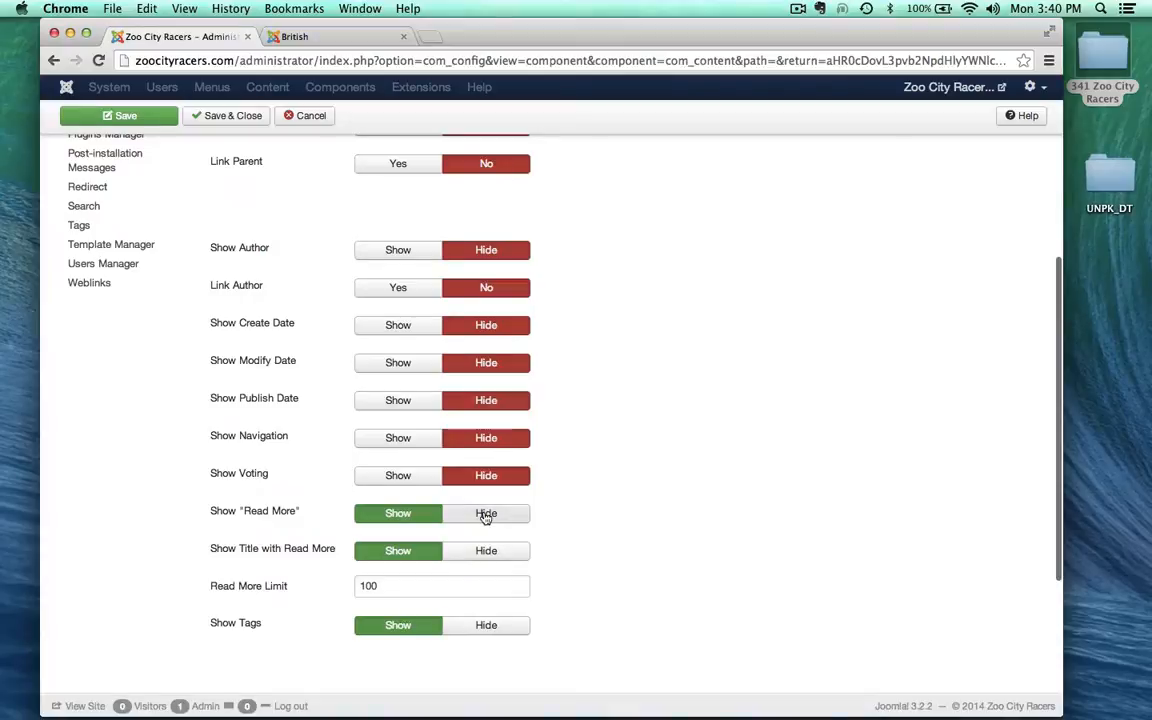
{"action": "left_click", "coordinate": [485, 513]}
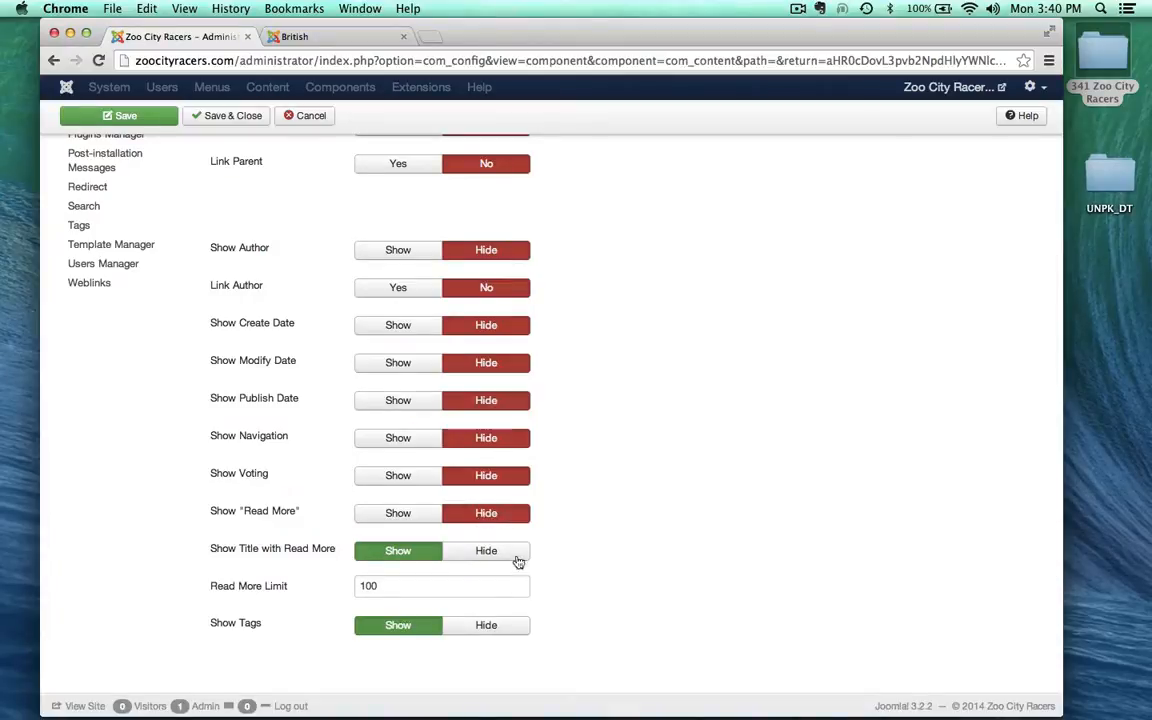
{"action": "left_click", "coordinate": [486, 552]}
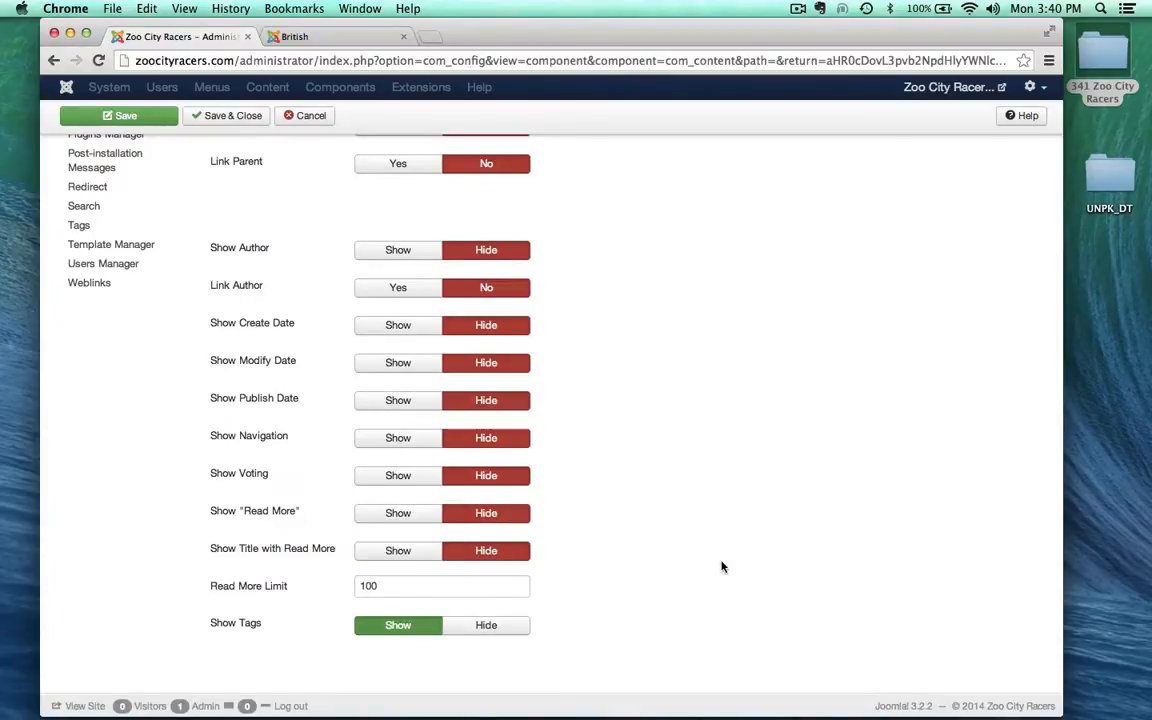
- Set Show Icons, Show Print Icon and Show Email Icon to Hide in the global article settings
{"action": "scroll", "coordinate": [722, 567], "scroll_direction": "down", "scroll_amount": 1}
{"action": "scroll", "coordinate": [722, 567], "scroll_direction": "down", "scroll_amount": 1}
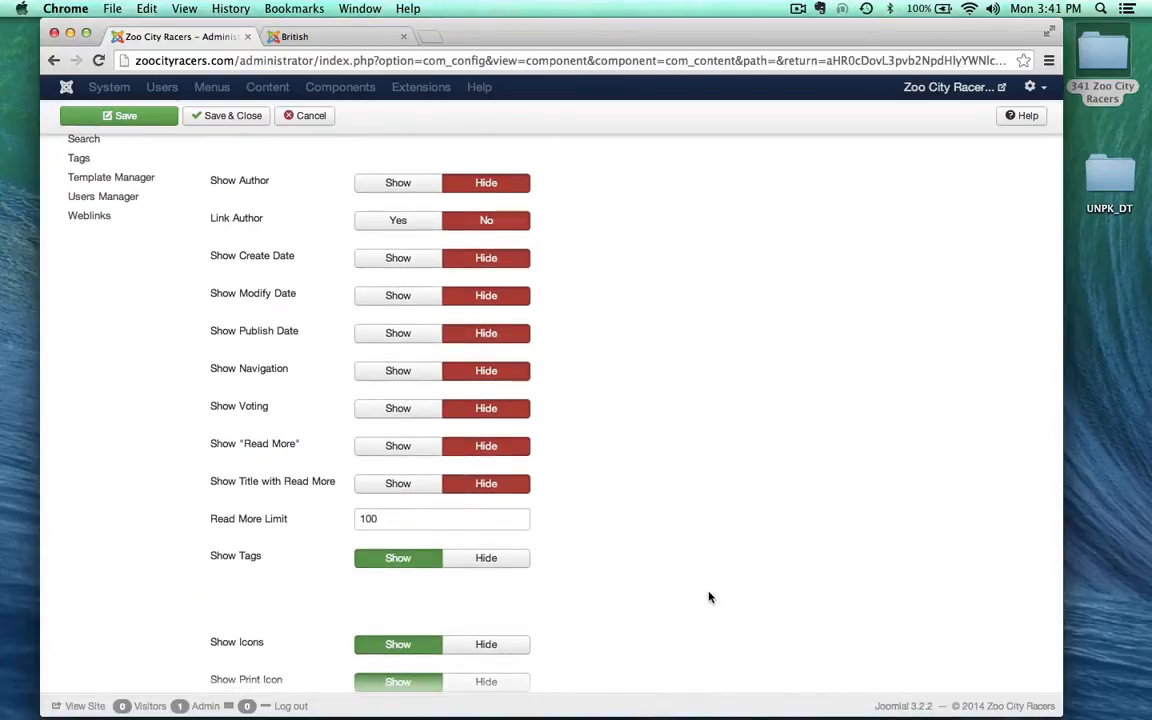
{"action": "scroll", "coordinate": [625, 572], "scroll_direction": "down", "scroll_amount": 2}
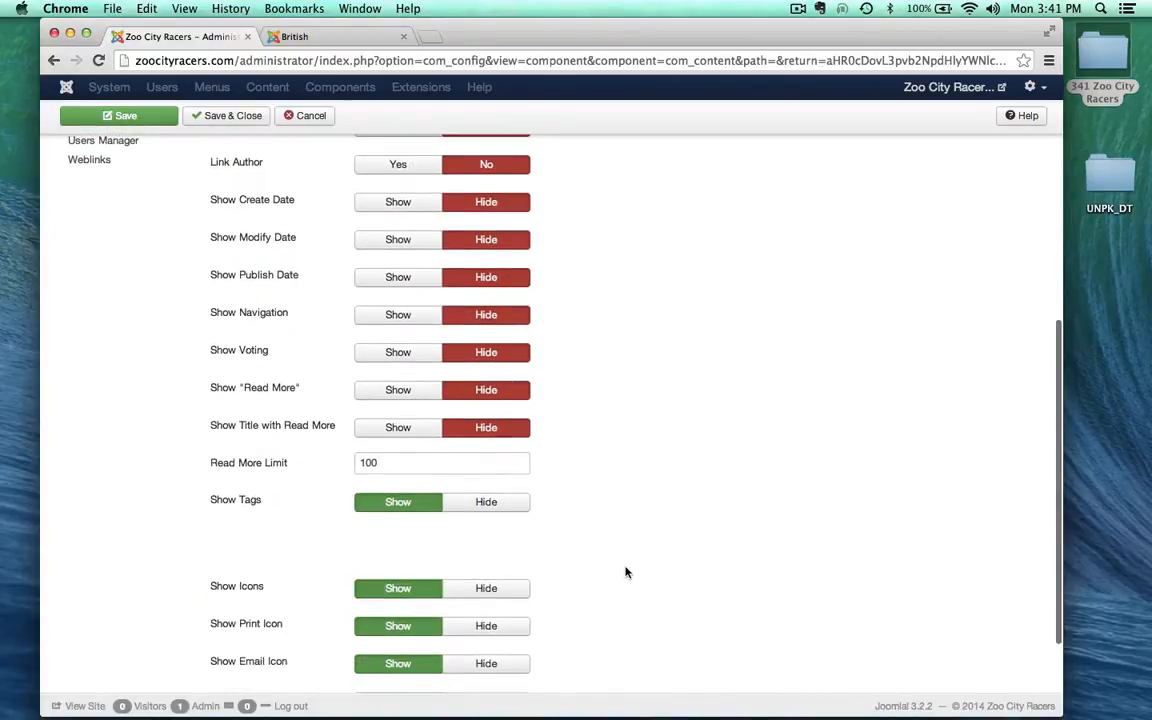
{"action": "scroll", "coordinate": [625, 571], "scroll_direction": "down", "scroll_amount": 3}
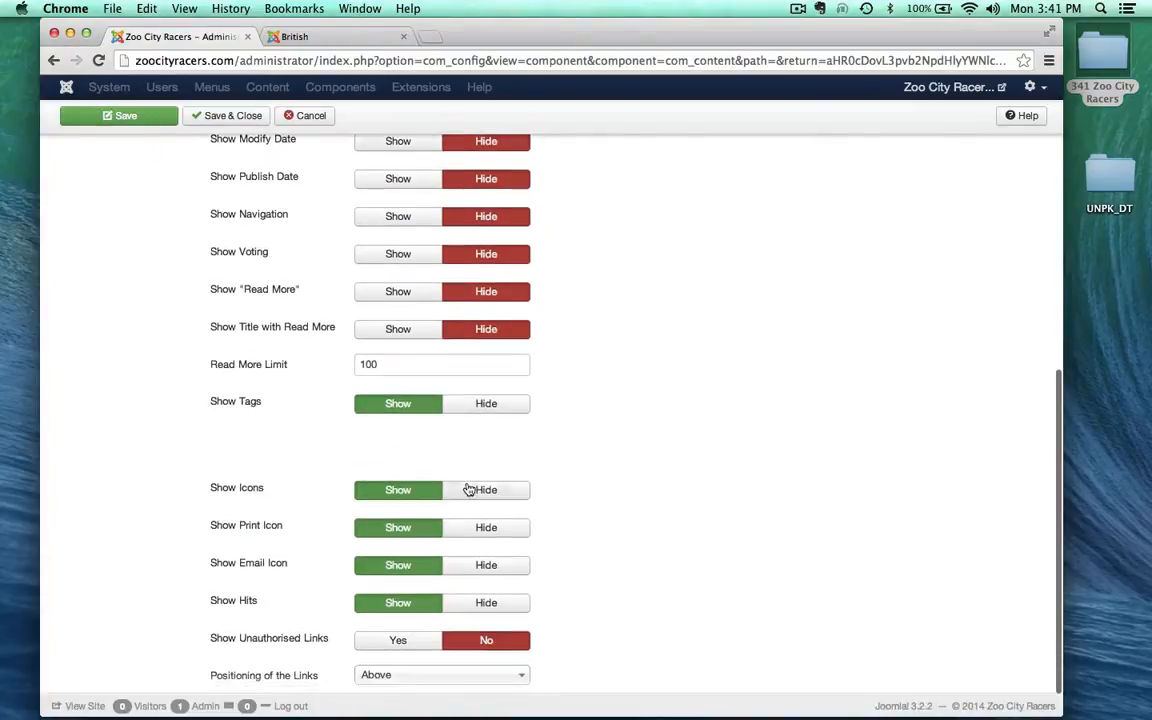
{"action": "left_click", "coordinate": [469, 489]}
{"action": "left_click", "coordinate": [484, 527]}
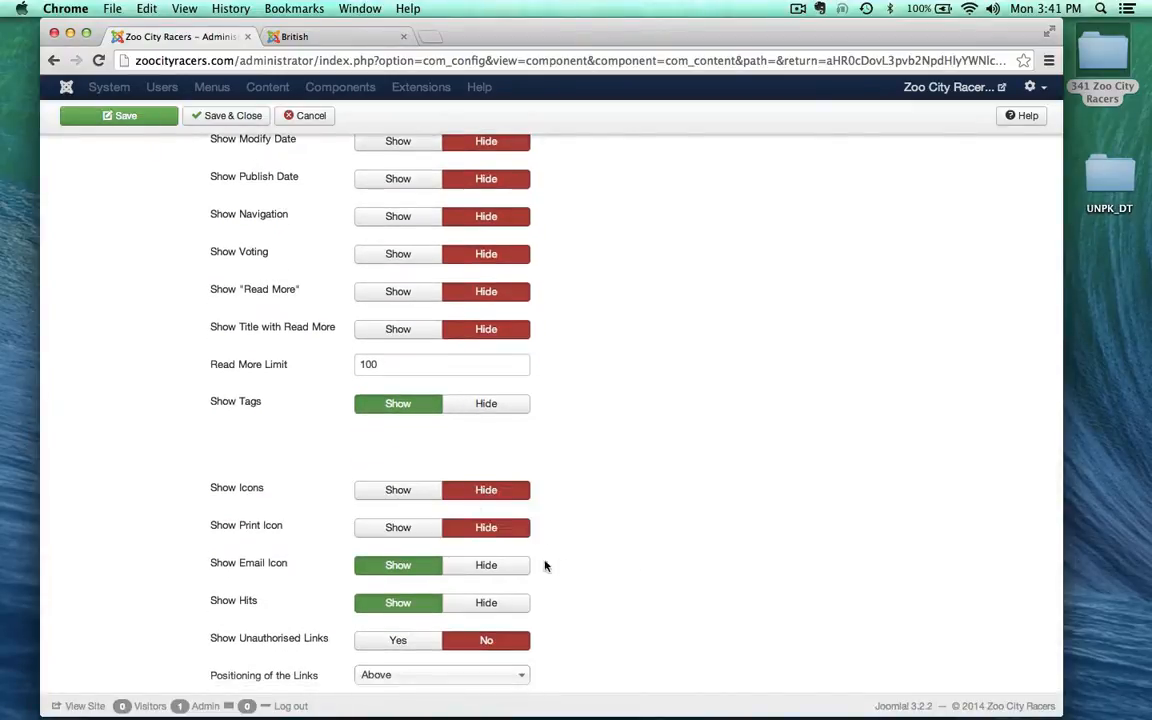
{"action": "left_click", "coordinate": [486, 565]}
{"action": "scroll", "coordinate": [600, 570], "scroll_direction": "down", "scroll_amount": 2}
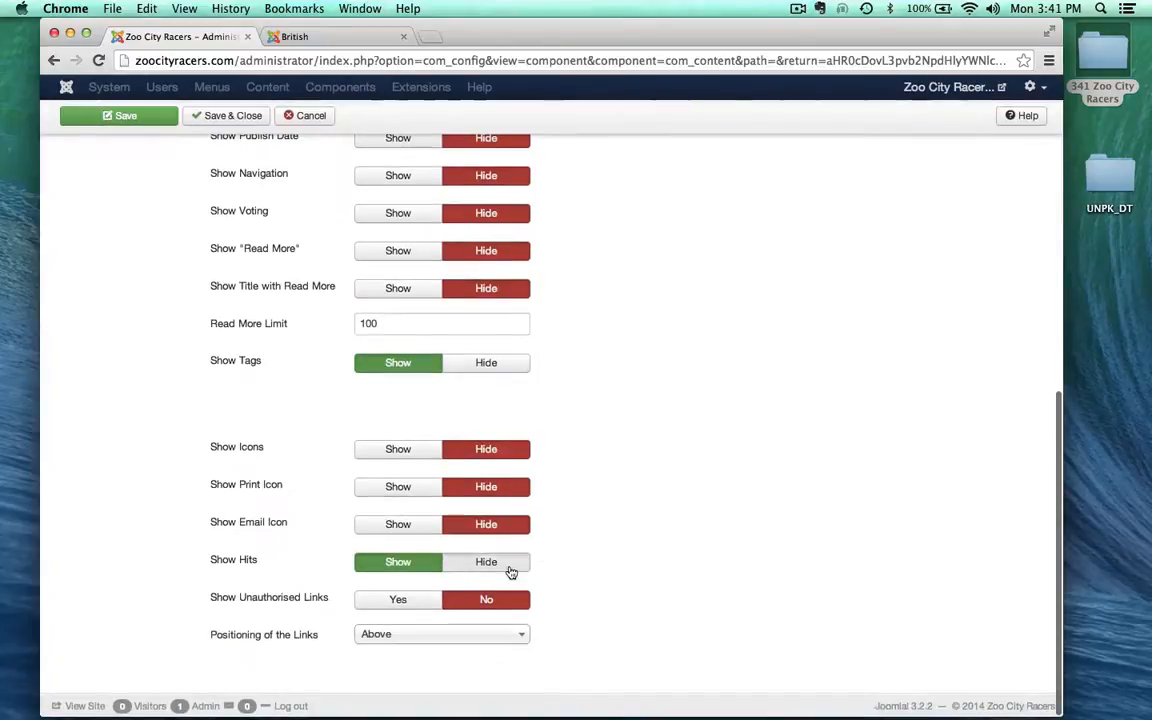
- Set Show Hits to Hide, review the global article settings and save them
{"action": "scroll", "coordinate": [660, 626], "scroll_direction": "up", "scroll_amount": 10}
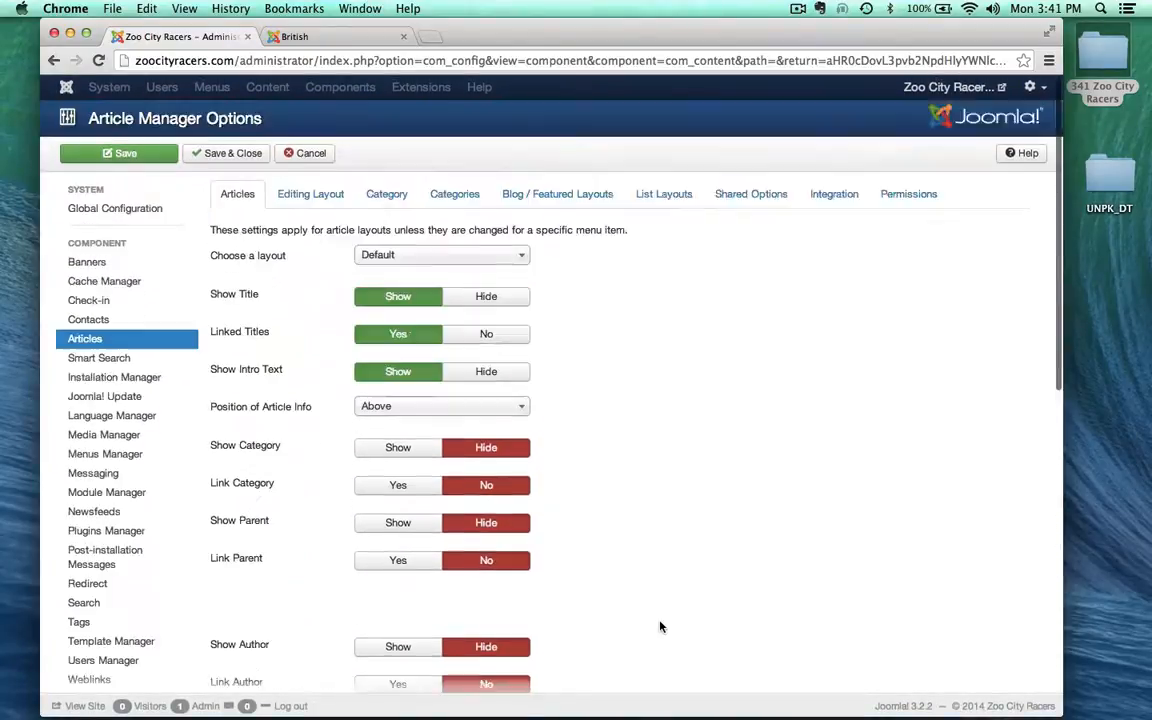
{"action": "scroll", "coordinate": [660, 626], "scroll_direction": "down", "scroll_amount": 10}
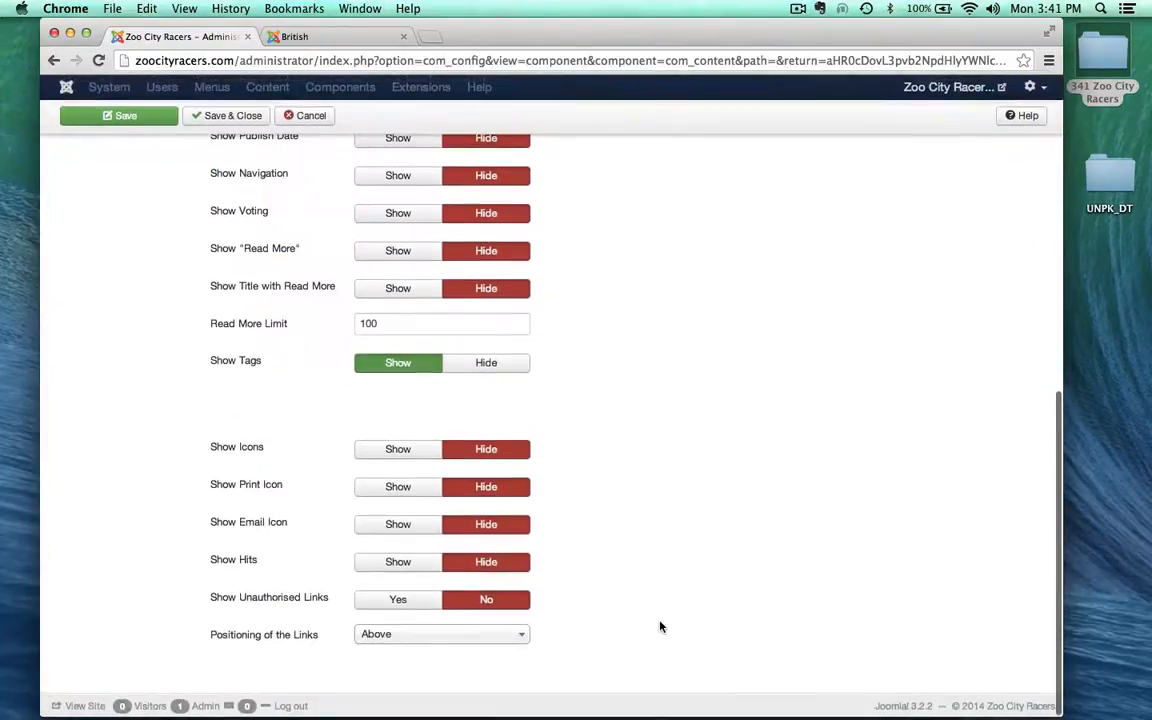
{"action": "scroll", "coordinate": [660, 626], "scroll_direction": "up", "scroll_amount": 10}
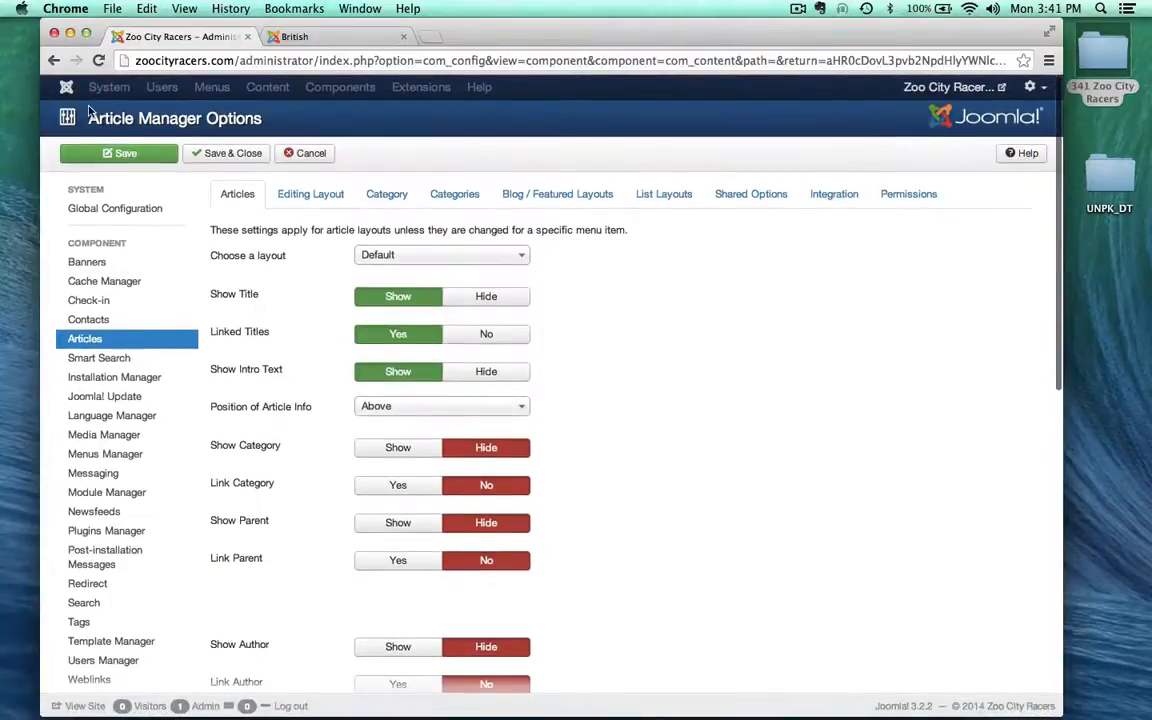
{"action": "left_click", "coordinate": [127, 155]}
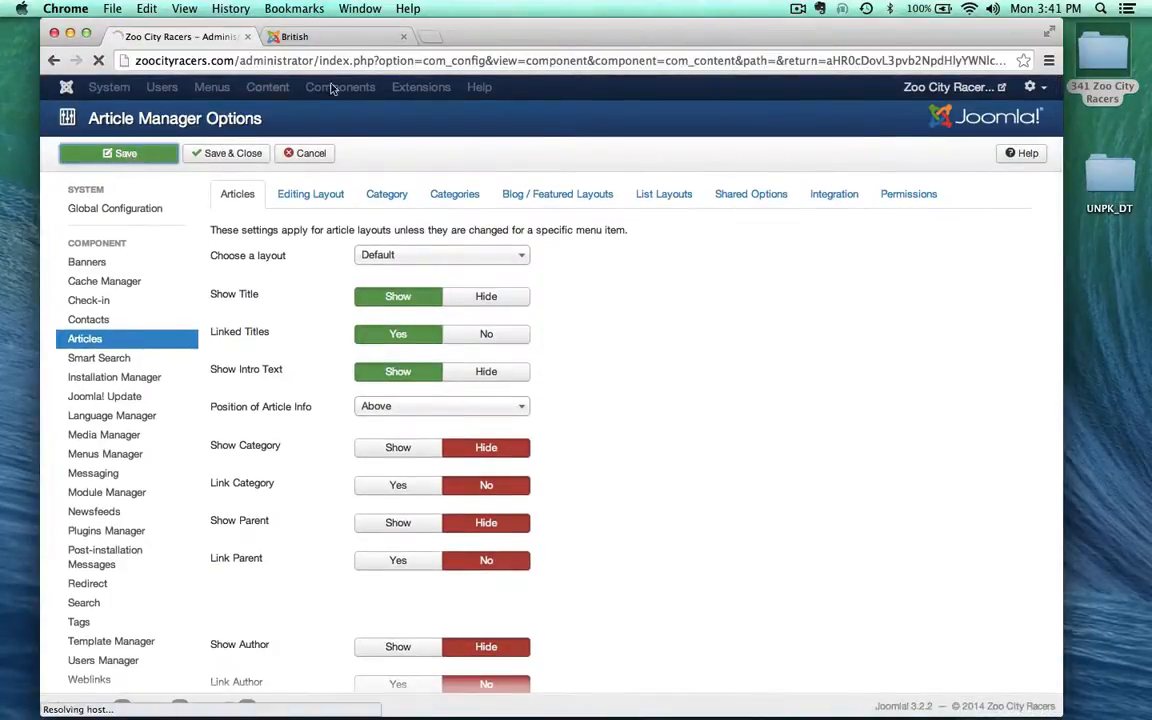
- Reload the site's British motorcycles page and open the Excelsior article to check its displayed details and content
{"action": "left_click", "coordinate": [326, 38]}
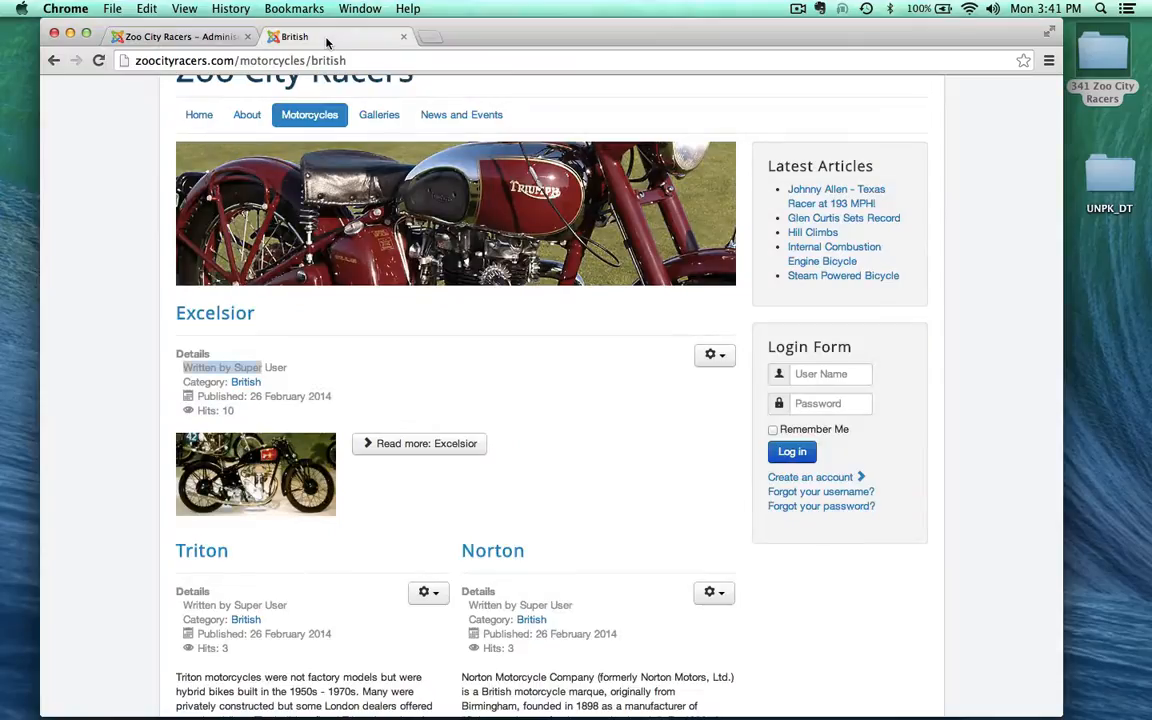
{"action": "left_click", "coordinate": [98, 60]}
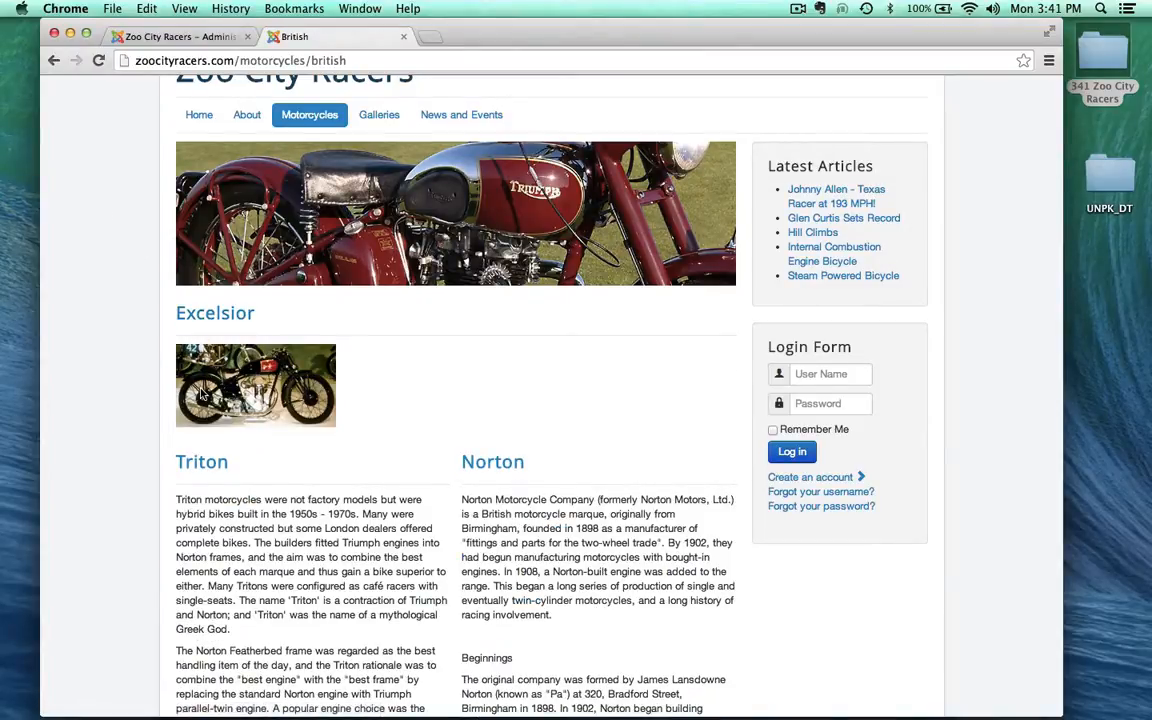
{"action": "left_click", "coordinate": [199, 316]}
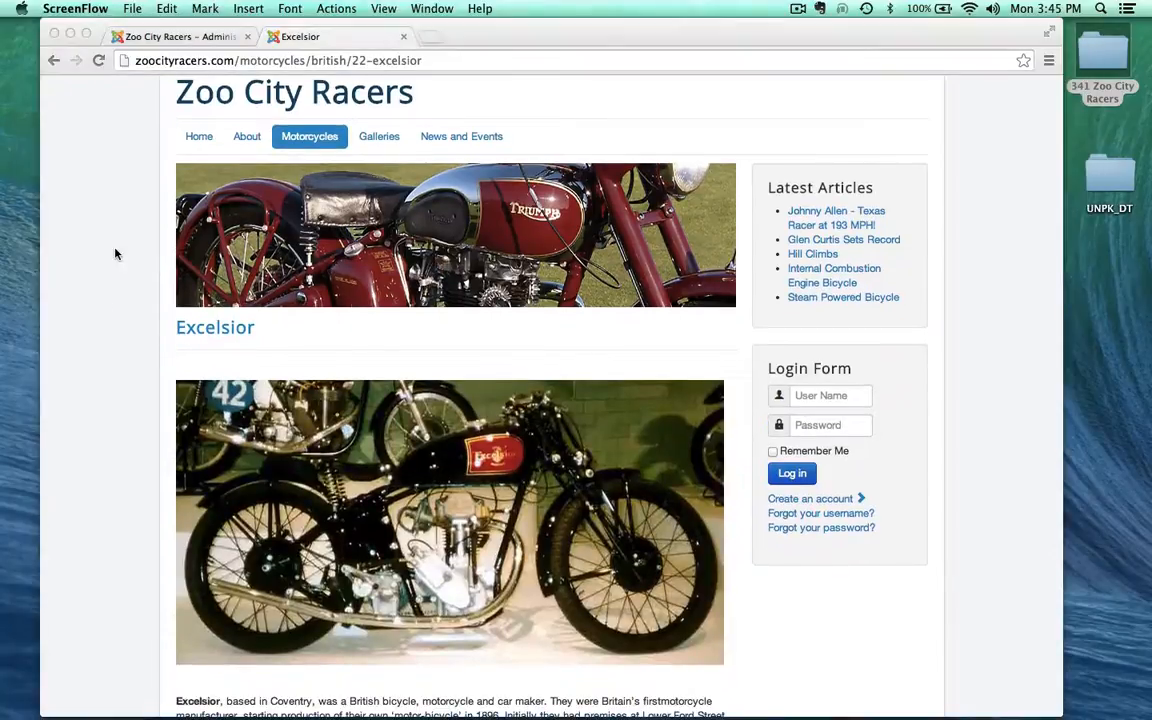
{"action": "scroll", "coordinate": [114, 253], "scroll_direction": "down", "scroll_amount": 3}
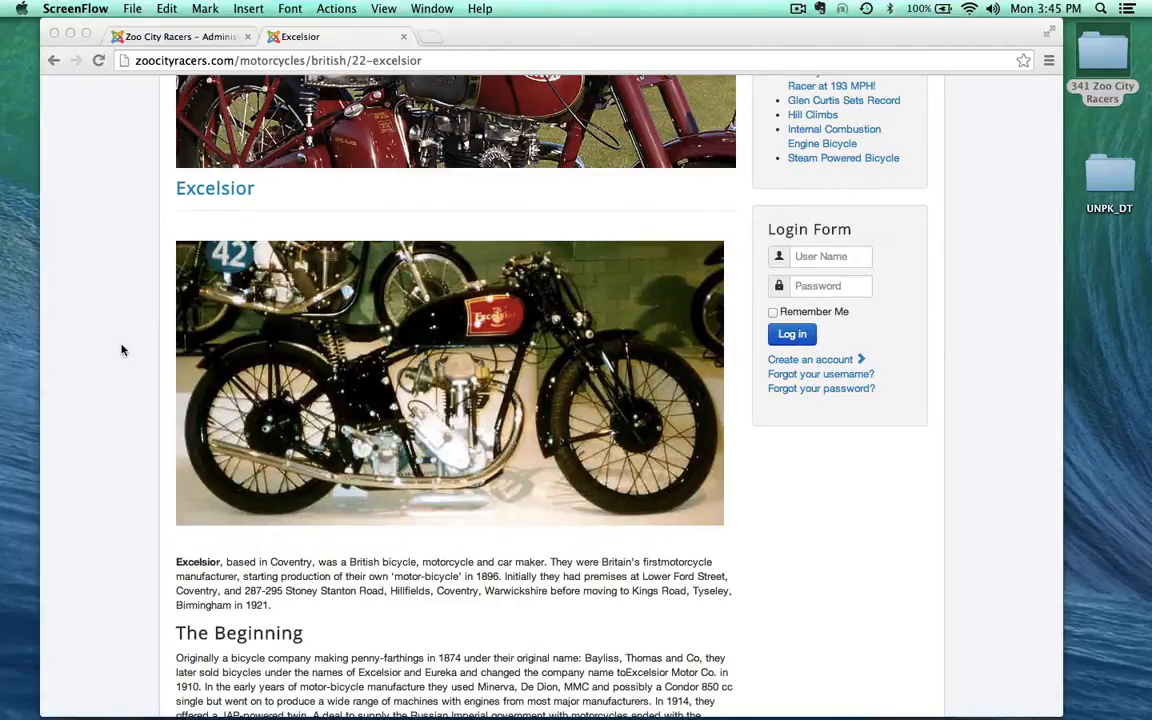
{"action": "scroll", "coordinate": [122, 349], "scroll_direction": "down", "scroll_amount": 2}
{"action": "scroll", "coordinate": [257, 445], "scroll_direction": "down", "scroll_amount": 3}
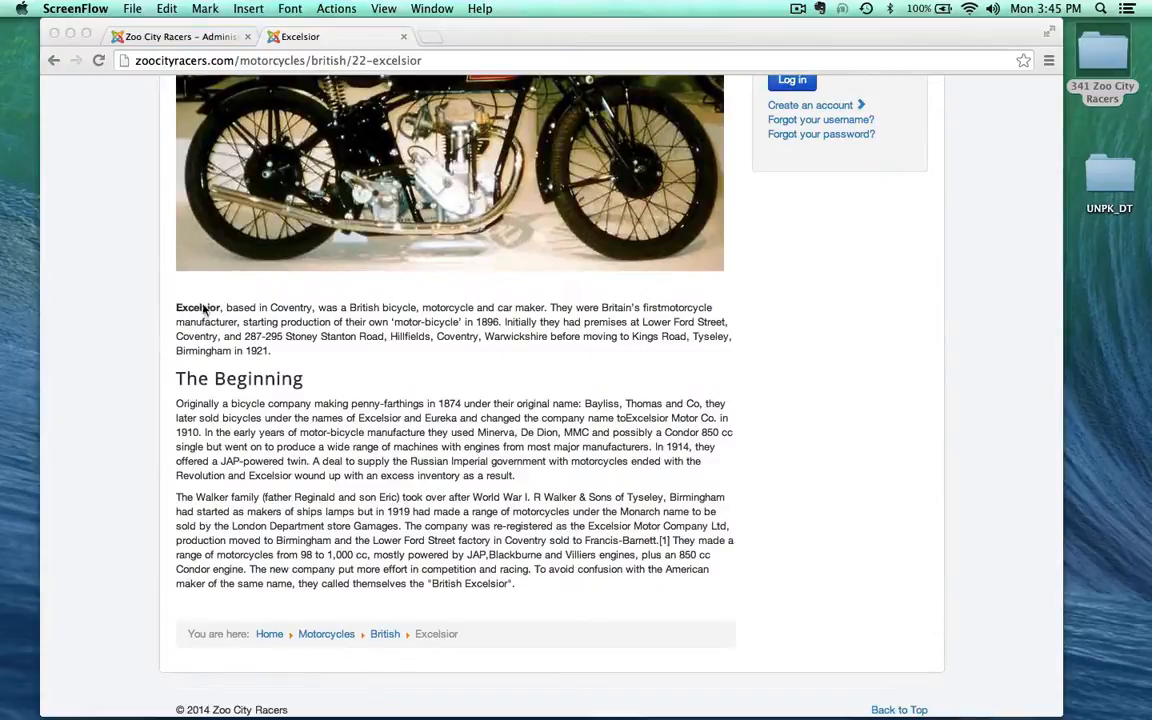
{"action": "scroll", "coordinate": [136, 355], "scroll_direction": "up", "scroll_amount": 4}
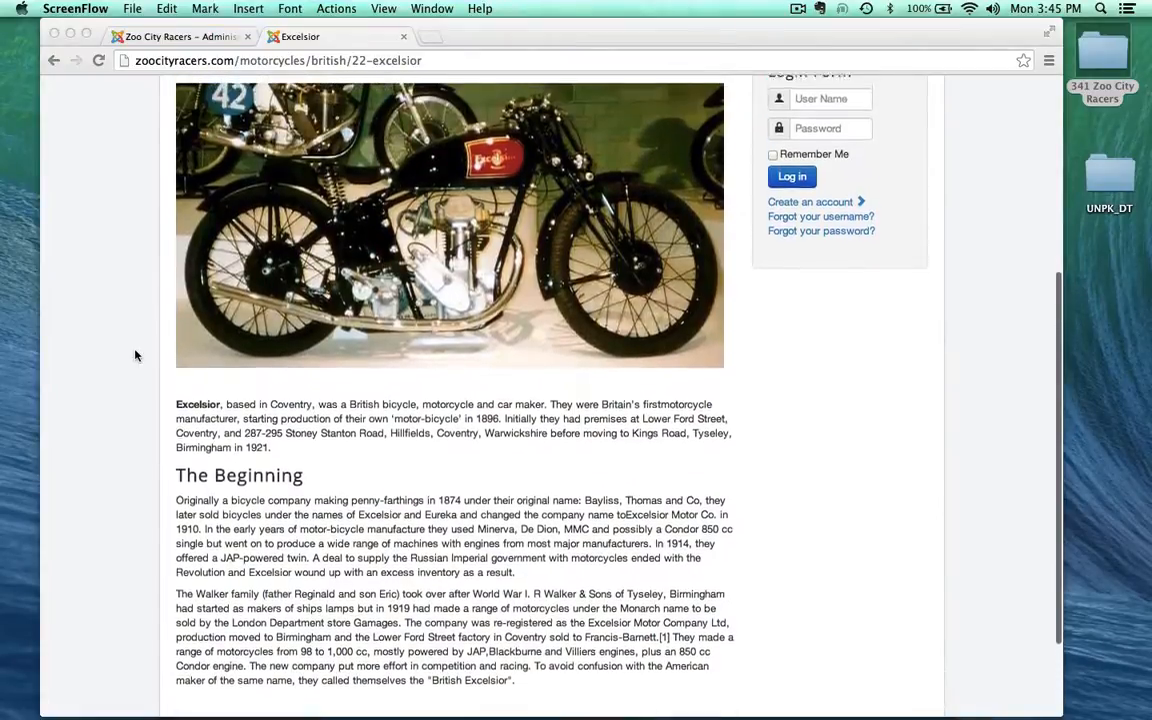
{"action": "scroll", "coordinate": [136, 355], "scroll_direction": "up", "scroll_amount": 2}
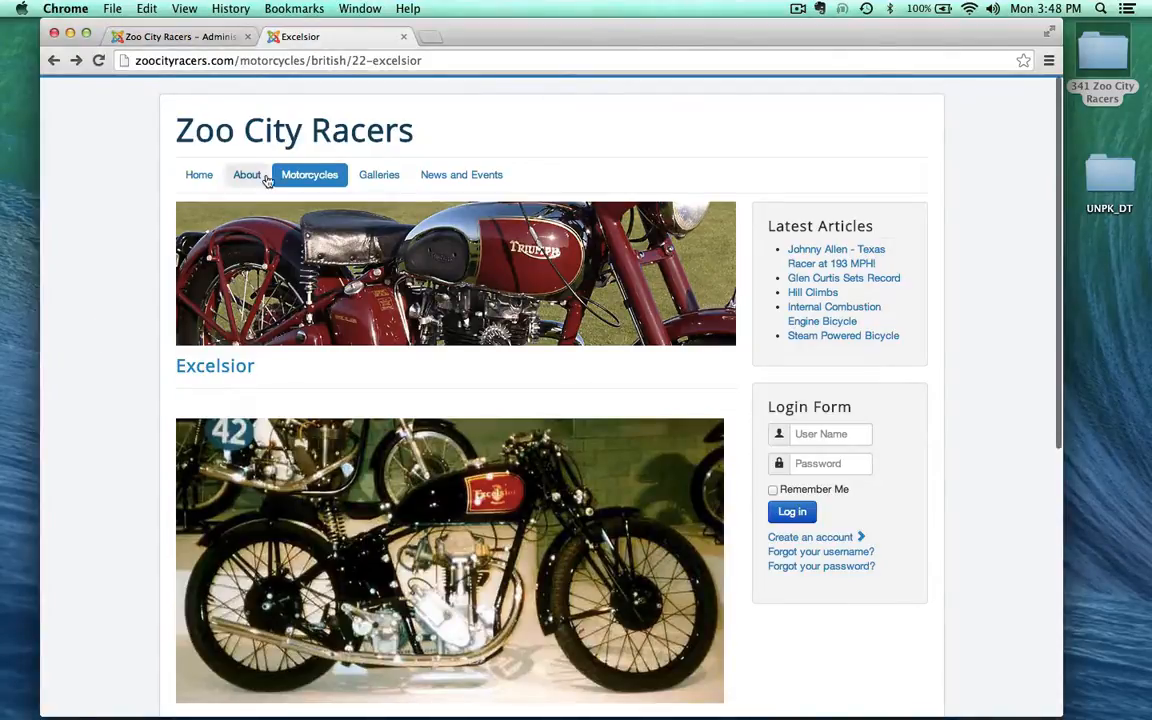
- Return to the British motorcycles page and examine its leading article, two-column intro articles, extra links and pagination
{"action": "mouse_move", "coordinate": [331, 175]}
{"action": "left_click", "coordinate": [298, 243]}
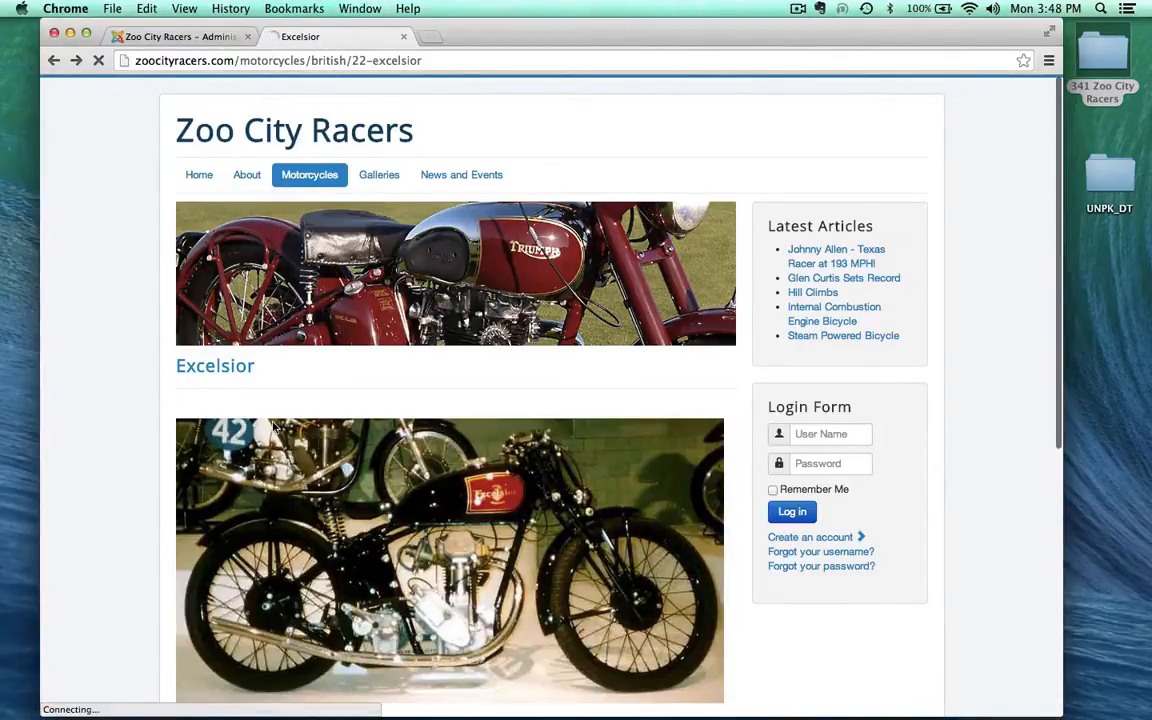
{"action": "scroll", "coordinate": [200, 450], "scroll_direction": "down", "scroll_amount": 10}
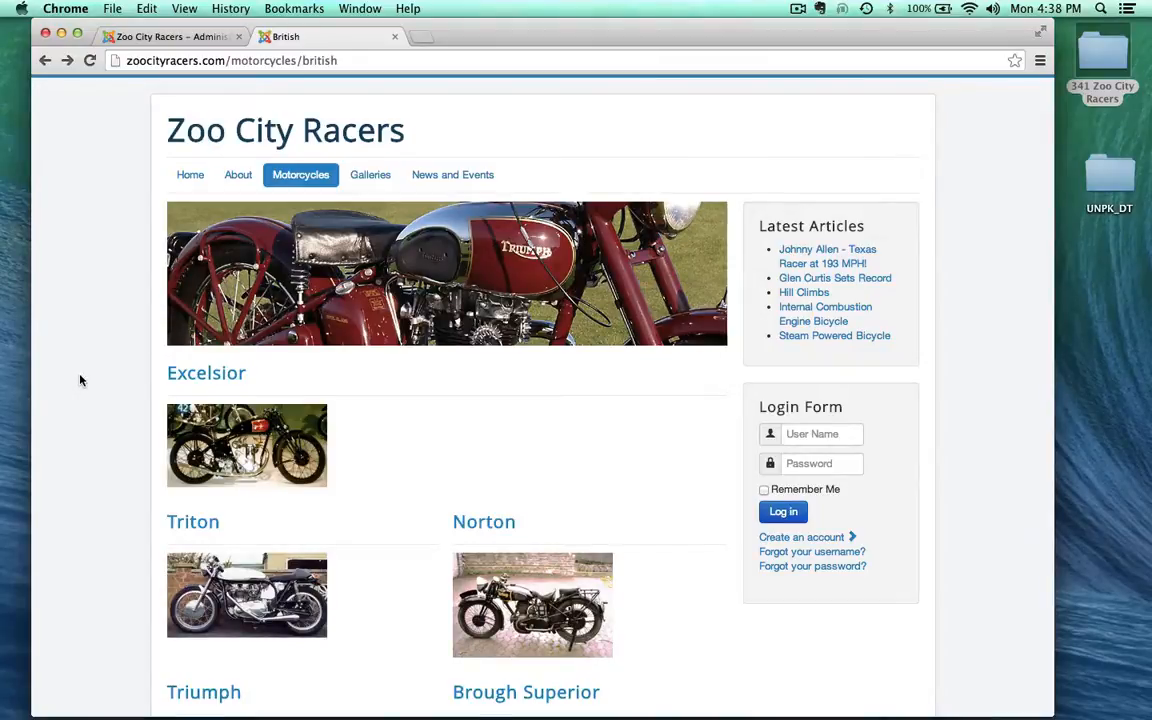
{"action": "scroll", "coordinate": [81, 379], "scroll_direction": "down", "scroll_amount": 5}
{"action": "scroll", "coordinate": [81, 379], "scroll_direction": "up", "scroll_amount": 2}
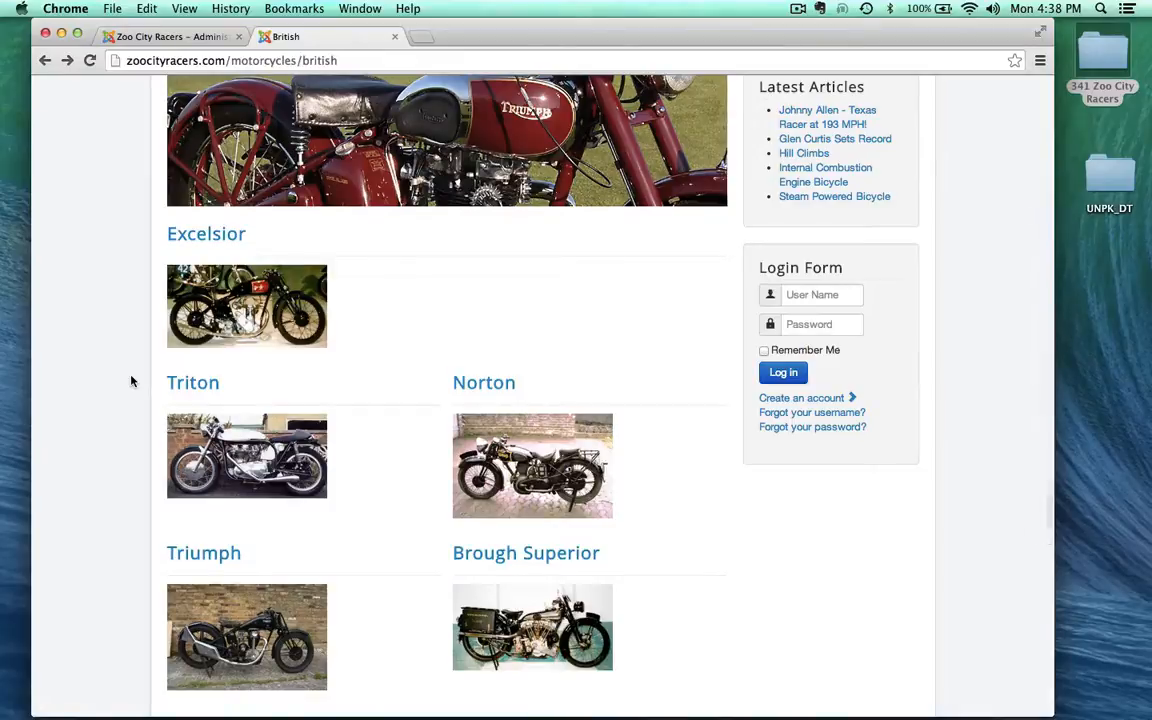
{"action": "scroll", "coordinate": [131, 381], "scroll_direction": "down", "scroll_amount": 6}
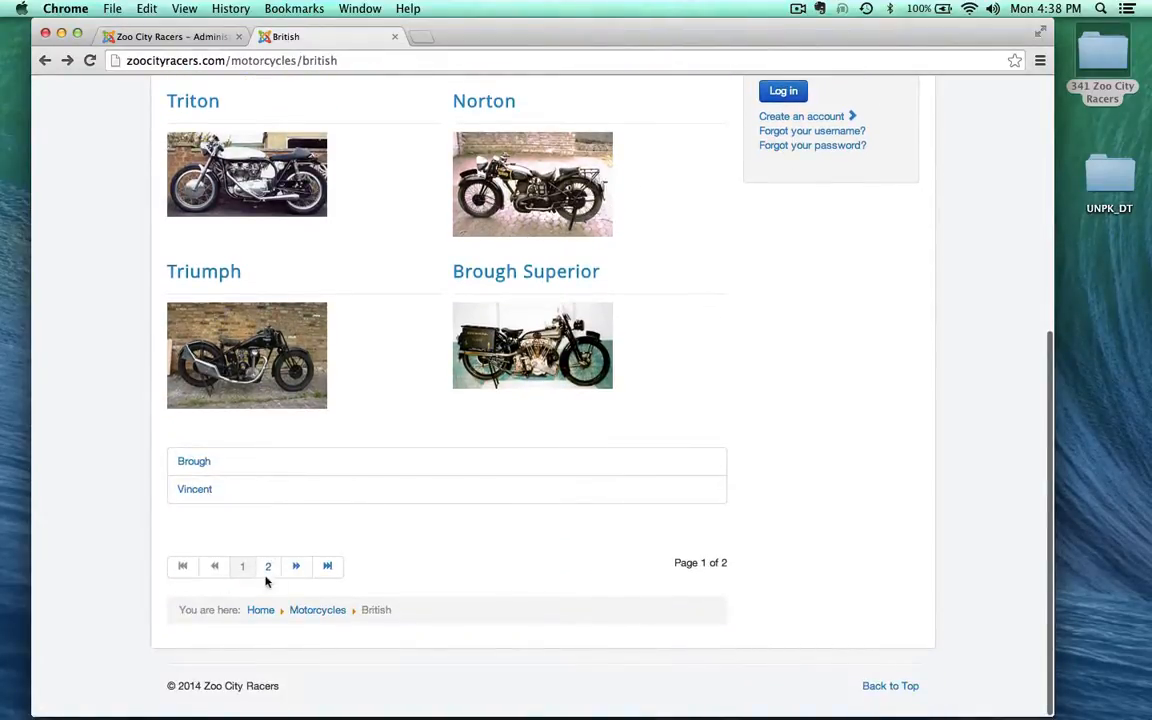
{"action": "scroll", "coordinate": [124, 462], "scroll_direction": "up", "scroll_amount": 2}
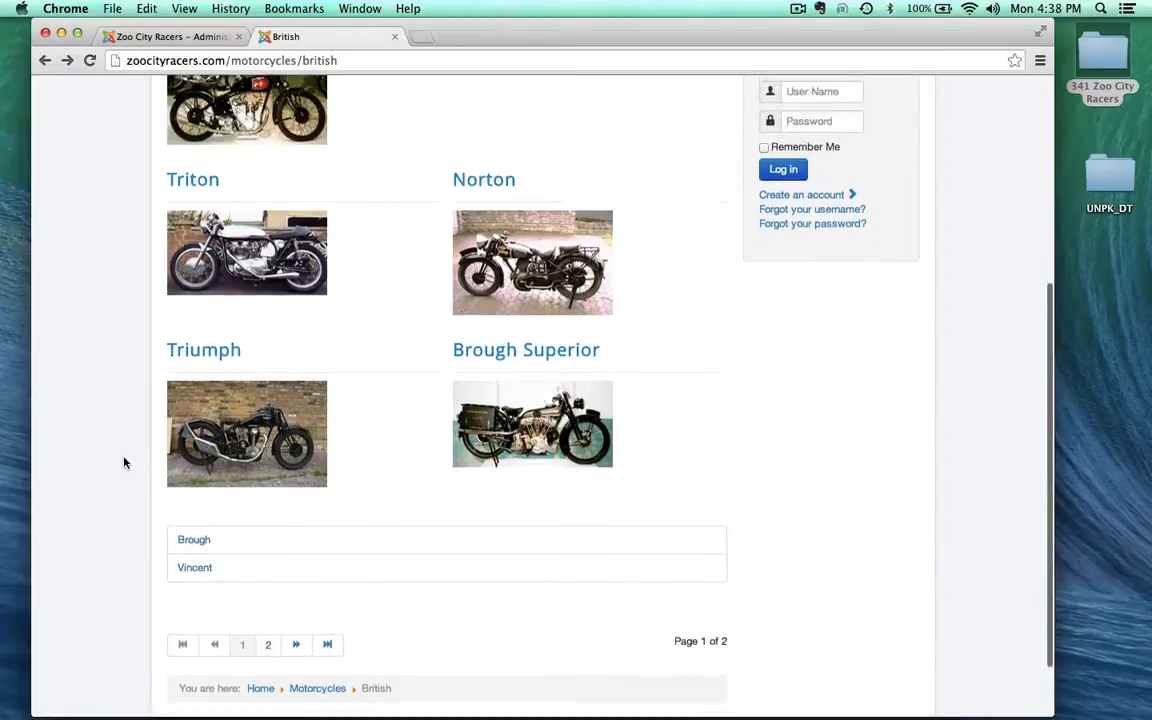
{"action": "scroll", "coordinate": [124, 462], "scroll_direction": "up", "scroll_amount": 4}
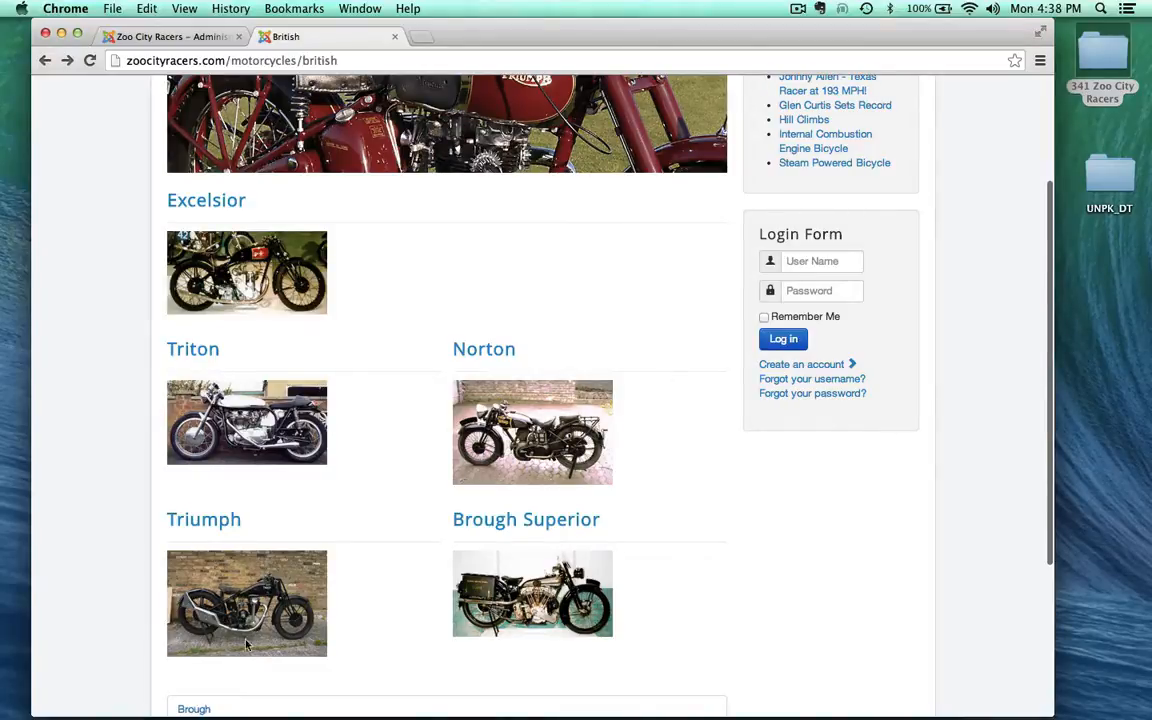
{"action": "scroll", "coordinate": [150, 592], "scroll_direction": "down", "scroll_amount": 6}
{"action": "scroll", "coordinate": [150, 592], "scroll_direction": "up", "scroll_amount": 9}
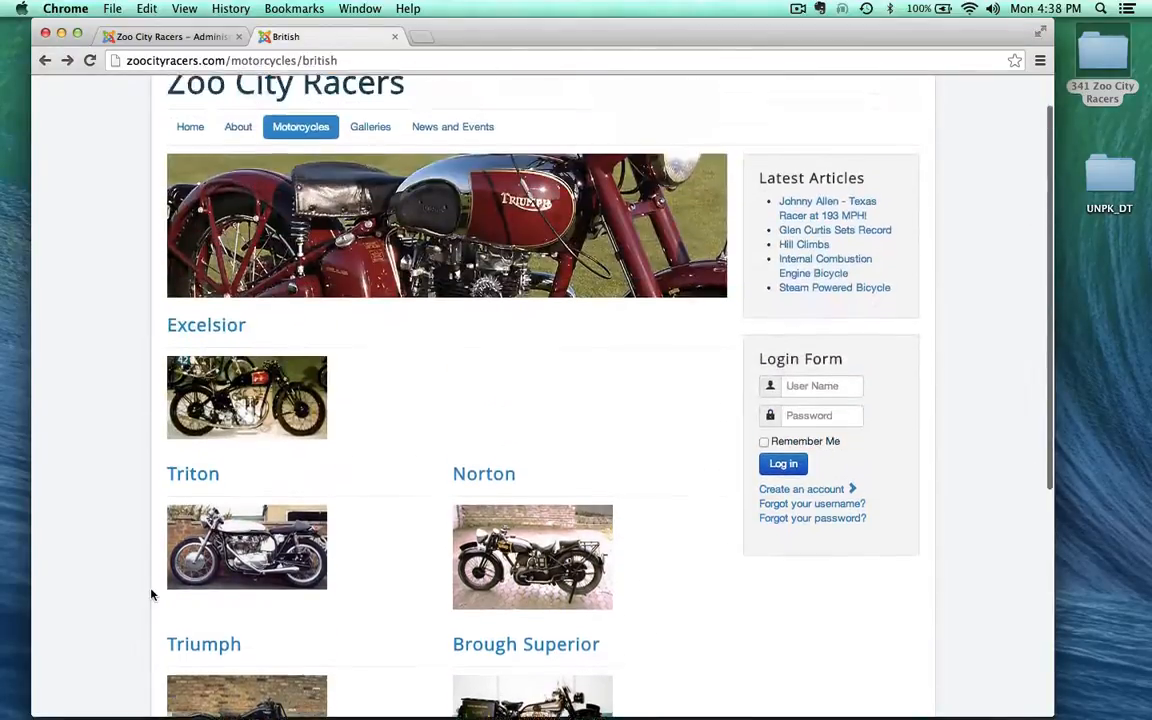
{"action": "scroll", "coordinate": [151, 594], "scroll_direction": "up", "scroll_amount": 1}
{"action": "scroll", "coordinate": [116, 463], "scroll_direction": "down", "scroll_amount": 2}
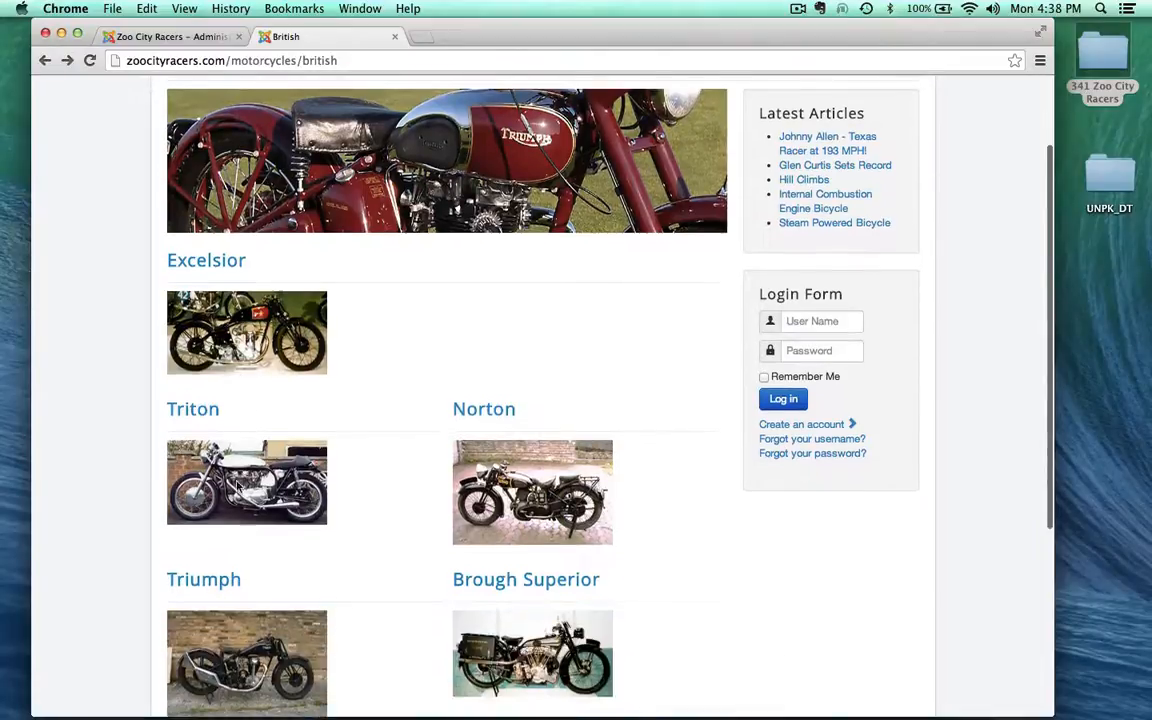
{"action": "scroll", "coordinate": [548, 357], "scroll_direction": "down", "scroll_amount": 1}
- From the site administration's article categories, open the global options for Blog / Featured Layouts
{"action": "left_click", "coordinate": [140, 36]}
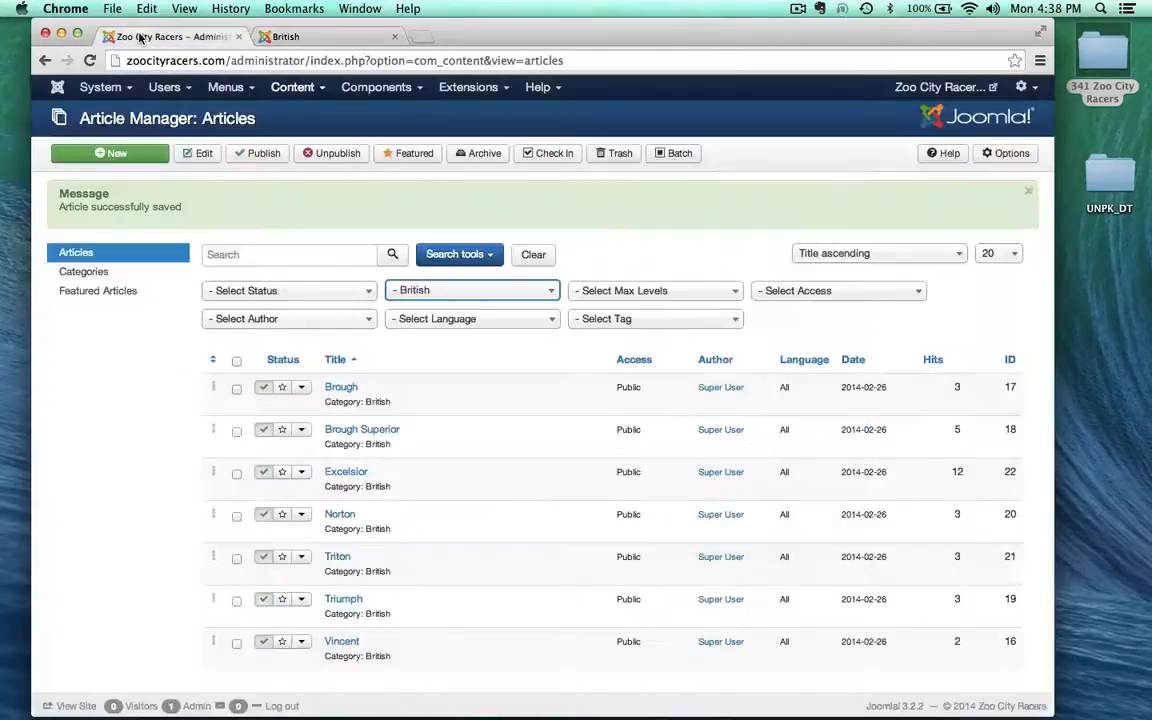
{"action": "left_click", "coordinate": [292, 87]}
{"action": "left_click", "coordinate": [288, 137]}
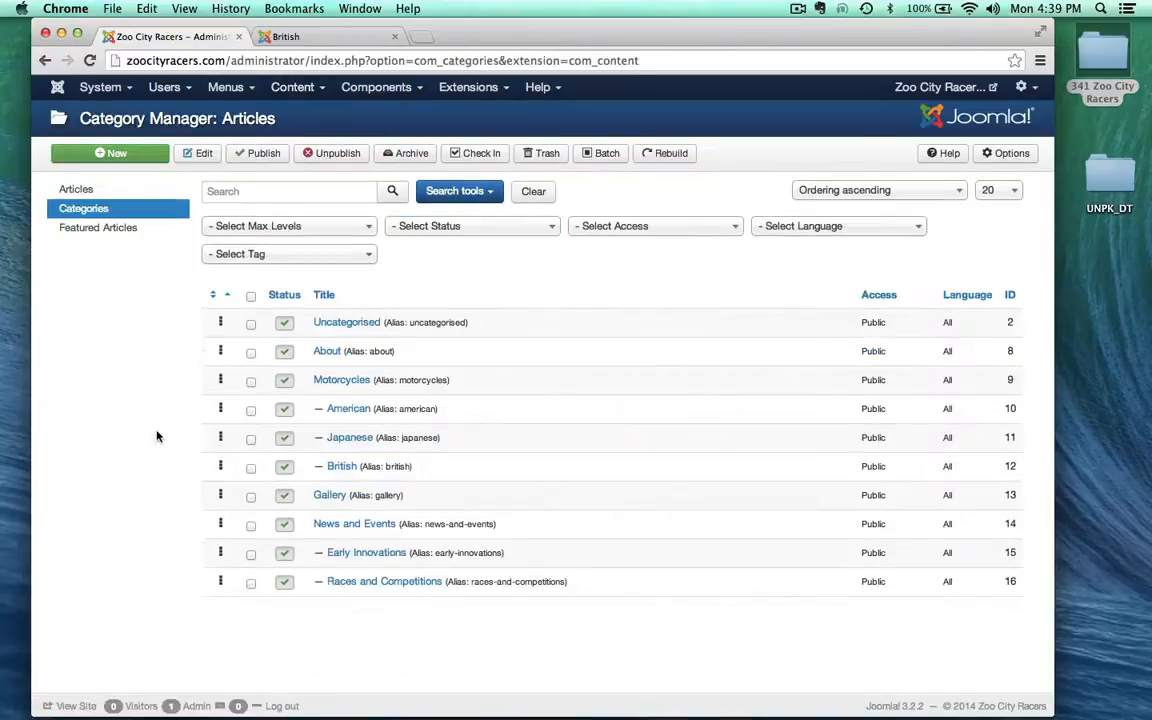
{"action": "left_click", "coordinate": [1015, 153]}
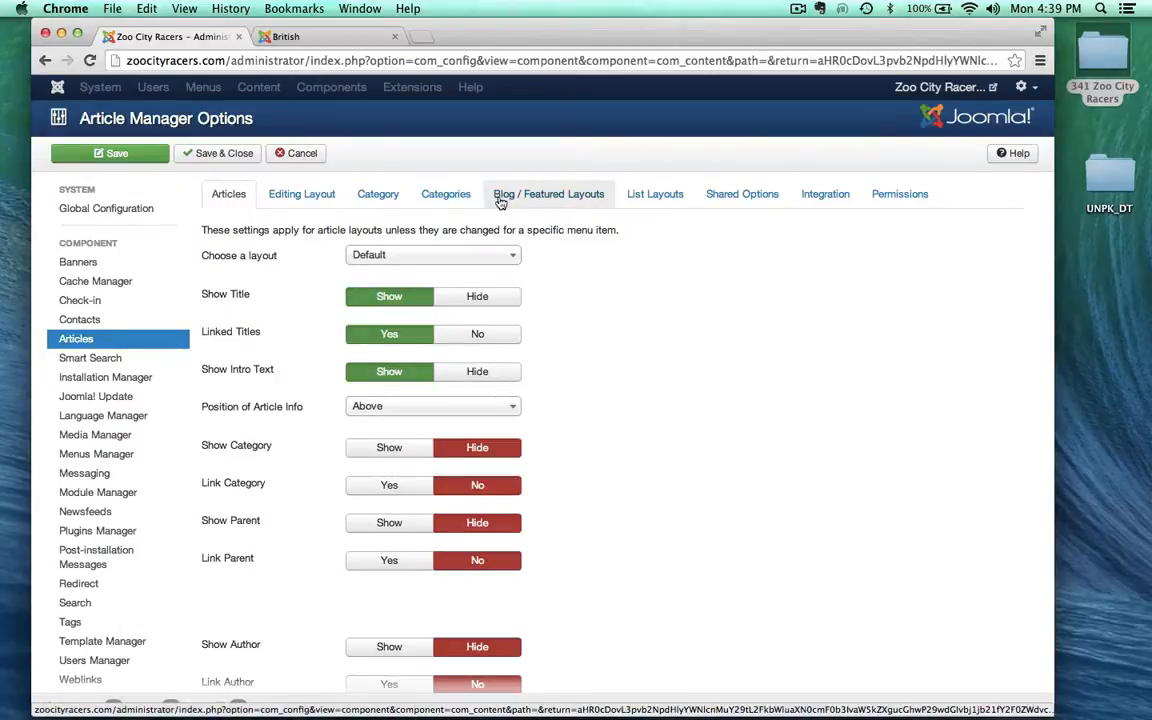
{"action": "left_click", "coordinate": [499, 202]}
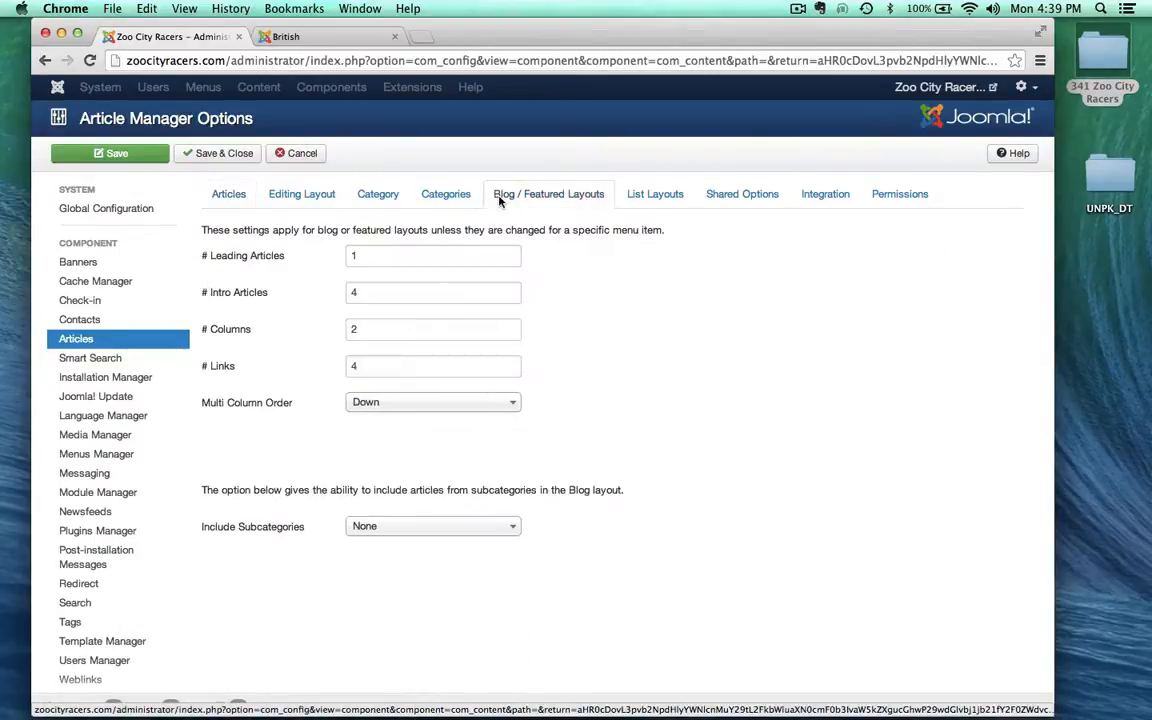
- Set # Leading Articles to 0 and # Intro Articles to 20, checking the British page for reference
{"action": "left_click", "coordinate": [245, 255]}
{"action": "key", "text": "super+a"}
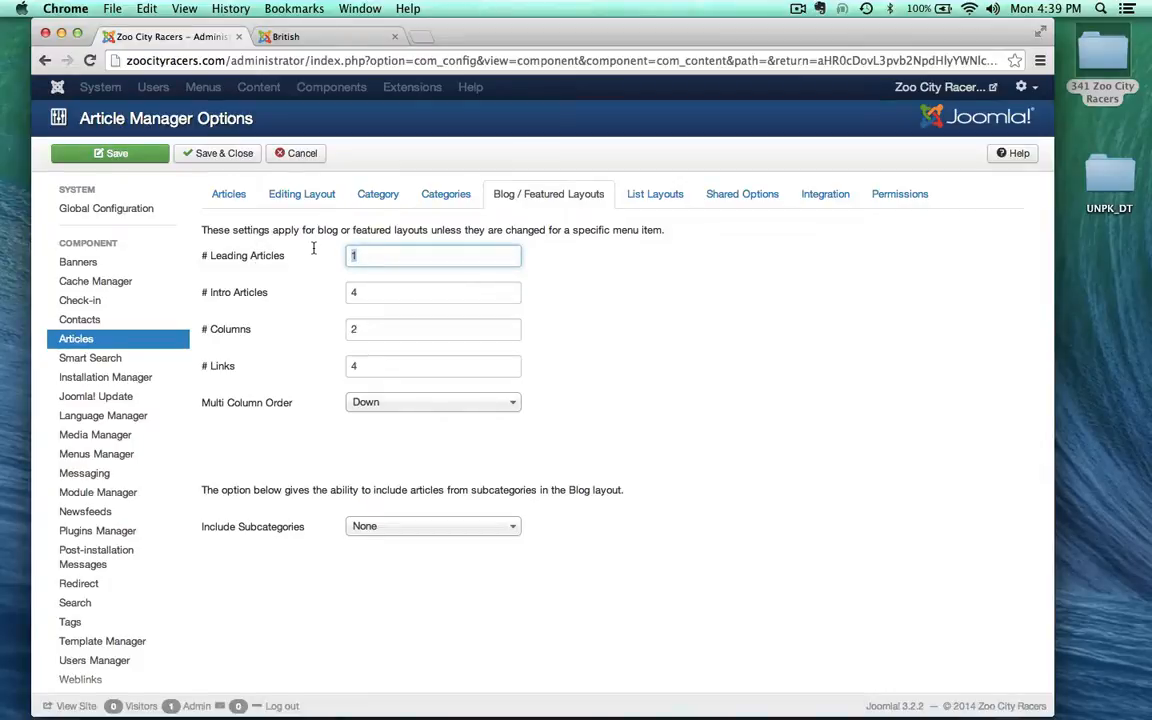
{"action": "key", "text": "Tab"}
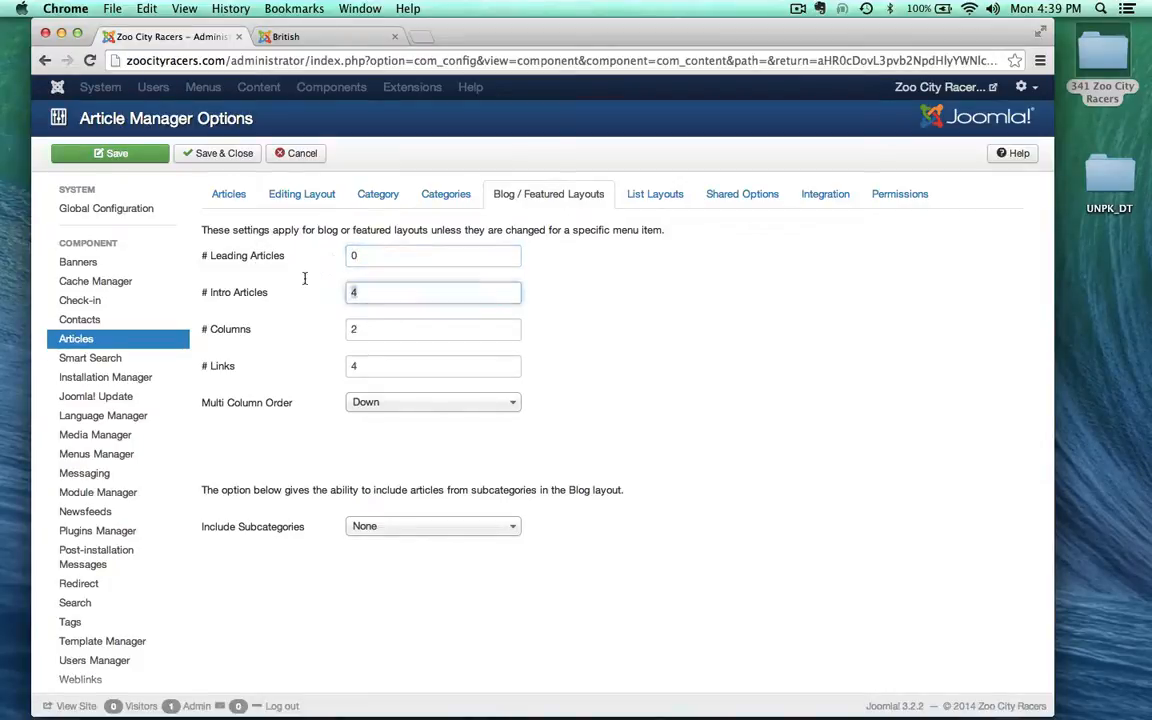
{"action": "left_click", "coordinate": [315, 36]}
{"action": "scroll", "coordinate": [380, 481], "scroll_direction": "down", "scroll_amount": 5}
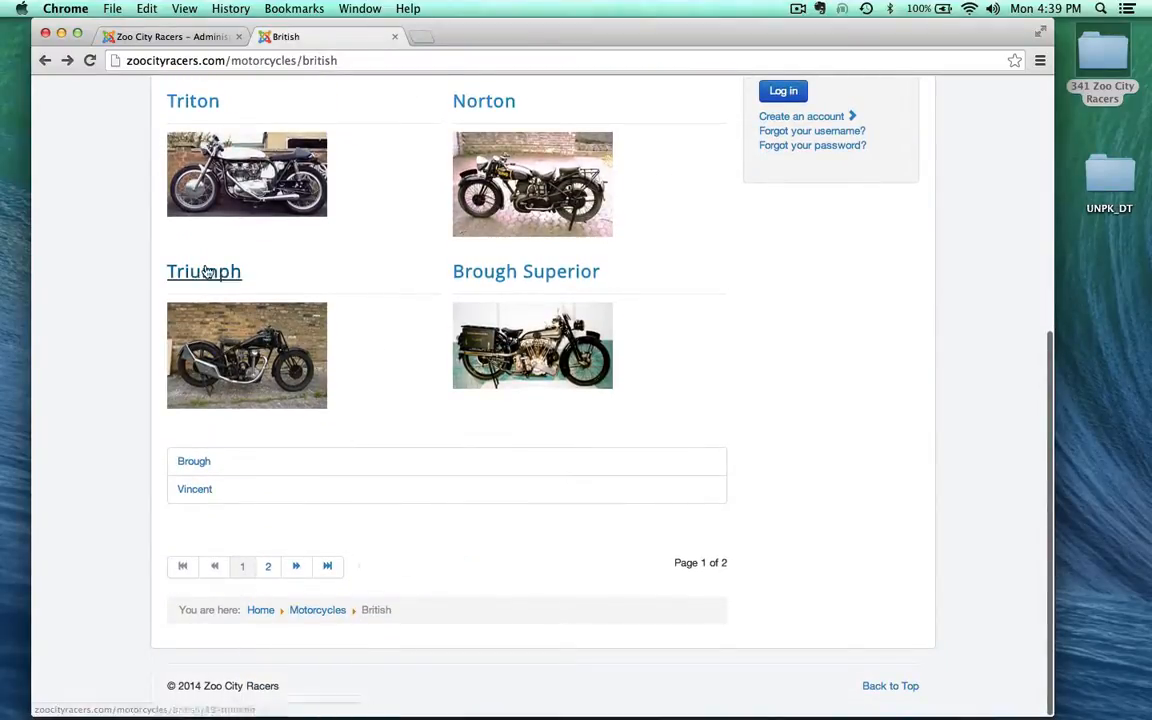
{"action": "scroll", "coordinate": [206, 270], "scroll_direction": "up", "scroll_amount": 5}
{"action": "left_click", "coordinate": [172, 38]}
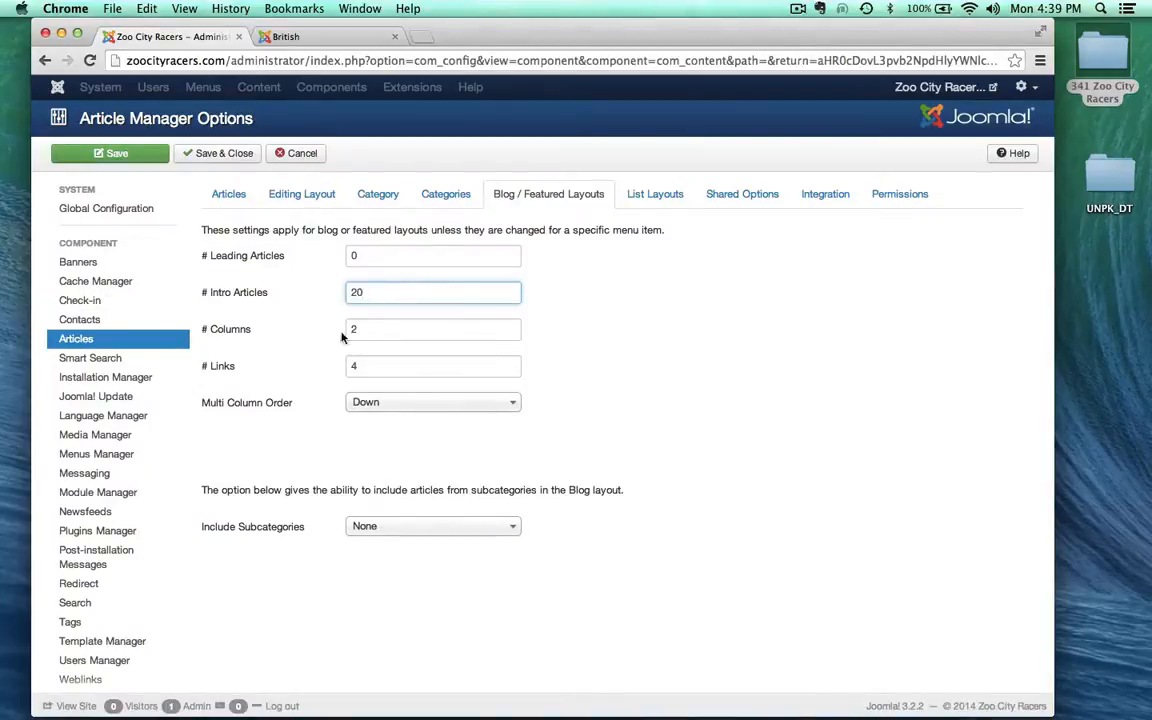
- Check the column layout on the British page, then set # Links to 0 and save the blog layout options
{"action": "left_click", "coordinate": [288, 37]}
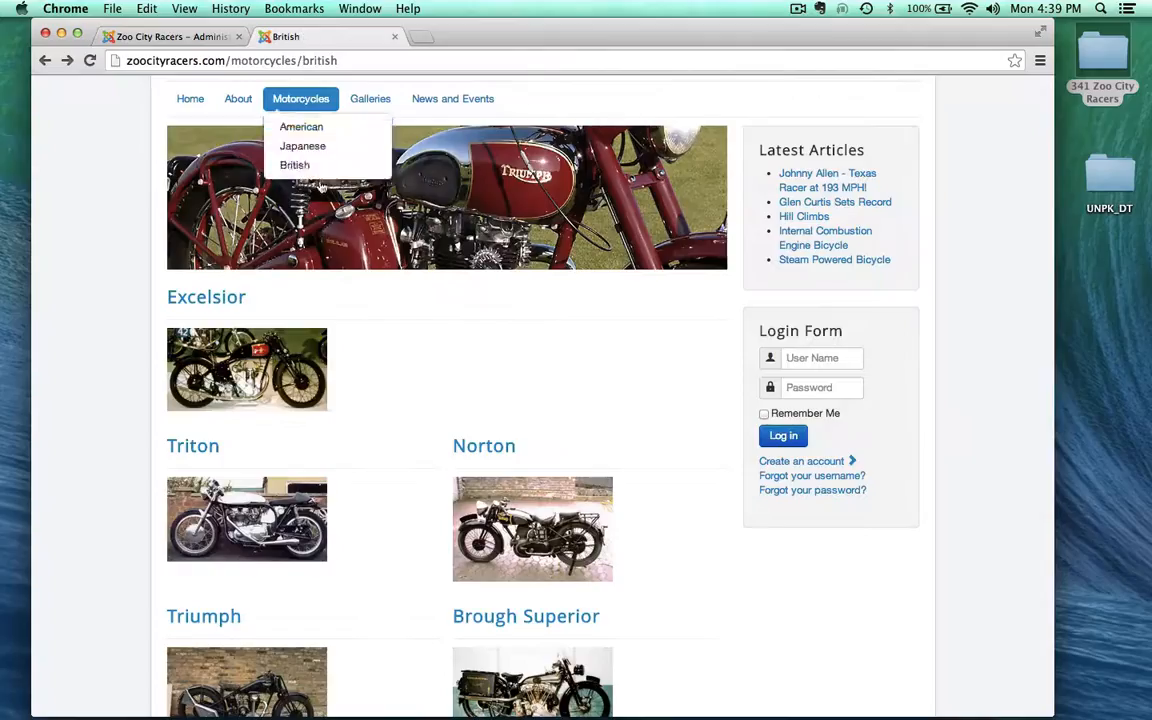
{"action": "left_click", "coordinate": [172, 37]}
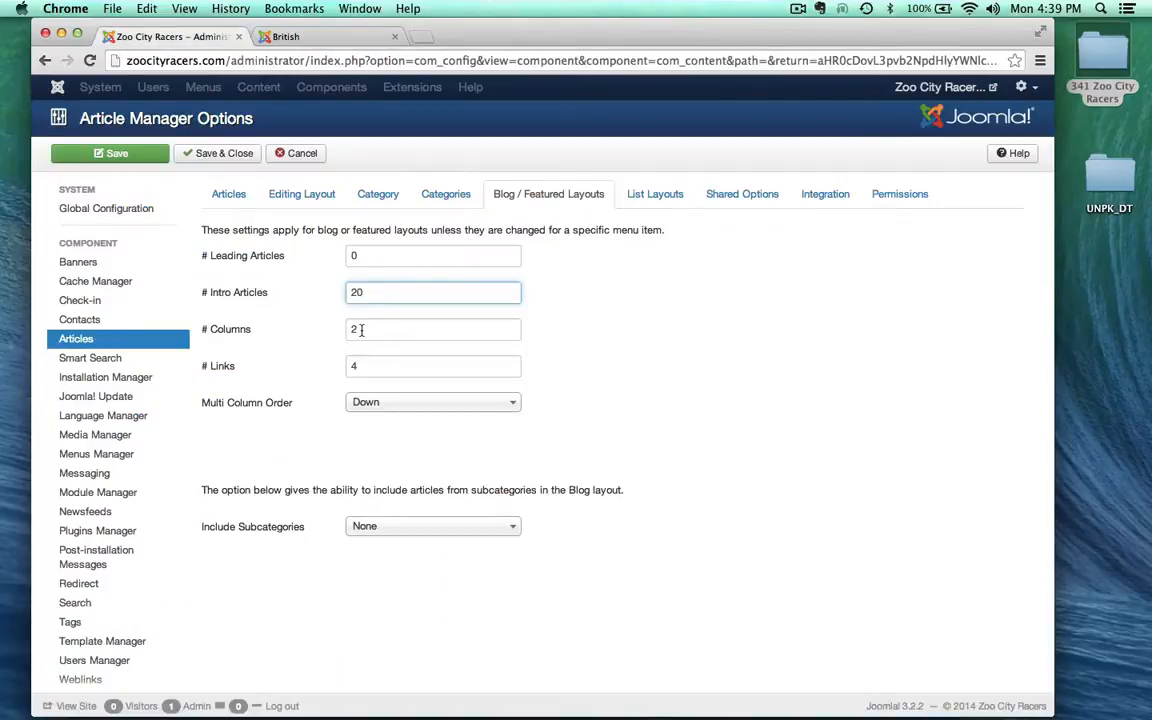
{"action": "key", "text": "Tab"}
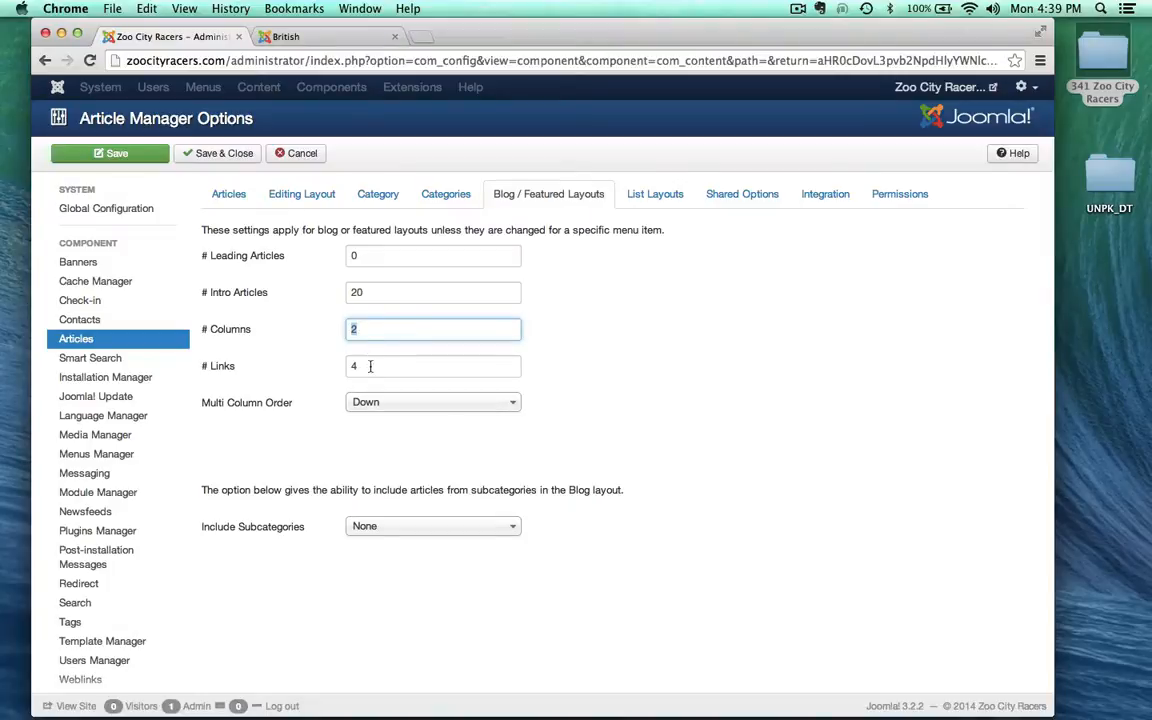
{"action": "key", "text": "Tab"}
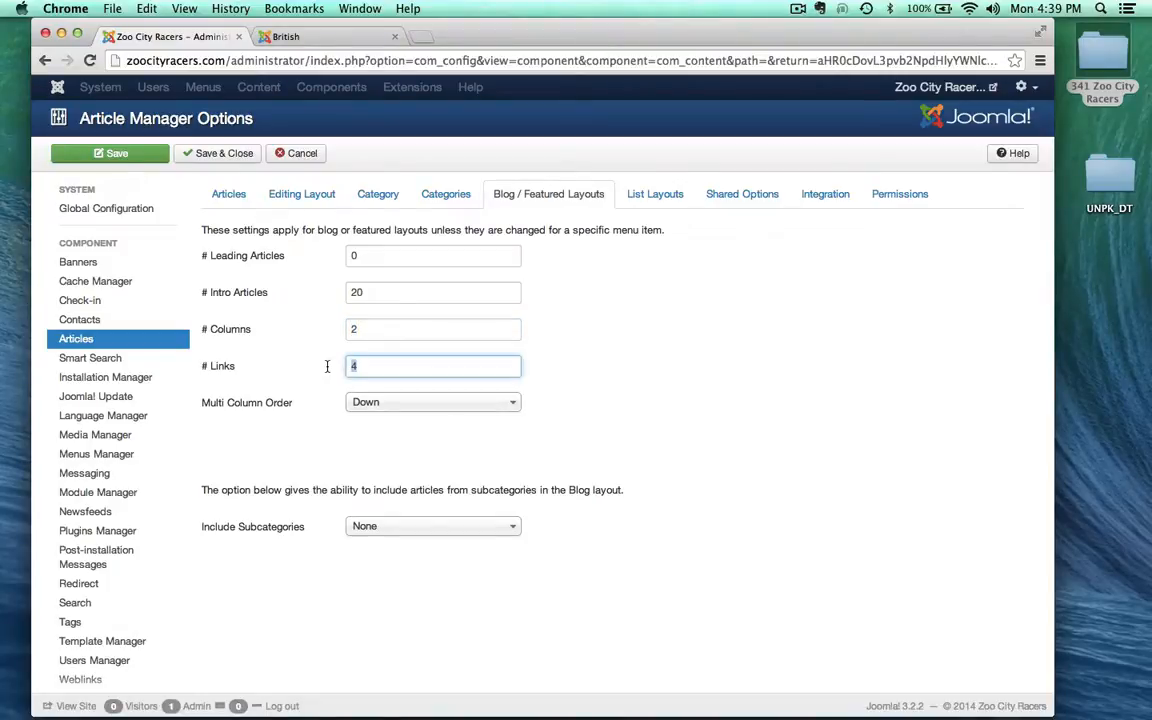
{"action": "left_click", "coordinate": [664, 378]}
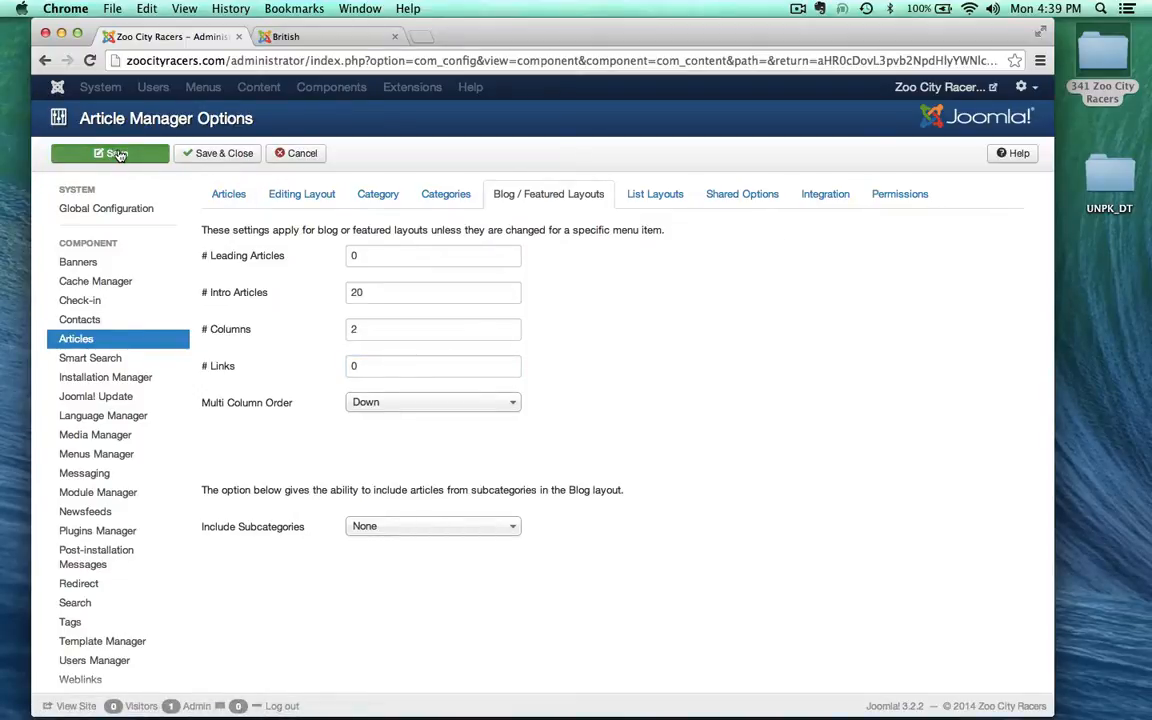
- Reload the British motorcycles page and check the updated article arrangement down to the page end
{"action": "left_click", "coordinate": [308, 40]}
{"action": "left_click", "coordinate": [89, 60]}
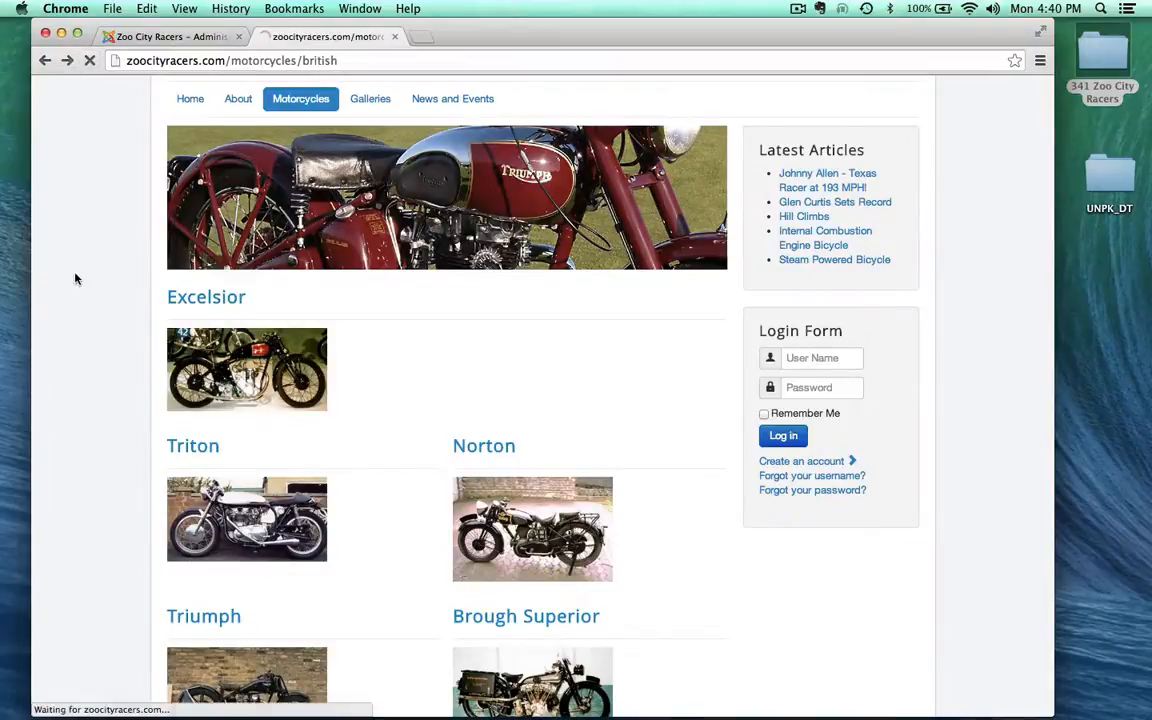
{"action": "scroll", "coordinate": [52, 250], "scroll_direction": "down", "scroll_amount": 2}
{"action": "scroll", "coordinate": [105, 281], "scroll_direction": "down", "scroll_amount": 5}
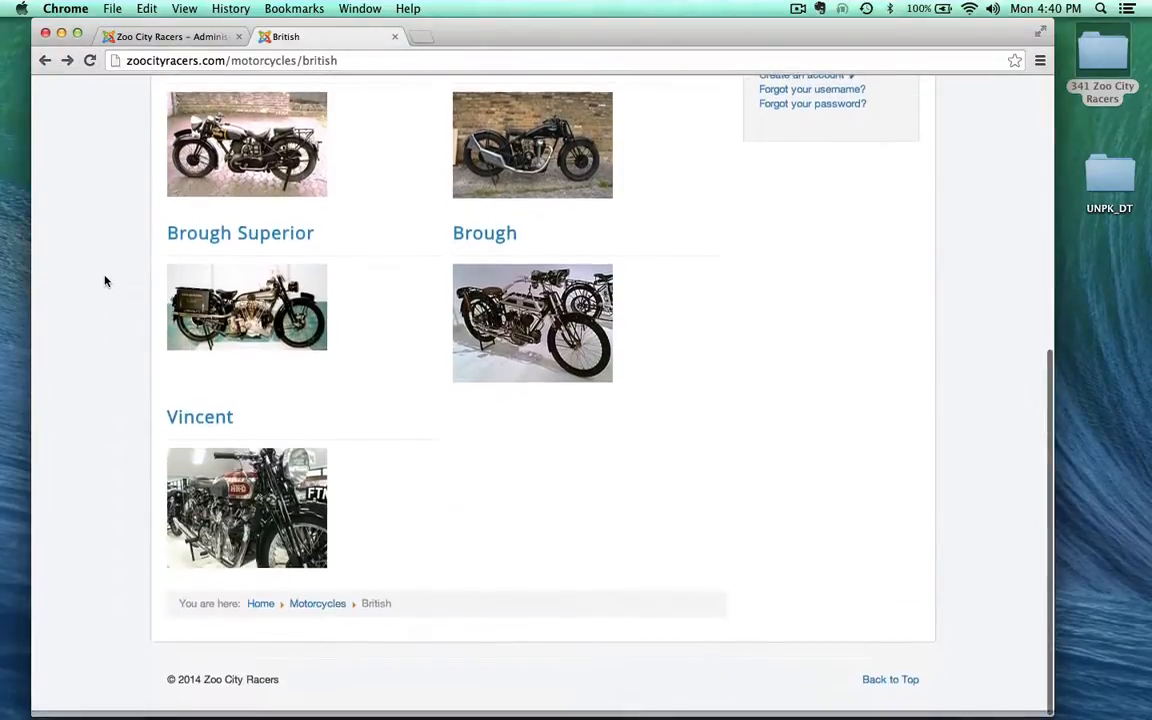
{"action": "scroll", "coordinate": [105, 281], "scroll_direction": "up", "scroll_amount": 8}
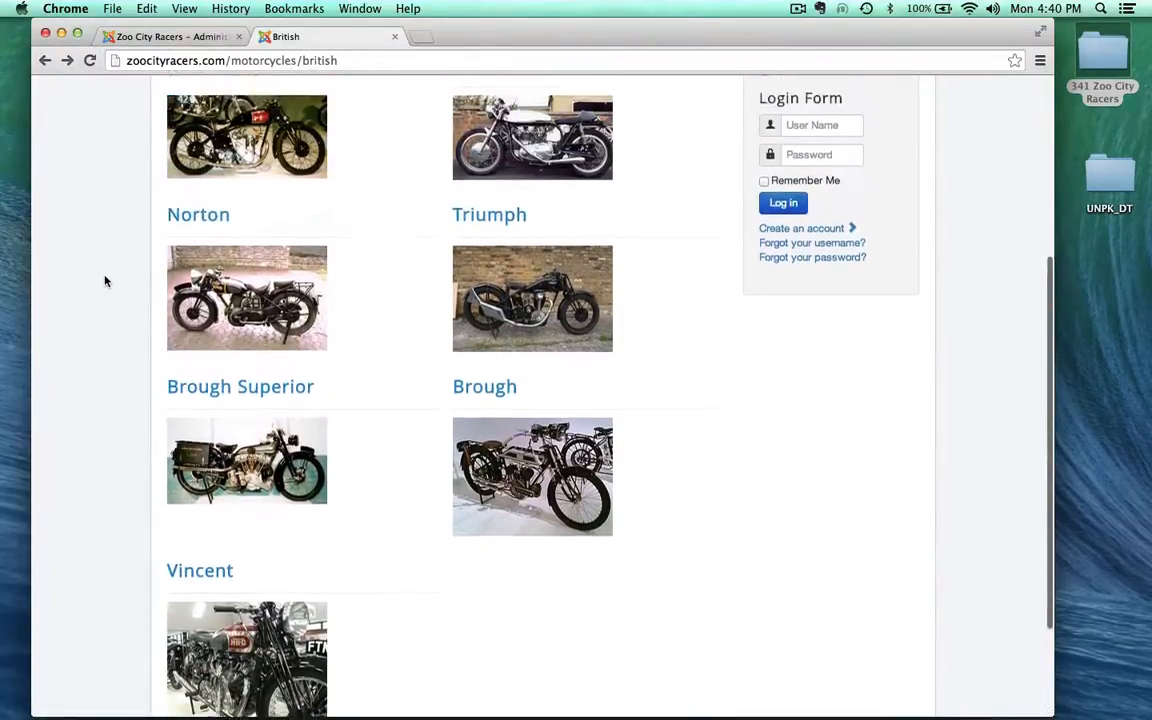
- Review the saved Blog / Featured Layouts values for leading articles, intro articles, columns and links
{"action": "scroll", "coordinate": [105, 281], "scroll_direction": "down", "scroll_amount": 2}
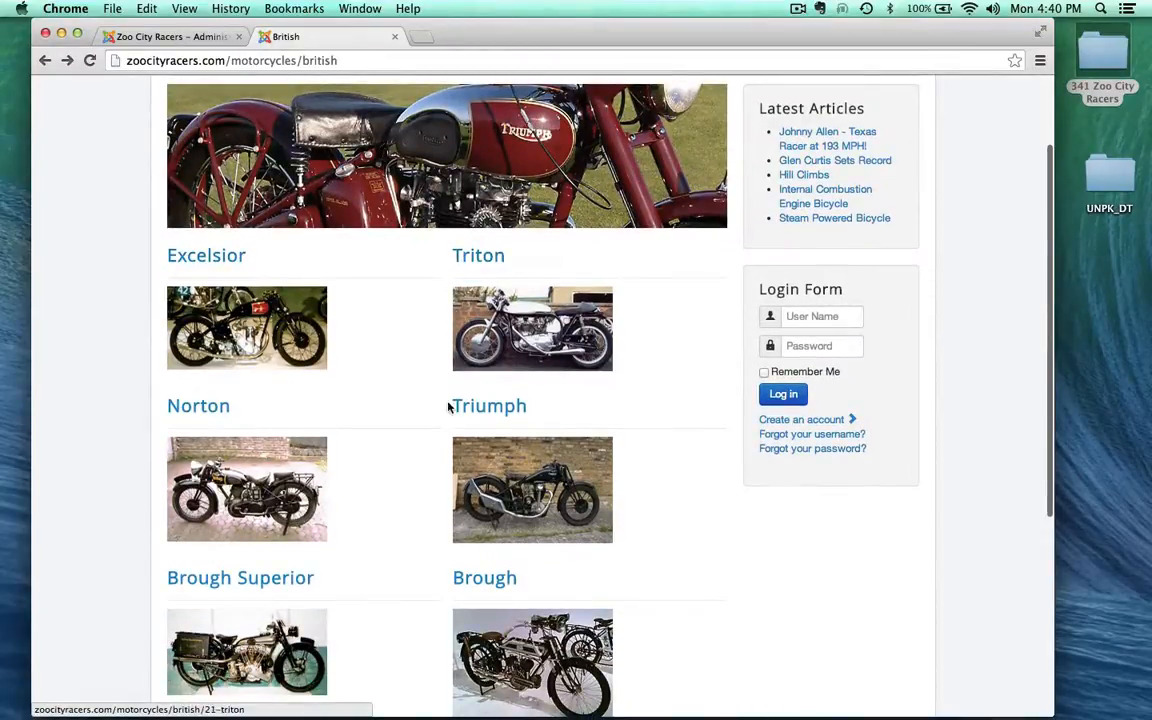
{"action": "left_click", "coordinate": [160, 35]}
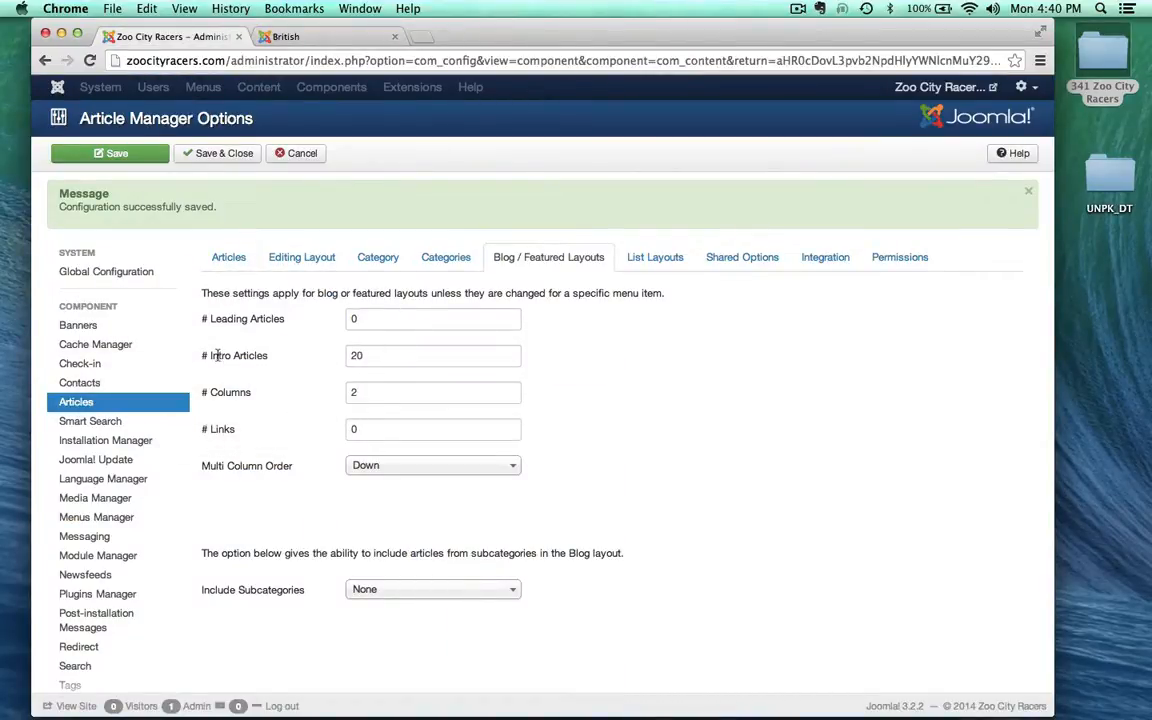
{"action": "mouse_move", "coordinate": [226, 318]}
{"action": "mouse_move", "coordinate": [231, 364]}
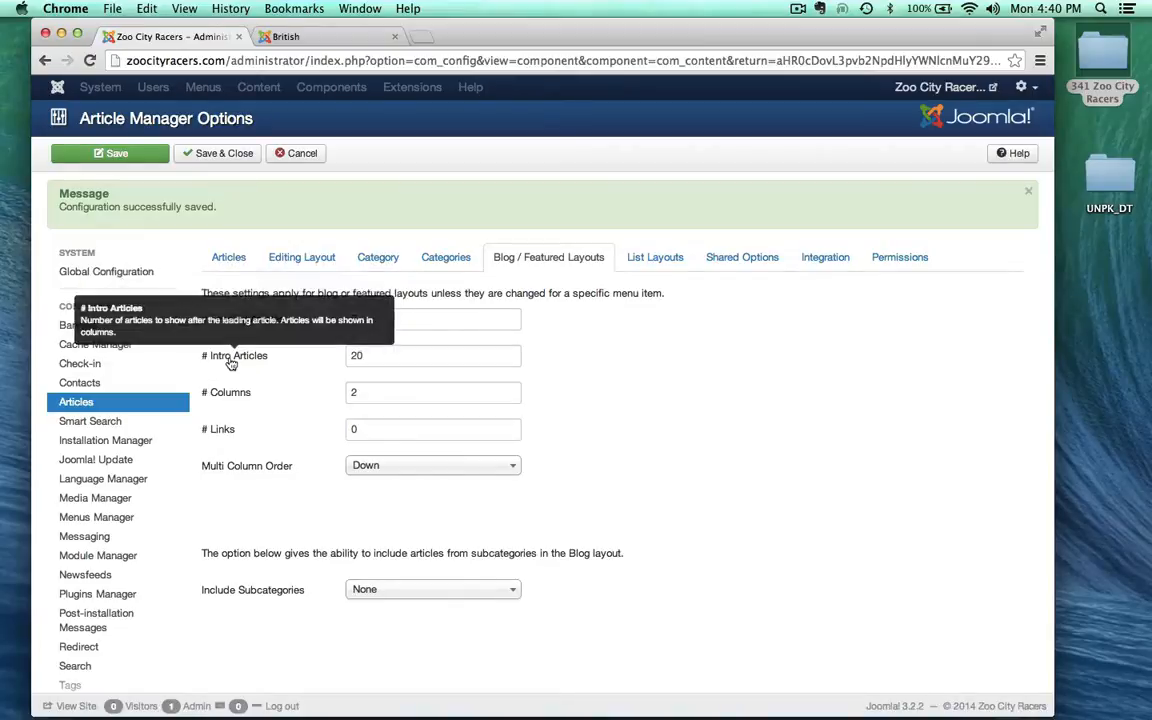
{"action": "mouse_move", "coordinate": [226, 429]}
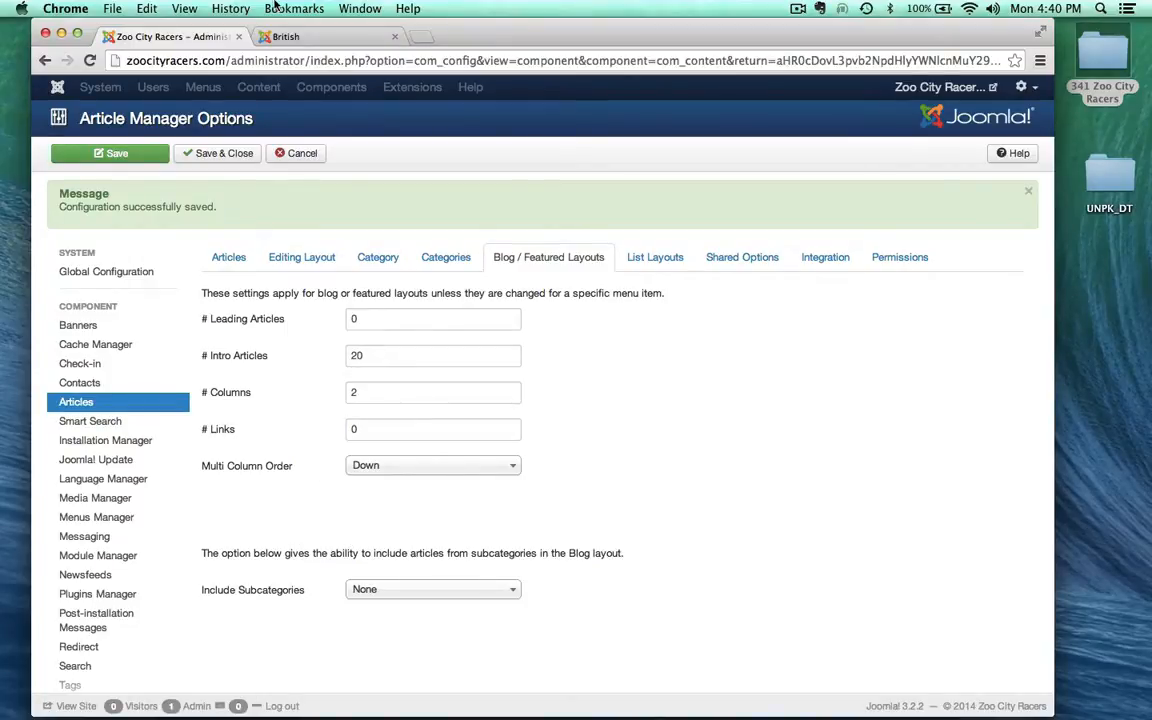
- Examine the two-column arrangement of the motorcycle articles on the British page, from the header to the page end
{"action": "left_click", "coordinate": [275, 36]}
{"action": "scroll", "coordinate": [279, 287], "scroll_direction": "down", "scroll_amount": 5}
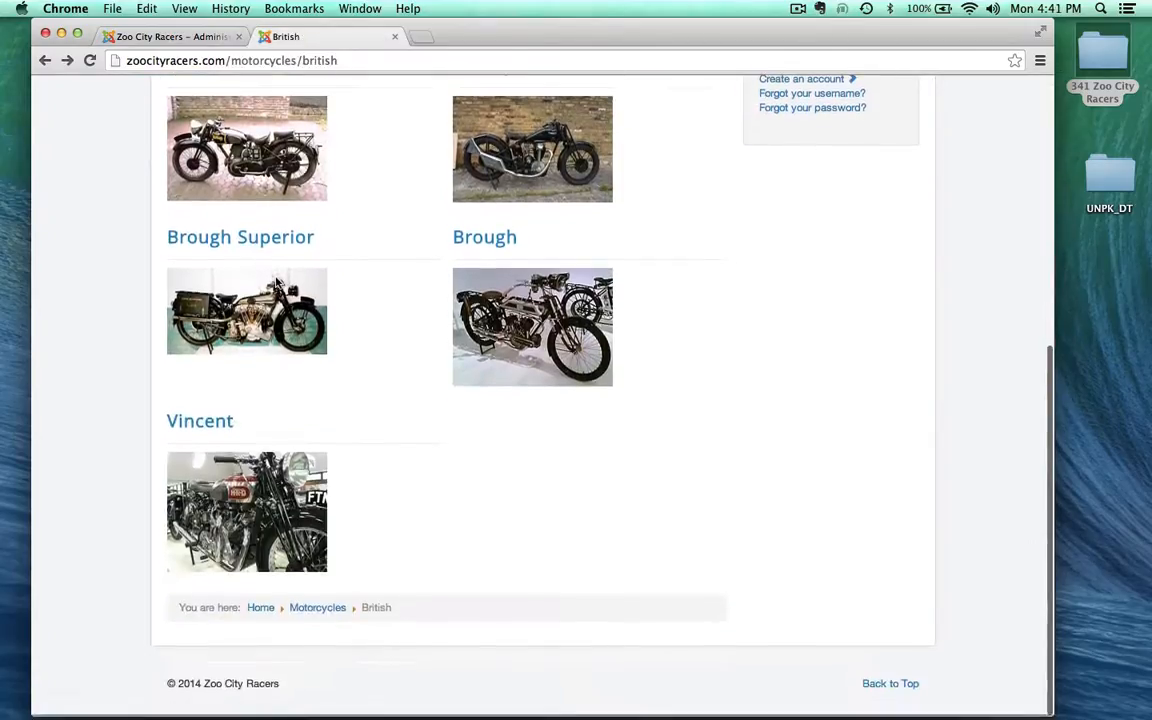
{"action": "scroll", "coordinate": [277, 286], "scroll_direction": "up", "scroll_amount": 5}
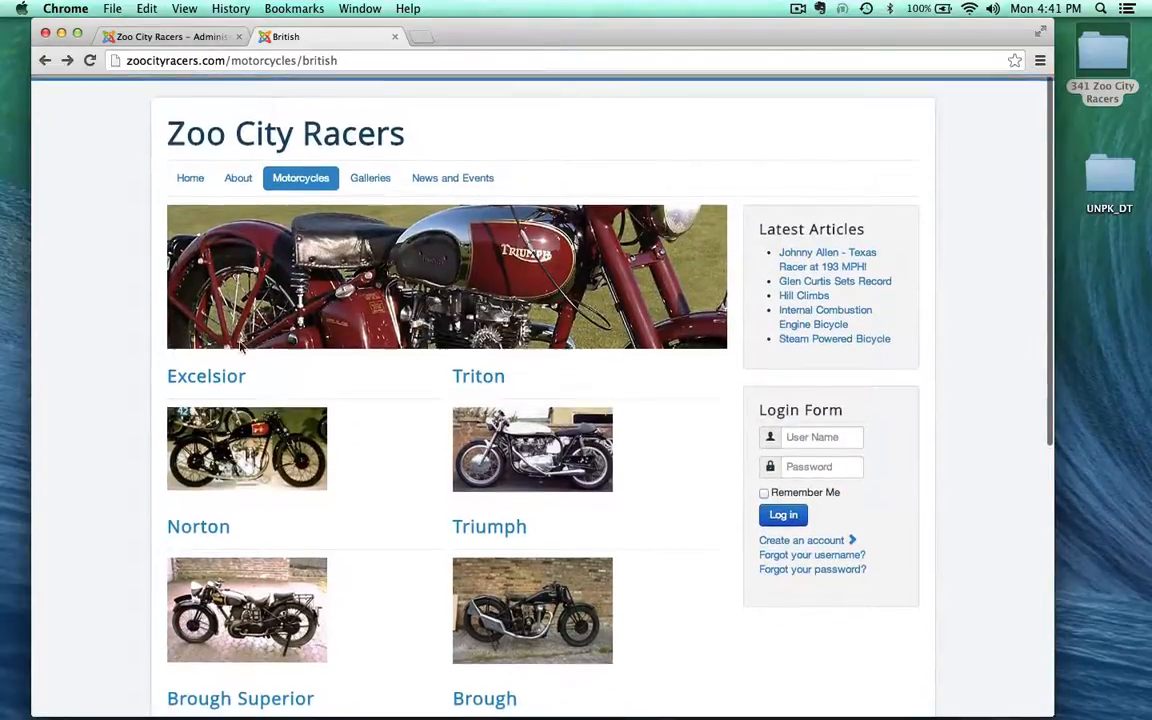
{"action": "scroll", "coordinate": [144, 386], "scroll_direction": "down", "scroll_amount": 2}
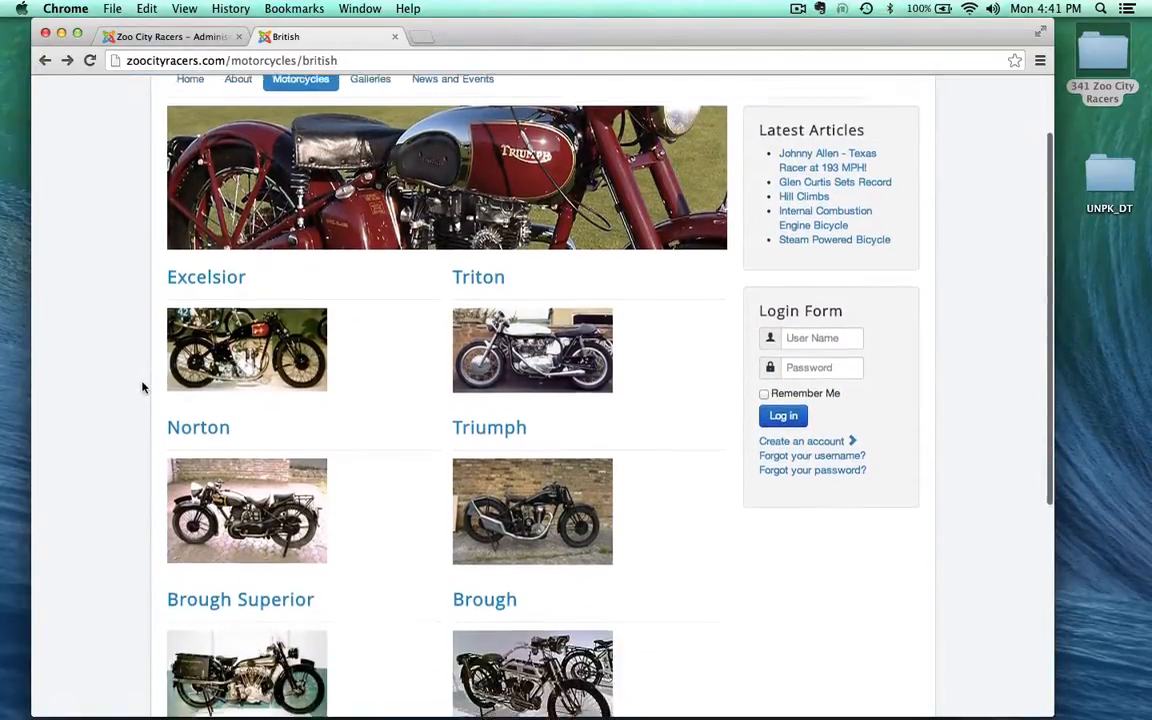
{"action": "scroll", "coordinate": [143, 387], "scroll_direction": "up", "scroll_amount": 2}
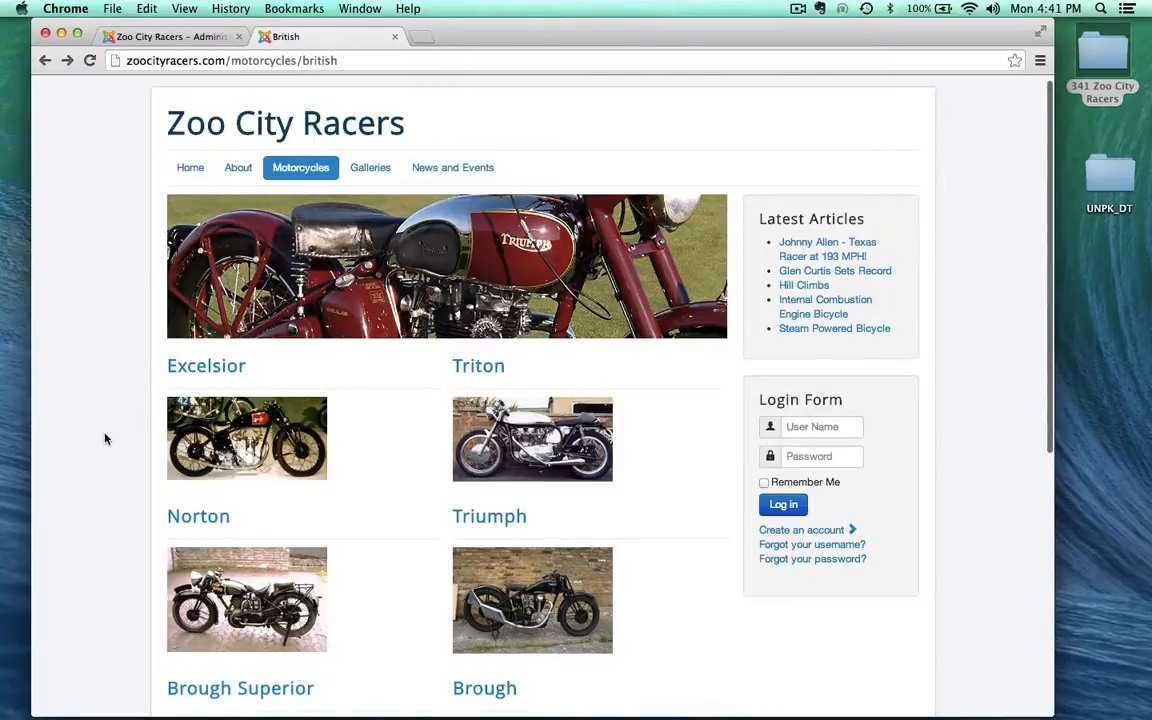
{"action": "scroll", "coordinate": [105, 438], "scroll_direction": "down", "scroll_amount": 5}
{"action": "scroll", "coordinate": [105, 438], "scroll_direction": "up", "scroll_amount": 3}
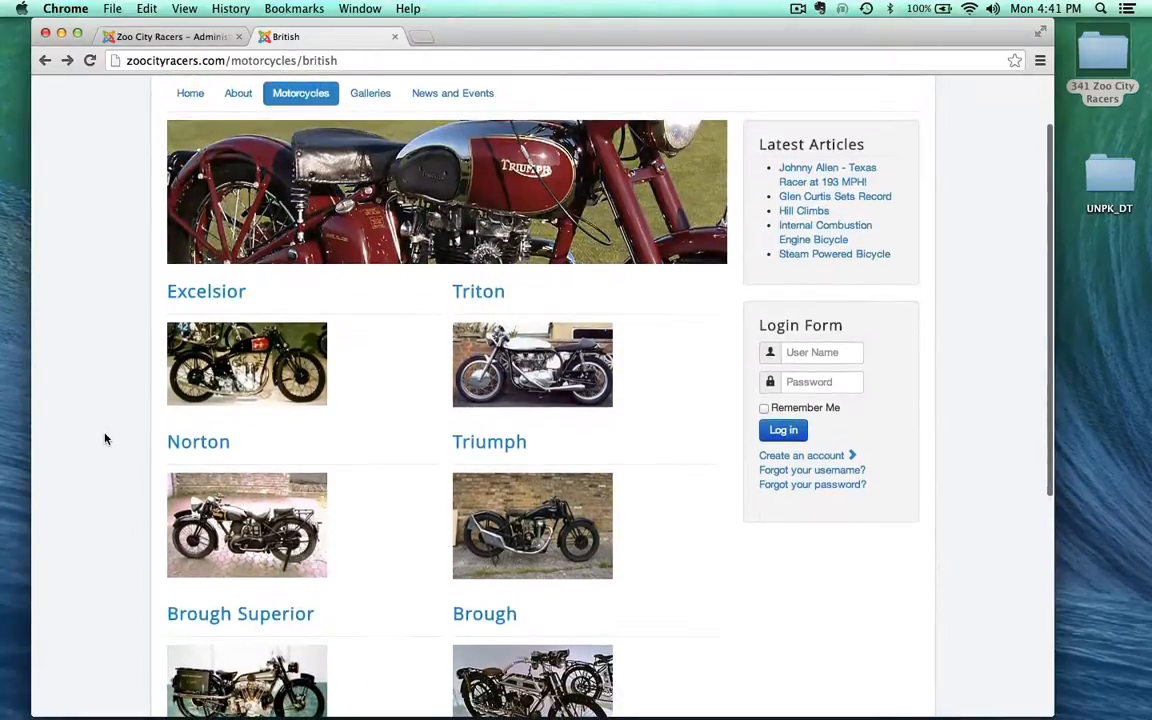
{"action": "scroll", "coordinate": [105, 438], "scroll_direction": "up", "scroll_amount": 2}
{"action": "scroll", "coordinate": [105, 438], "scroll_direction": "down", "scroll_amount": 5}
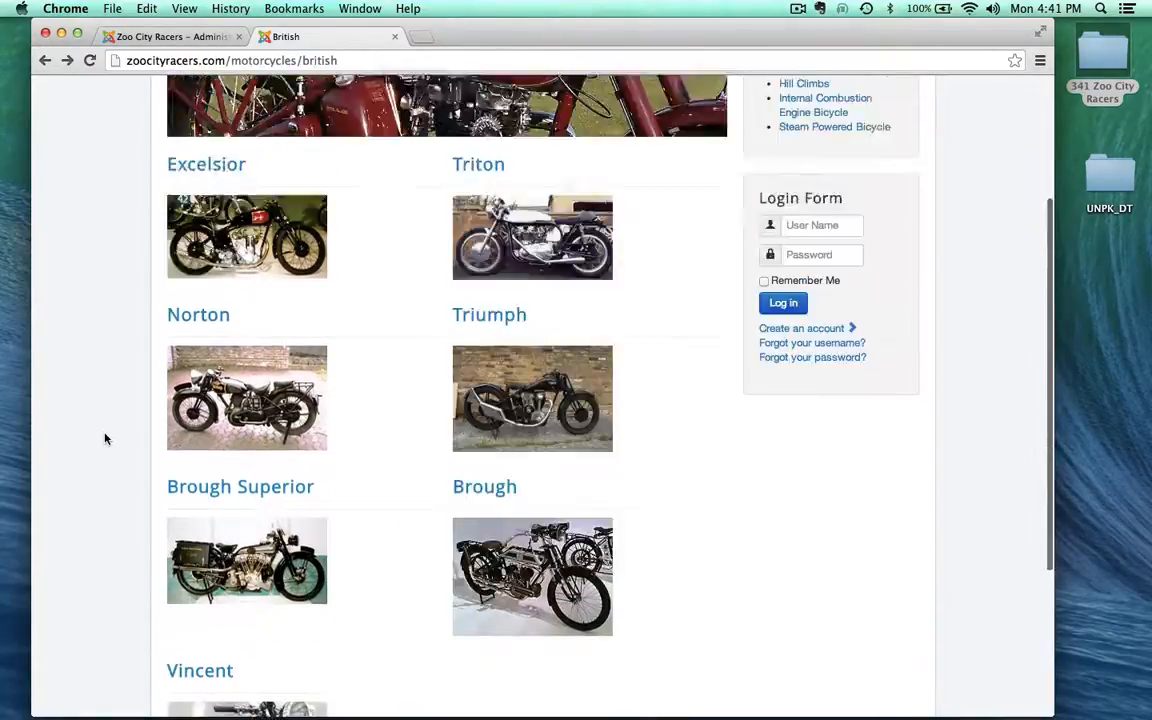
{"action": "scroll", "coordinate": [105, 438], "scroll_direction": "up", "scroll_amount": 5}
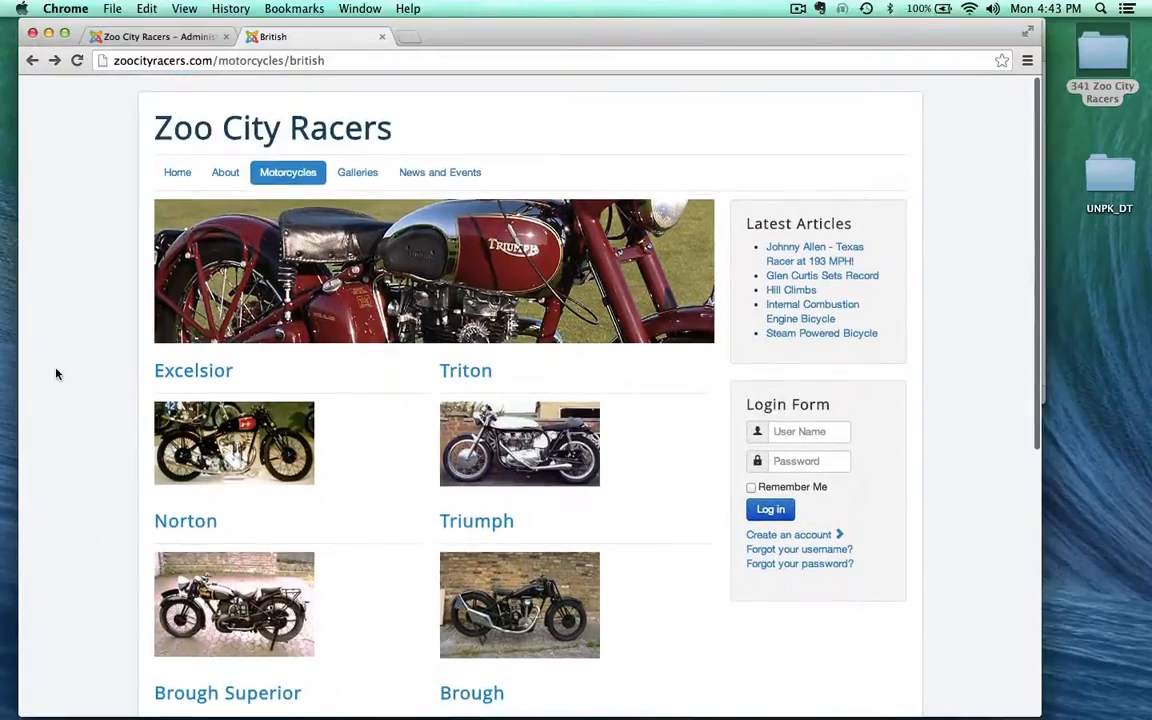
{"action": "scroll", "coordinate": [57, 374], "scroll_direction": "down", "scroll_amount": 2}
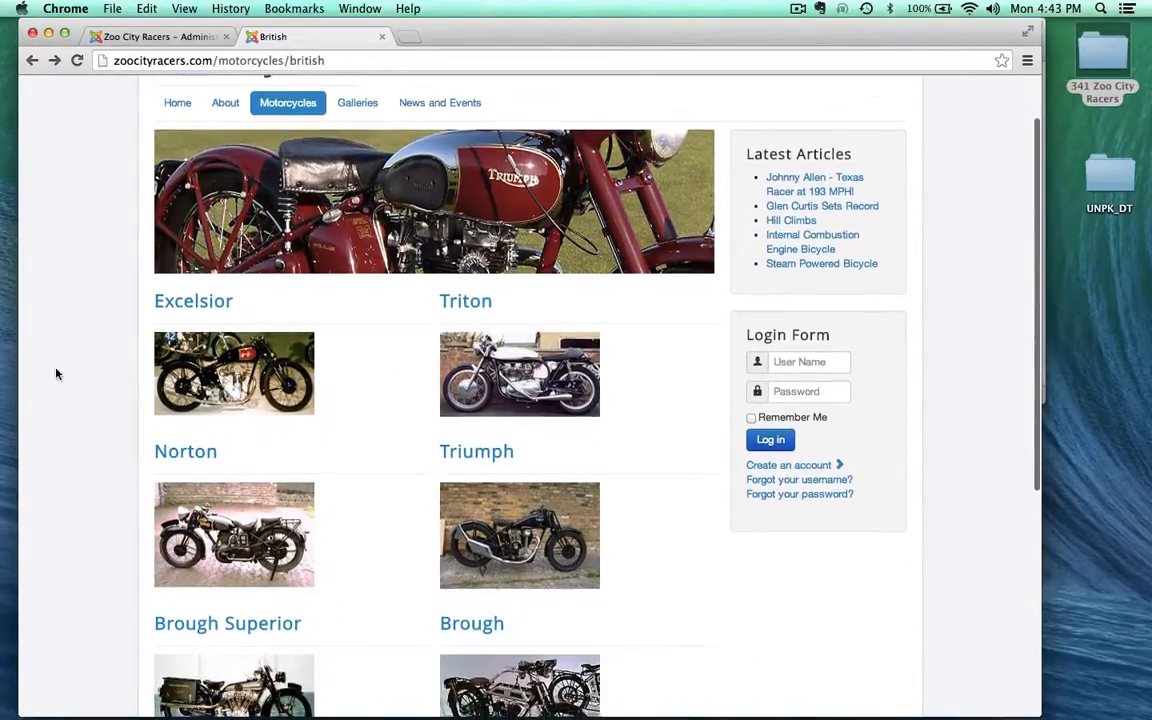
{"action": "scroll", "coordinate": [57, 374], "scroll_direction": "down", "scroll_amount": 1}
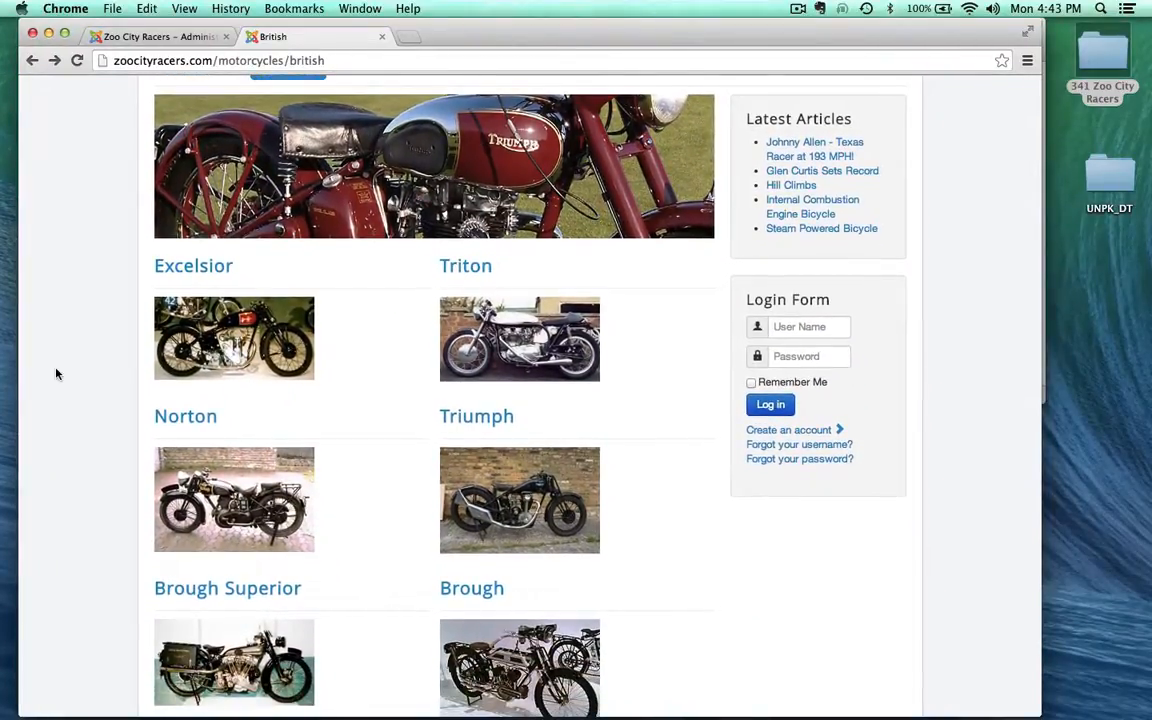
{"action": "scroll", "coordinate": [31, 463], "scroll_direction": "up", "scroll_amount": 2}
{"action": "scroll", "coordinate": [33, 462], "scroll_direction": "down", "scroll_amount": 1}
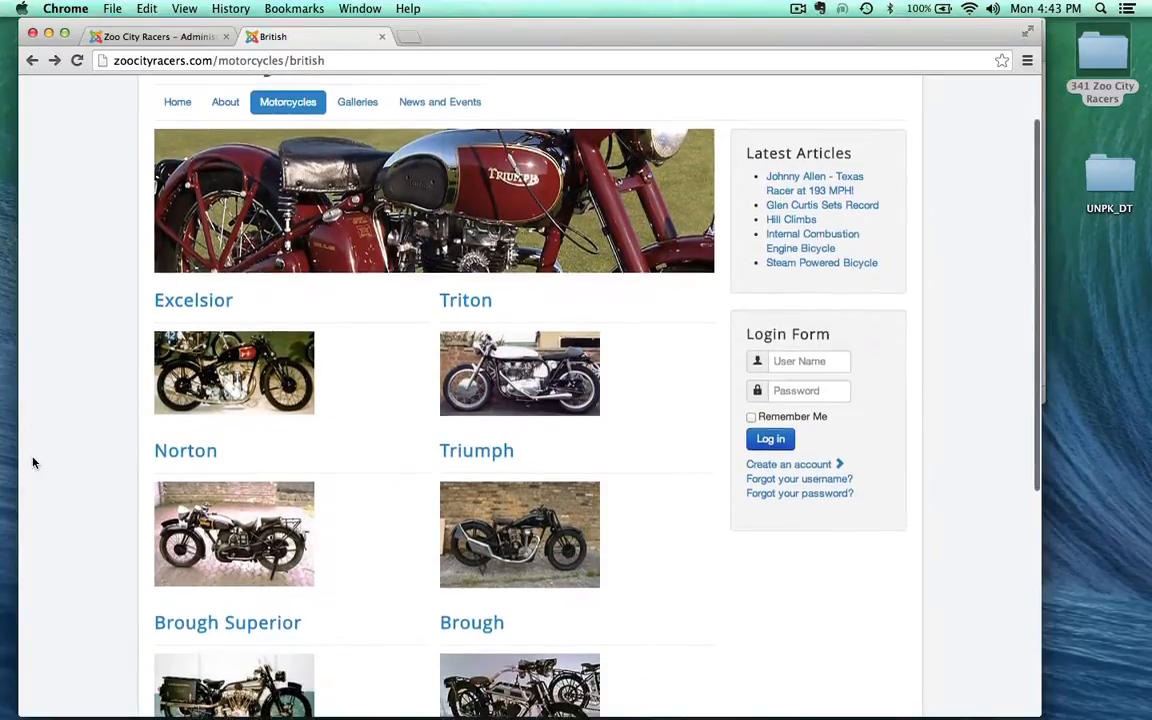
{"action": "scroll", "coordinate": [33, 462], "scroll_direction": "down", "scroll_amount": 1}
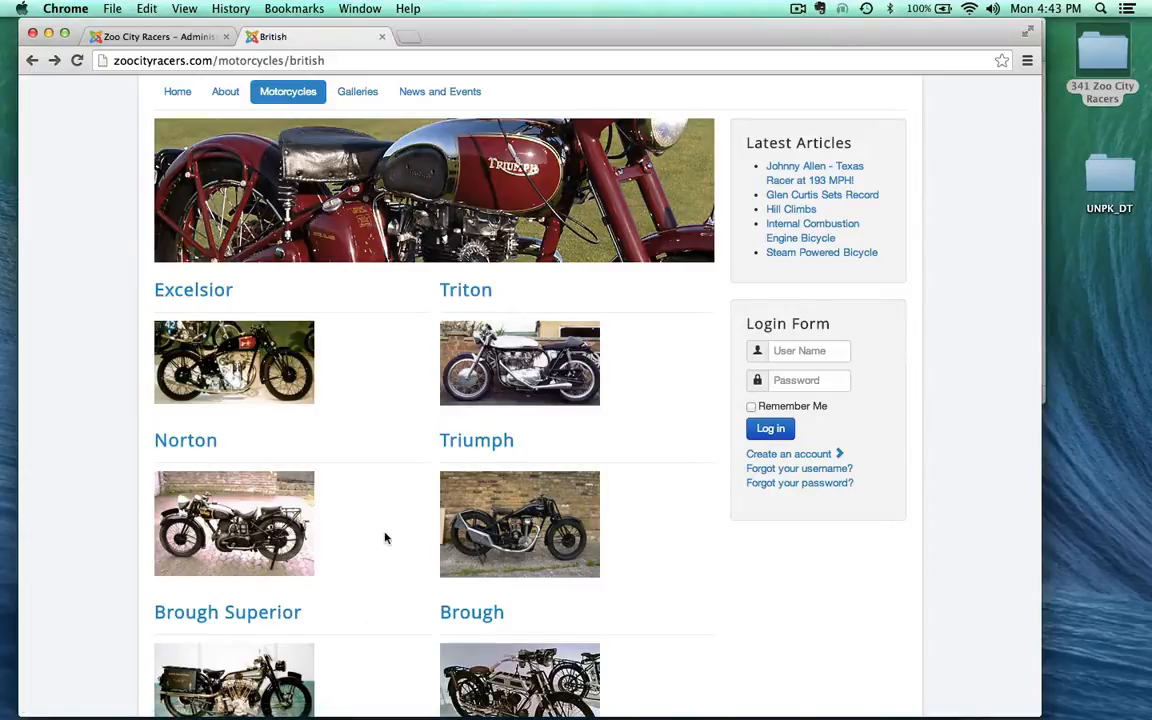
{"action": "scroll", "coordinate": [363, 550], "scroll_direction": "down", "scroll_amount": 1}
{"action": "scroll", "coordinate": [363, 550], "scroll_direction": "up", "scroll_amount": 2}
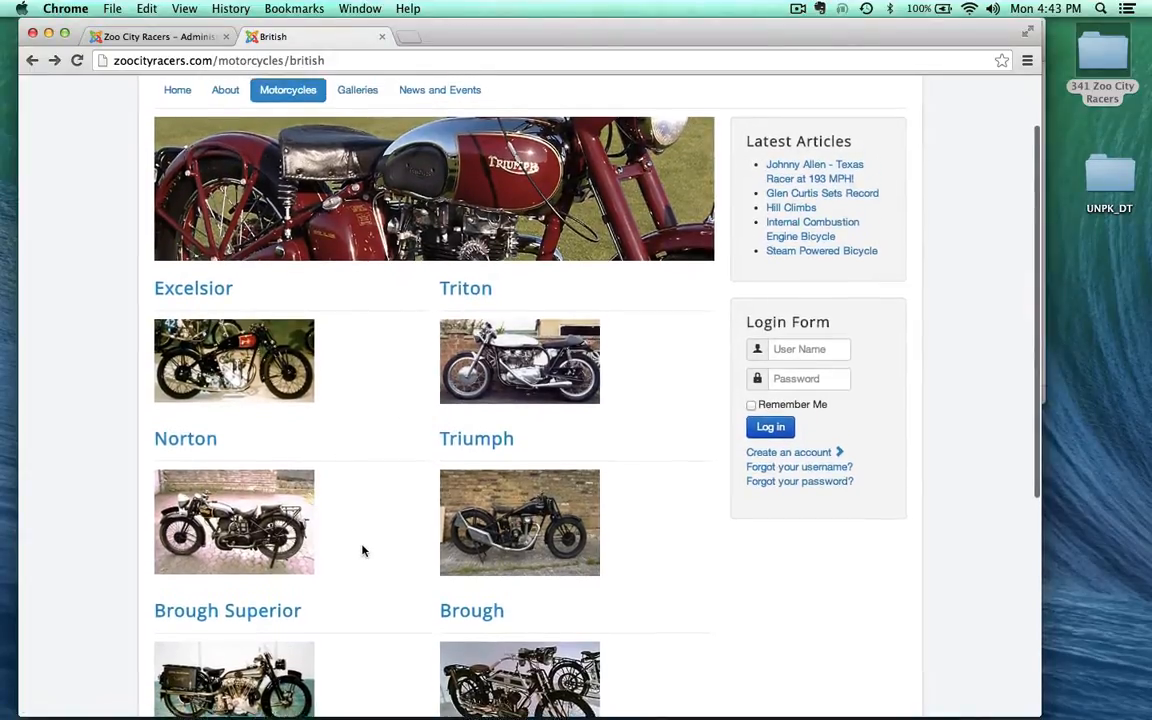
{"action": "scroll", "coordinate": [363, 550], "scroll_direction": "down", "scroll_amount": 1}
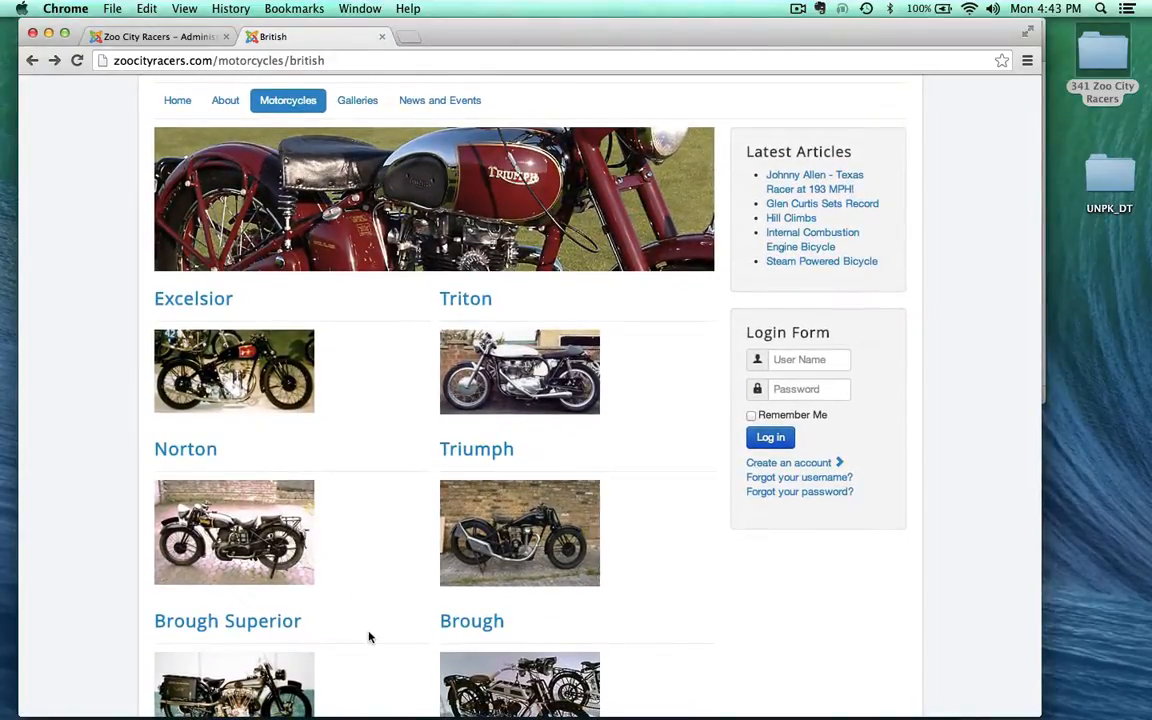
{"action": "scroll", "coordinate": [370, 636], "scroll_direction": "down", "scroll_amount": 2}
{"action": "scroll", "coordinate": [373, 635], "scroll_direction": "up", "scroll_amount": 1}
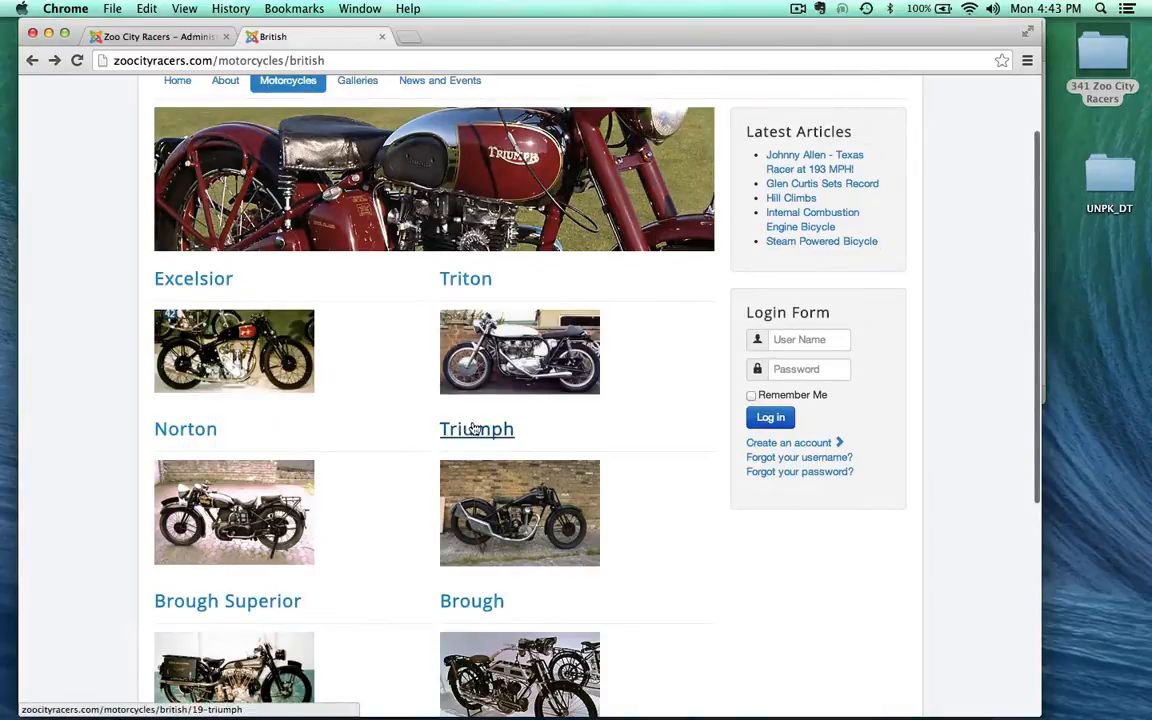
- Open the Triumph article on the site and examine its photo, body text and the 1924 and 1929 caption lines
{"action": "left_click", "coordinate": [475, 432]}
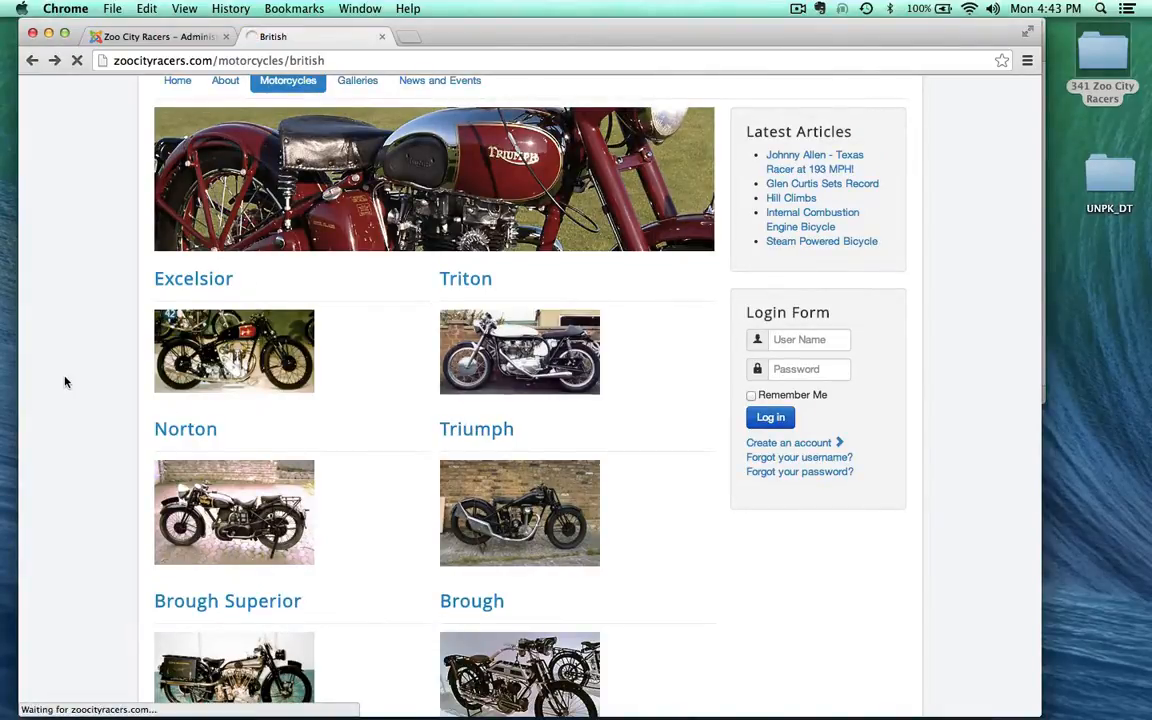
{"action": "scroll", "coordinate": [65, 377], "scroll_direction": "down", "scroll_amount": 5}
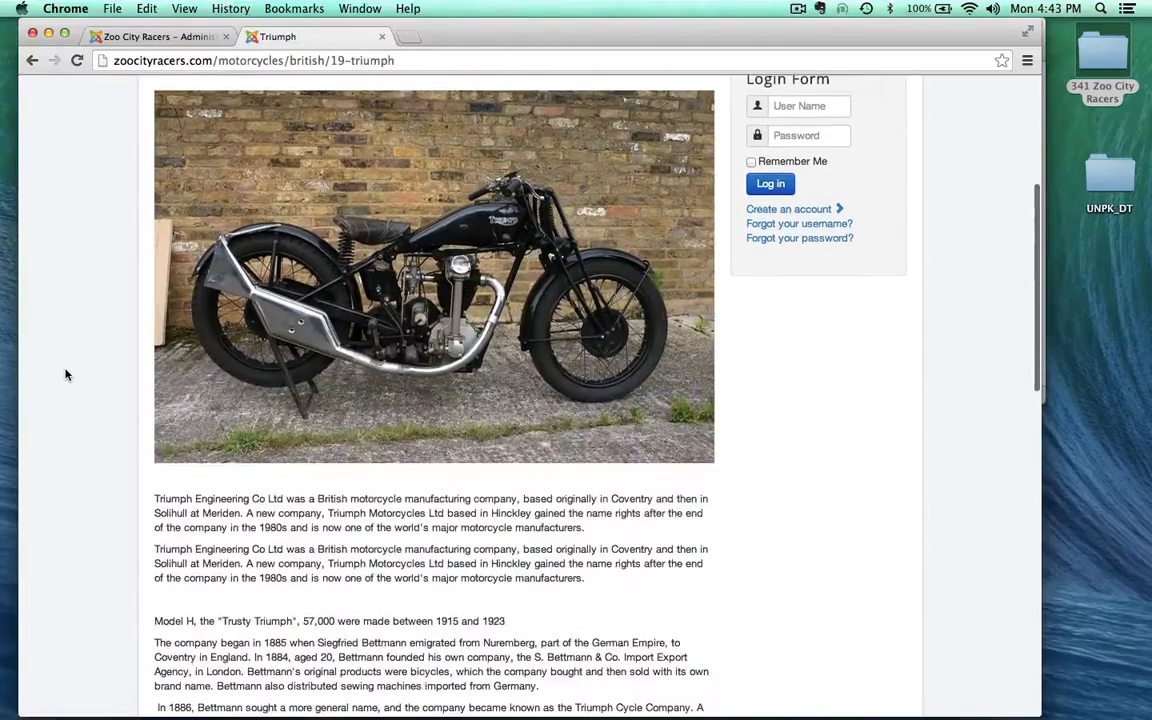
{"action": "scroll", "coordinate": [65, 375], "scroll_direction": "down", "scroll_amount": 8}
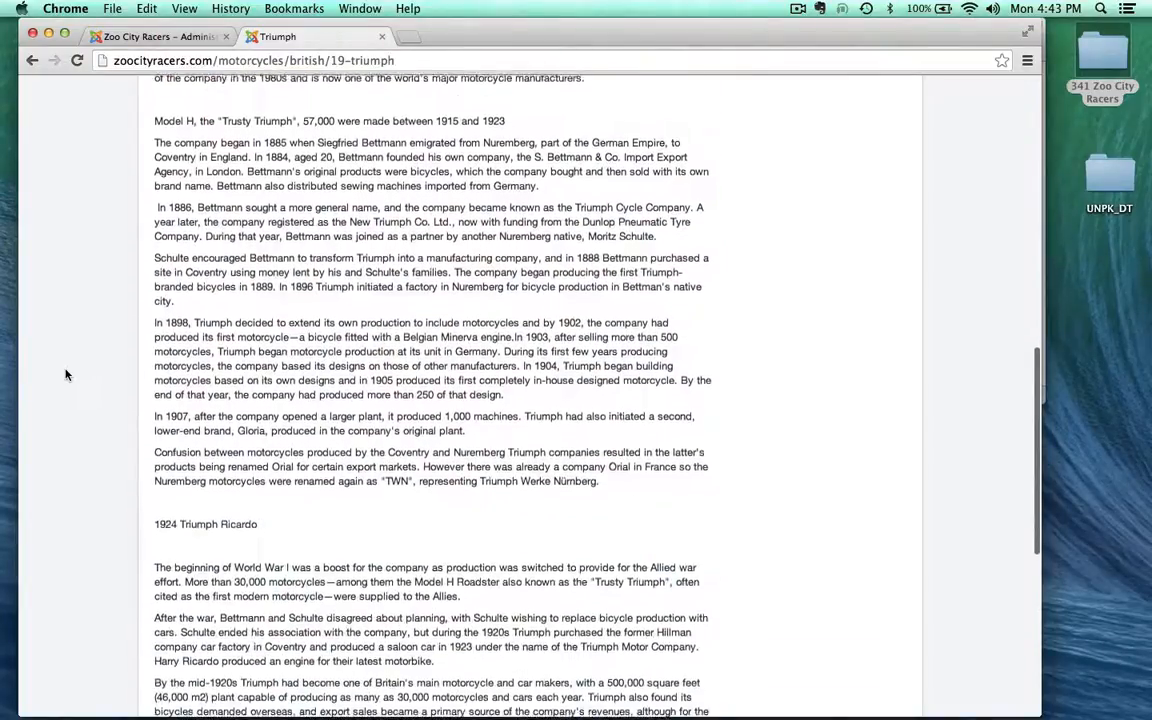
{"action": "scroll", "coordinate": [65, 375], "scroll_direction": "down", "scroll_amount": 5}
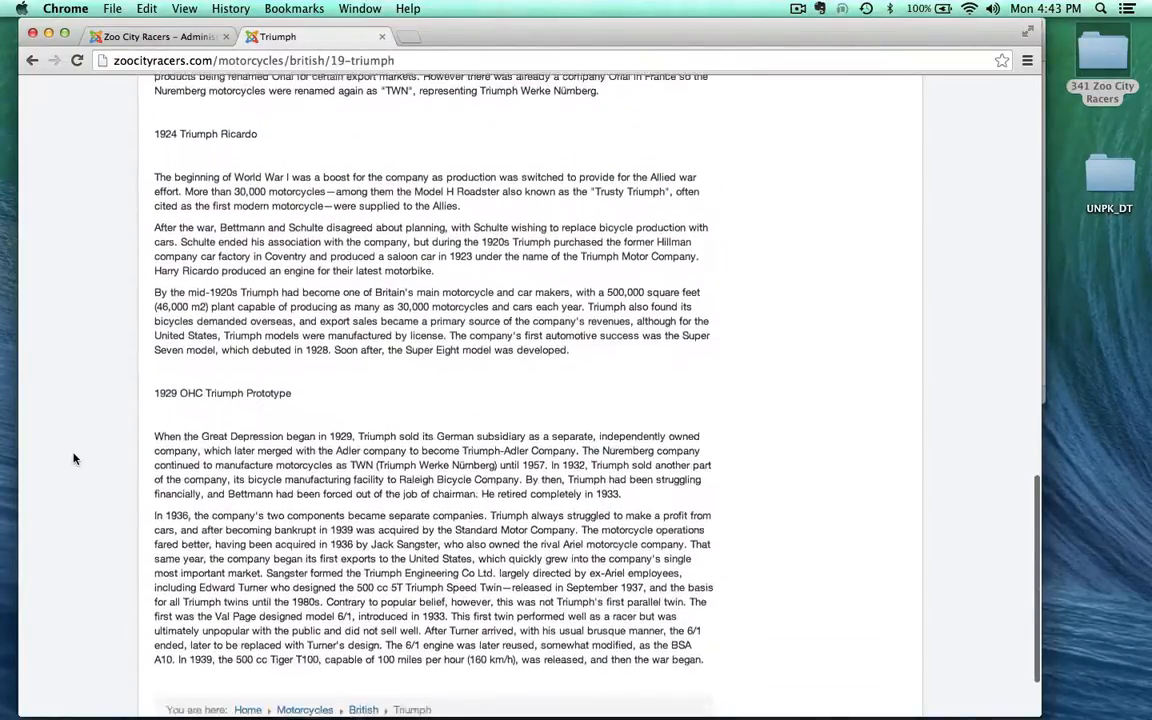
{"action": "left_click_drag", "start_coordinate": [154, 172], "coordinate": [236, 172]}
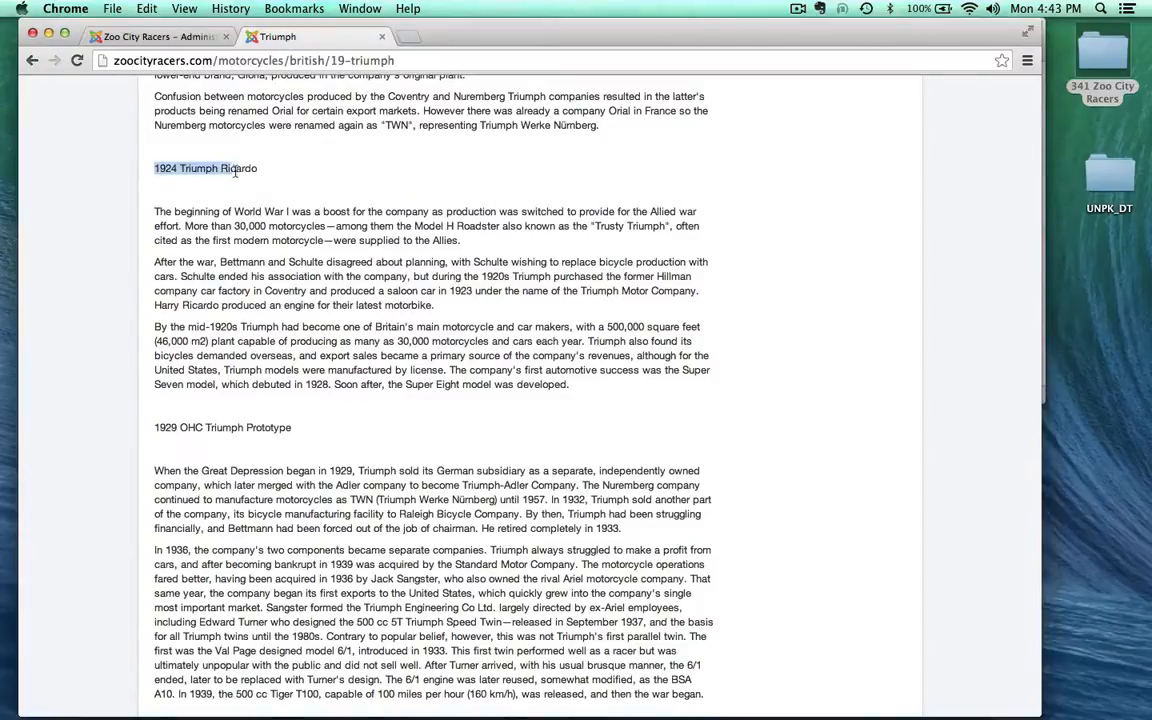
{"action": "left_click_drag", "start_coordinate": [299, 432], "coordinate": [128, 414]}
{"action": "scroll", "coordinate": [257, 547], "scroll_direction": "down", "scroll_amount": 3}
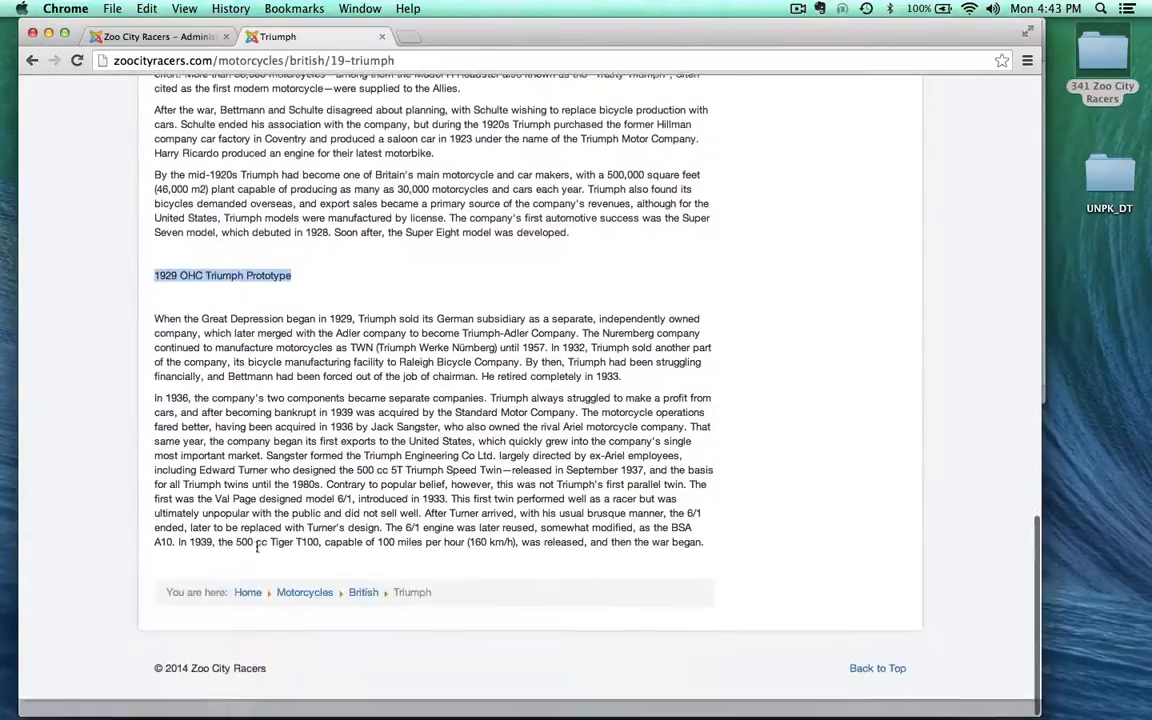
{"action": "scroll", "coordinate": [257, 550], "scroll_direction": "up", "scroll_amount": 10}
{"action": "scroll", "coordinate": [257, 549], "scroll_direction": "up", "scroll_amount": 6}
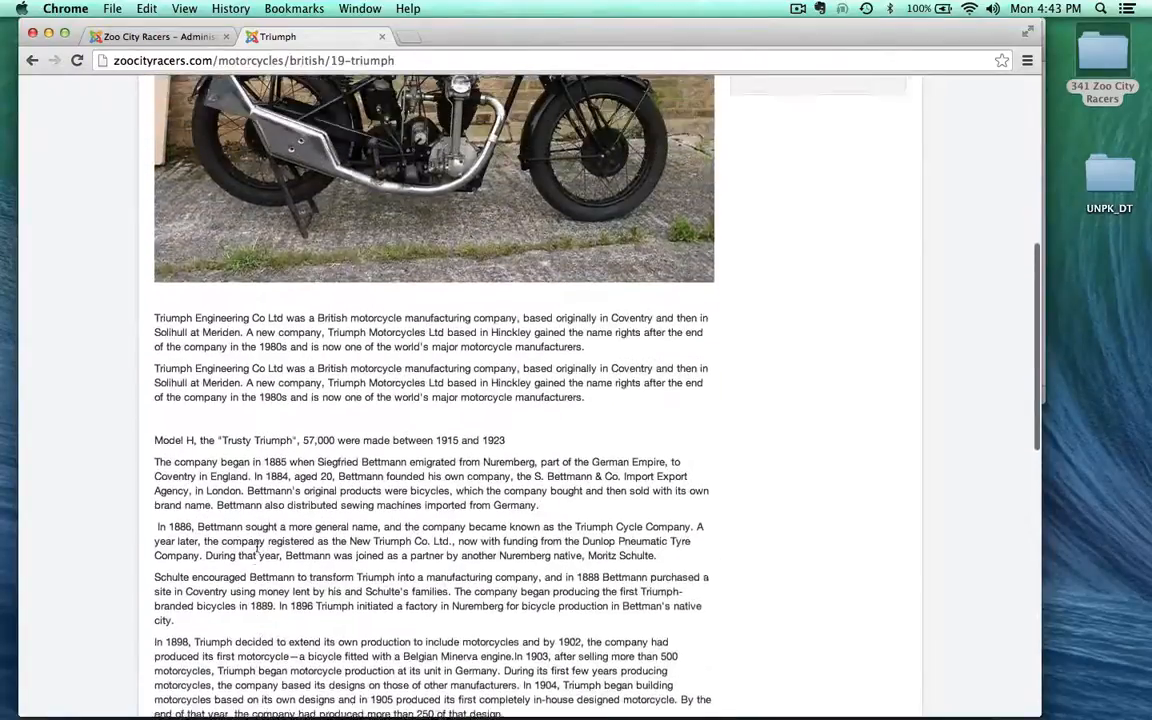
{"action": "scroll", "coordinate": [257, 549], "scroll_direction": "up", "scroll_amount": 3}
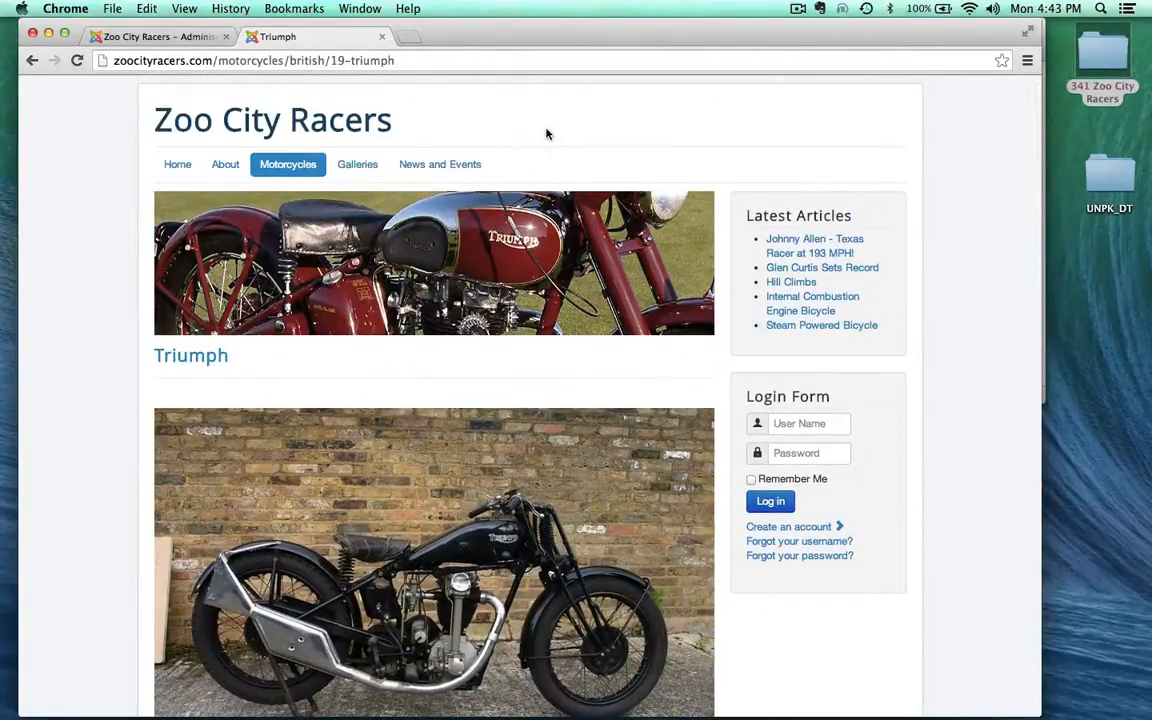
- Close the Article Manager options in the site administration and open the Triumph article for editing
{"action": "left_click", "coordinate": [145, 36]}
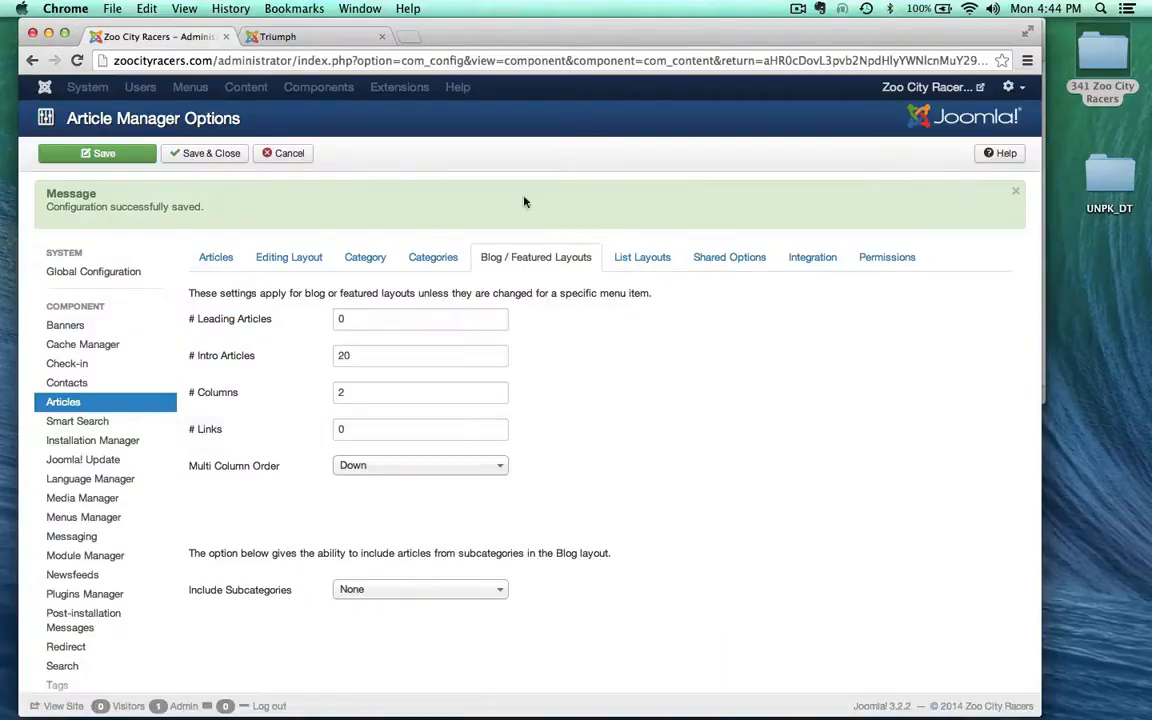
{"action": "left_click", "coordinate": [287, 154]}
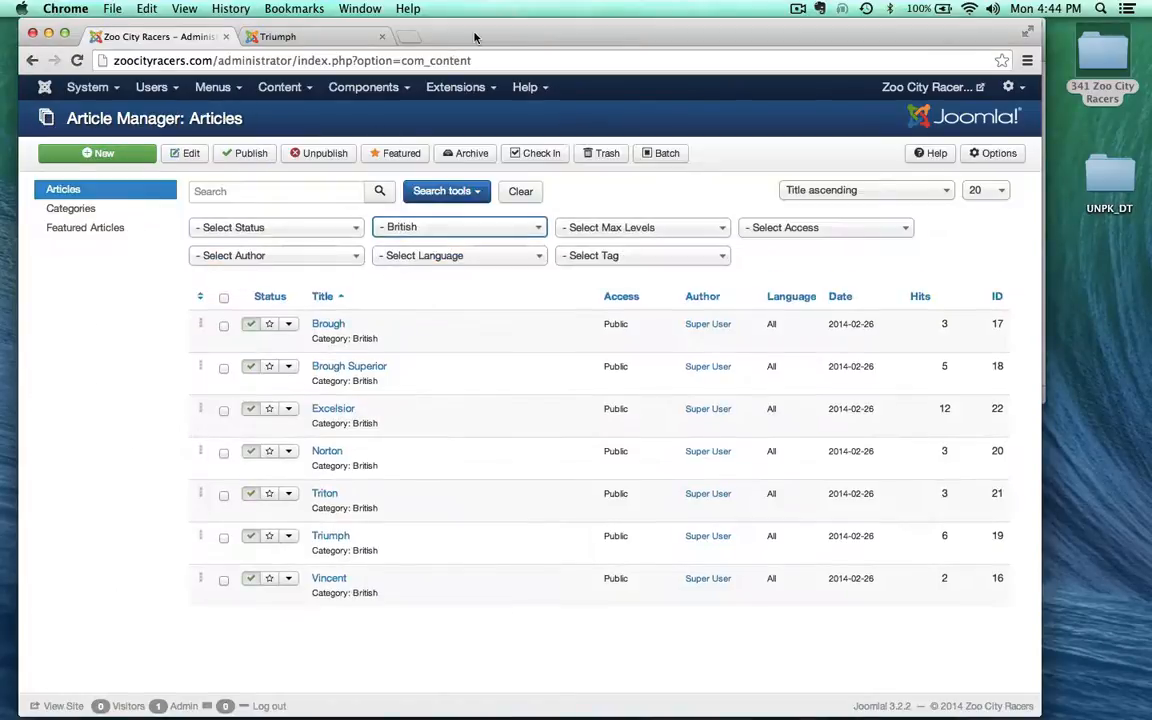
{"action": "scroll", "coordinate": [58, 433], "scroll_direction": "down", "scroll_amount": 2}
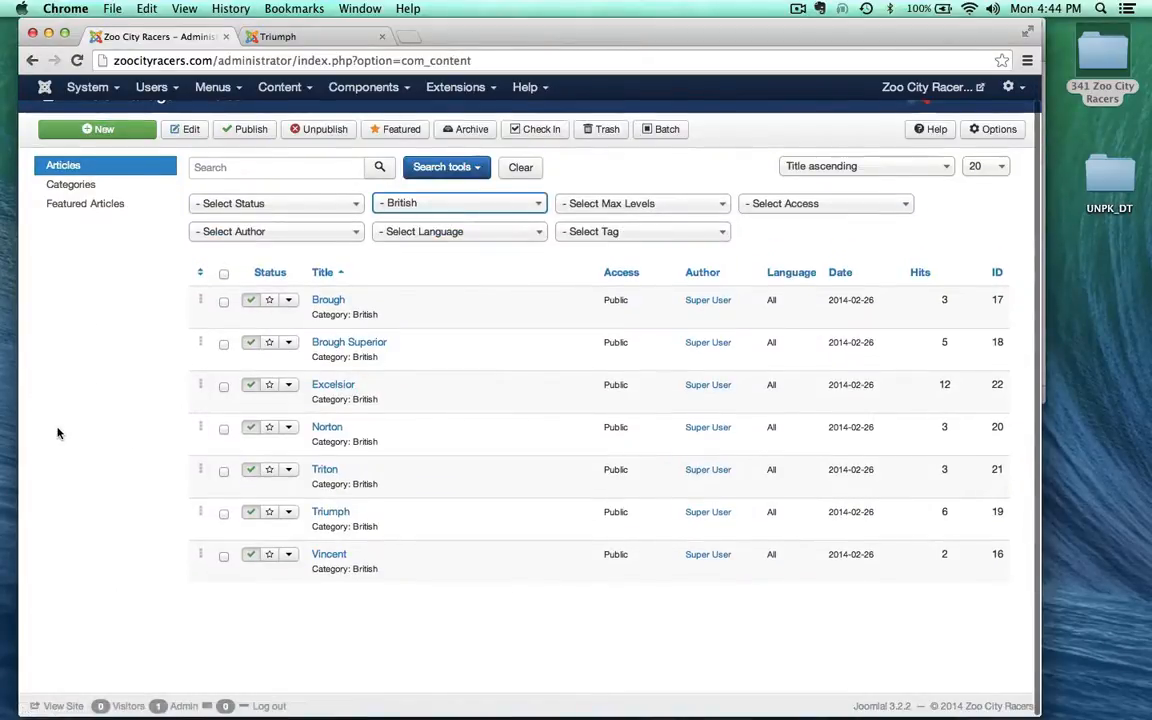
{"action": "left_click", "coordinate": [249, 471]}
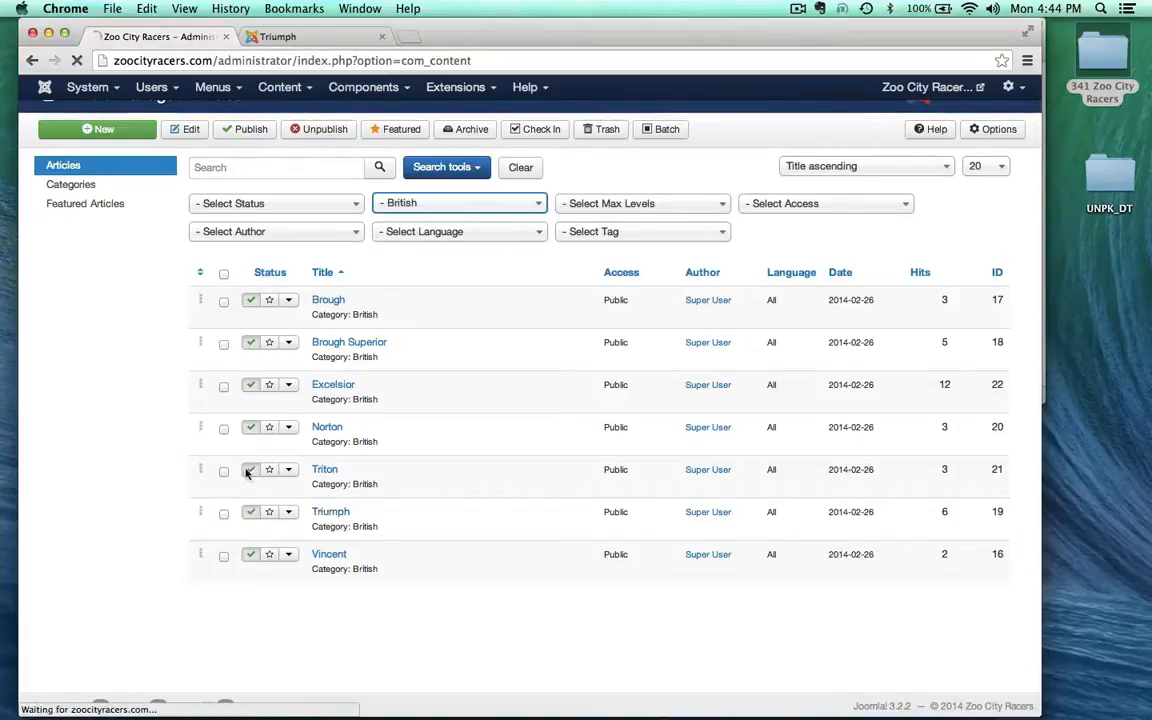
- Format the "Model H, the "Trusty Triumph", 57,000 were made between 1915 and 1923" line as Header 2
{"action": "scroll", "coordinate": [122, 487], "scroll_direction": "down", "scroll_amount": 8}
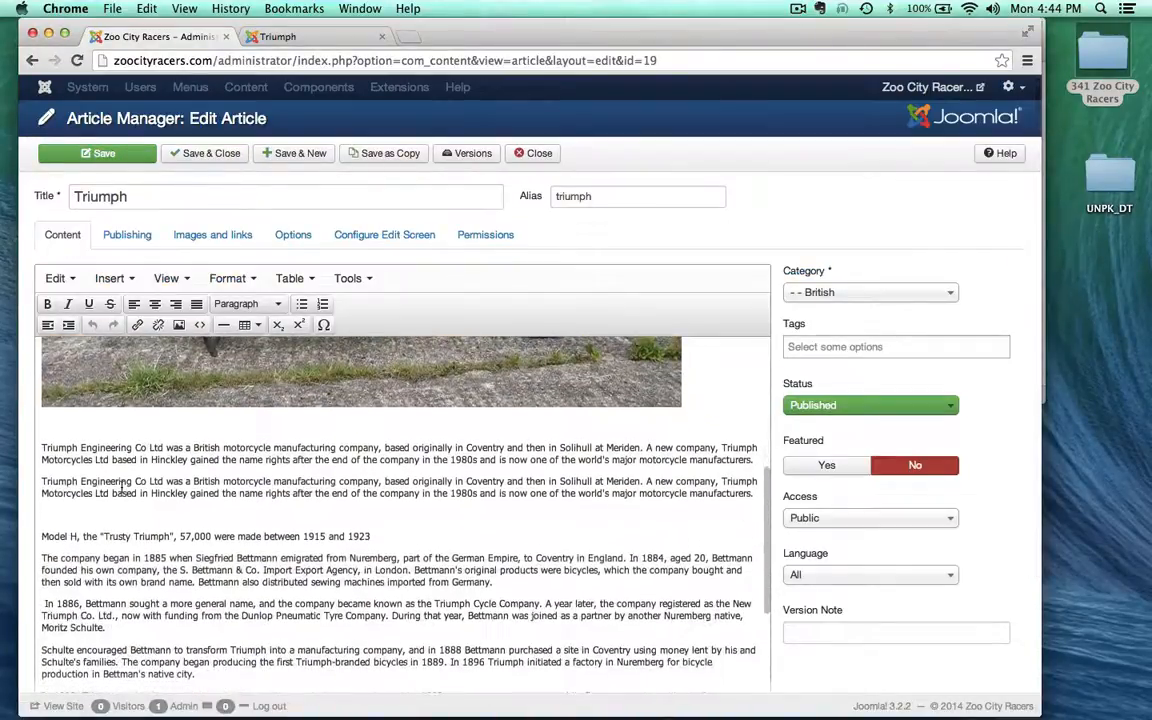
{"action": "scroll", "coordinate": [122, 487], "scroll_direction": "down", "scroll_amount": 3}
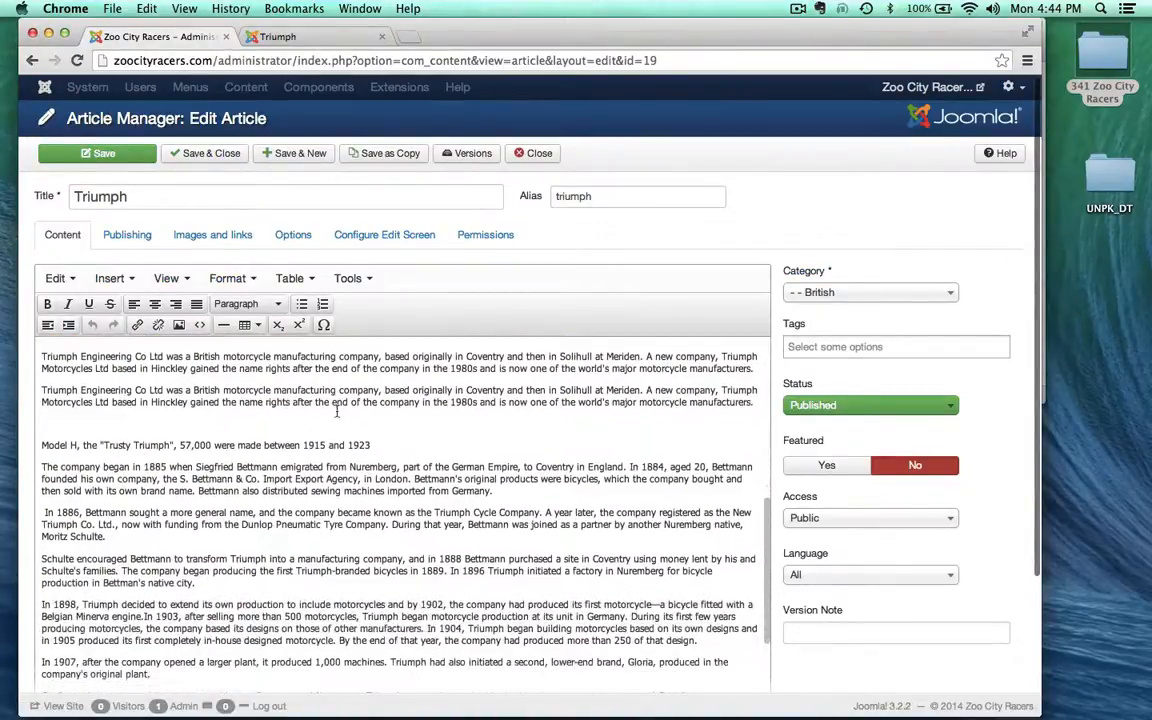
{"action": "scroll", "coordinate": [213, 604], "scroll_direction": "down", "scroll_amount": 3}
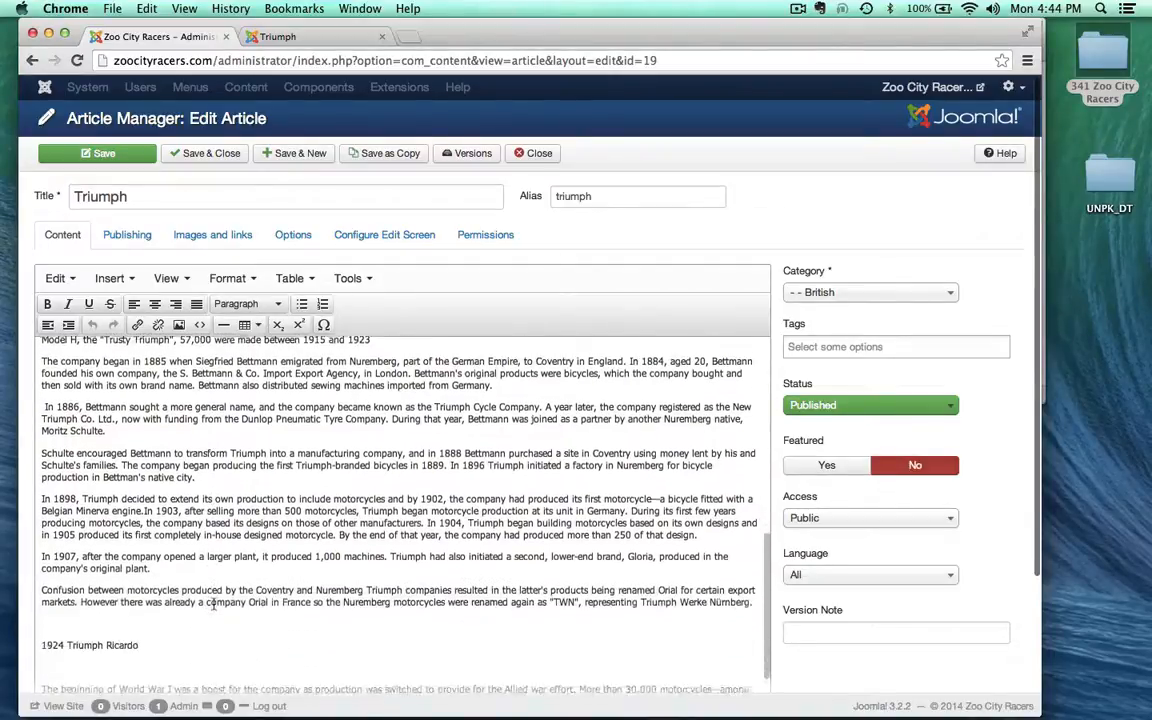
{"action": "scroll", "coordinate": [363, 494], "scroll_direction": "up", "scroll_amount": 5}
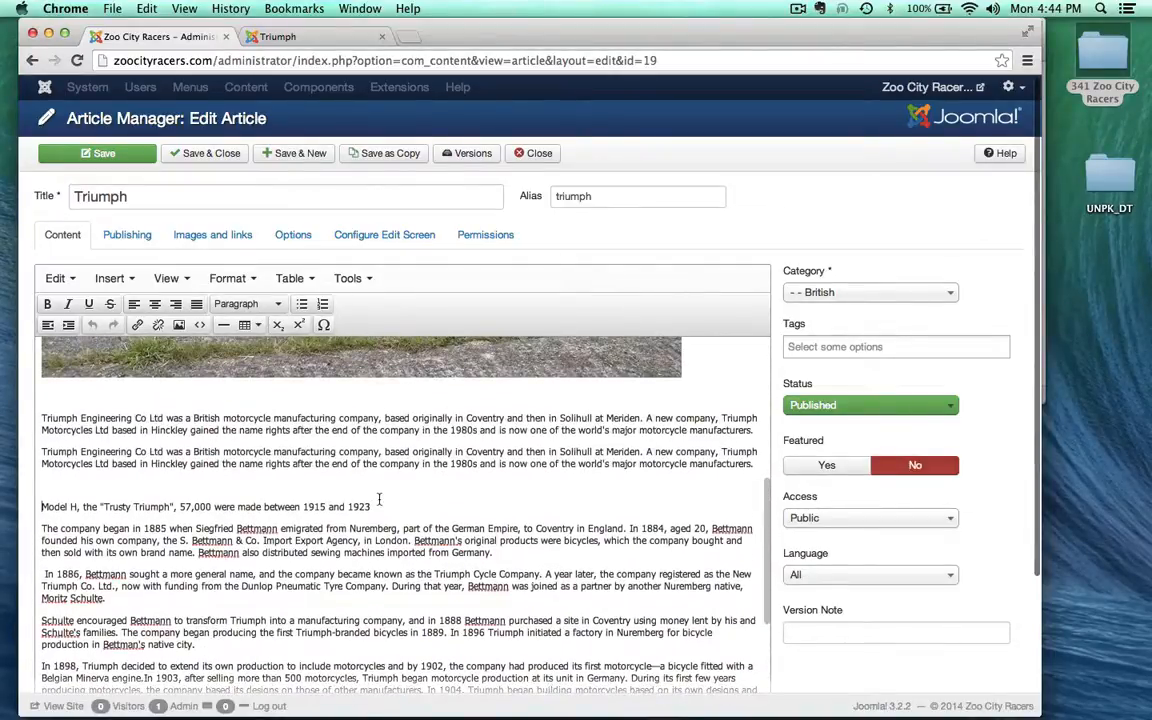
{"action": "left_click_drag", "start_coordinate": [358, 507], "coordinate": [74, 496]}
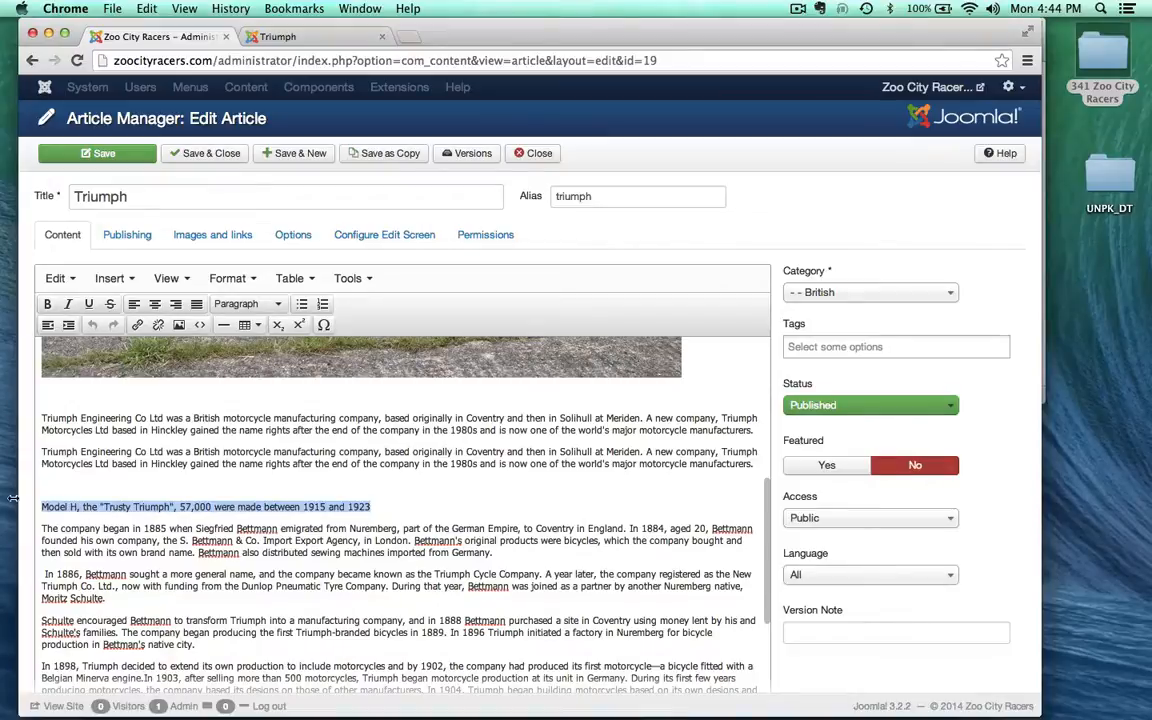
{"action": "left_click", "coordinate": [280, 305]}
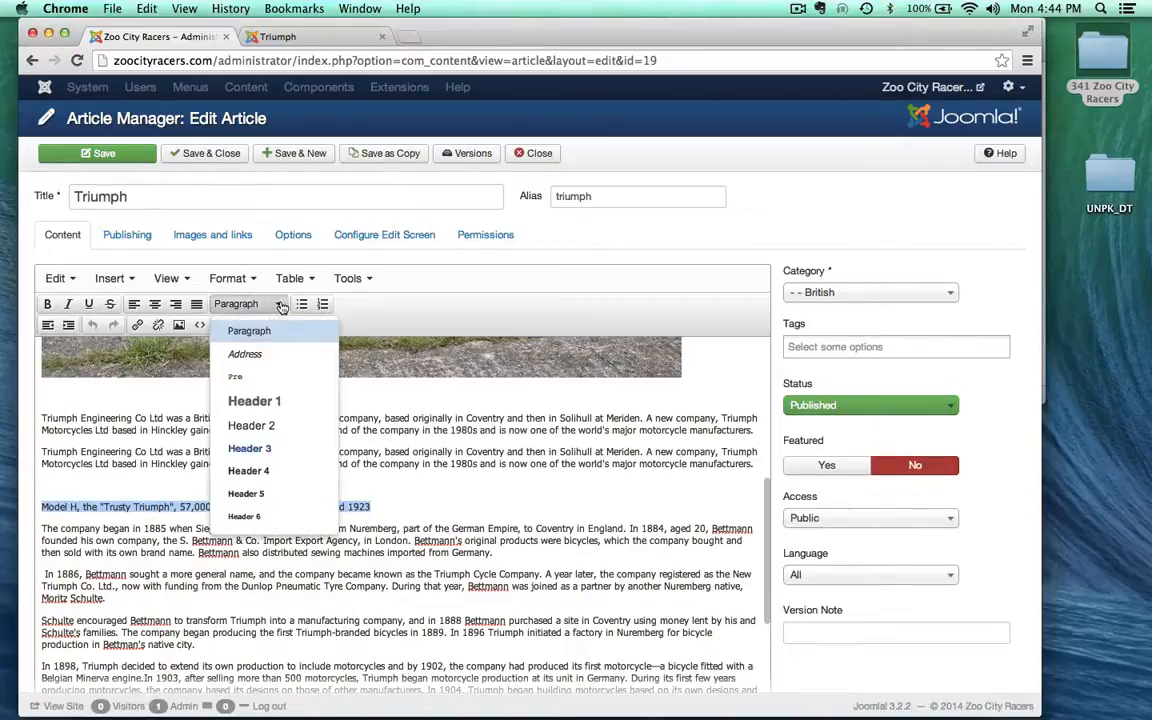
{"action": "left_click", "coordinate": [255, 425]}
- Format the "1924 Triumph Ricardo" caption line as Header 2
{"action": "scroll", "coordinate": [297, 578], "scroll_direction": "down", "scroll_amount": 4}
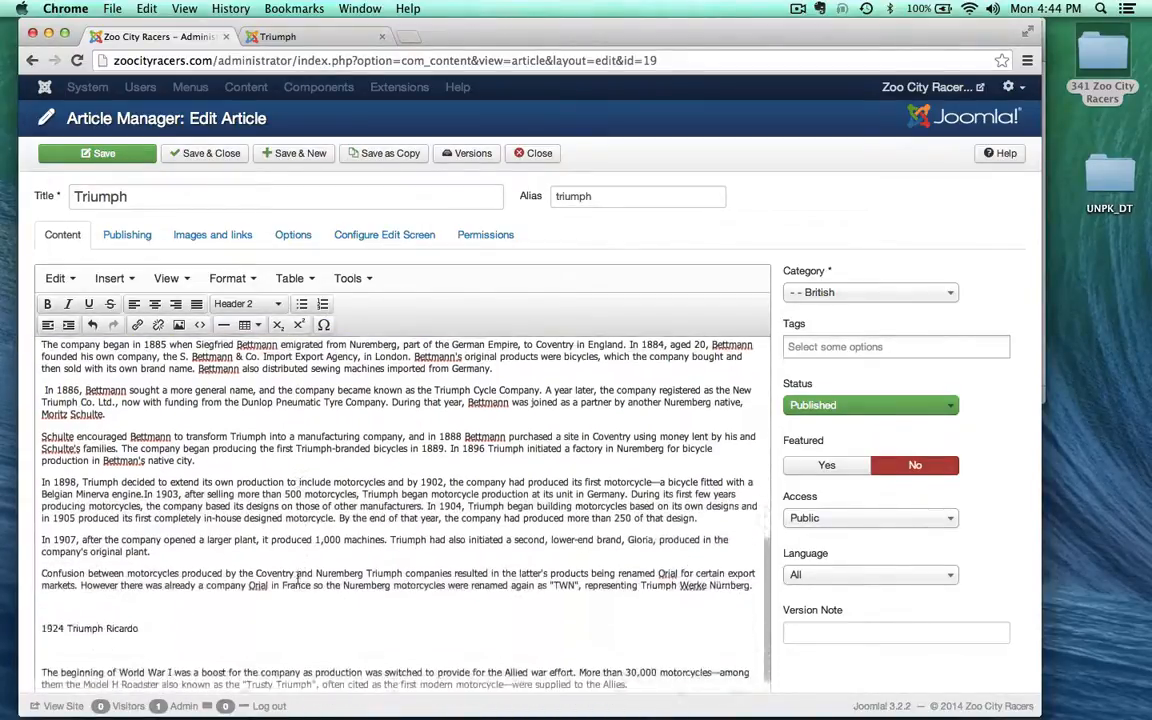
{"action": "scroll", "coordinate": [297, 578], "scroll_direction": "down", "scroll_amount": 1}
{"action": "left_click_drag", "start_coordinate": [153, 604], "coordinate": [24, 601]}
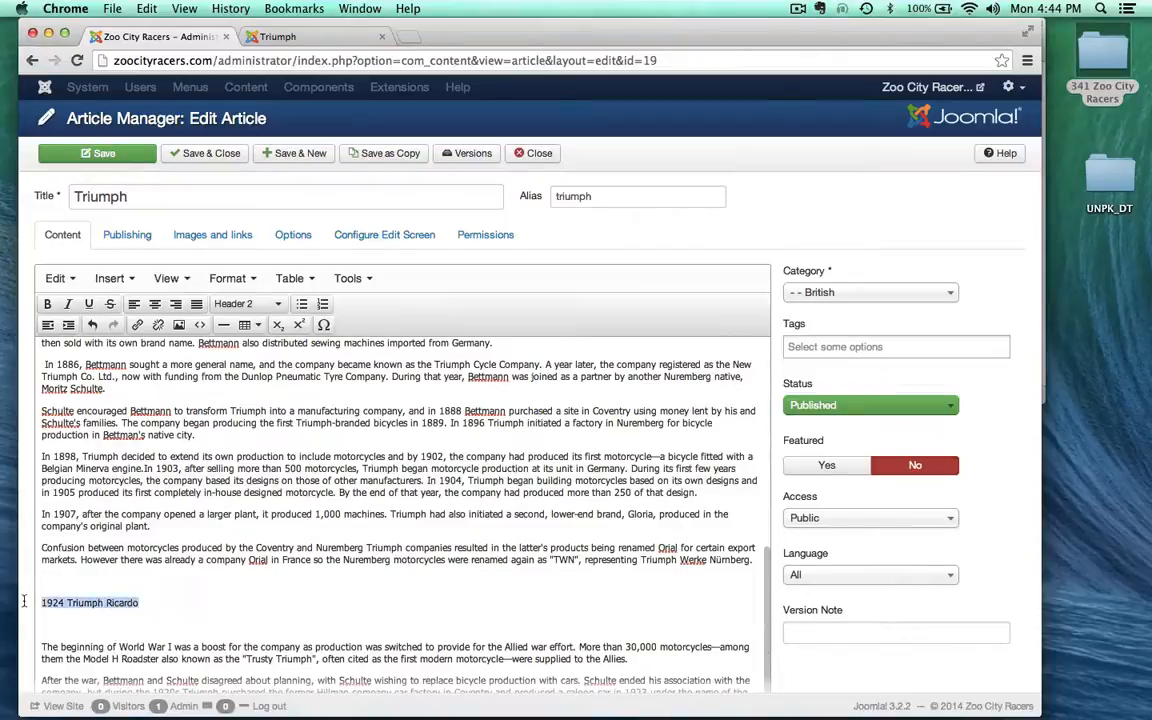
{"action": "left_click", "coordinate": [255, 304]}
{"action": "left_click", "coordinate": [270, 425]}
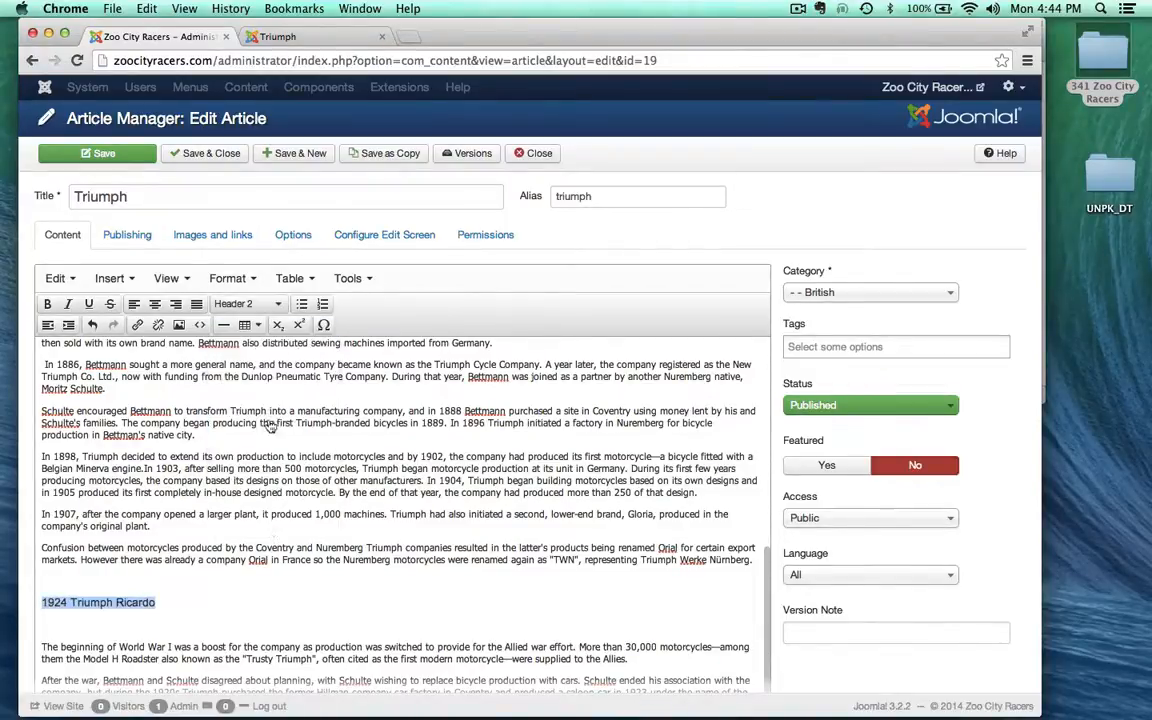
- Format the "1929 OHC Triumph Prototype" caption line as Header 2
{"action": "scroll", "coordinate": [270, 425], "scroll_direction": "down", "scroll_amount": 10}
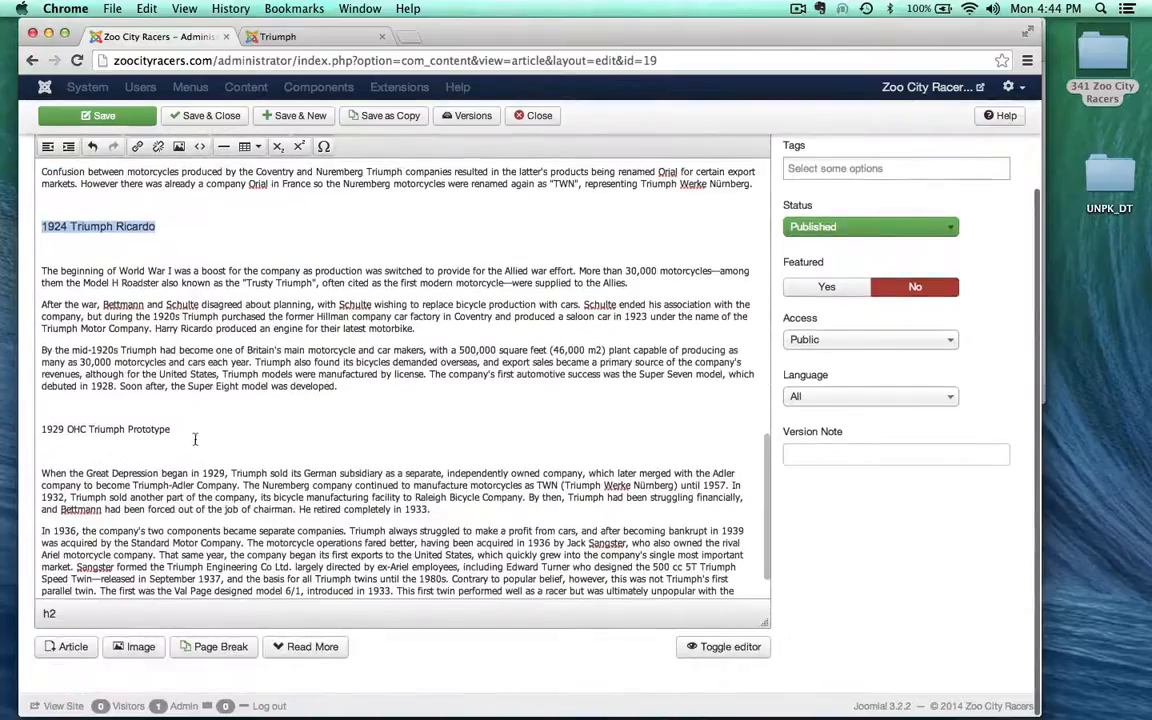
{"action": "scroll", "coordinate": [165, 390], "scroll_direction": "down", "scroll_amount": 1}
{"action": "left_click_drag", "start_coordinate": [172, 376], "coordinate": [38, 376]}
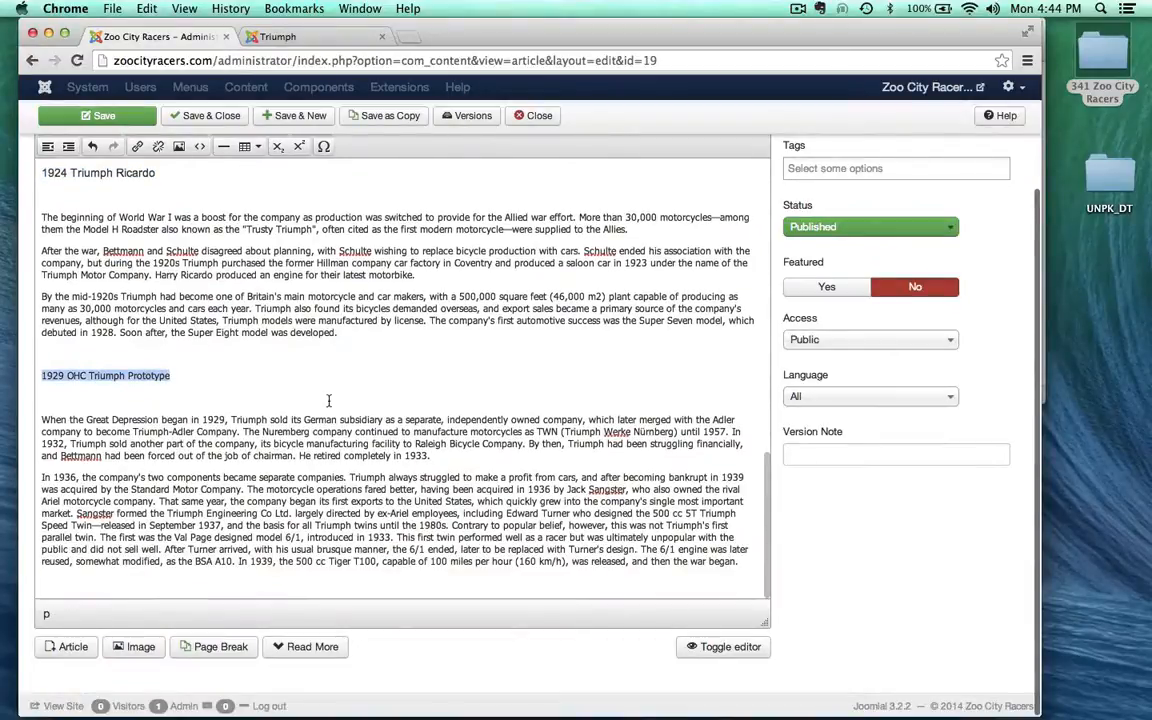
{"action": "scroll", "coordinate": [328, 400], "scroll_direction": "up", "scroll_amount": 1}
{"action": "scroll", "coordinate": [378, 147], "scroll_direction": "up", "scroll_amount": 3}
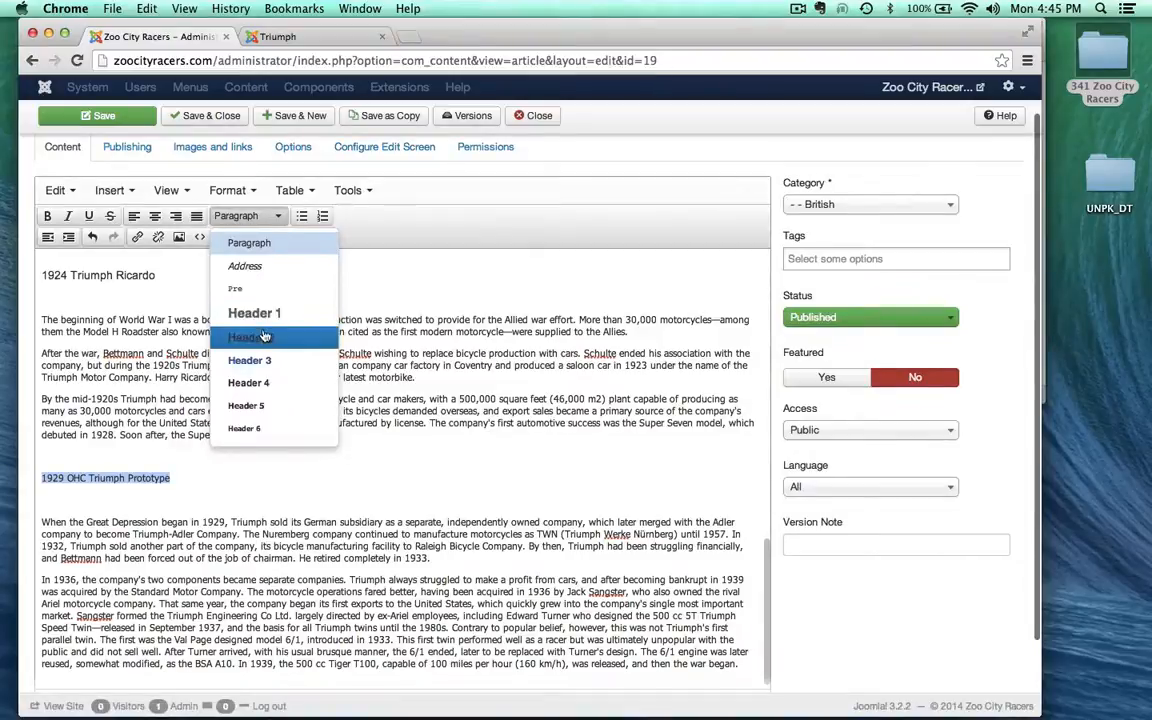
{"action": "left_click", "coordinate": [258, 337]}
{"action": "scroll", "coordinate": [380, 444], "scroll_direction": "down", "scroll_amount": 3}
- Add empty space after the second introductory paragraph, above the Model H heading
{"action": "scroll", "coordinate": [380, 444], "scroll_direction": "up", "scroll_amount": 10}
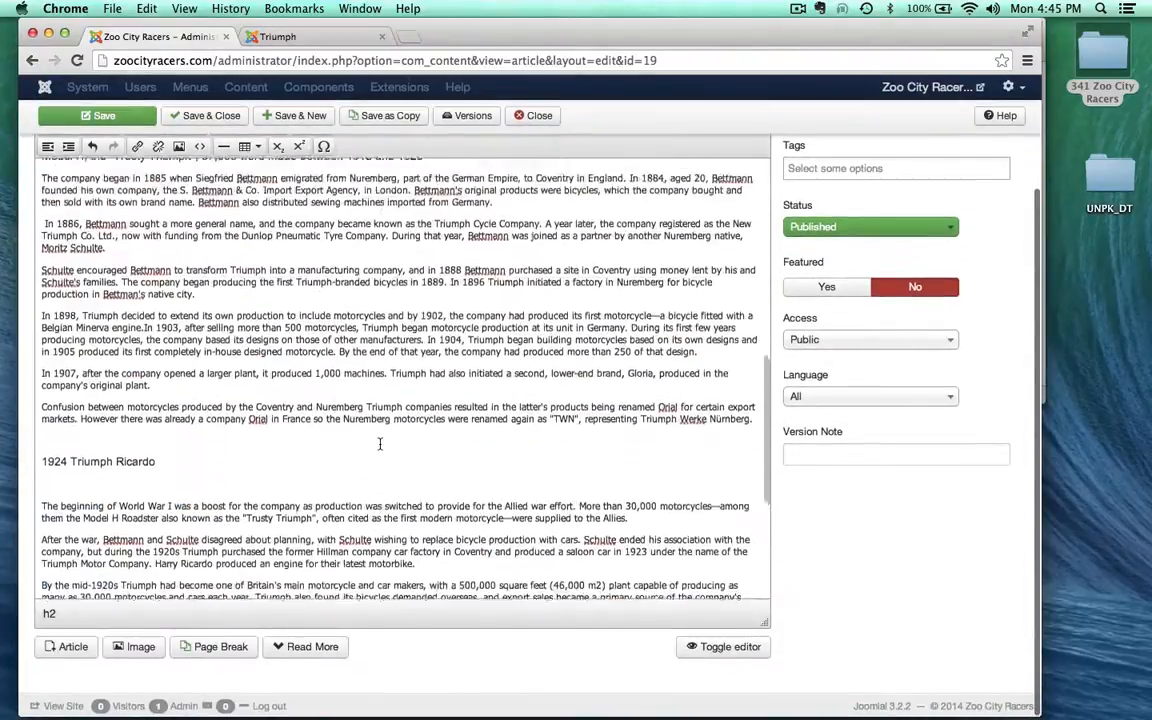
{"action": "scroll", "coordinate": [380, 444], "scroll_direction": "down", "scroll_amount": 2}
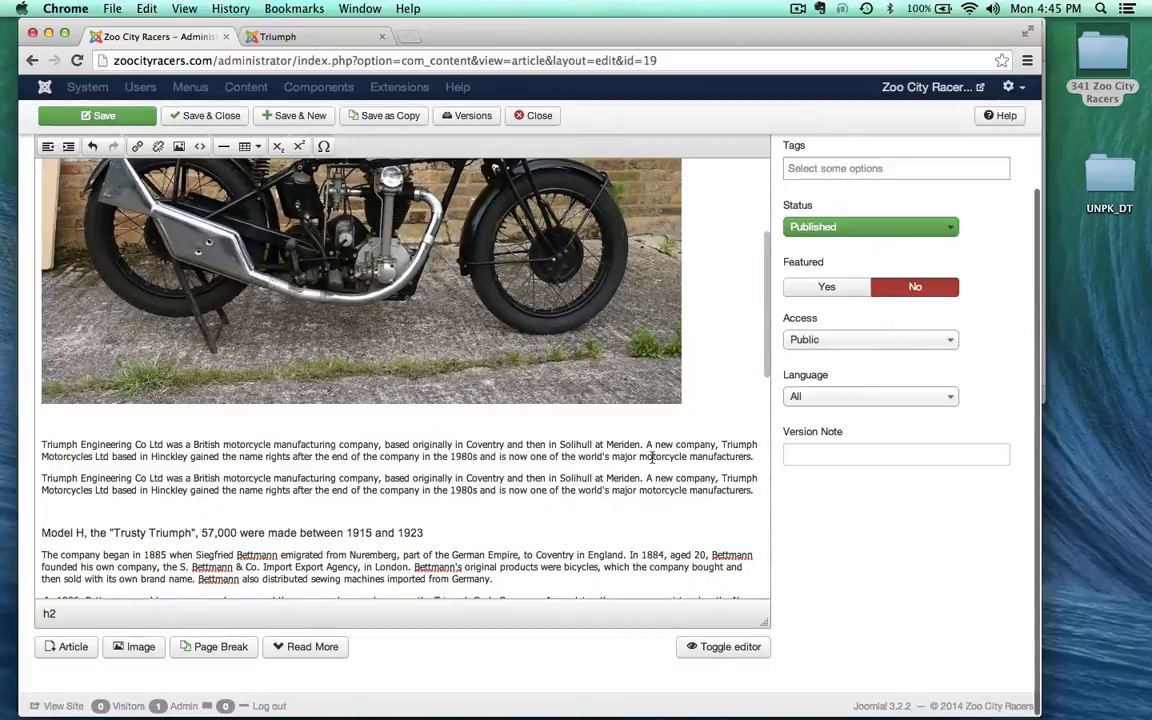
{"action": "left_click", "coordinate": [757, 490]}
{"action": "key", "text": "Return"}
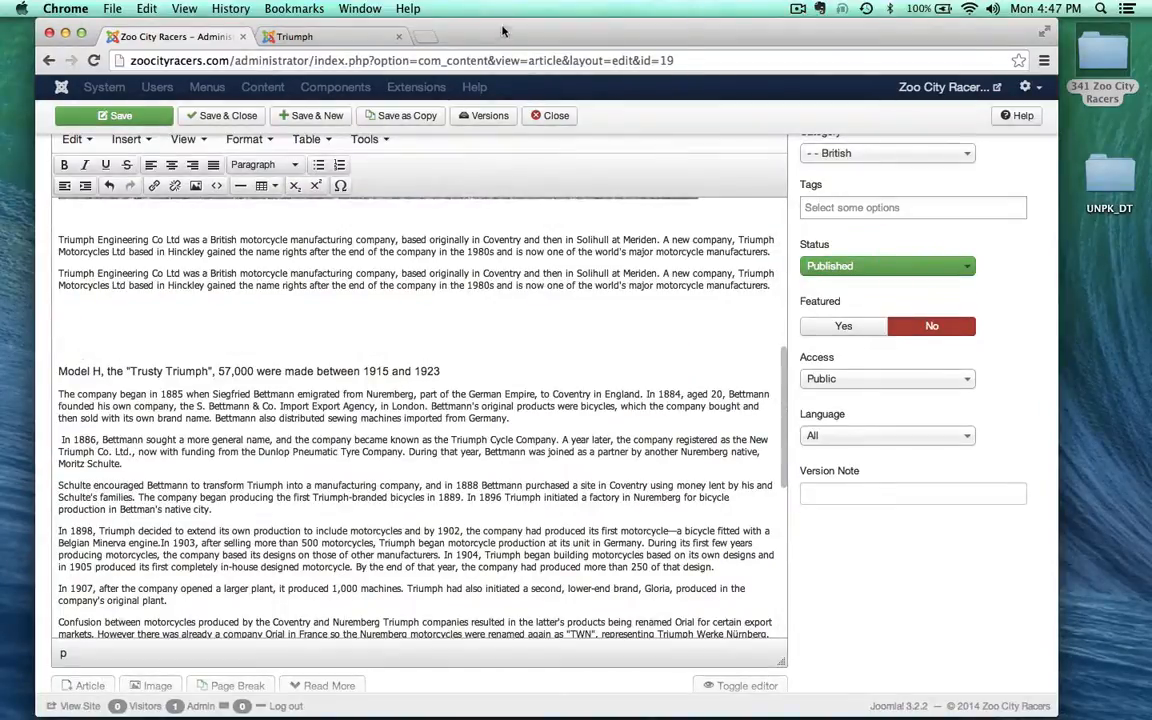
- Copy the whole Early Triumph Models text from the TextEdit document and paste it above the Model H heading in the article
{"action": "left_click_drag", "start_coordinate": [503, 31], "coordinate": [490, 125]}
{"action": "left_click", "coordinate": [303, 58]}
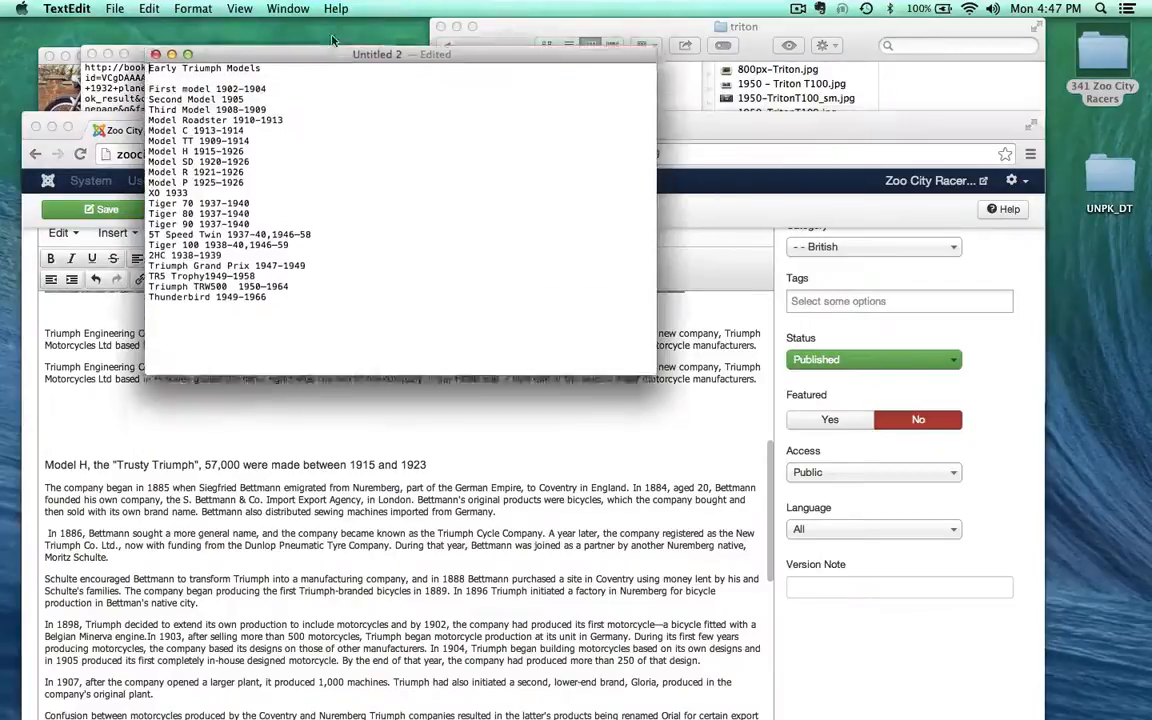
{"action": "left_click_drag", "start_coordinate": [333, 40], "coordinate": [297, 30]}
{"action": "left_click", "coordinate": [350, 263]}
{"action": "key", "text": "super+a"}
{"action": "key", "text": "super+c"}
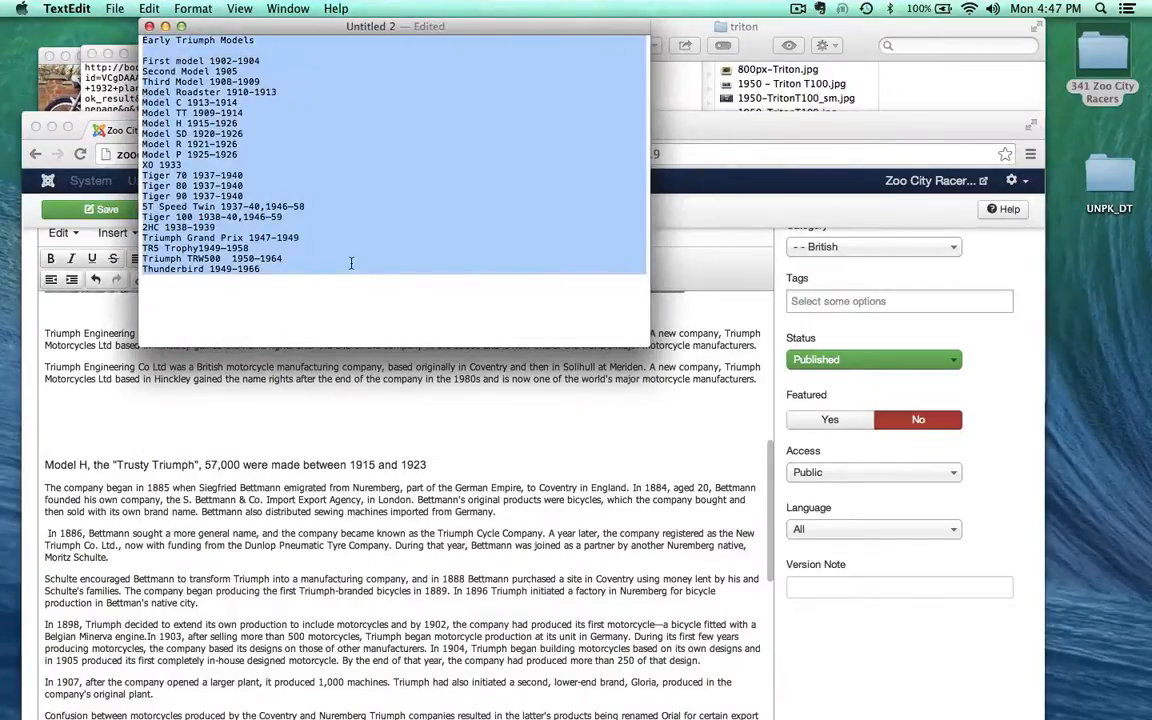
{"action": "left_click", "coordinate": [97, 454]}
{"action": "key", "text": "super+v"}
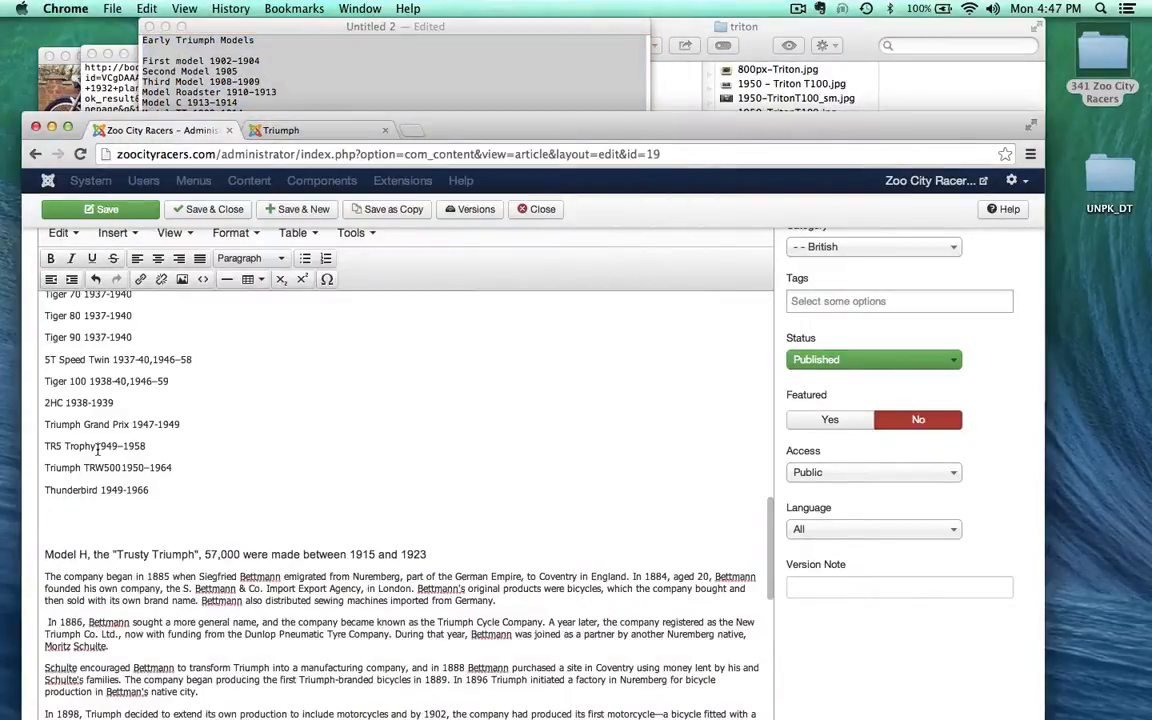
- Format the pasted "Early Triumph Models" line as Header 3
{"action": "scroll", "coordinate": [191, 452], "scroll_direction": "up", "scroll_amount": 5}
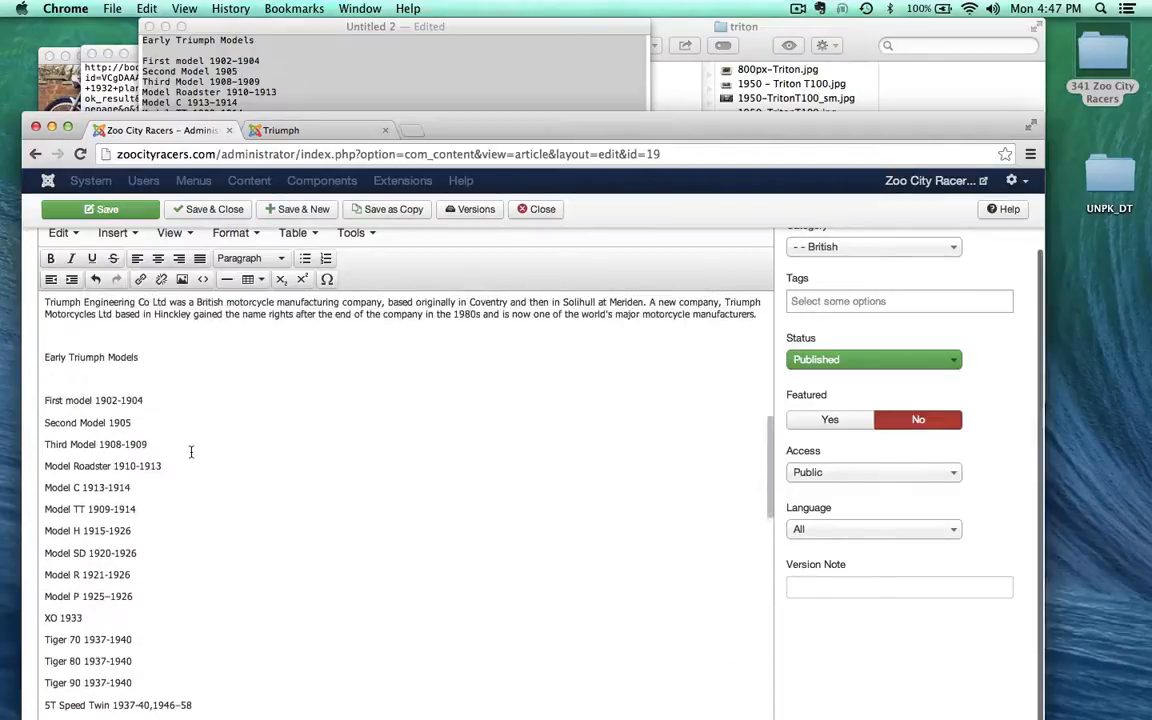
{"action": "left_click_drag", "start_coordinate": [145, 360], "coordinate": [45, 352]}
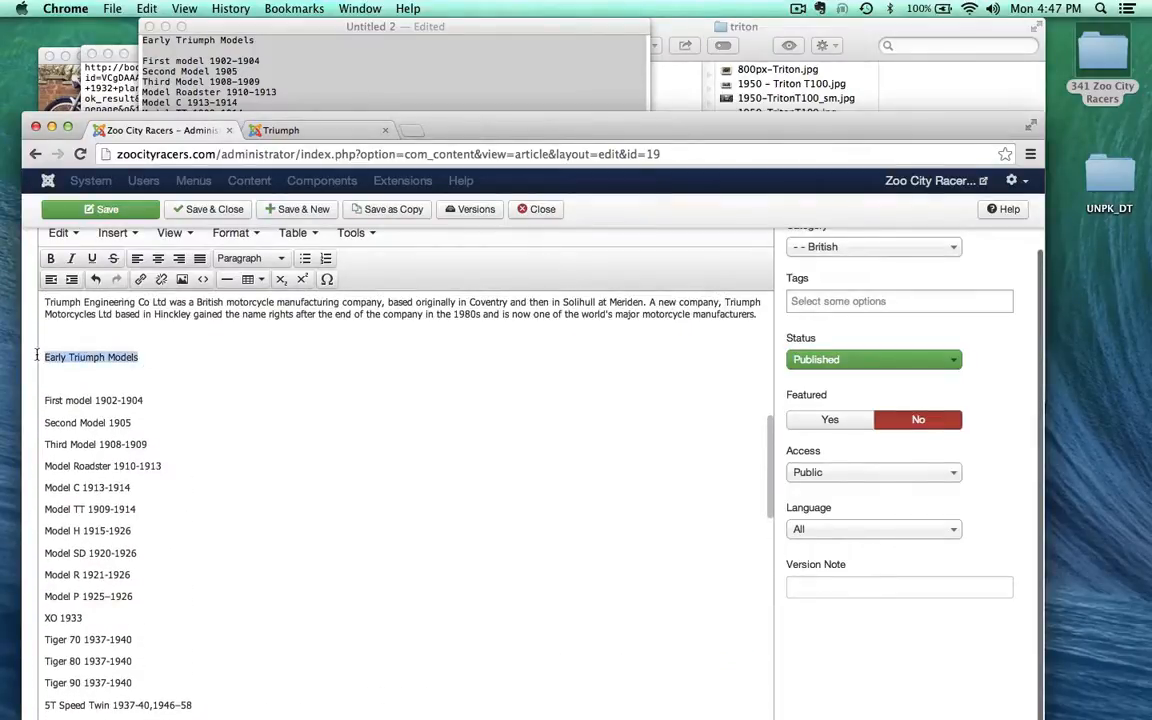
{"action": "left_click", "coordinate": [278, 258]}
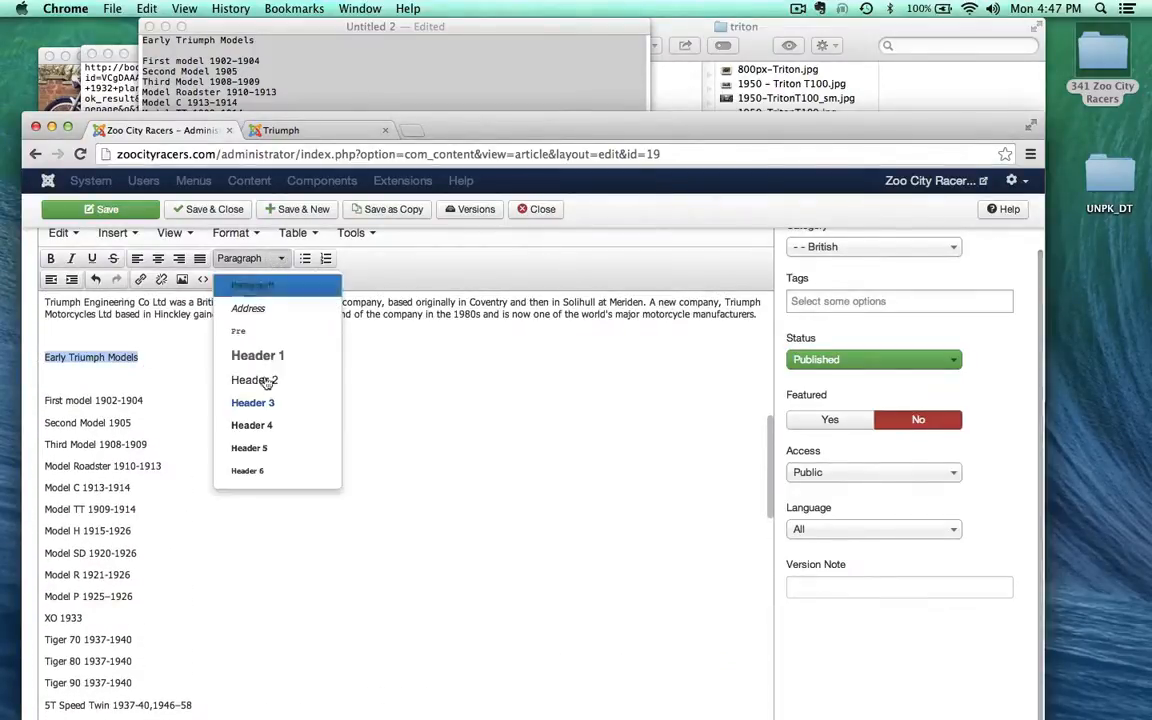
{"action": "left_click", "coordinate": [257, 425]}
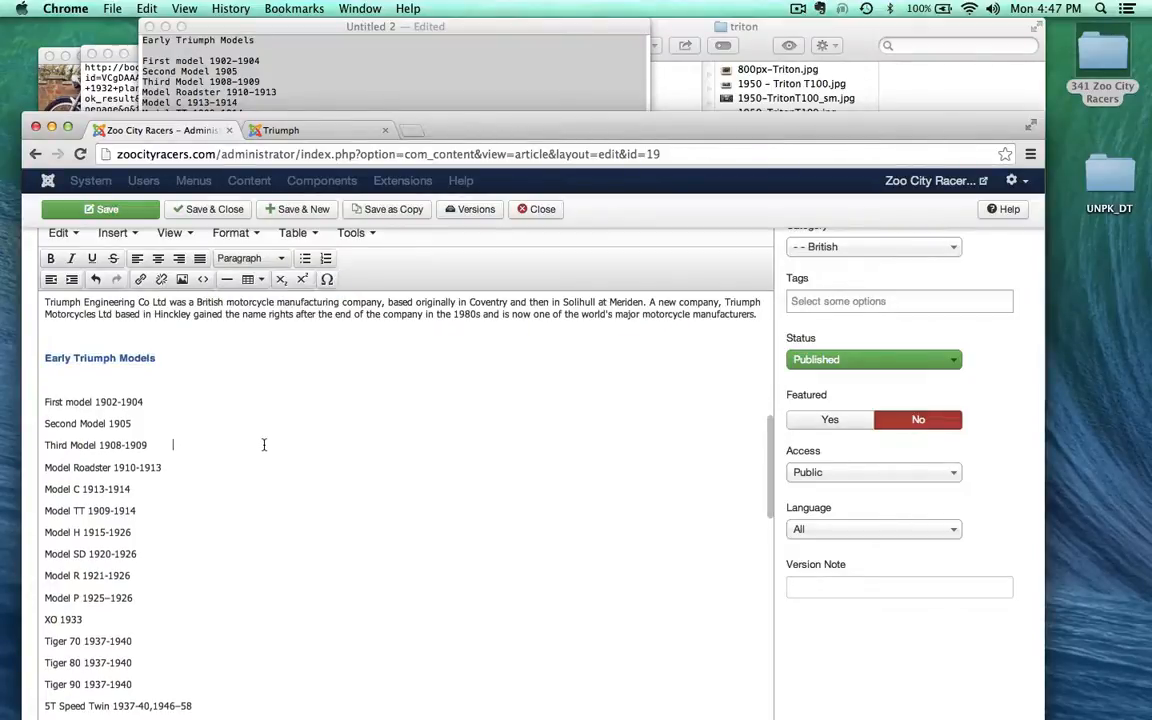
- Turn the model lines from "First model 1902-1904" through "Thunderbird 1949-1966" into a bulleted list
{"action": "scroll", "coordinate": [262, 442], "scroll_direction": "down", "scroll_amount": 2}
{"action": "scroll", "coordinate": [264, 444], "scroll_direction": "down", "scroll_amount": 3}
{"action": "right_click", "coordinate": [264, 488]}
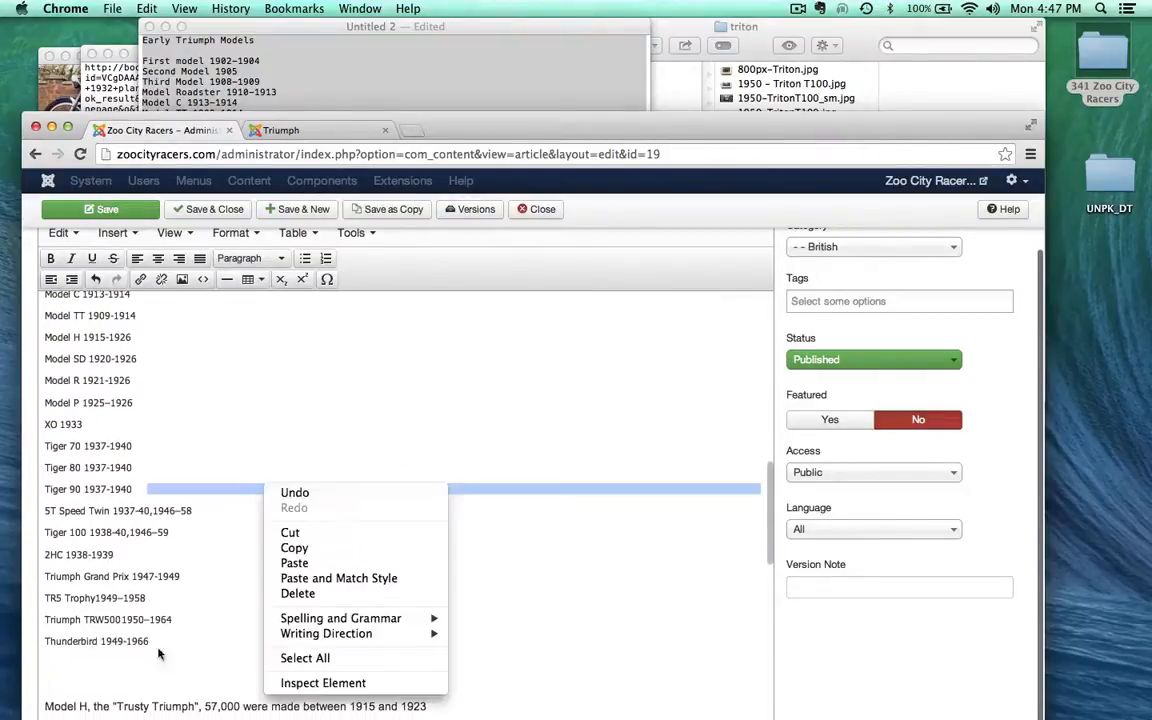
{"action": "left_click", "coordinate": [158, 660]}
{"action": "left_click_drag", "start_coordinate": [158, 660], "coordinate": [40, 373]}
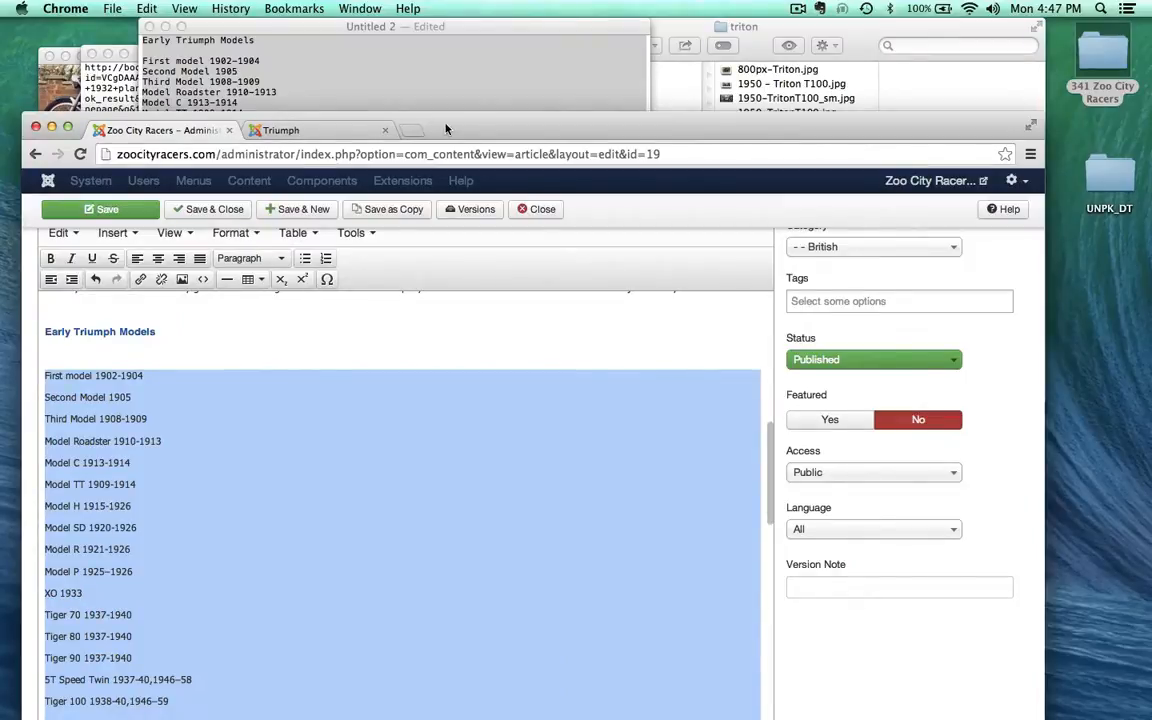
{"action": "left_click_drag", "start_coordinate": [446, 128], "coordinate": [425, 34]}
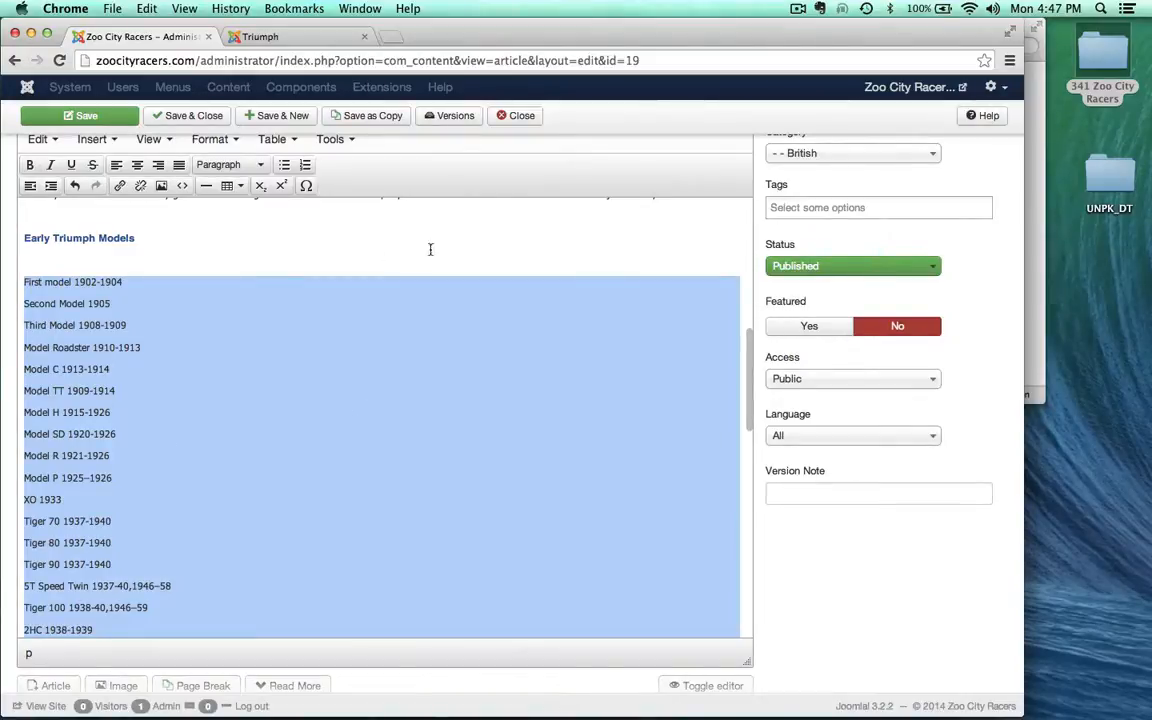
{"action": "left_click", "coordinate": [284, 170]}
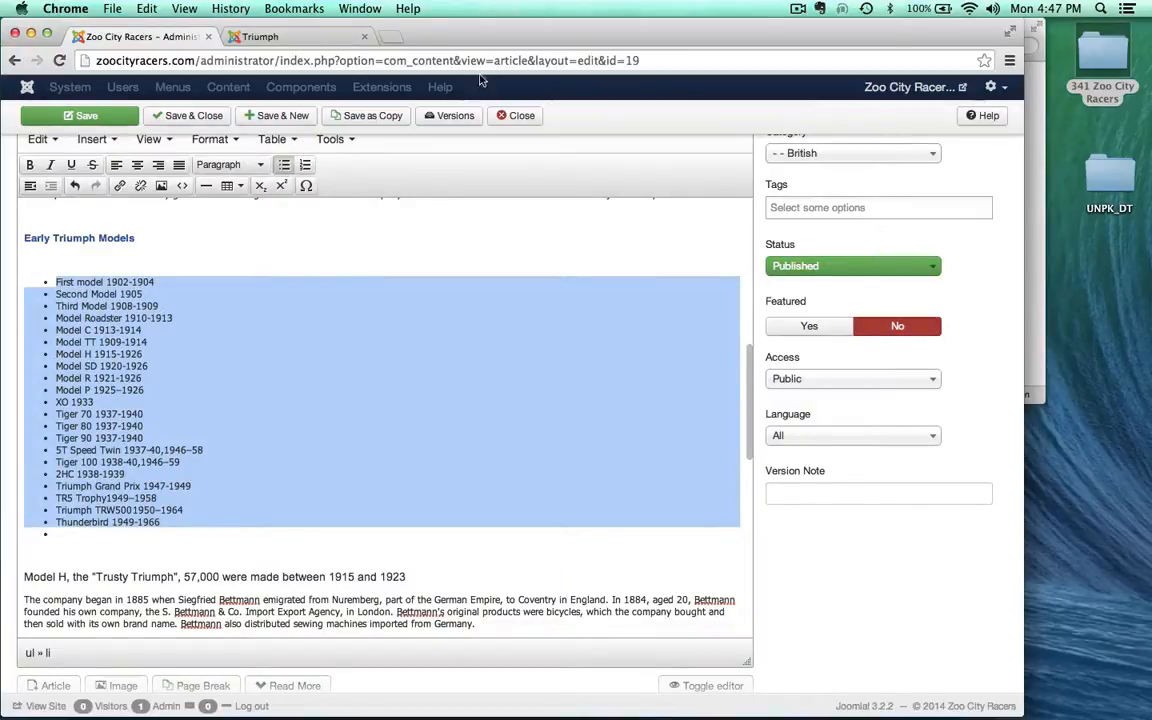
- Remove the empty bullet at the end of the list, after "Thunderbird 1949-1966"
{"action": "left_click_drag", "start_coordinate": [486, 36], "coordinate": [498, 34]}
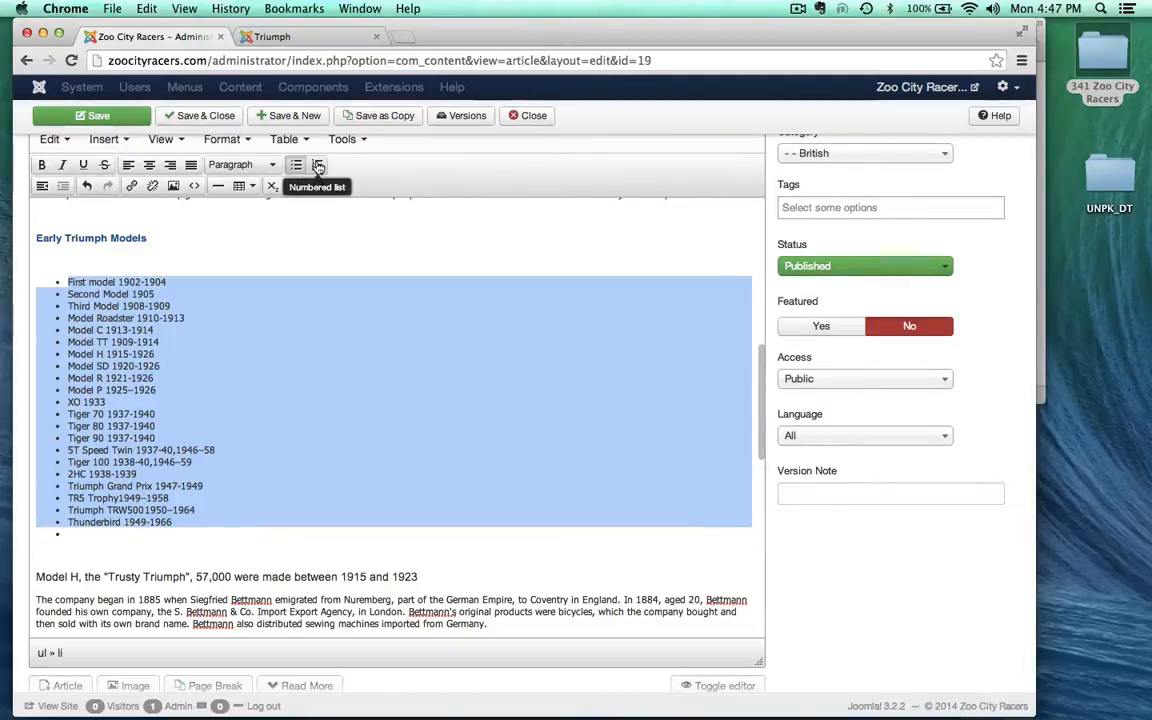
{"action": "left_click", "coordinate": [332, 357]}
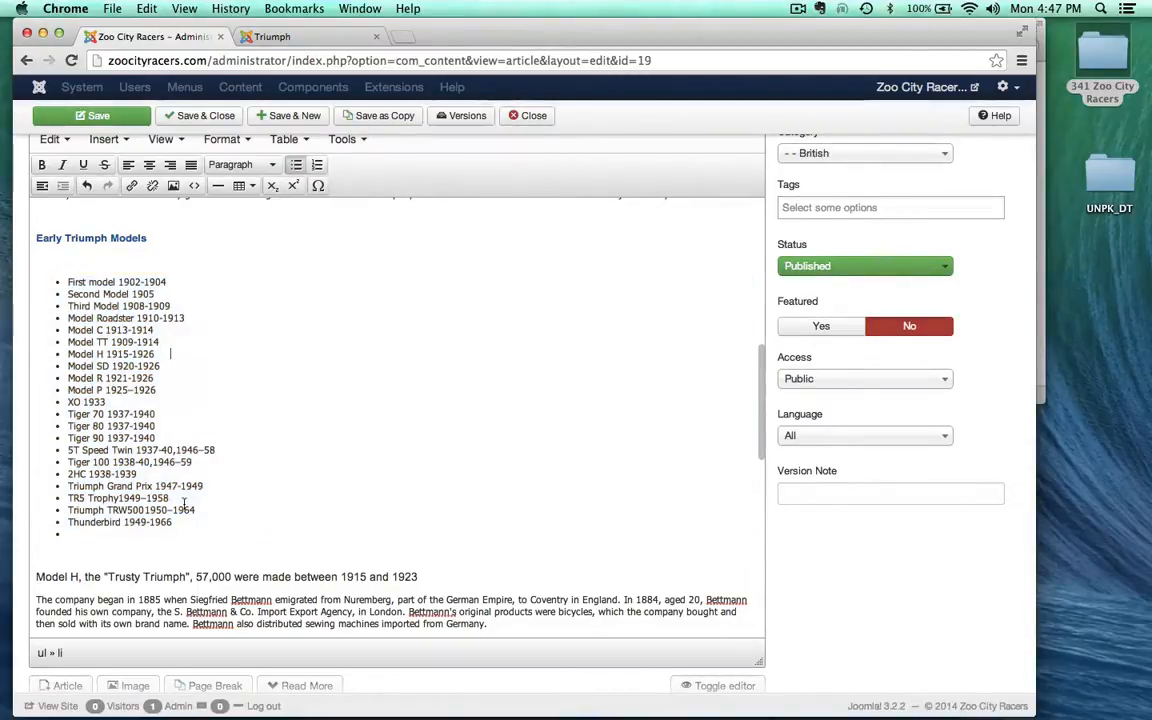
{"action": "left_click", "coordinate": [70, 541]}
{"action": "key", "text": "BackSpace"}
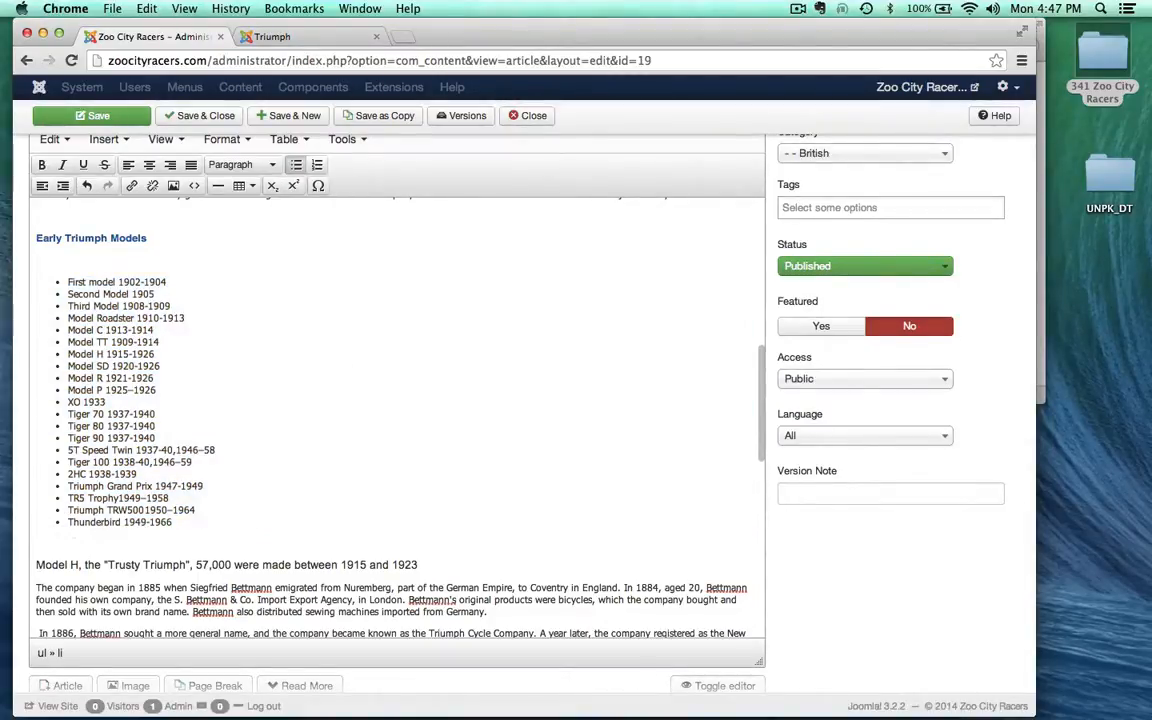
- Insert two empty lines between the Model H heading and the paragraph beginning "The company began in 1885"
{"action": "scroll", "coordinate": [276, 436], "scroll_direction": "up", "scroll_amount": 3}
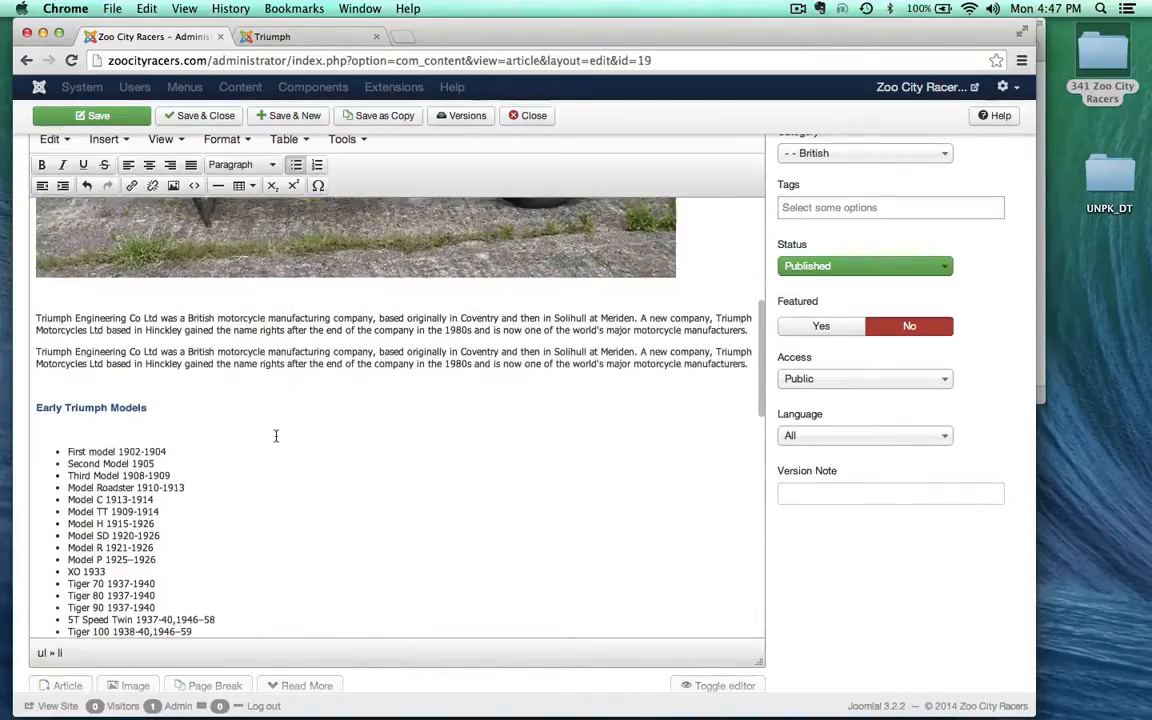
{"action": "scroll", "coordinate": [276, 436], "scroll_direction": "down", "scroll_amount": 6}
{"action": "left_click", "coordinate": [437, 405]}
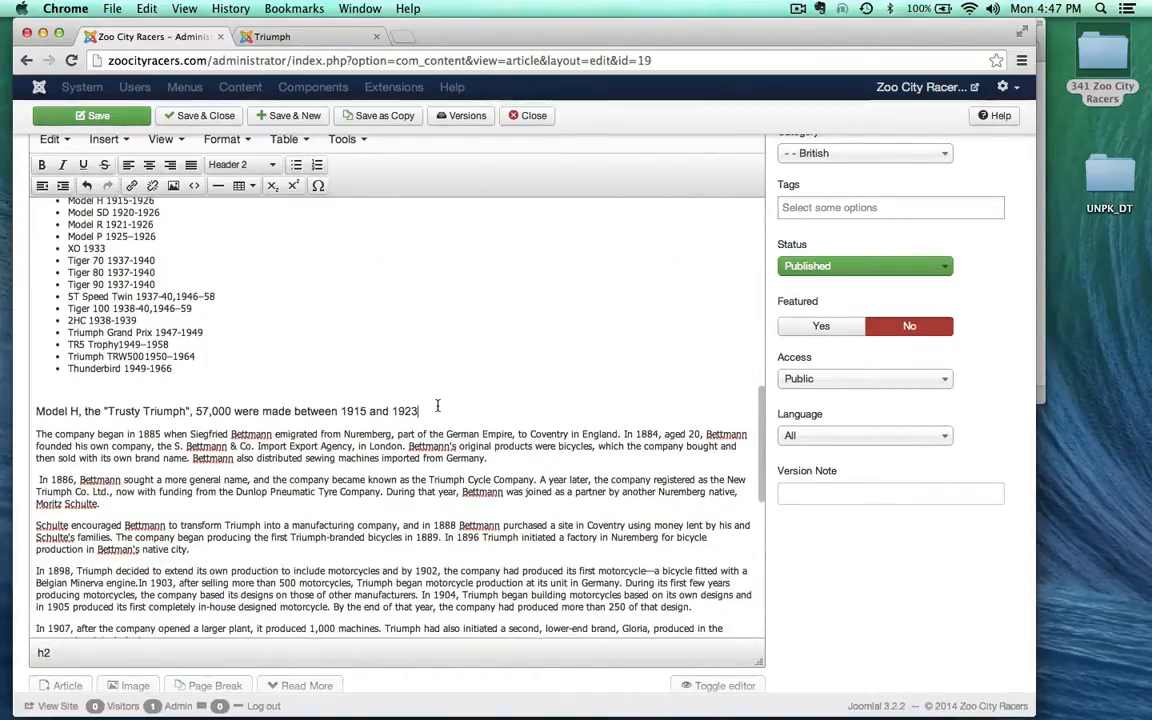
{"action": "key", "text": "Return"}
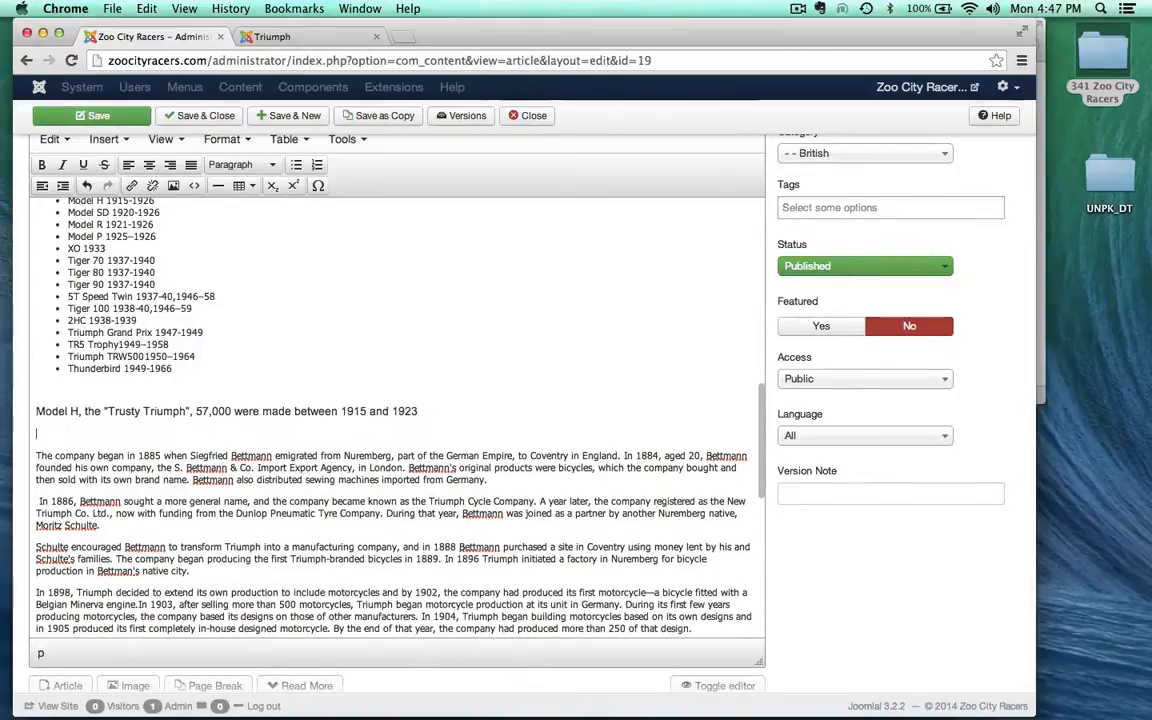
{"action": "scroll", "coordinate": [396, 420], "scroll_direction": "up", "scroll_amount": 6}
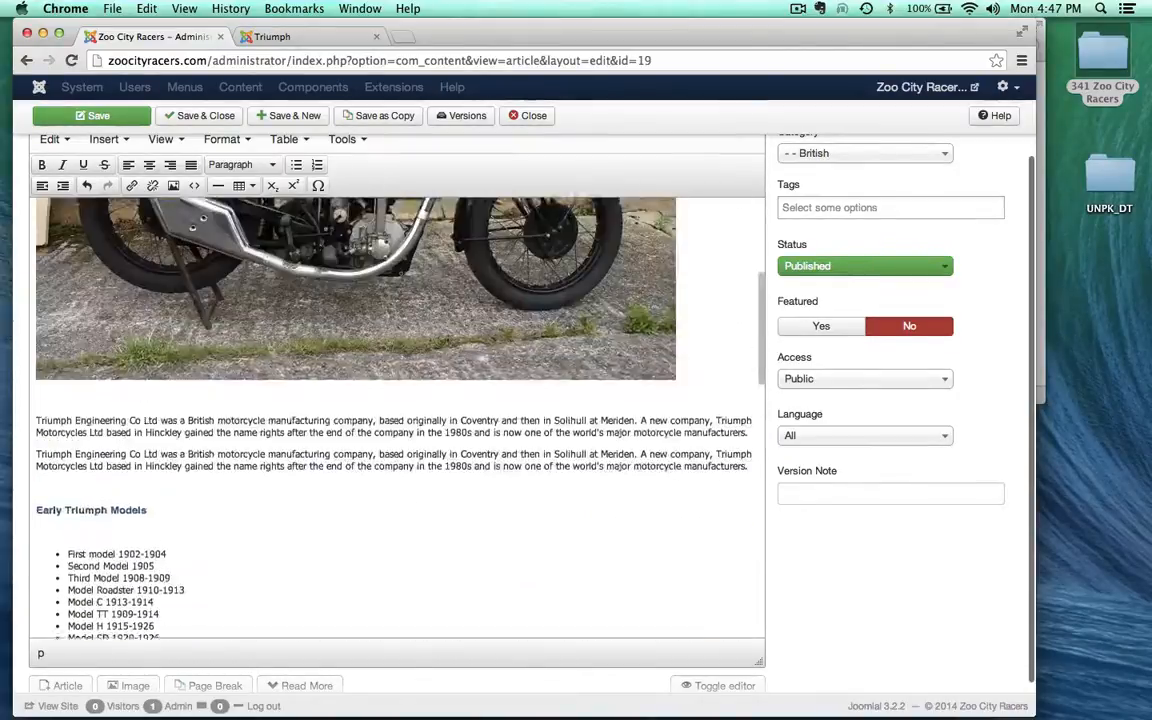
{"action": "scroll", "coordinate": [396, 420], "scroll_direction": "up", "scroll_amount": 2}
{"action": "scroll", "coordinate": [396, 420], "scroll_direction": "down", "scroll_amount": 5}
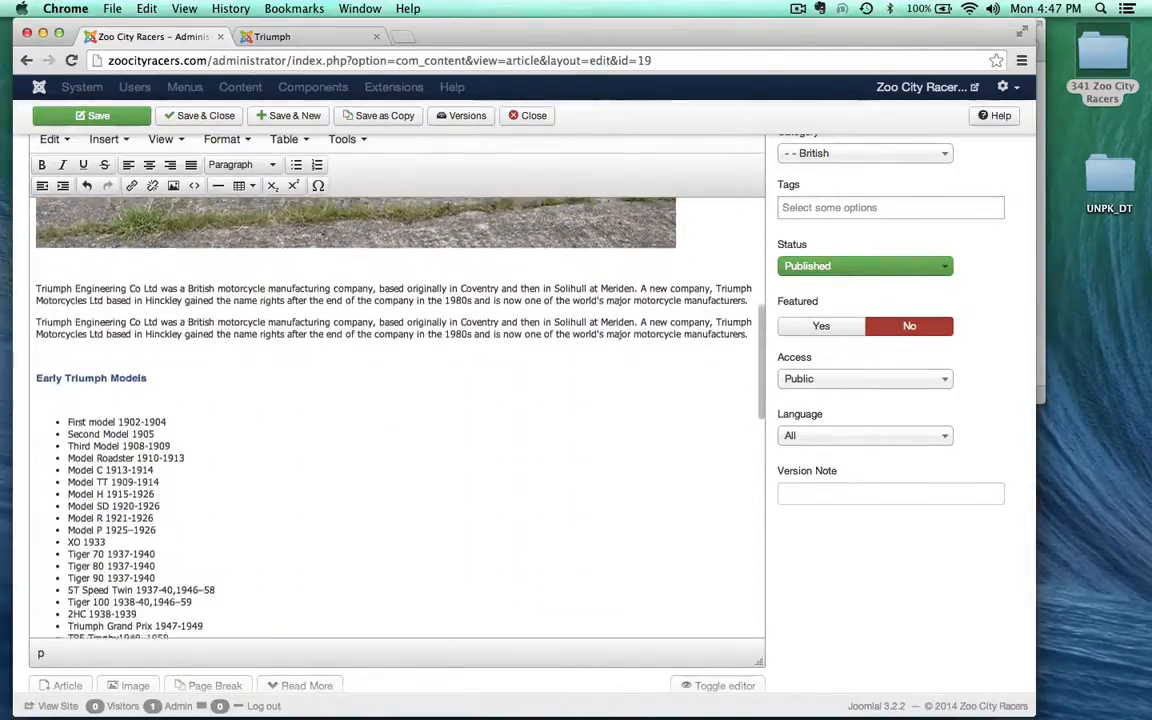
{"action": "key", "text": "super+v"}
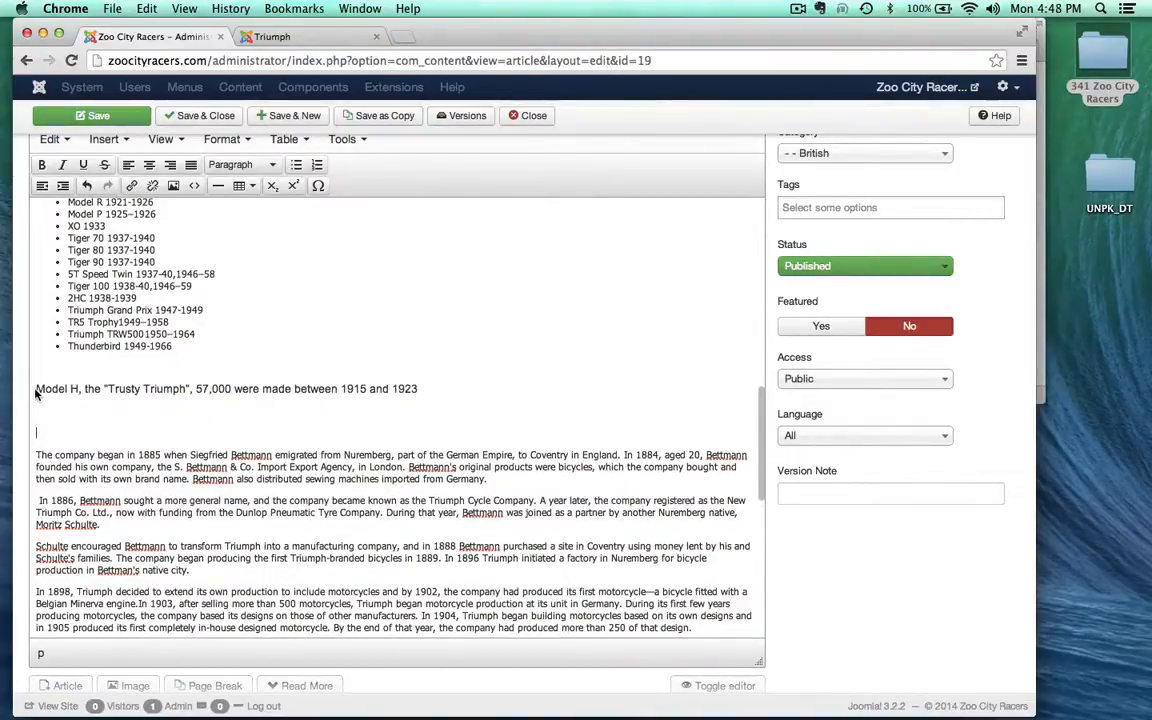
- Insert the Triumph sidecar motorcycle image from old_bikes below the Model H heading, with "Model H" as its description and title
{"action": "left_click_drag", "start_coordinate": [35, 393], "coordinate": [390, 399]}
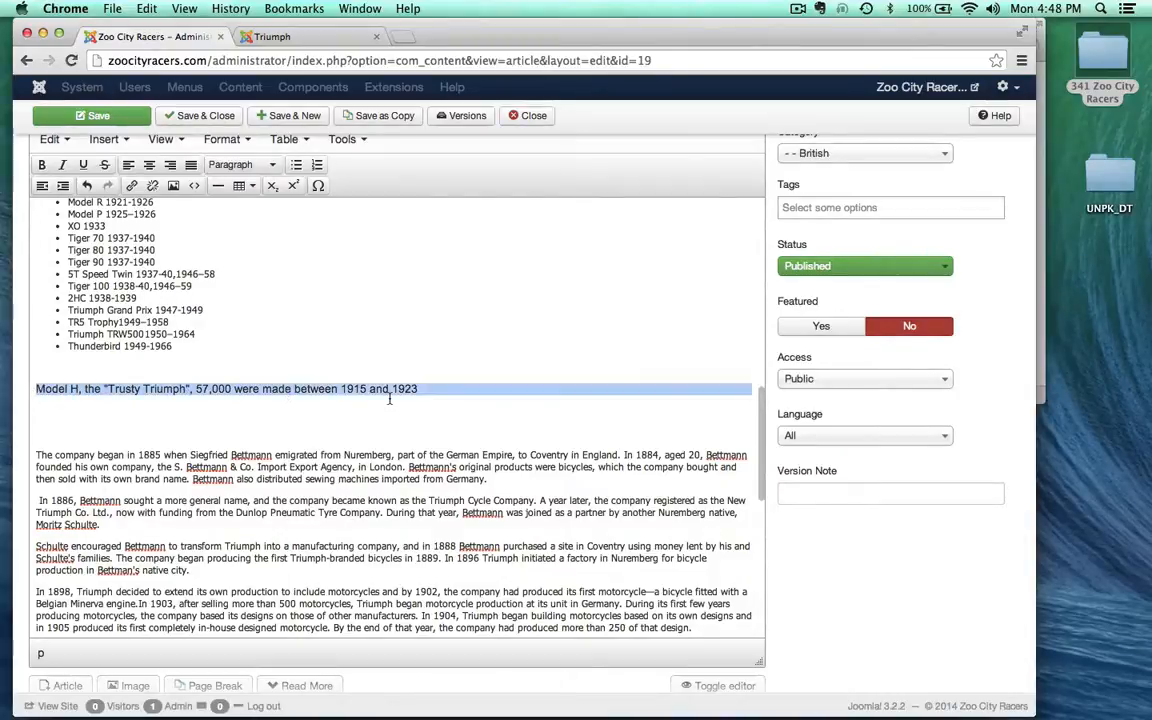
{"action": "scroll", "coordinate": [700, 500], "scroll_direction": "down", "scroll_amount": 10}
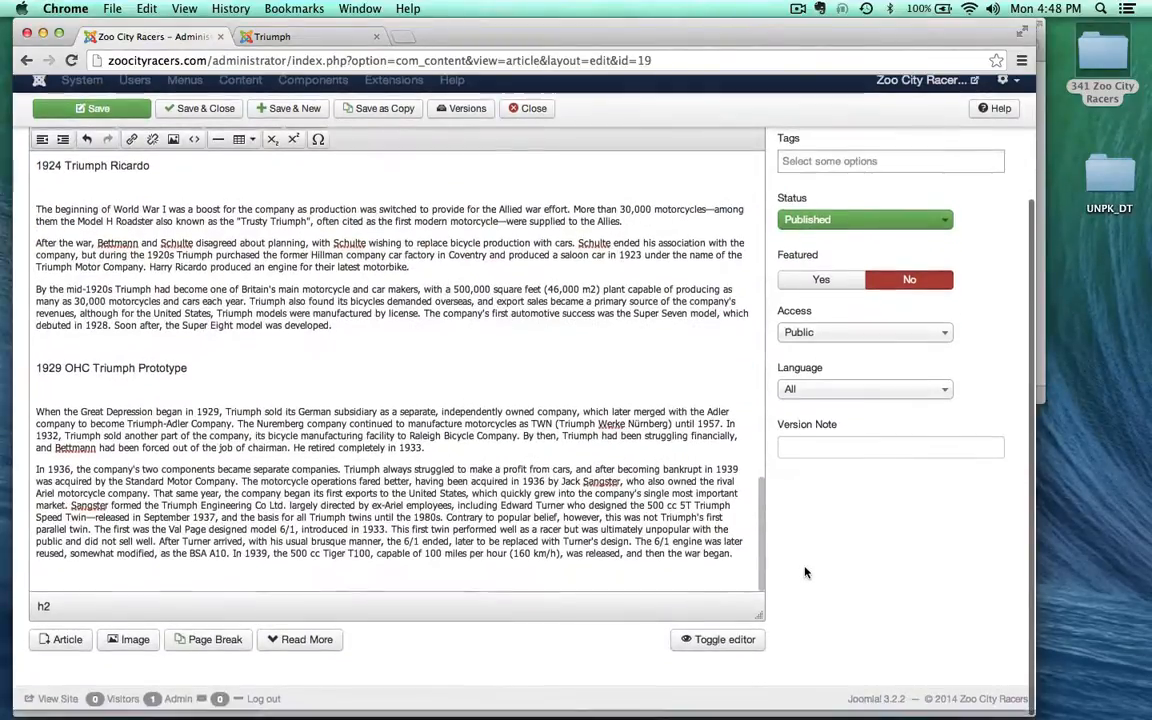
{"action": "left_click", "coordinate": [130, 639]}
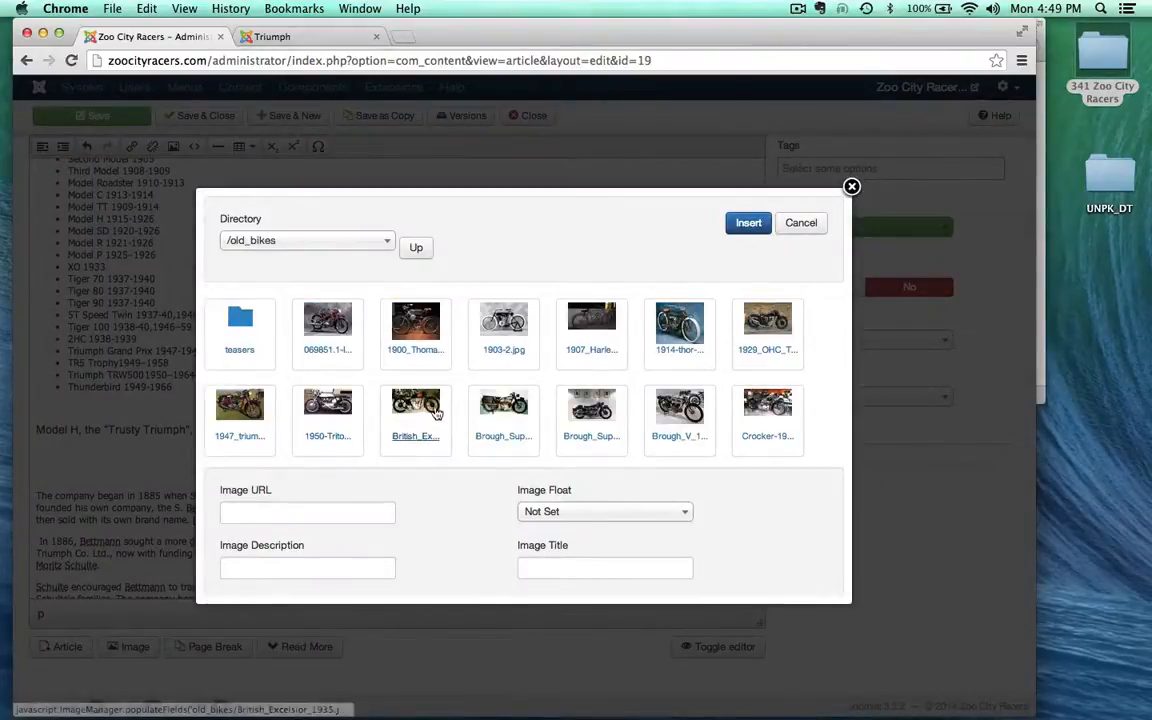
{"action": "scroll", "coordinate": [436, 413], "scroll_direction": "down", "scroll_amount": 5}
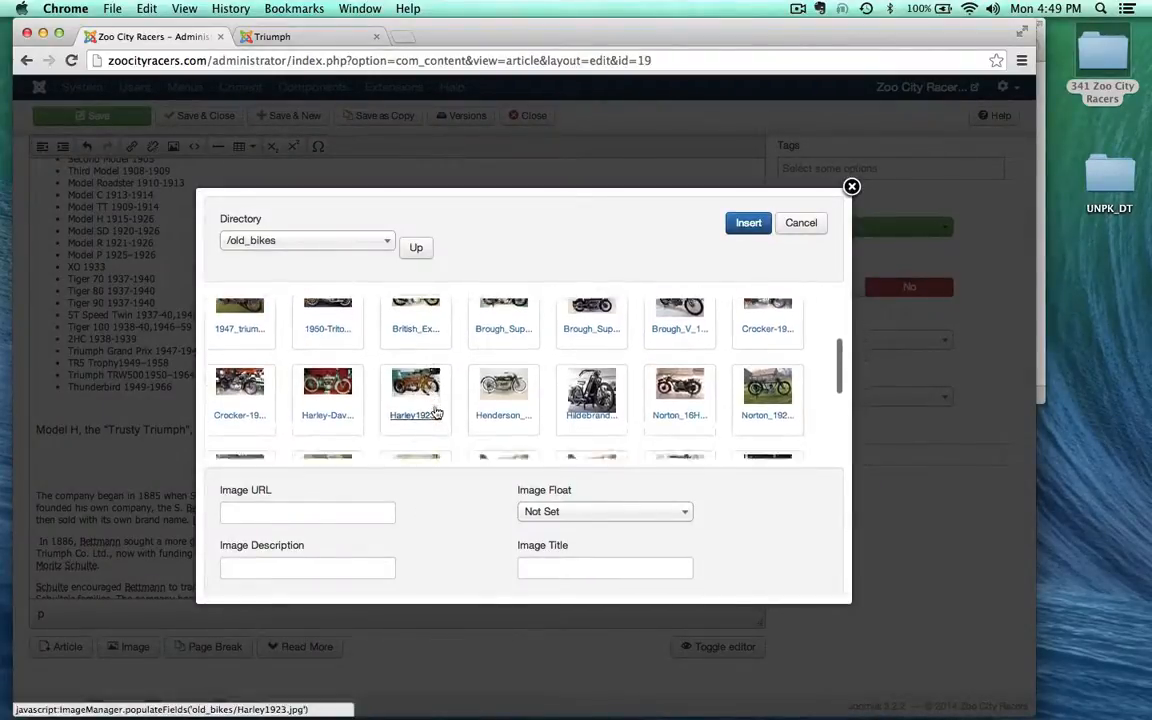
{"action": "scroll", "coordinate": [436, 413], "scroll_direction": "down", "scroll_amount": 3}
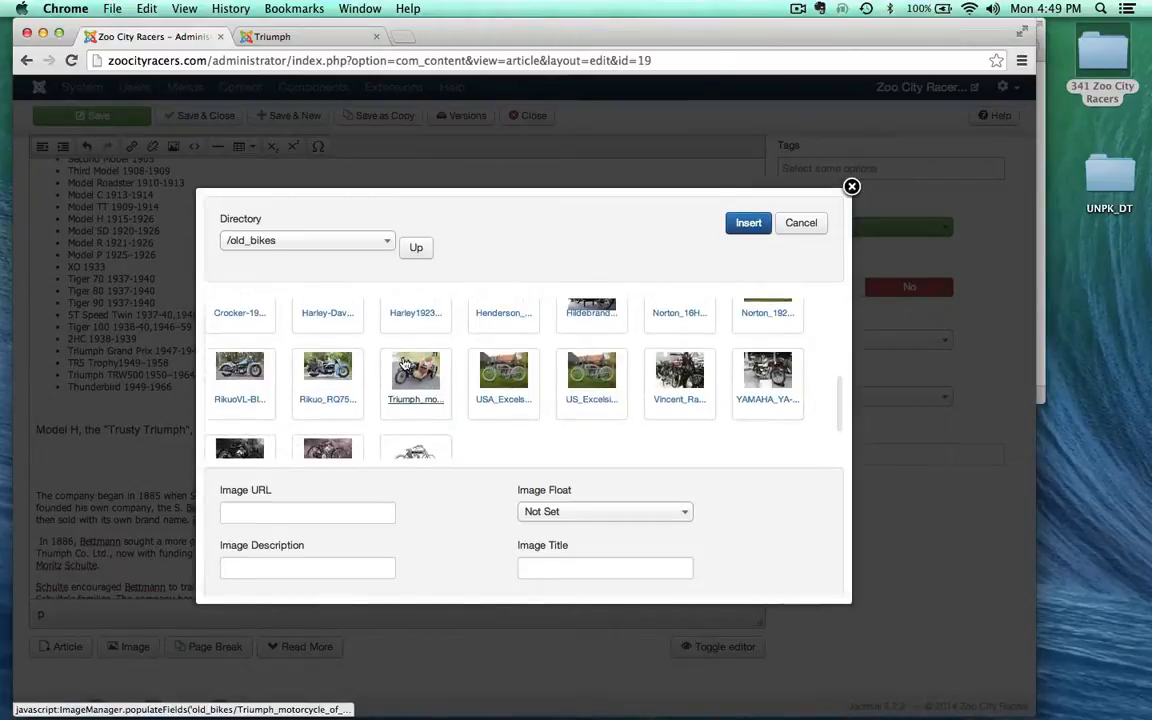
{"action": "left_click", "coordinate": [405, 366]}
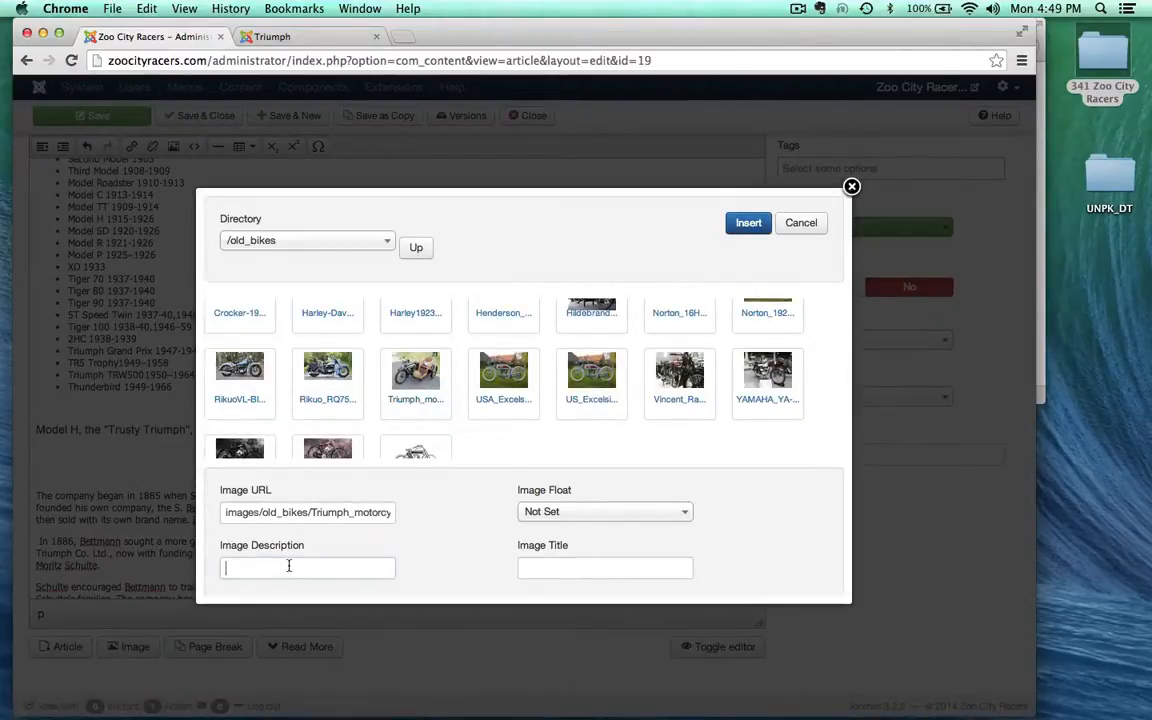
{"action": "type", "text": "Model H"}
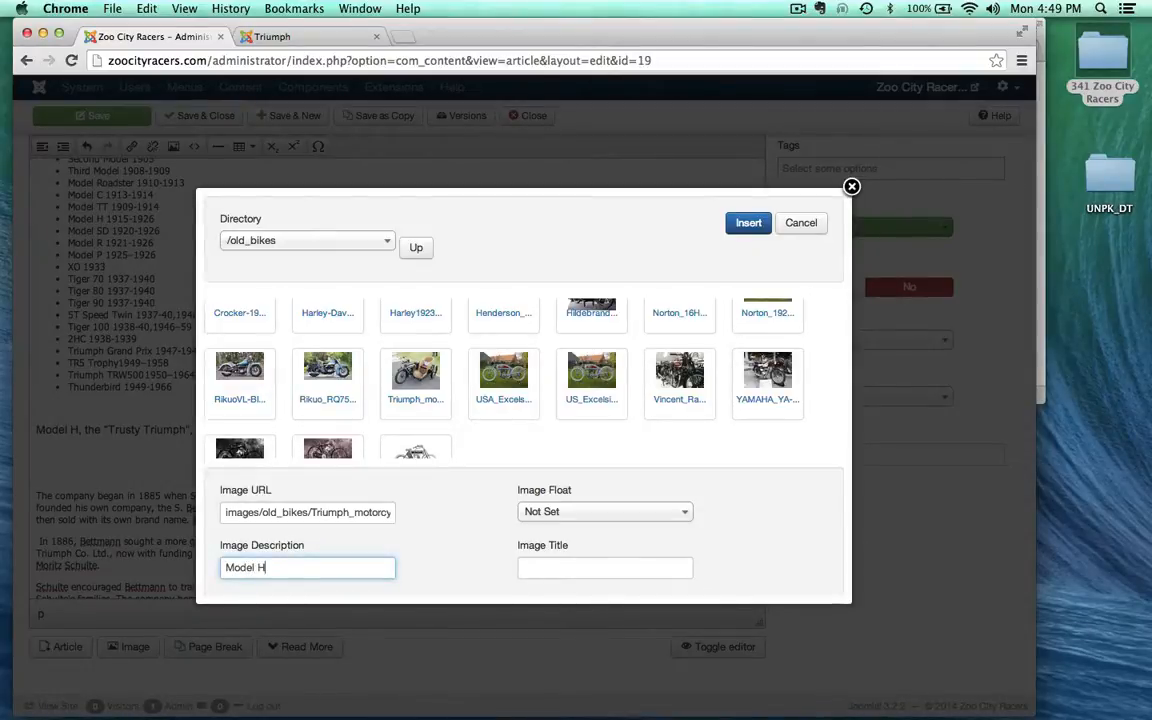
{"action": "left_click", "coordinate": [571, 568]}
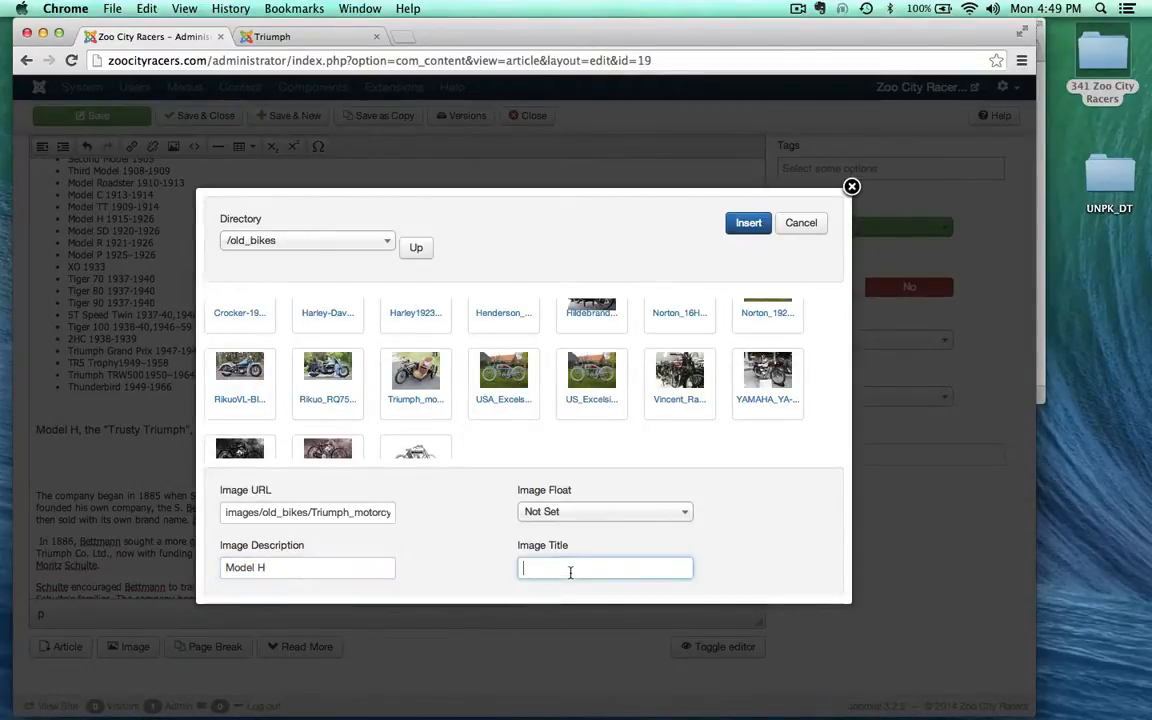
{"action": "type", "text": "Model H"}
{"action": "left_click", "coordinate": [748, 222]}
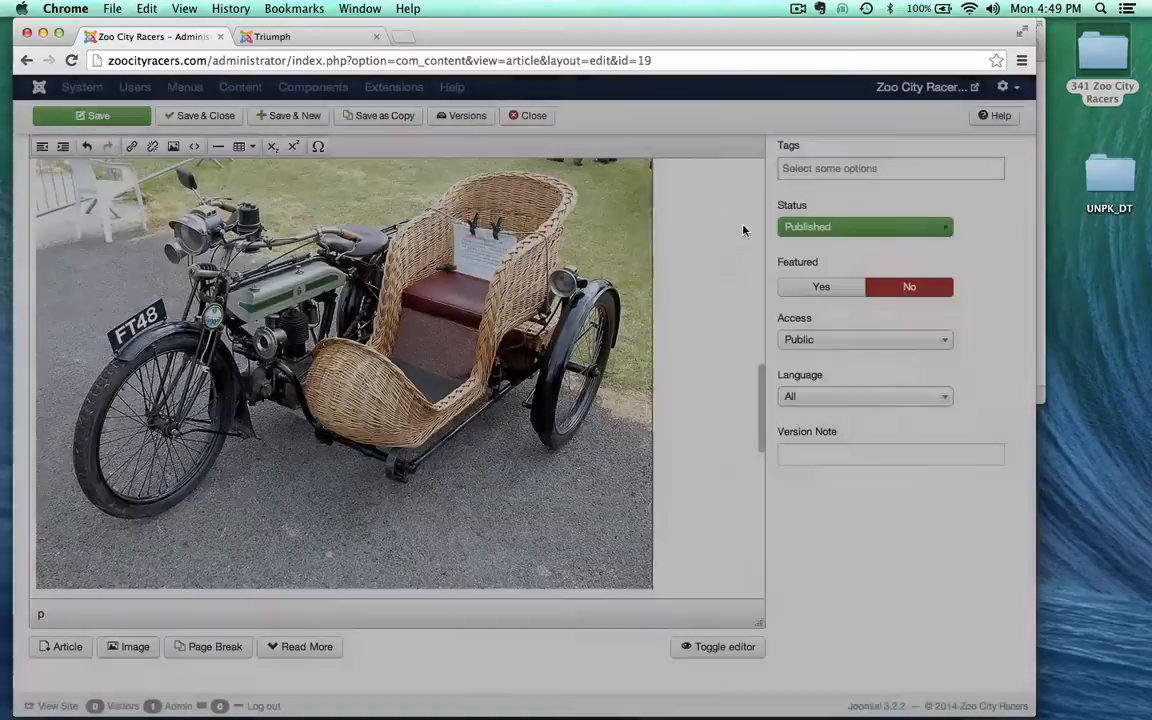
- Shrink the inserted Model H image proportionally to about four-fifths of its width and add an empty line below it
{"action": "left_click", "coordinate": [608, 557]}
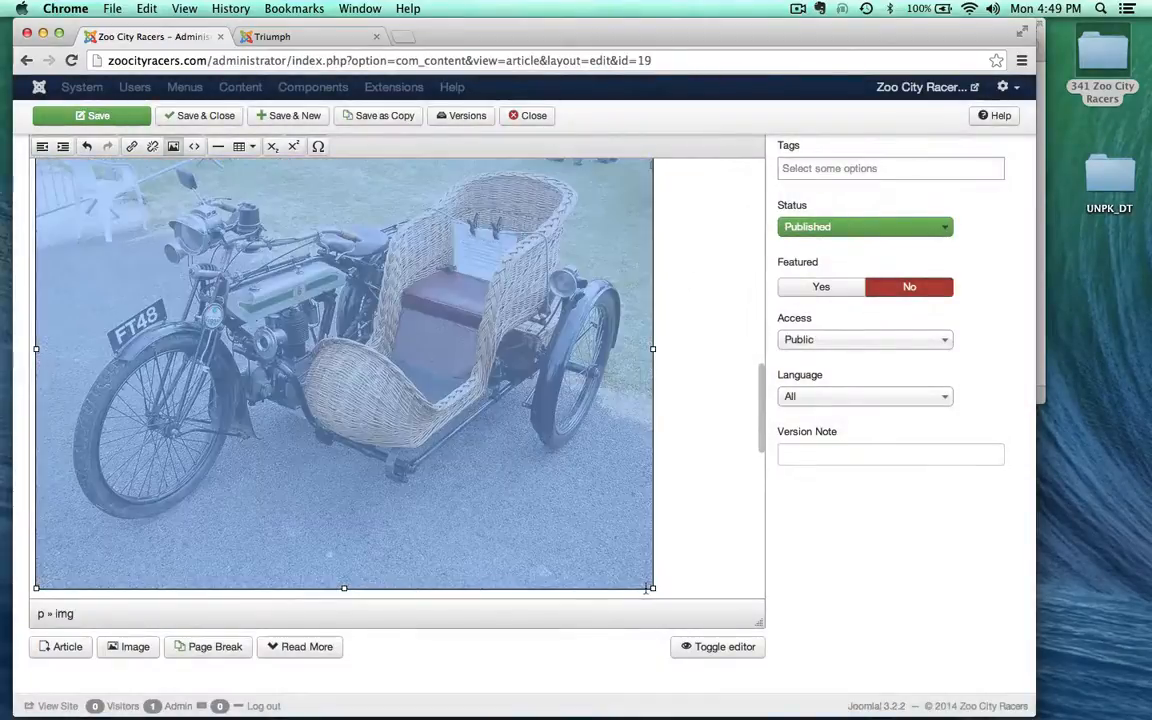
{"action": "left_click_drag", "start_coordinate": [653, 590], "coordinate": [520, 500]}
{"action": "scroll", "coordinate": [592, 439], "scroll_direction": "up", "scroll_amount": 3}
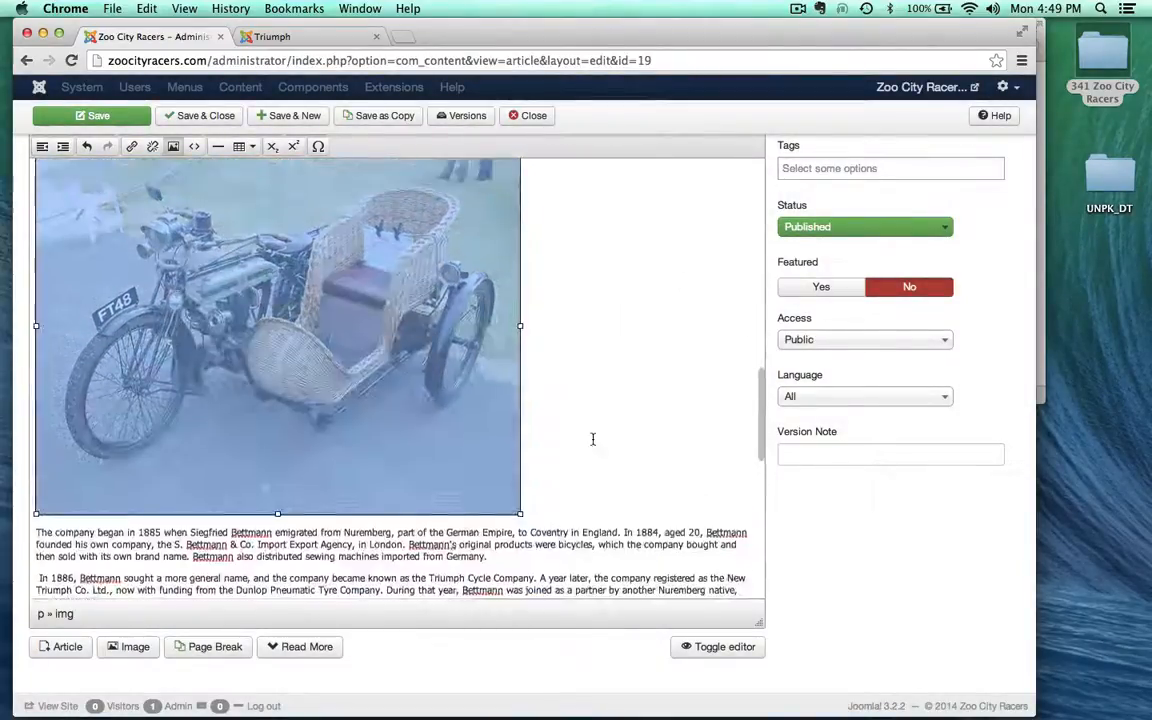
{"action": "scroll", "coordinate": [592, 439], "scroll_direction": "down", "scroll_amount": 3}
{"action": "key", "text": "Return"}
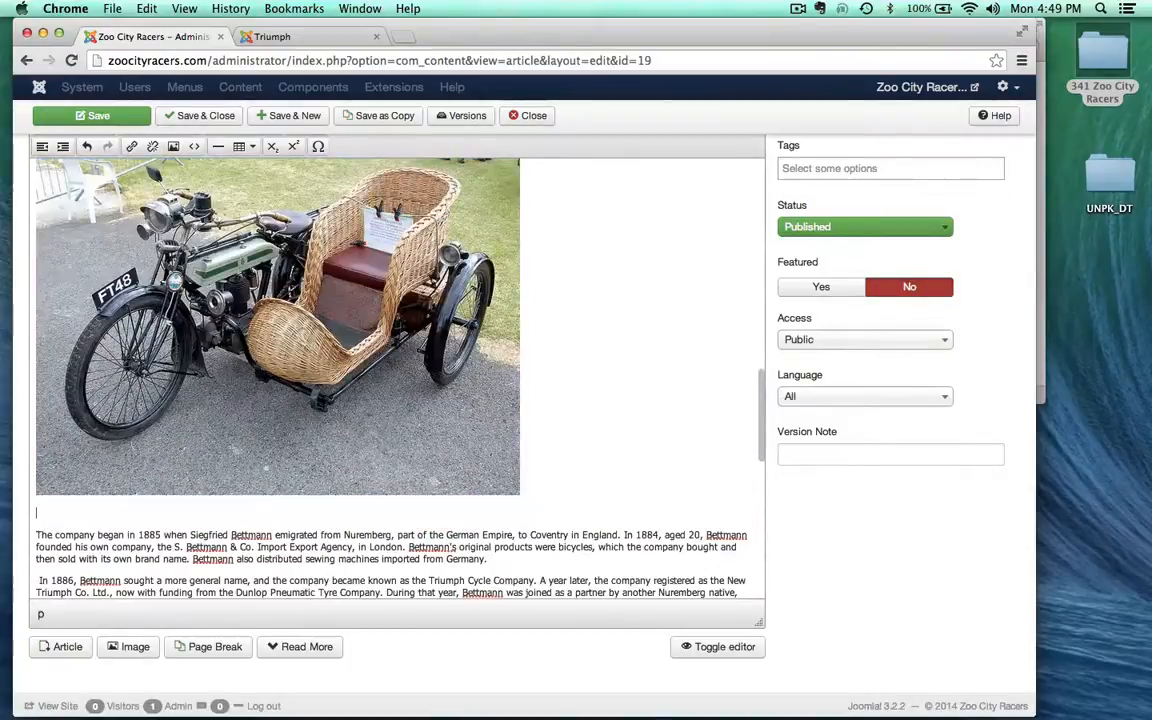
{"action": "scroll", "coordinate": [589, 463], "scroll_direction": "up", "scroll_amount": 3}
- Add an empty line under the "1924 Triumph Ricardo" heading and choose Triumph_1924_Ricardo_1.jpg from old_bikes as the image for it
{"action": "scroll", "coordinate": [245, 410], "scroll_direction": "down", "scroll_amount": 10}
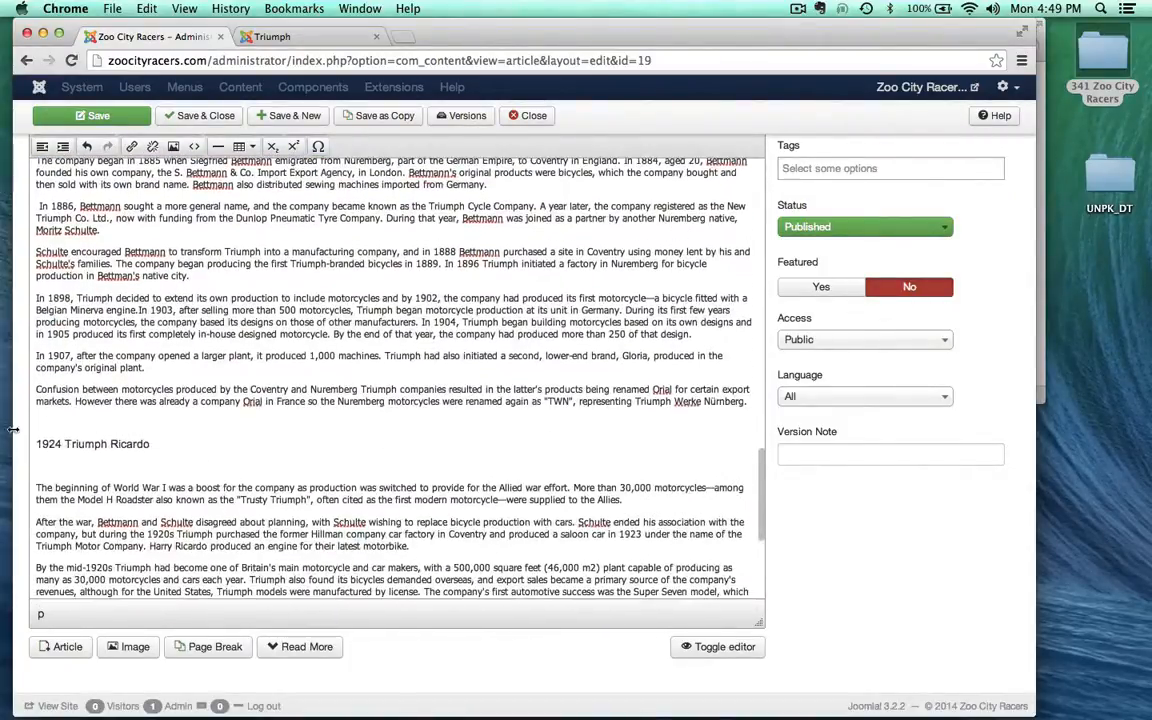
{"action": "key", "text": "Return"}
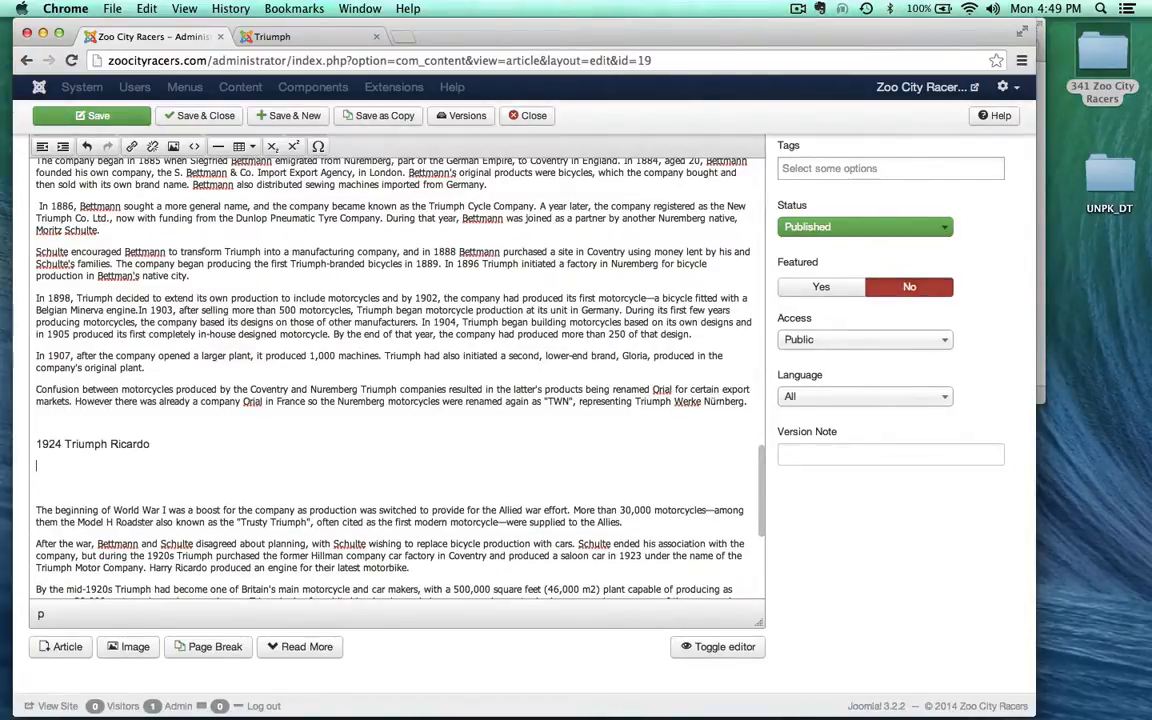
{"action": "left_click", "coordinate": [130, 646]}
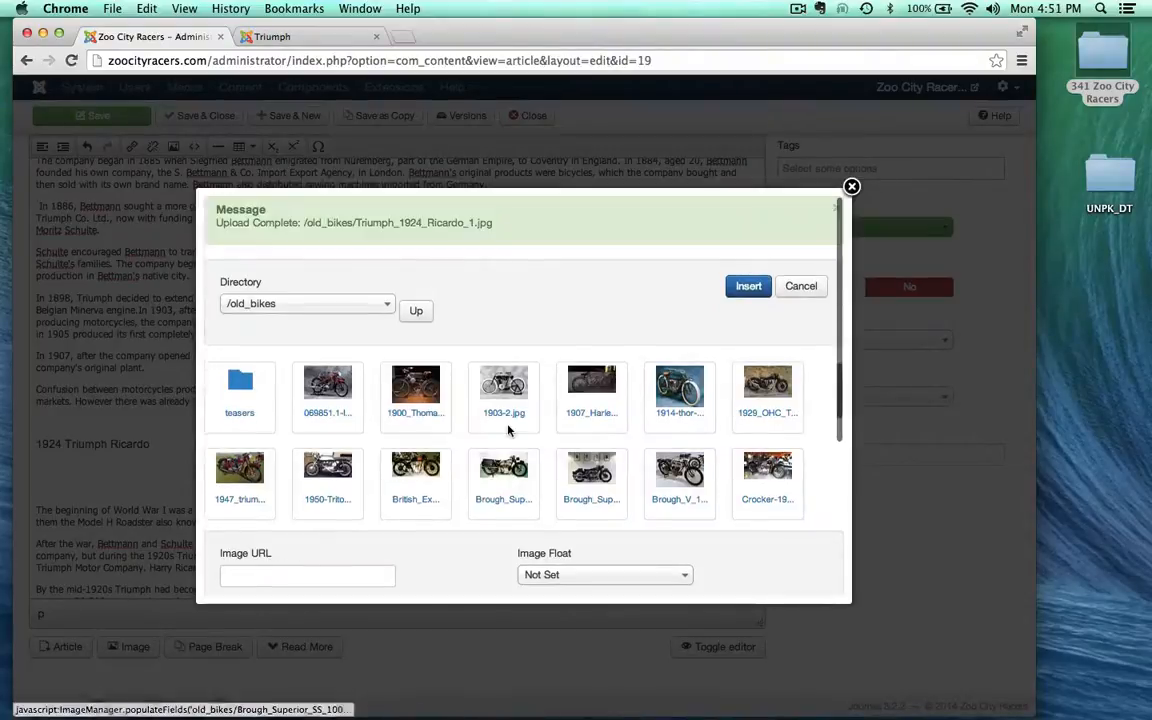
{"action": "scroll", "coordinate": [500, 420], "scroll_direction": "down", "scroll_amount": 5}
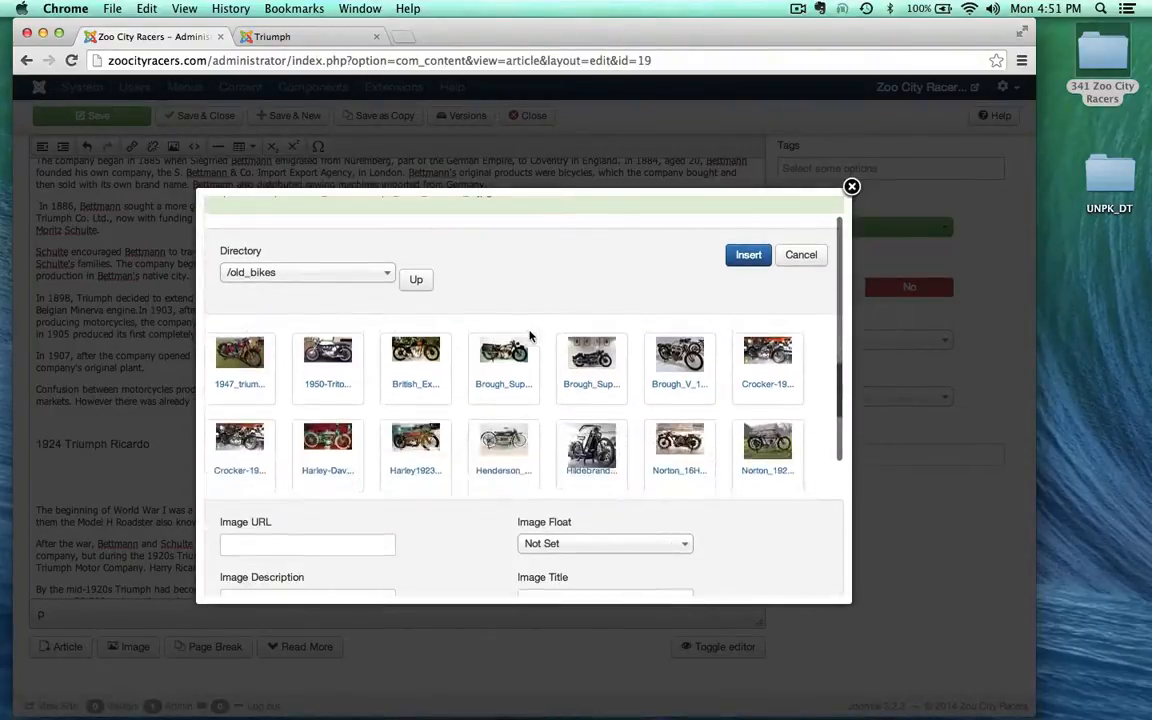
{"action": "scroll", "coordinate": [482, 478], "scroll_direction": "down", "scroll_amount": 2}
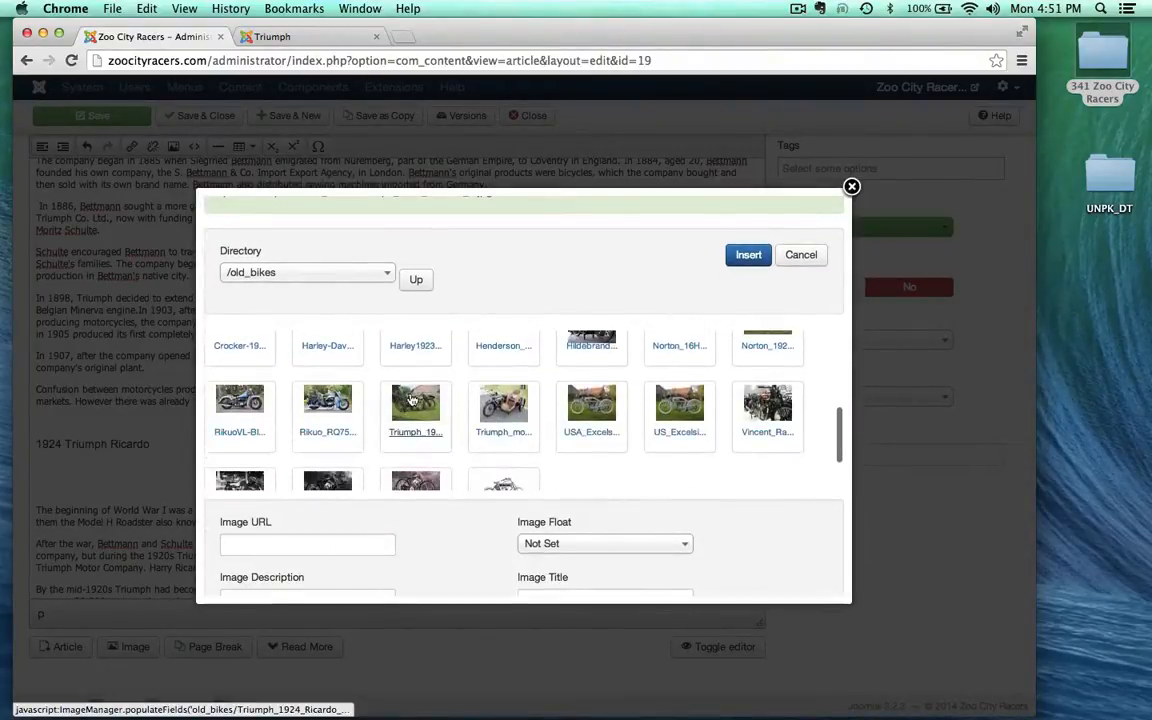
{"action": "left_click", "coordinate": [411, 399]}
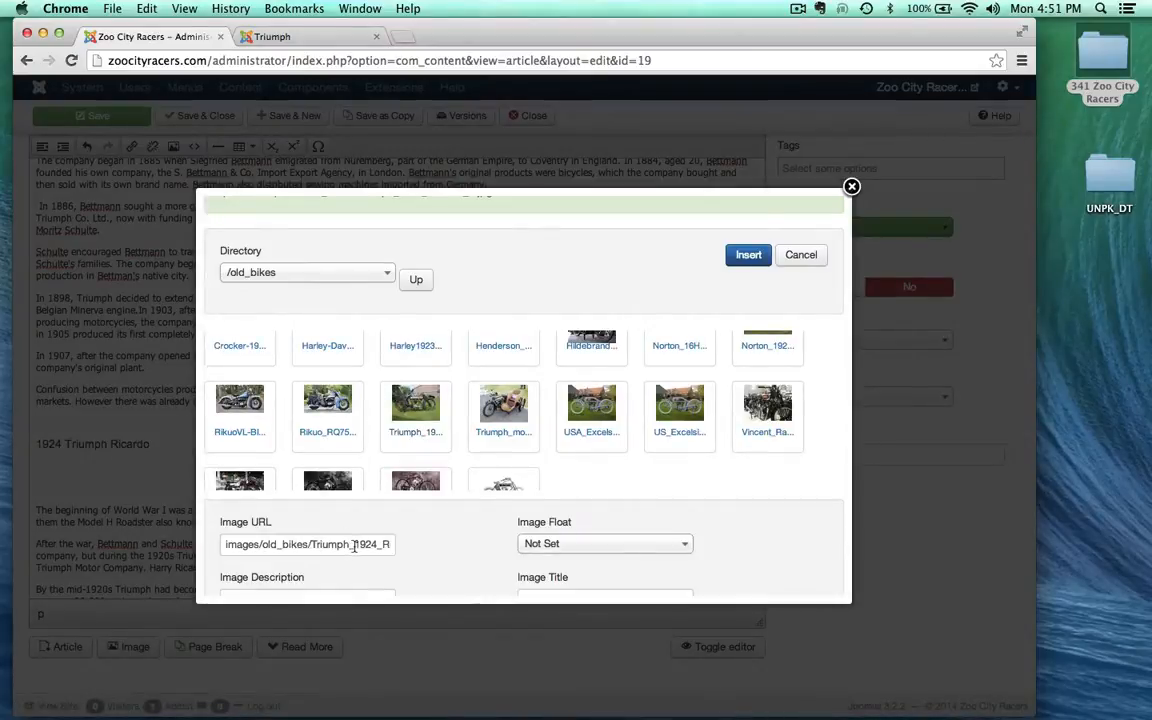
- Reuse the name part of the image's file name as its description, replacing the underscores with spaces: "Triumph 1924 Ricardo"
{"action": "left_click_drag", "start_coordinate": [311, 544], "coordinate": [361, 546]}
{"action": "key", "text": "super+c"}
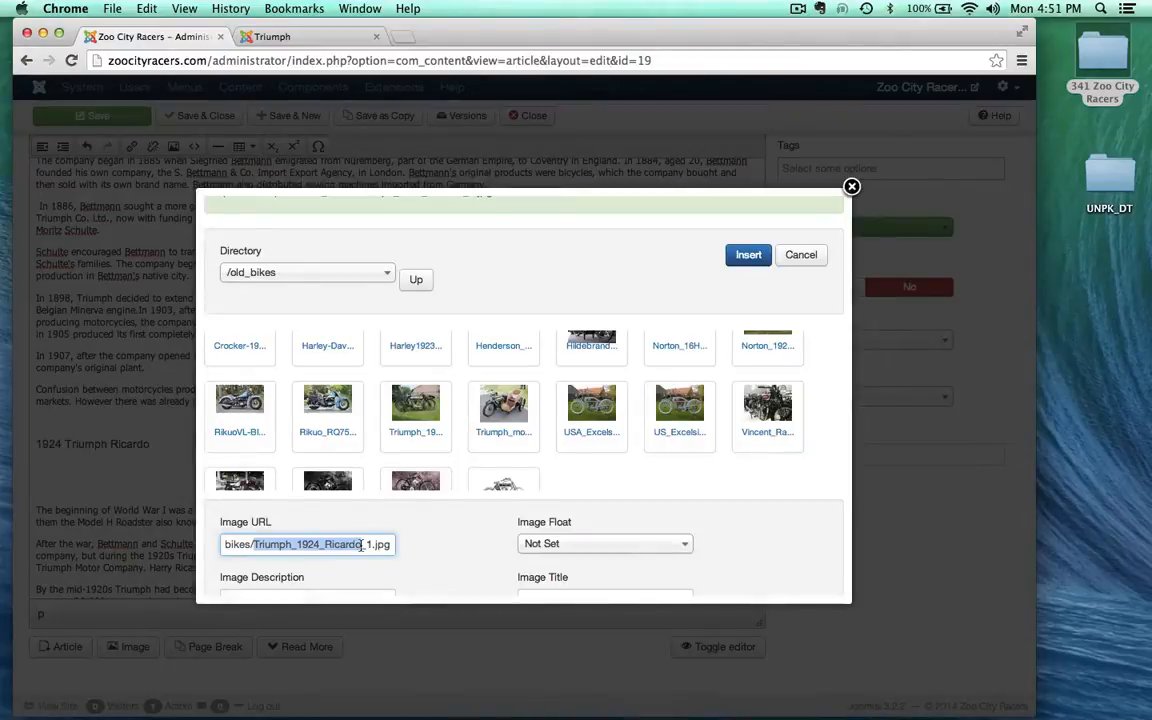
{"action": "scroll", "coordinate": [361, 546], "scroll_direction": "down", "scroll_amount": 3}
{"action": "left_click", "coordinate": [307, 510]}
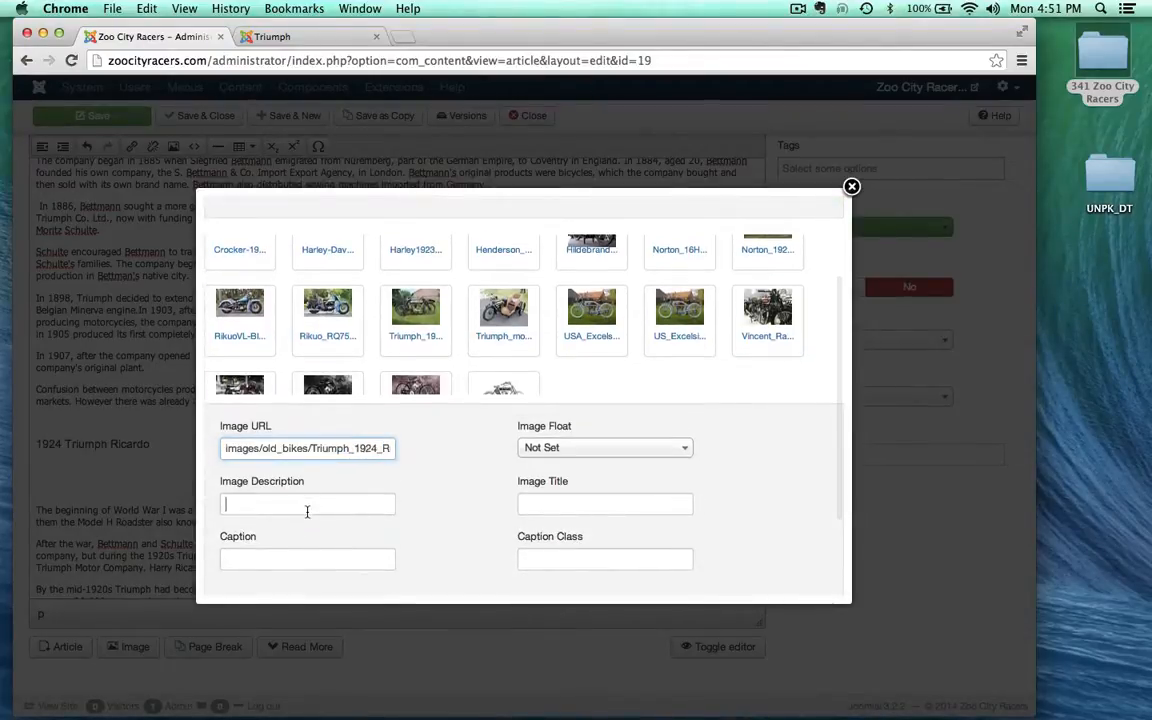
{"action": "key", "text": "super+v"}
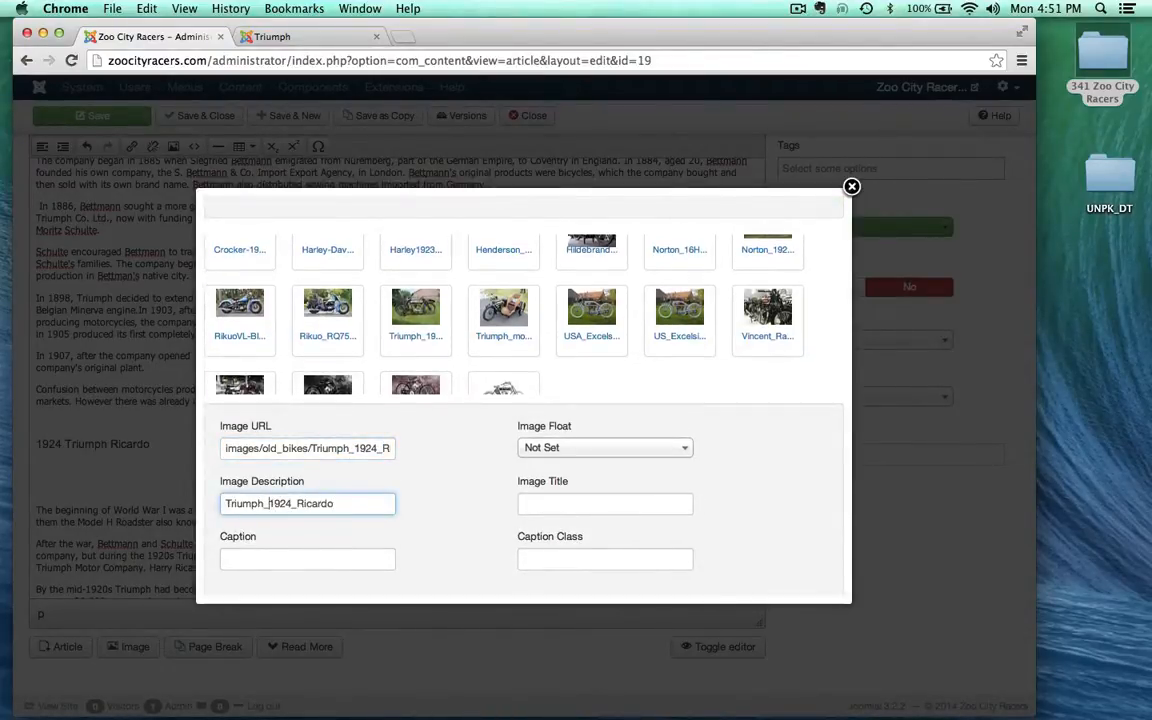
{"action": "left_click", "coordinate": [296, 504]}
{"action": "key", "text": "BackSpace"}
- Copy the description "Triumph 1924 Ricardo" into the image title and insert the image into the article
{"action": "key", "text": "super+a"}
{"action": "key", "text": "super+c"}
{"action": "left_click", "coordinate": [535, 506]}
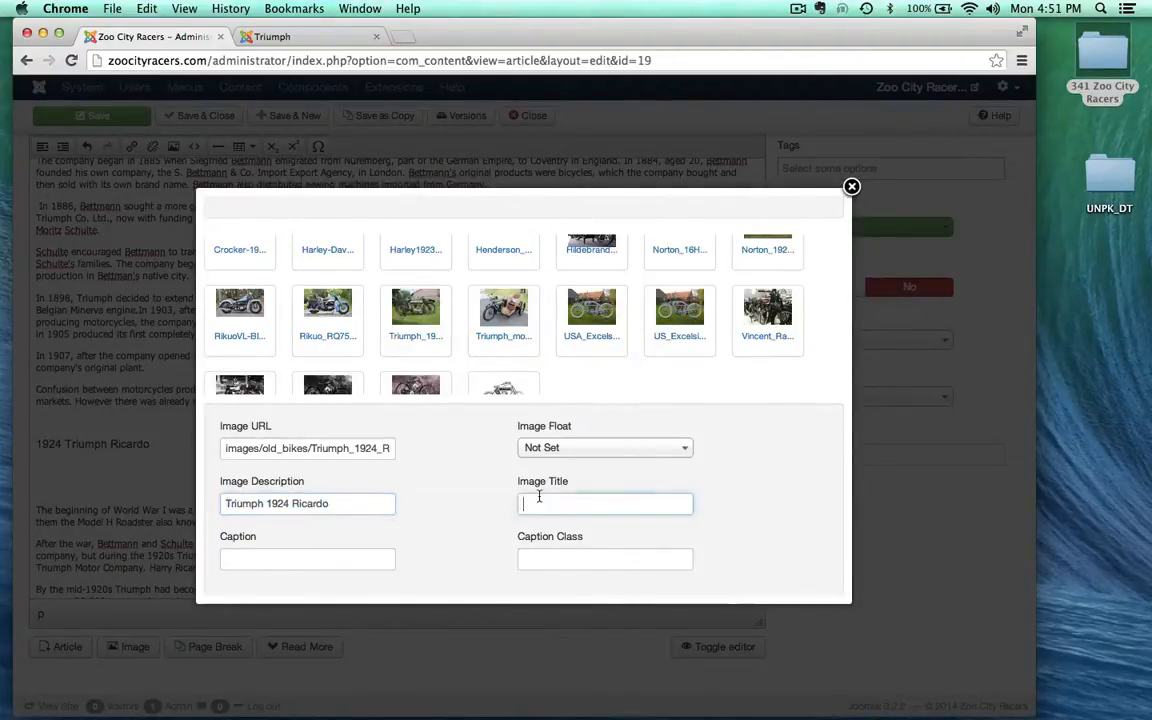
{"action": "key", "text": "super+v"}
{"action": "scroll", "coordinate": [750, 300], "scroll_direction": "up", "scroll_amount": 3}
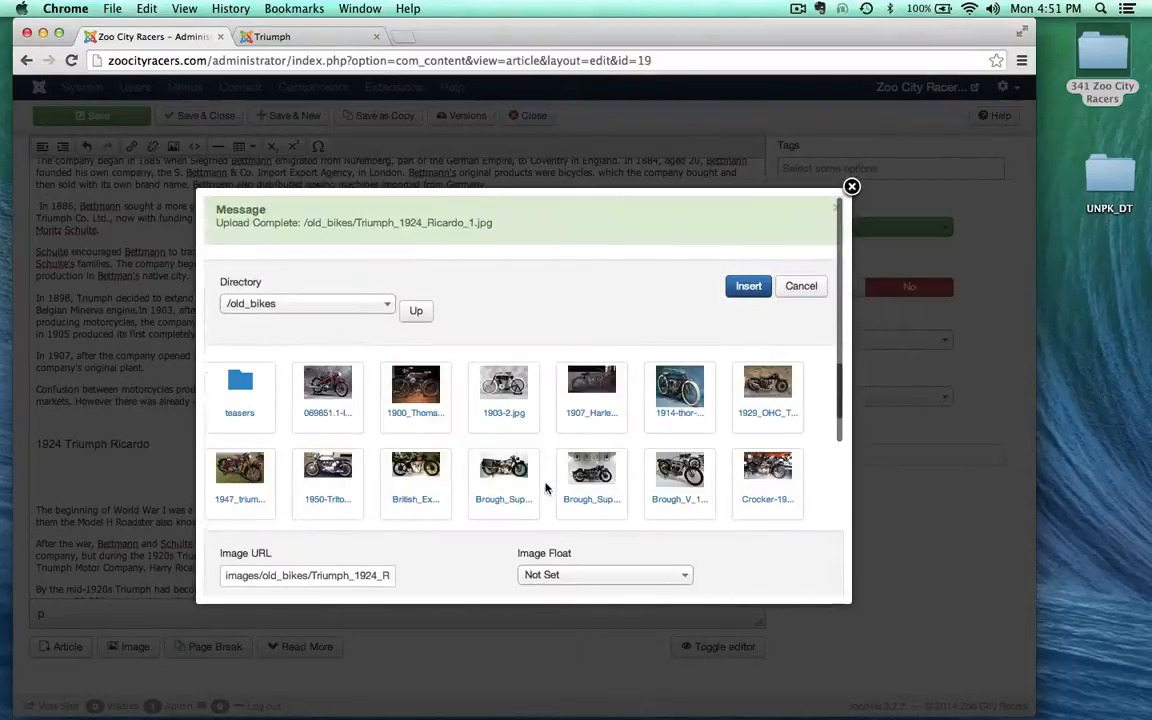
{"action": "left_click", "coordinate": [749, 287]}
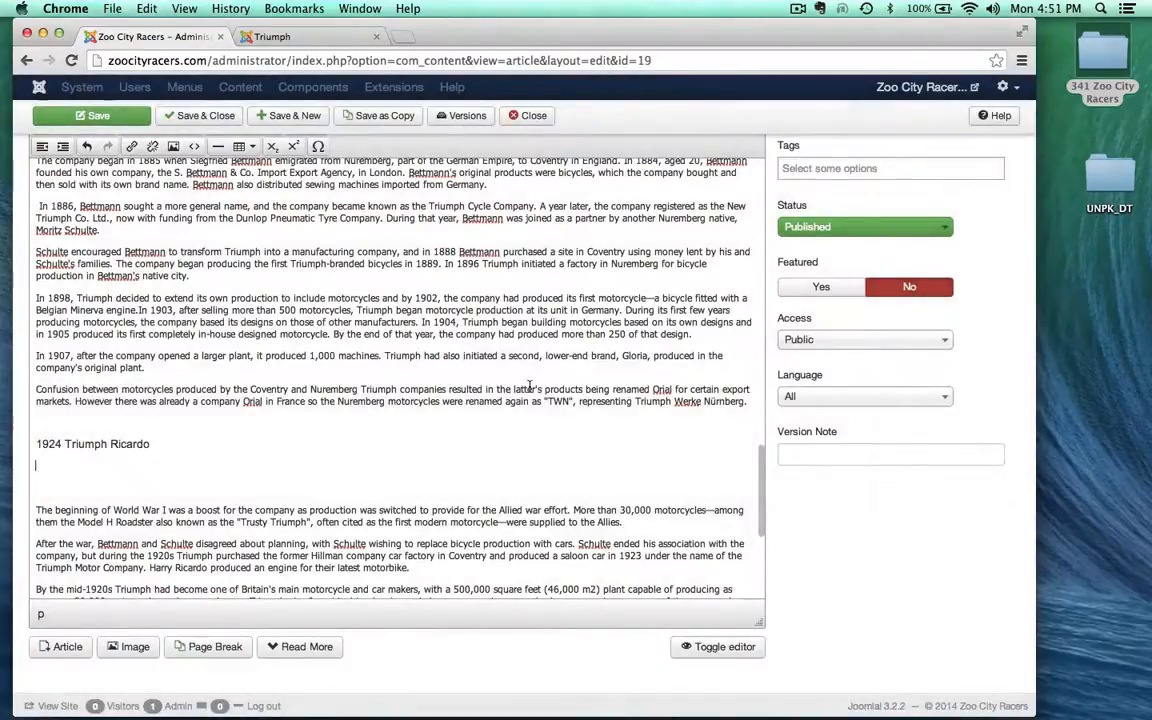
- Review the whole Triumph article in the editor, checking the images, headings, model list and paragraphs from beginning to end
{"action": "scroll", "coordinate": [520, 430], "scroll_direction": "down", "scroll_amount": 5}
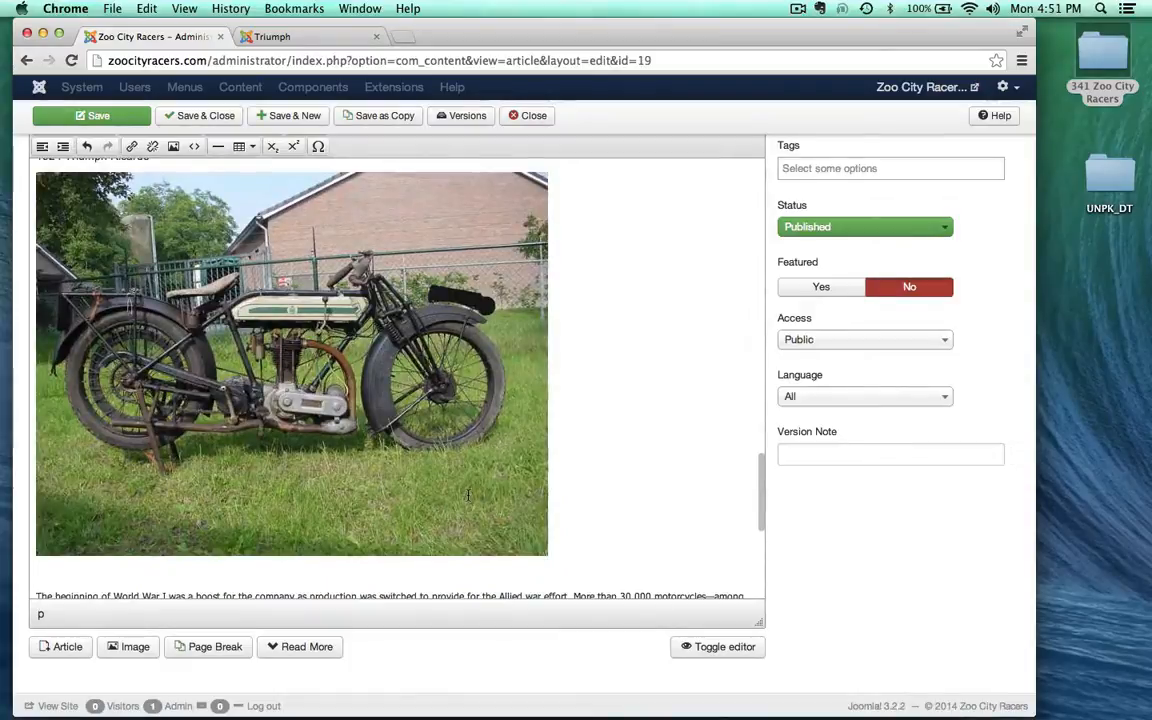
{"action": "scroll", "coordinate": [467, 494], "scroll_direction": "down", "scroll_amount": 5}
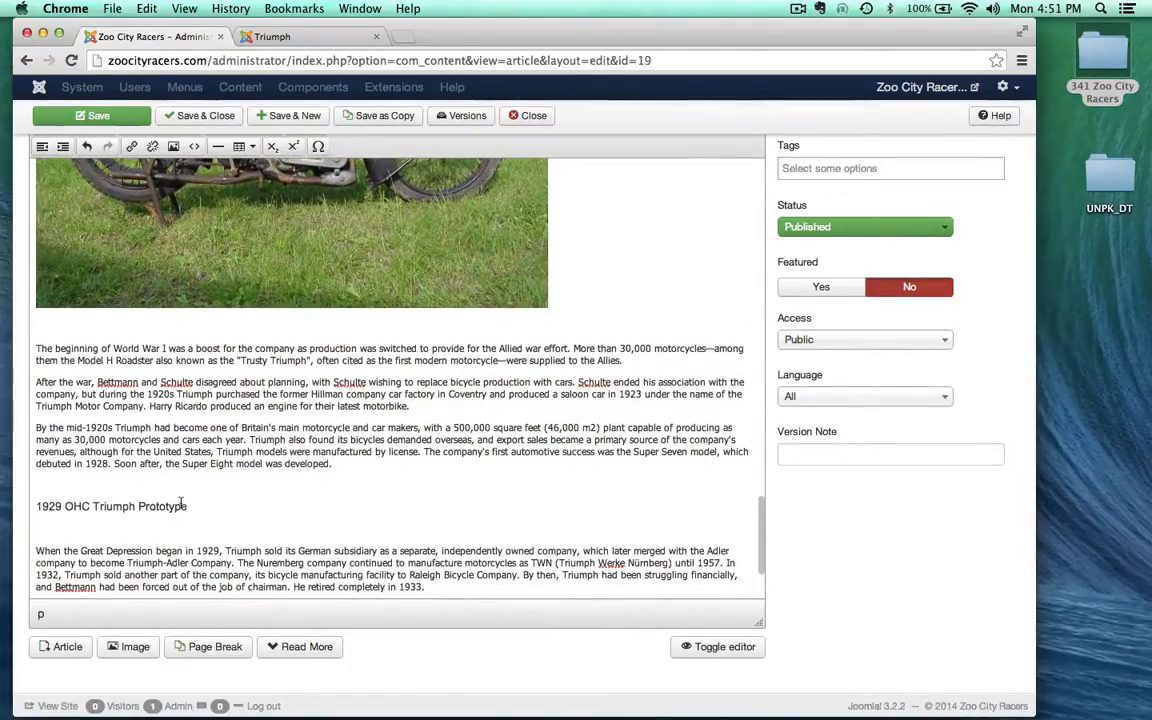
{"action": "scroll", "coordinate": [200, 480], "scroll_direction": "up", "scroll_amount": 15}
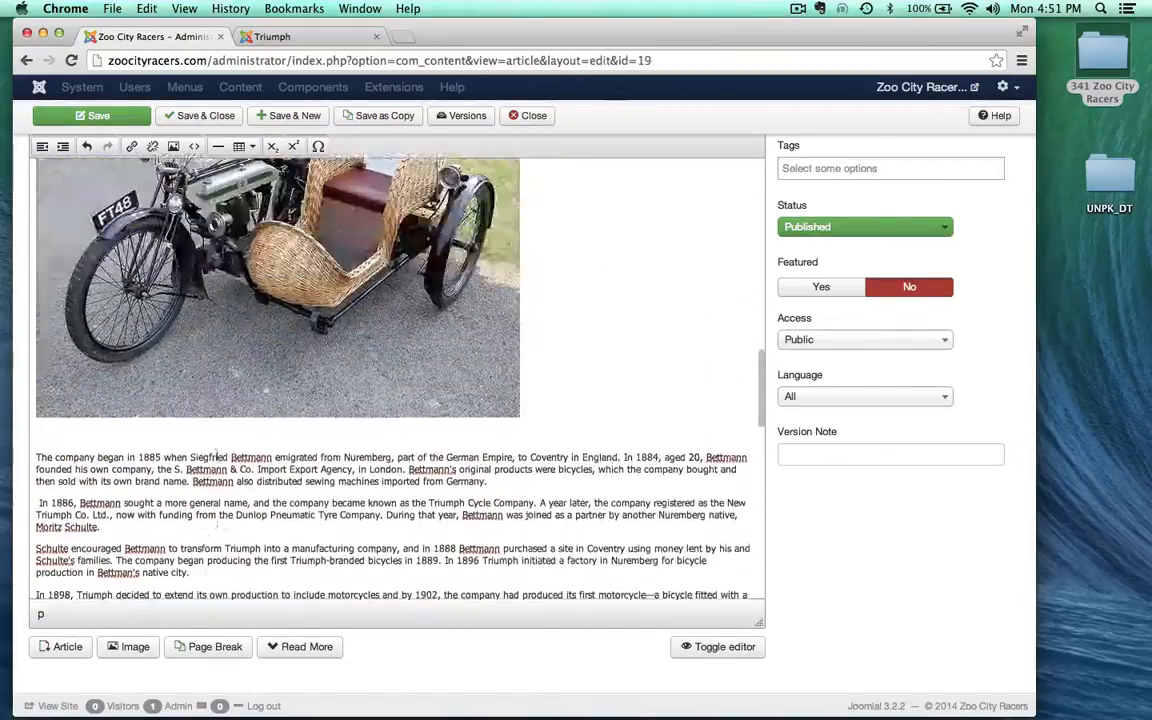
{"action": "scroll", "coordinate": [216, 456], "scroll_direction": "up", "scroll_amount": 10}
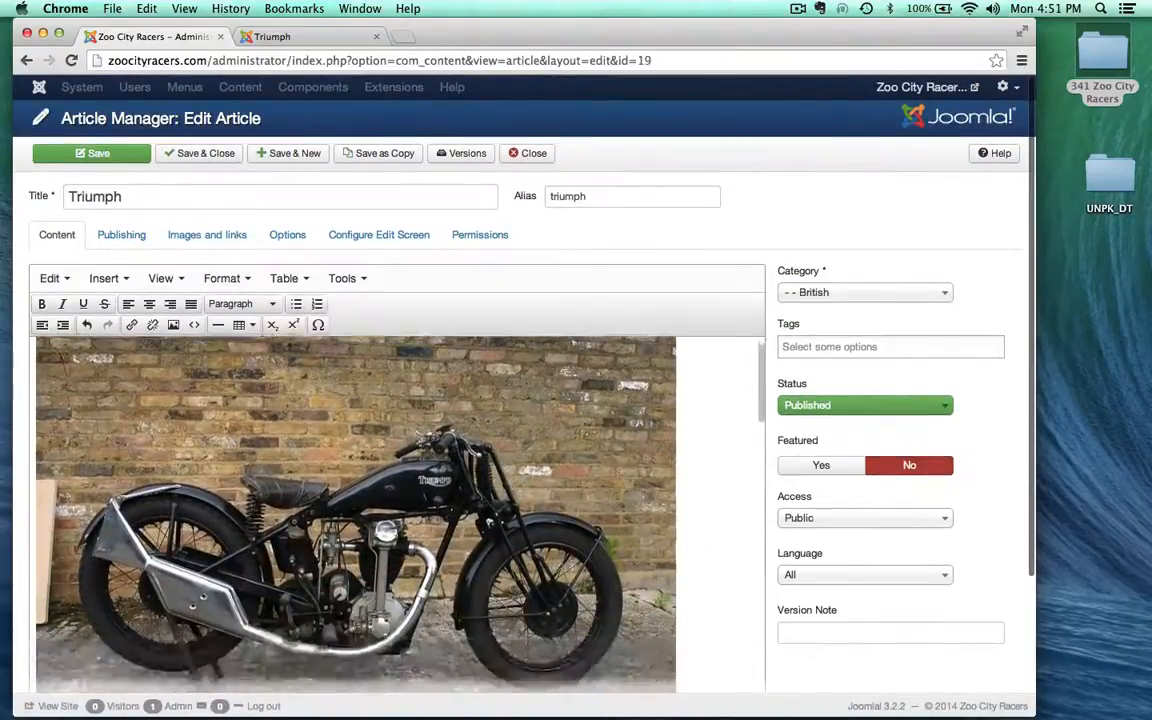
{"action": "scroll", "coordinate": [253, 548], "scroll_direction": "down", "scroll_amount": 5}
{"action": "scroll", "coordinate": [253, 548], "scroll_direction": "down", "scroll_amount": 10}
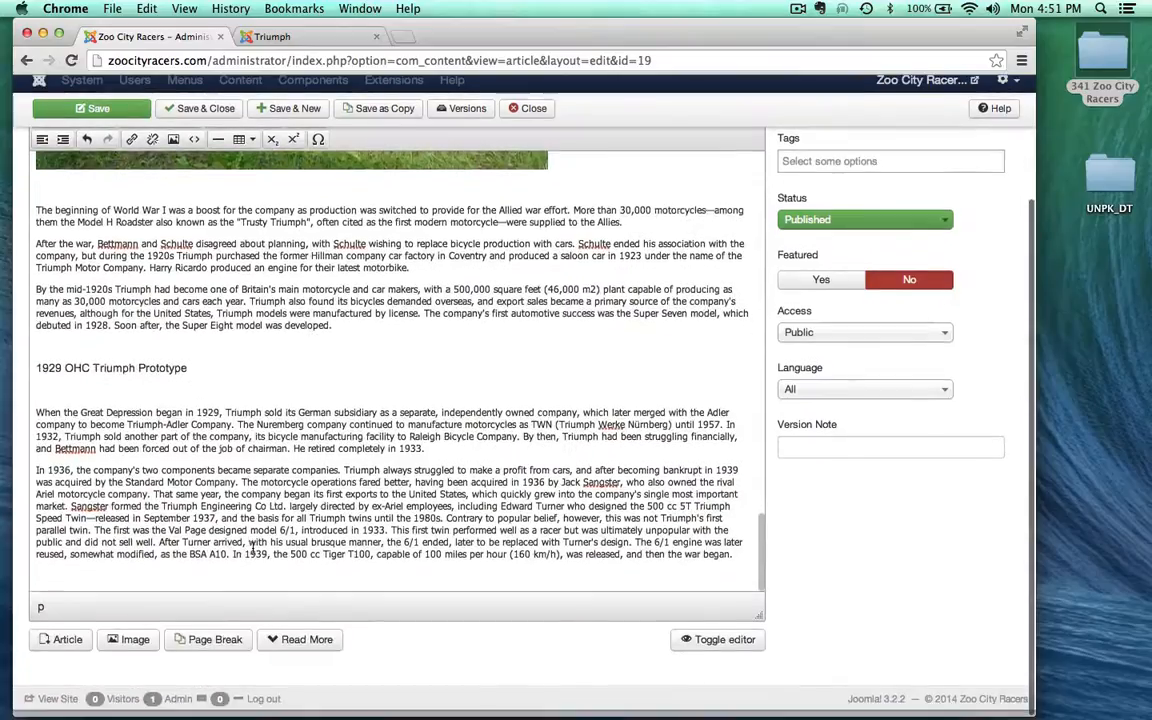
{"action": "scroll", "coordinate": [253, 548], "scroll_direction": "up", "scroll_amount": 3}
{"action": "scroll", "coordinate": [253, 550], "scroll_direction": "down", "scroll_amount": 3}
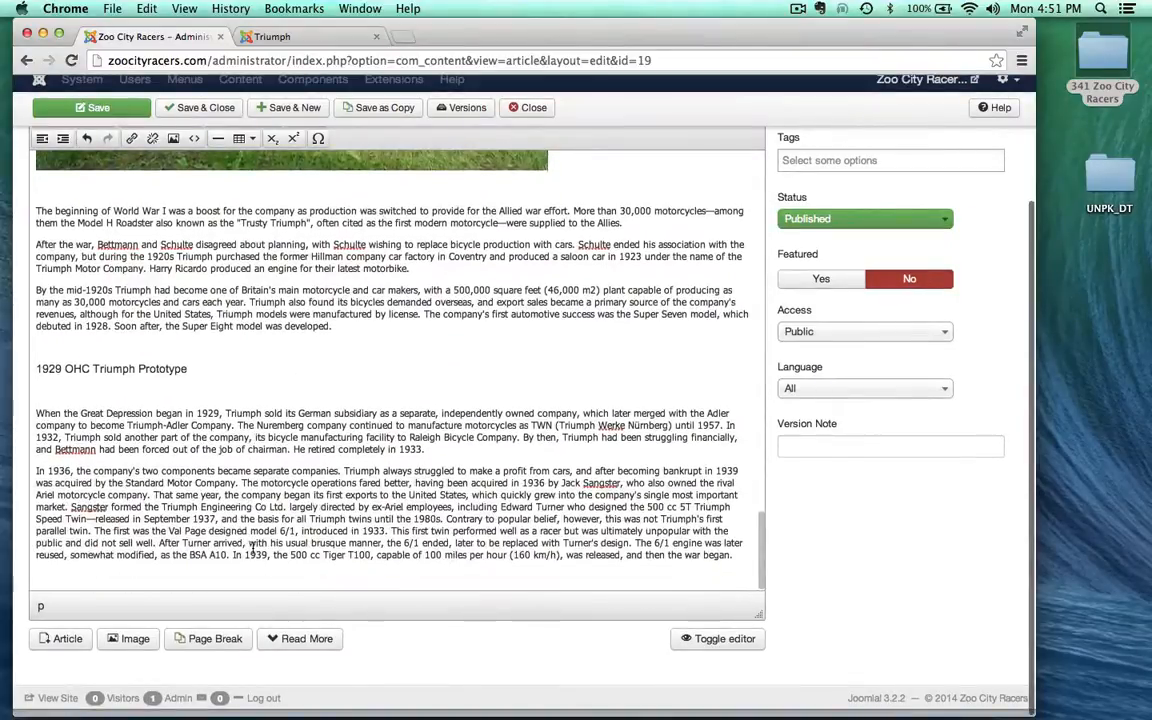
{"action": "scroll", "coordinate": [253, 548], "scroll_direction": "up", "scroll_amount": 1}
{"action": "scroll", "coordinate": [253, 548], "scroll_direction": "up", "scroll_amount": 6}
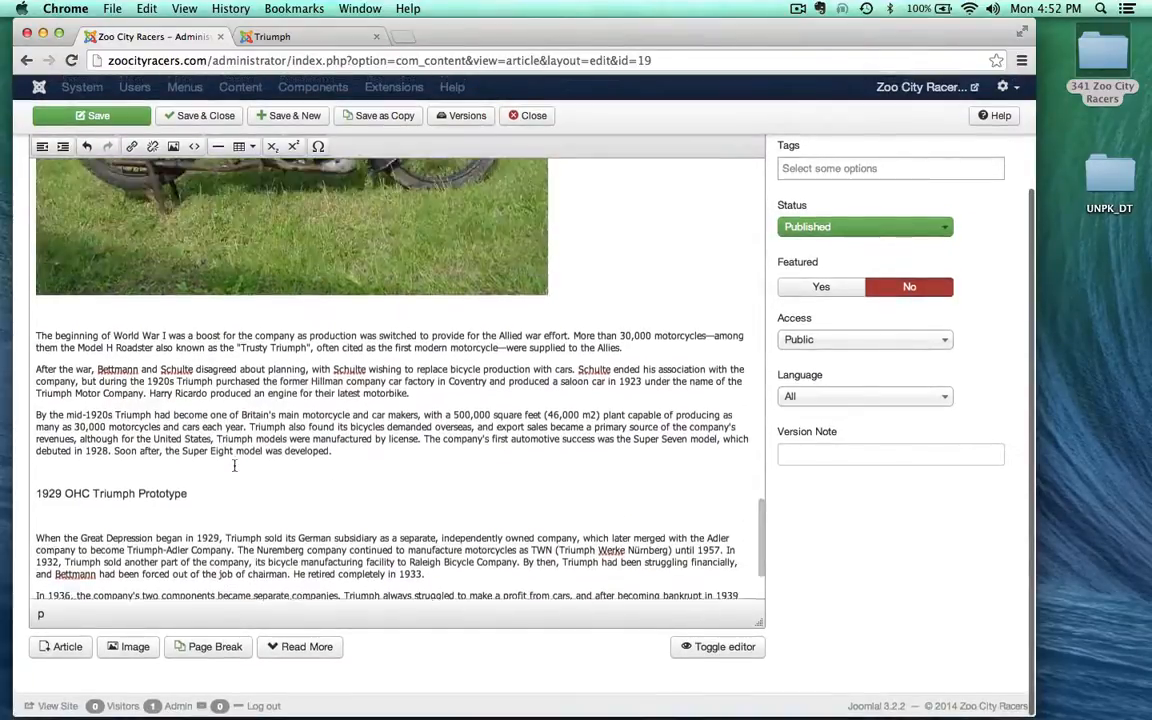
{"action": "scroll", "coordinate": [234, 465], "scroll_direction": "up", "scroll_amount": 10}
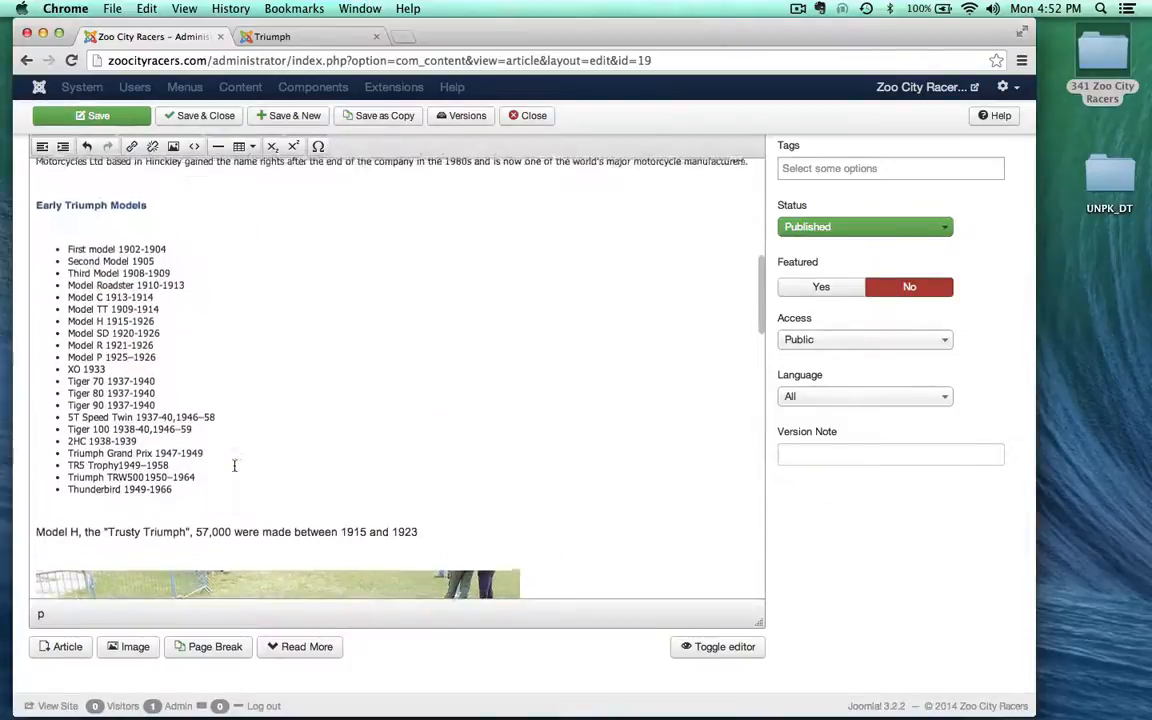
{"action": "scroll", "coordinate": [234, 465], "scroll_direction": "up", "scroll_amount": 8}
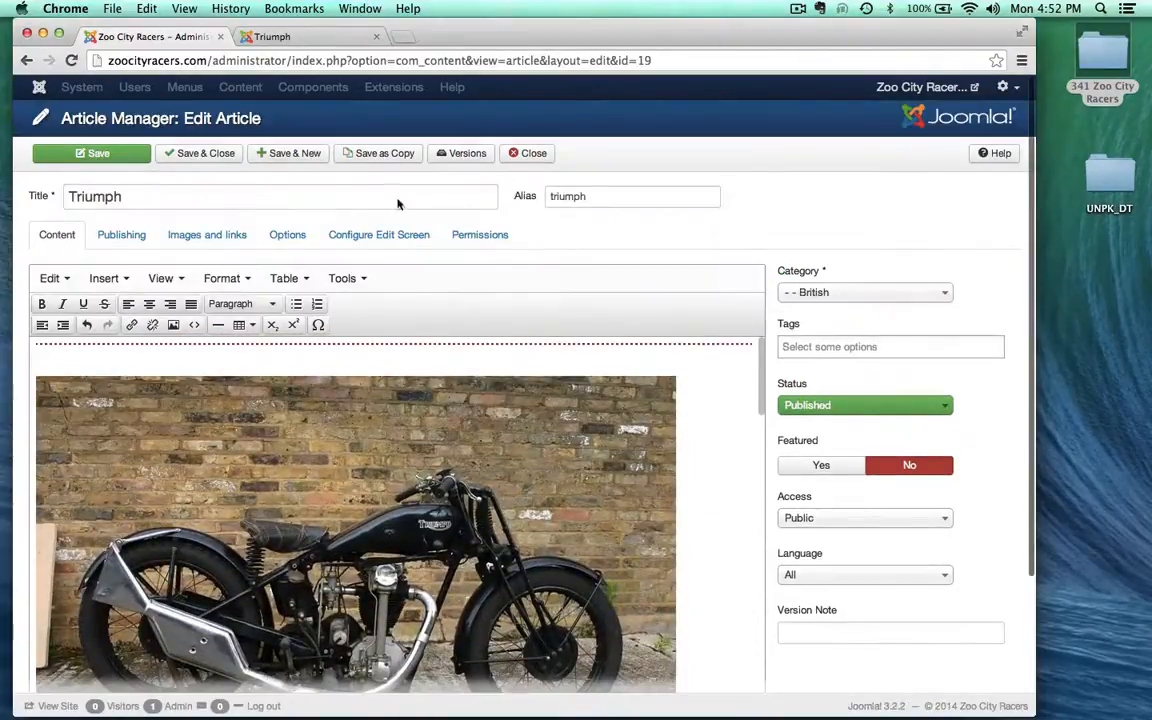
- Save the Triumph article and reload its public page to check the published layout
{"action": "left_click", "coordinate": [98, 153]}
{"action": "key", "text": "super+2"}
{"action": "key", "text": "super+r"}
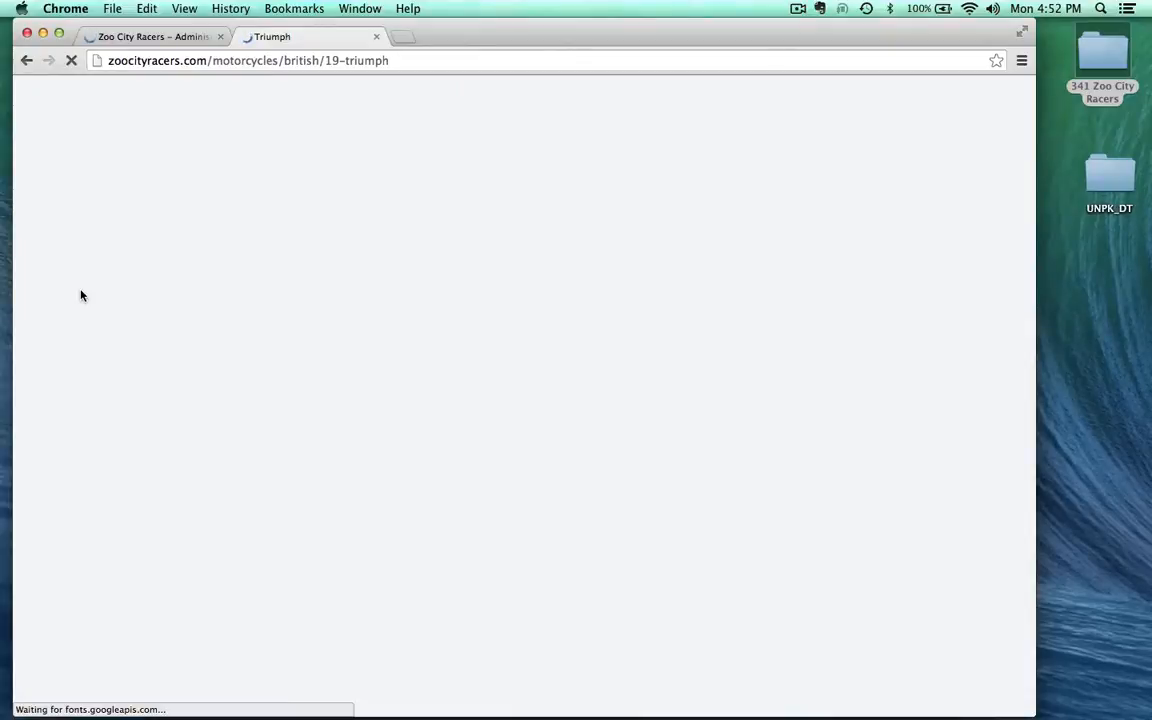
{"action": "scroll", "coordinate": [82, 295], "scroll_direction": "down", "scroll_amount": 5}
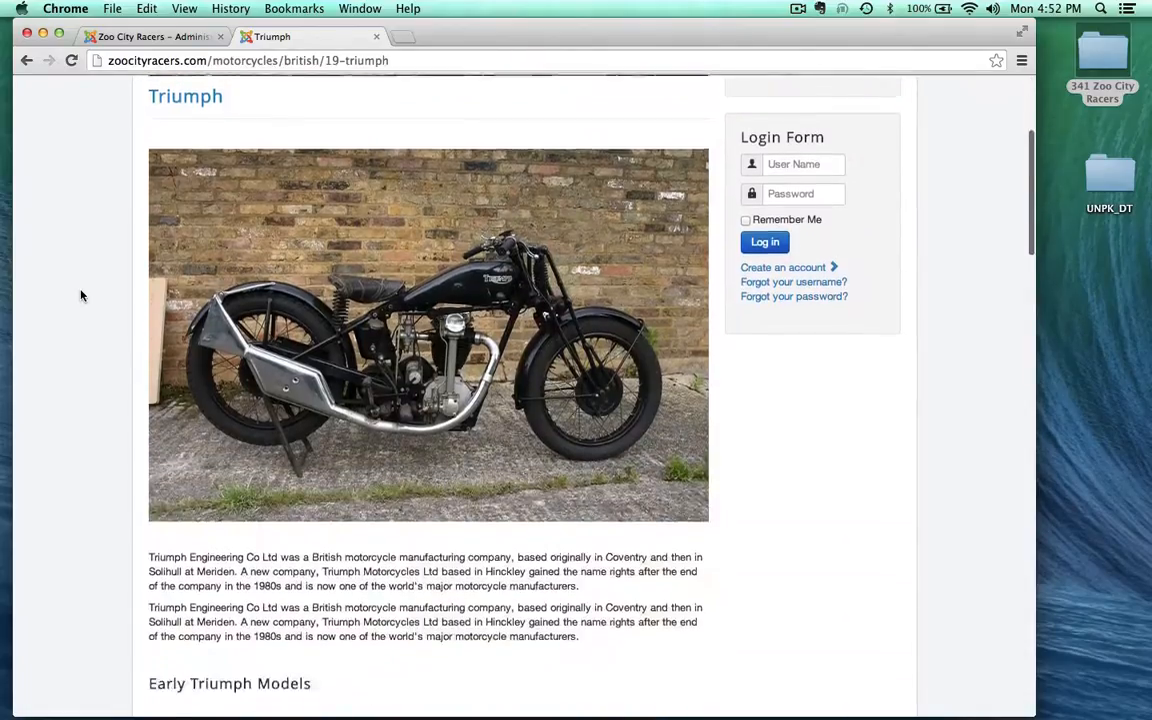
- Review the published Triumph page from beginning to end, checking its images, headings, model list and paragraphs
{"action": "scroll", "coordinate": [82, 296], "scroll_direction": "down", "scroll_amount": 6}
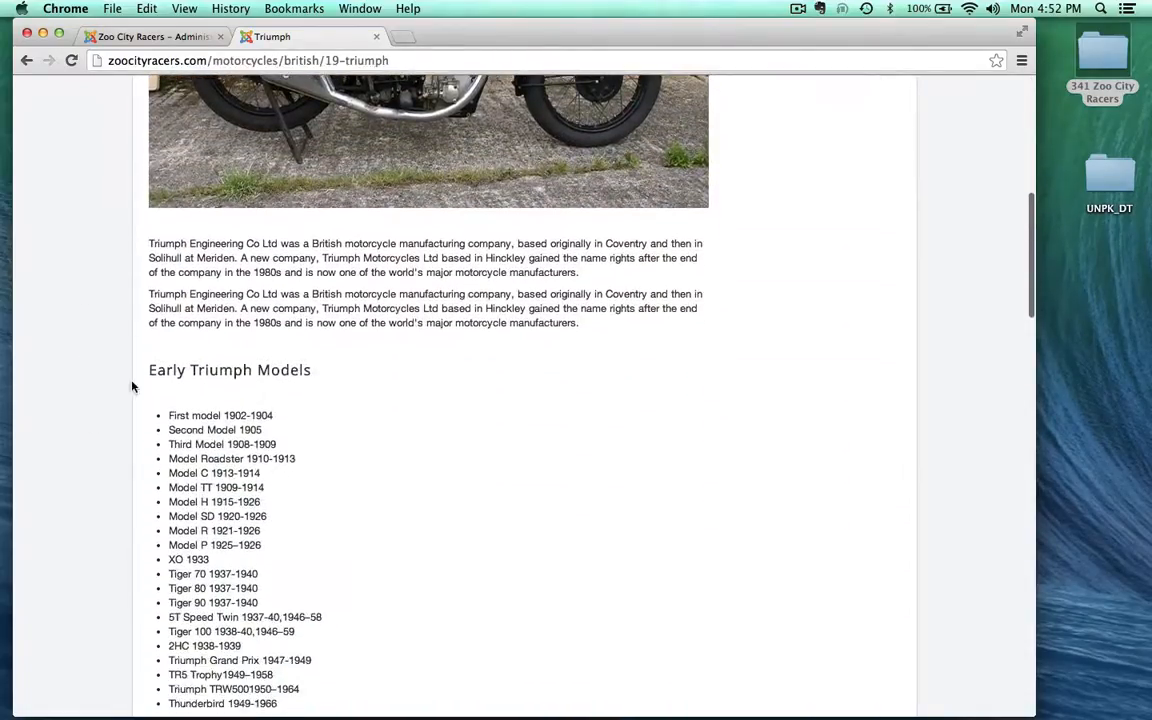
{"action": "left_click_drag", "start_coordinate": [145, 368], "coordinate": [269, 373]}
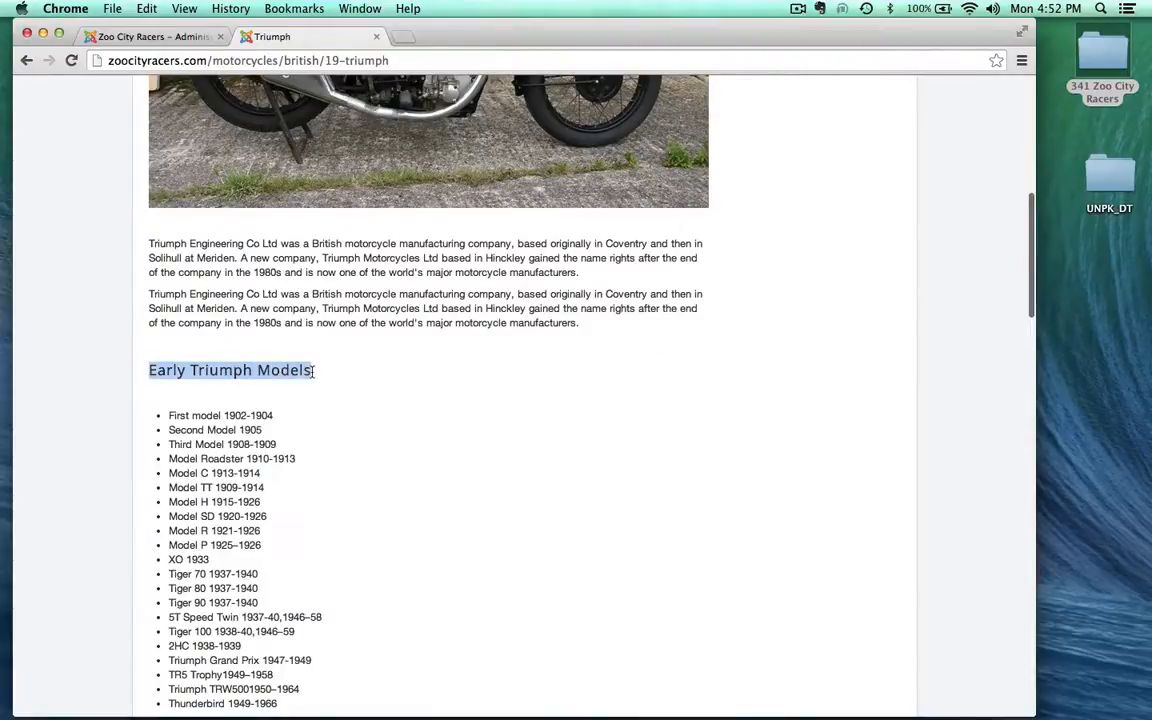
{"action": "scroll", "coordinate": [116, 408], "scroll_direction": "down", "scroll_amount": 3}
{"action": "scroll", "coordinate": [107, 599], "scroll_direction": "down", "scroll_amount": 10}
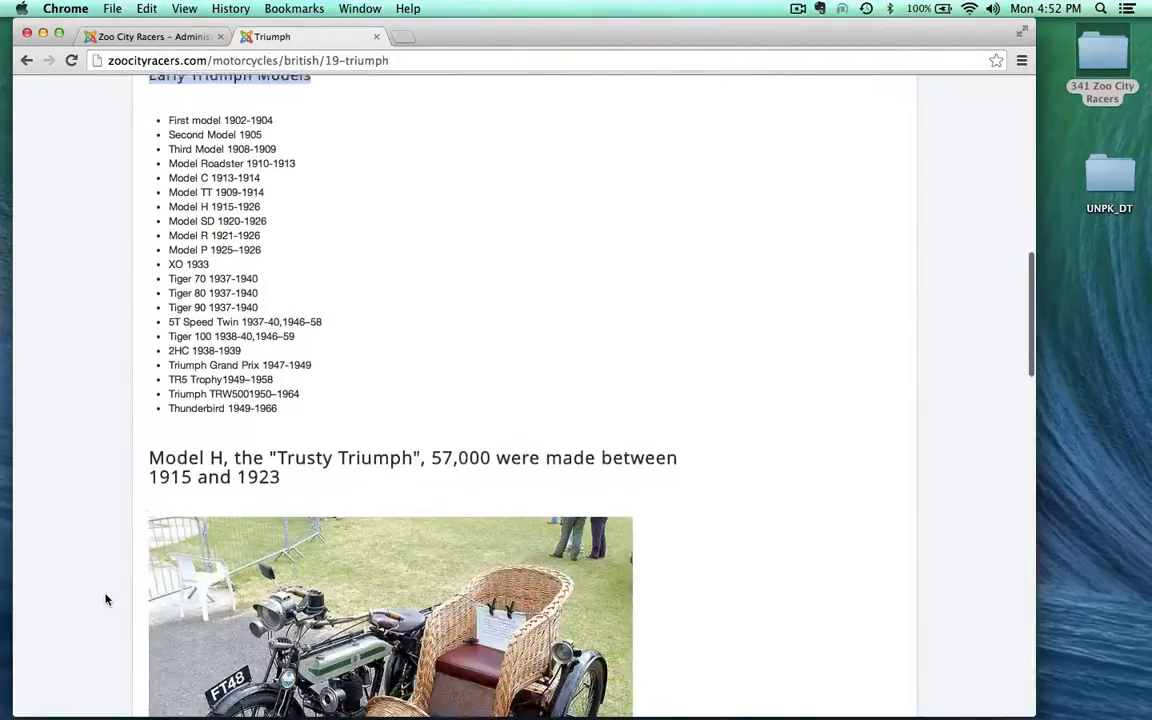
{"action": "scroll", "coordinate": [107, 599], "scroll_direction": "down", "scroll_amount": 2}
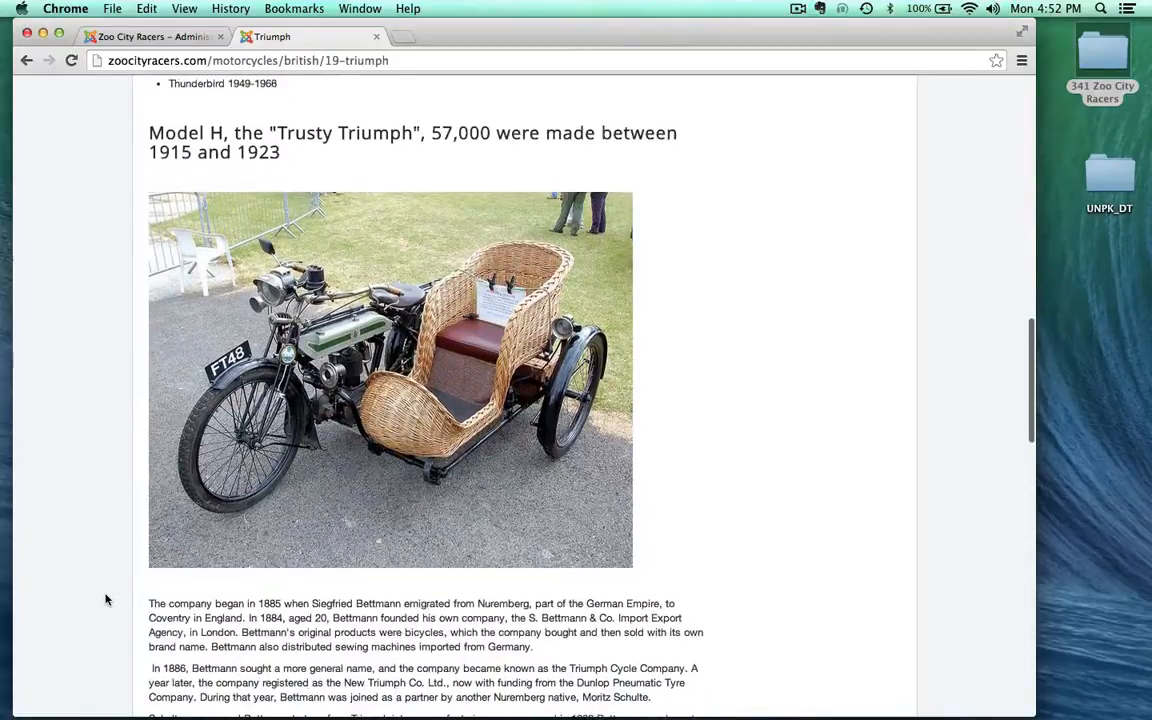
{"action": "scroll", "coordinate": [113, 388], "scroll_direction": "down", "scroll_amount": 15}
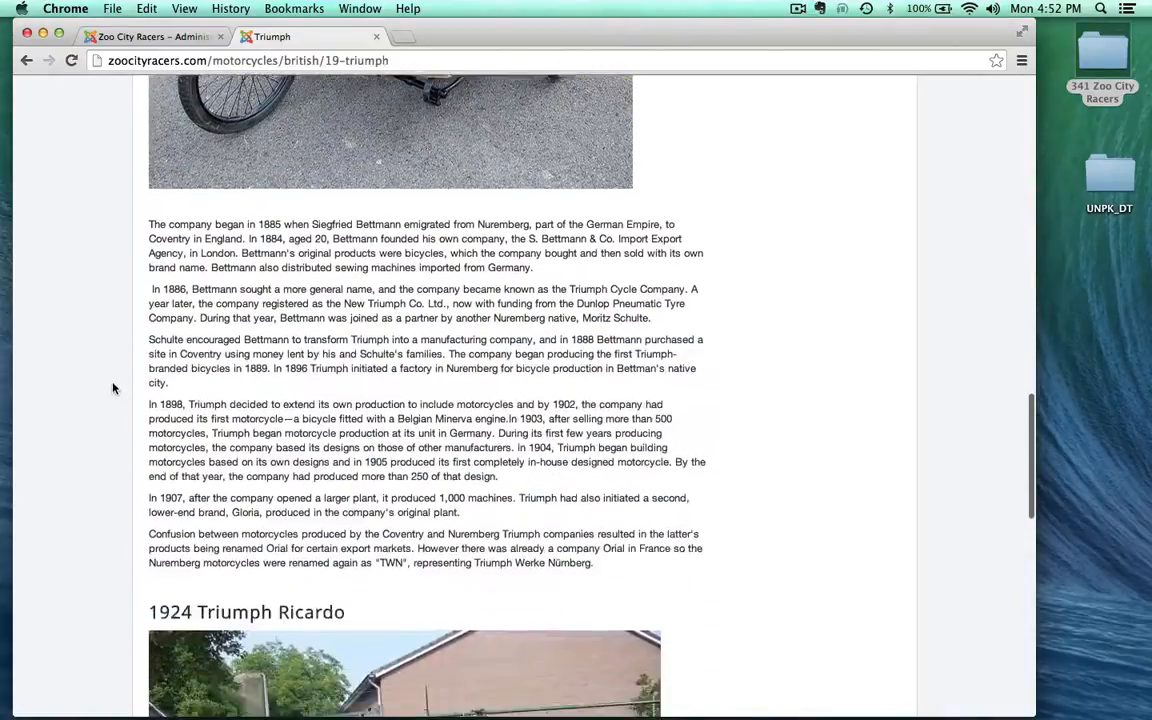
{"action": "scroll", "coordinate": [113, 388], "scroll_direction": "down", "scroll_amount": 10}
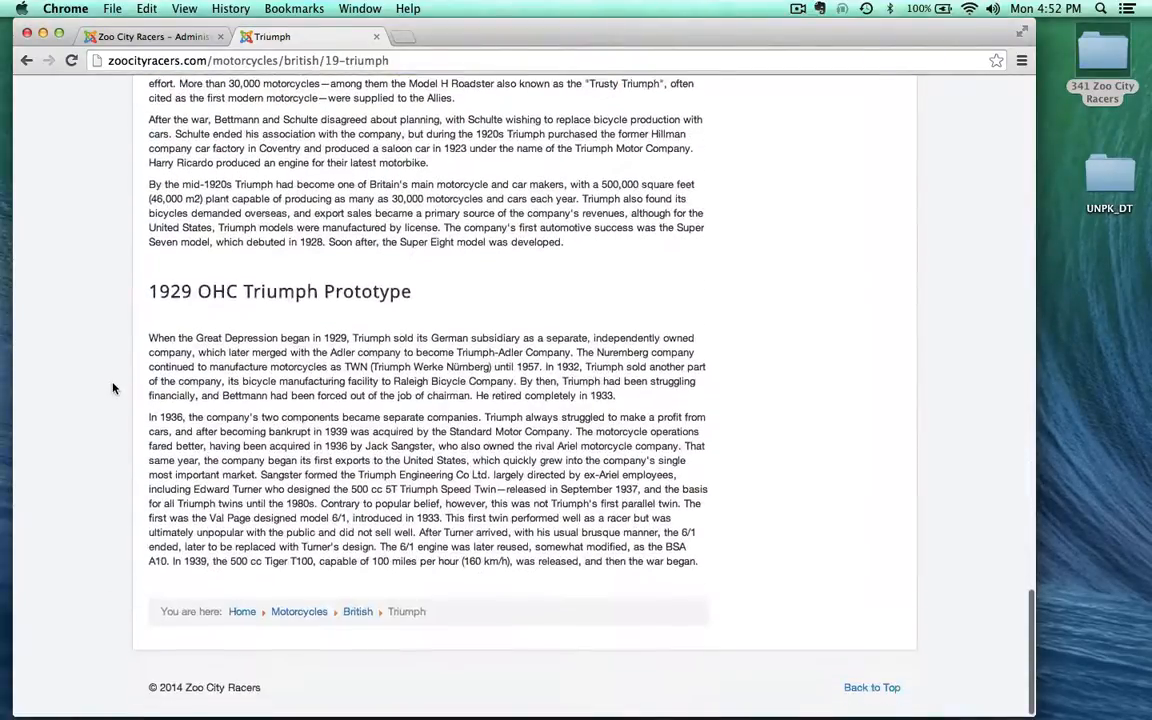
{"action": "scroll", "coordinate": [113, 388], "scroll_direction": "up", "scroll_amount": 14}
{"action": "scroll", "coordinate": [113, 388], "scroll_direction": "up", "scroll_amount": 20}
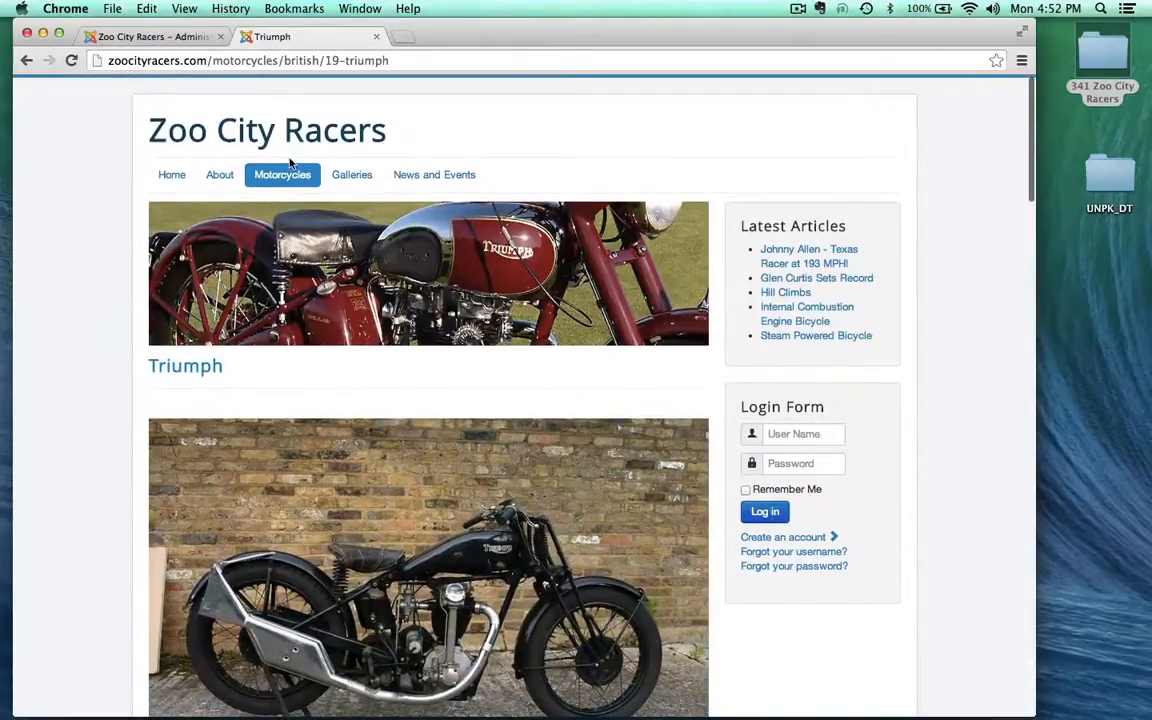
- Open the British motorcycles page on the site and examine the layout of its article titles and intro images
{"action": "mouse_move", "coordinate": [282, 176]}
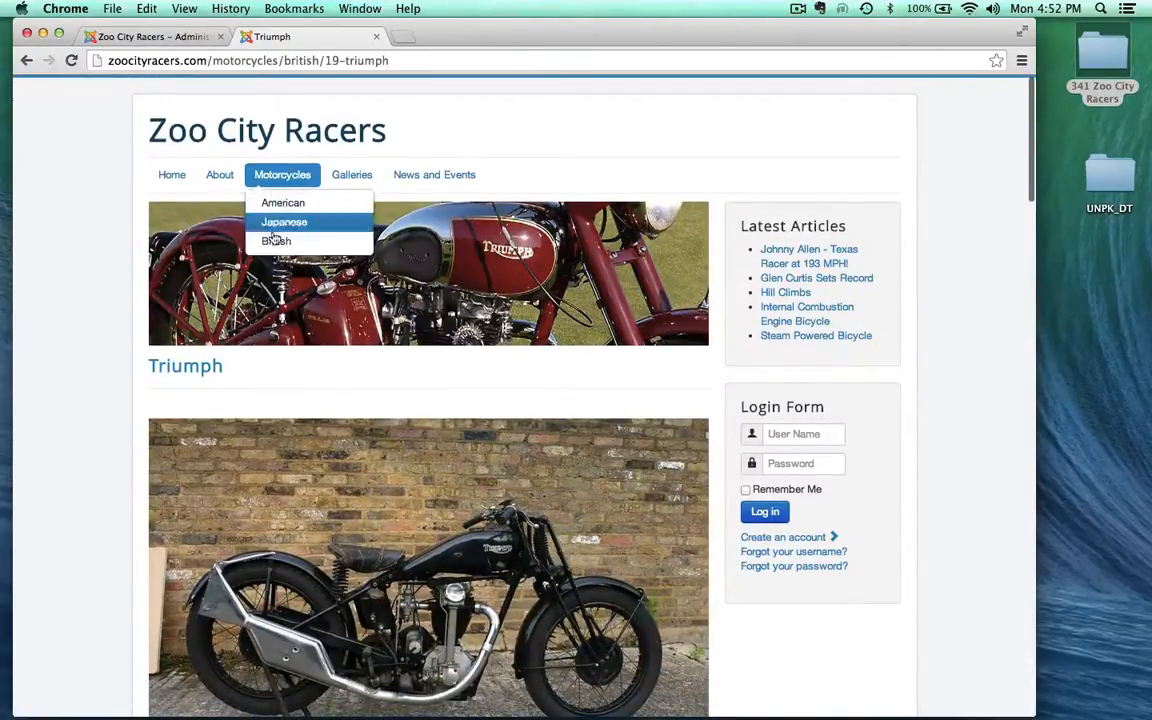
{"action": "left_click", "coordinate": [278, 243]}
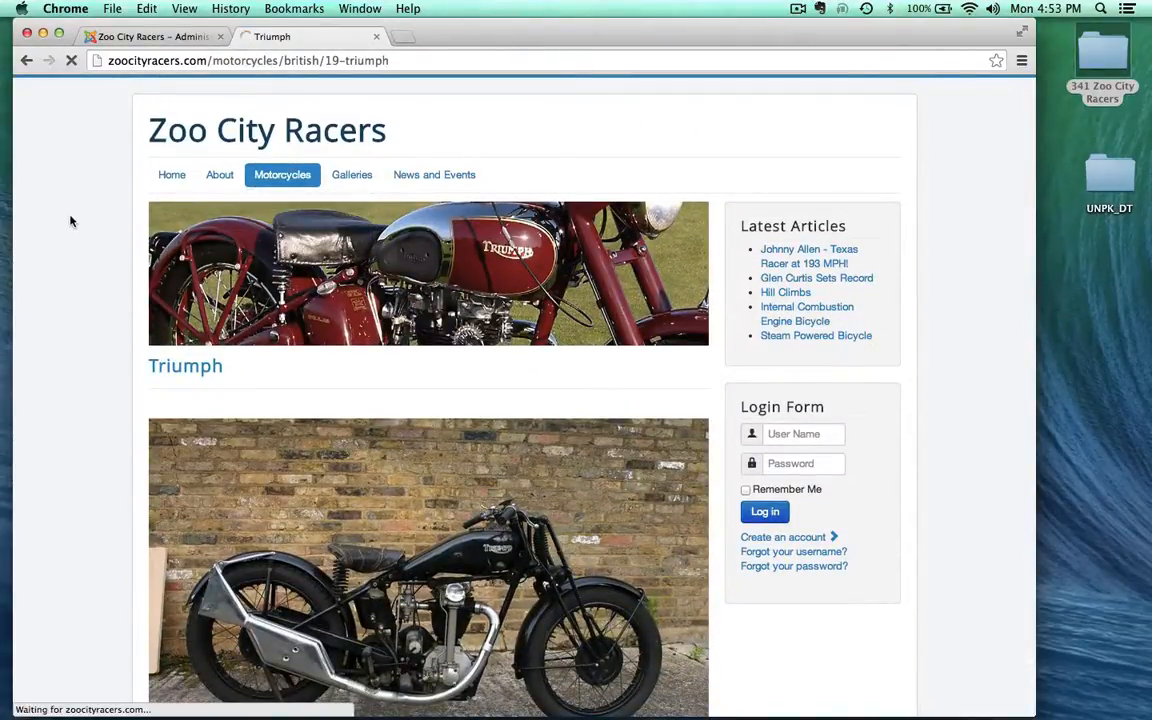
{"action": "scroll", "coordinate": [83, 337], "scroll_direction": "down", "scroll_amount": 3}
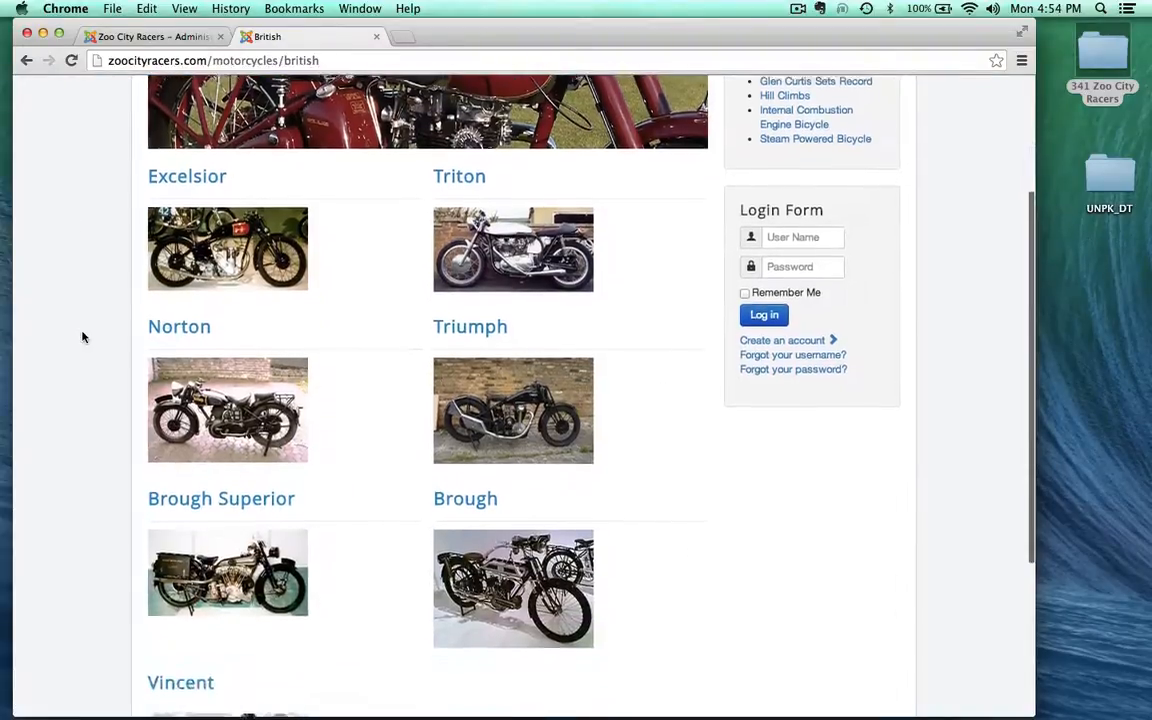
{"action": "scroll", "coordinate": [83, 337], "scroll_direction": "up", "scroll_amount": 3}
{"action": "scroll", "coordinate": [83, 337], "scroll_direction": "down", "scroll_amount": 1}
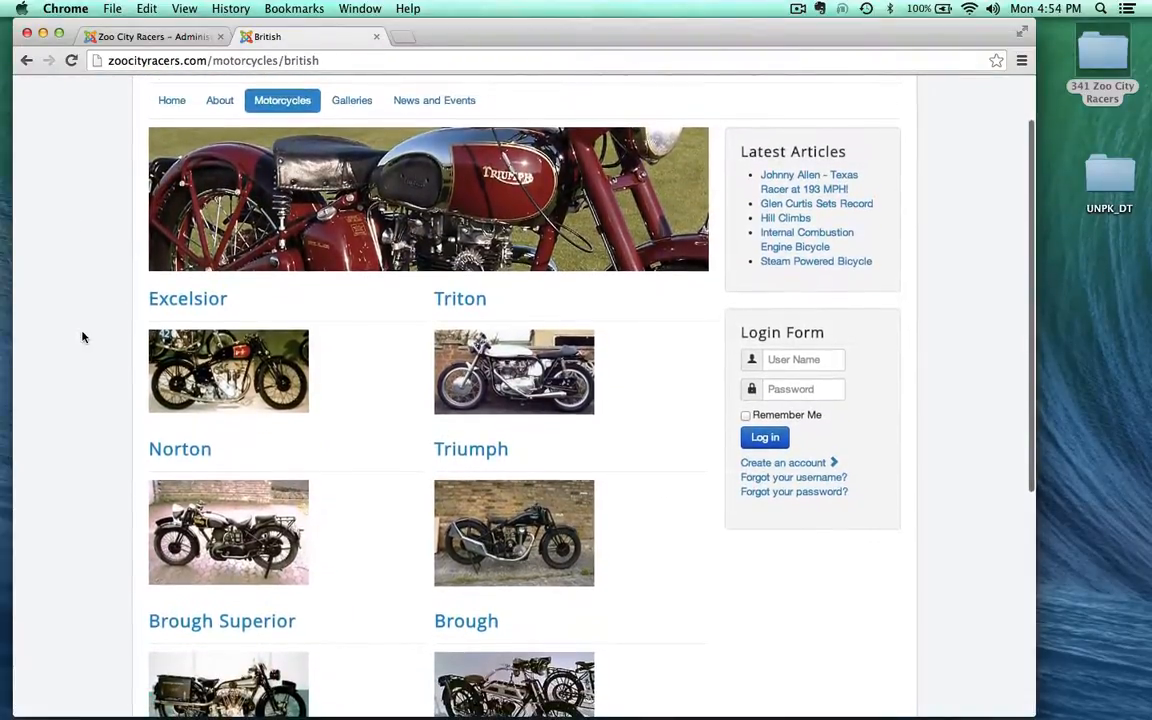
{"action": "left_click_drag", "start_coordinate": [424, 301], "coordinate": [488, 292]}
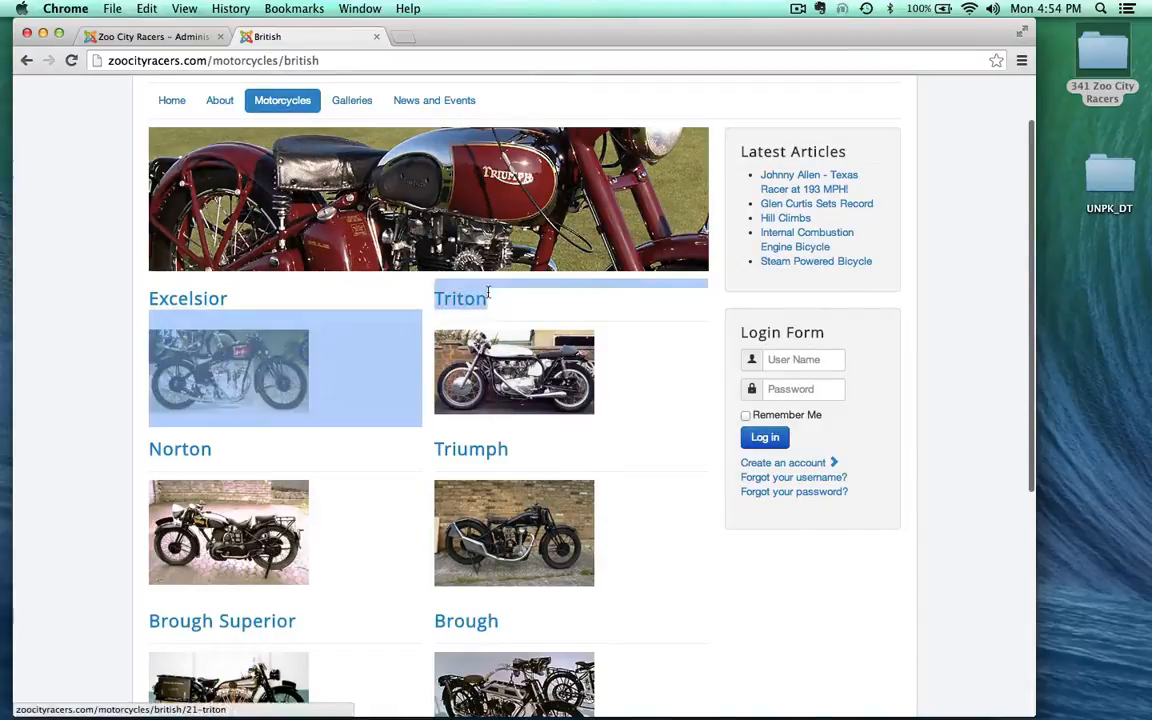
{"action": "left_click", "coordinate": [504, 299]}
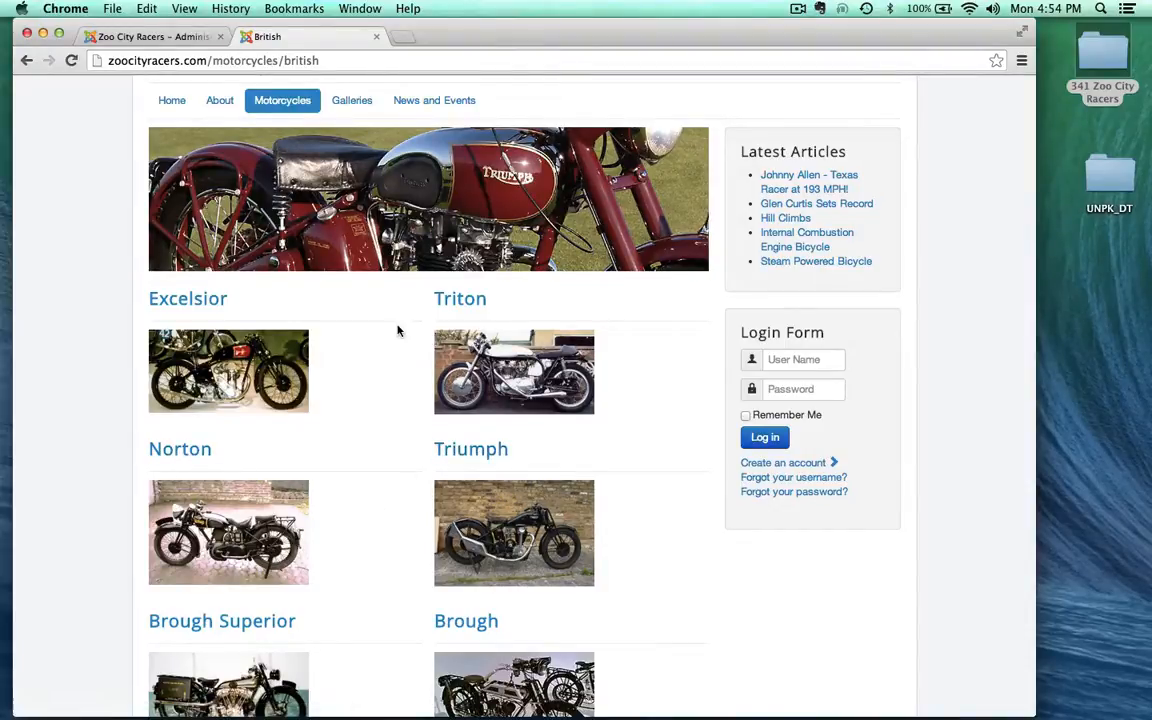
{"action": "scroll", "coordinate": [390, 408], "scroll_direction": "up", "scroll_amount": 2}
{"action": "scroll", "coordinate": [390, 408], "scroll_direction": "up", "scroll_amount": 2}
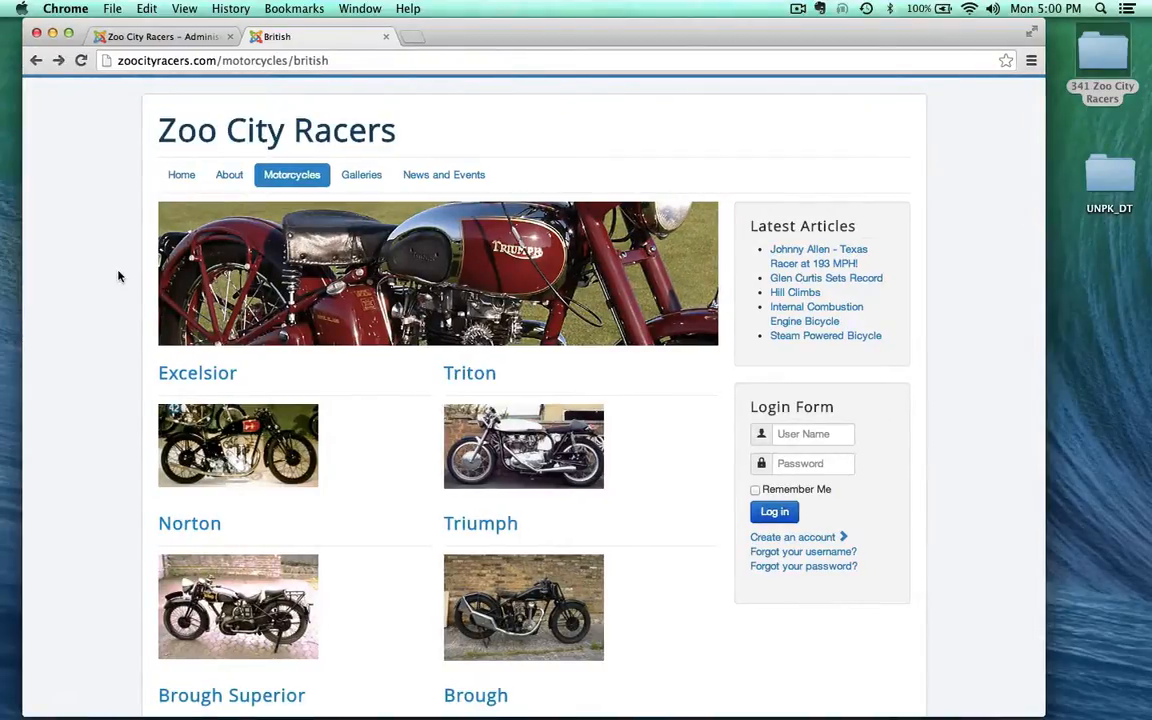
- Open the site's Races and Competitions page, and filter the administrator's article list to the Races and Competitions category
{"action": "mouse_move", "coordinate": [429, 184]}
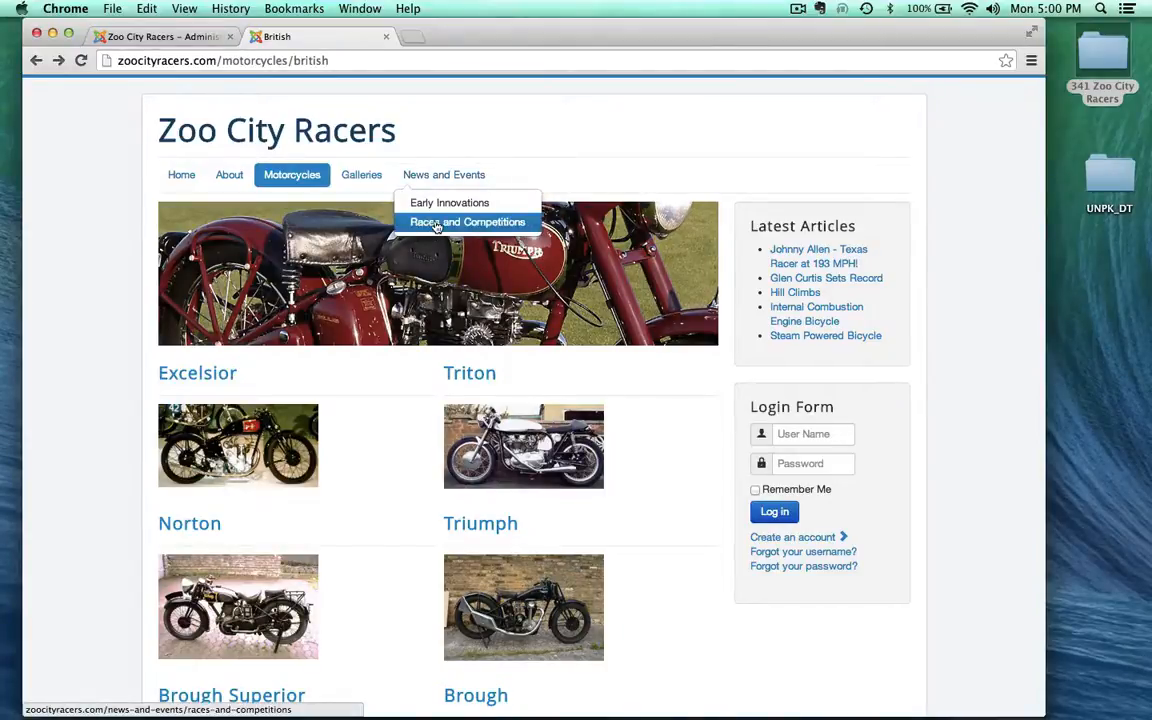
{"action": "left_click", "coordinate": [437, 223]}
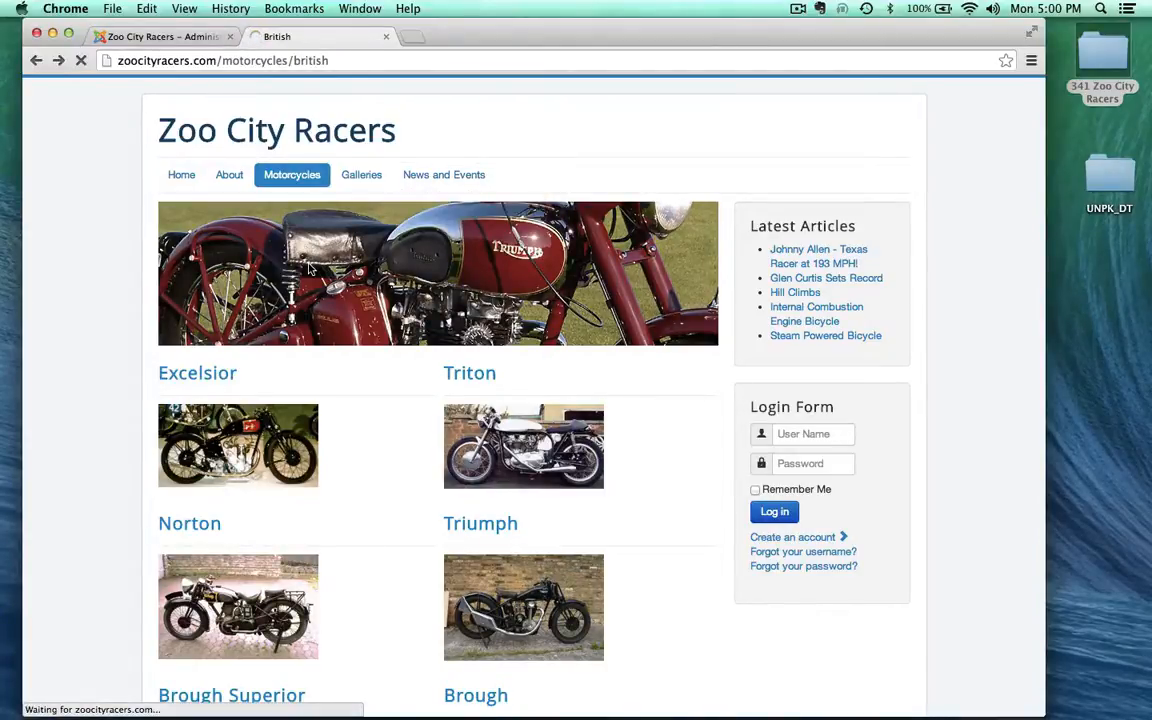
{"action": "left_click", "coordinate": [159, 36]}
{"action": "left_click", "coordinate": [432, 200]}
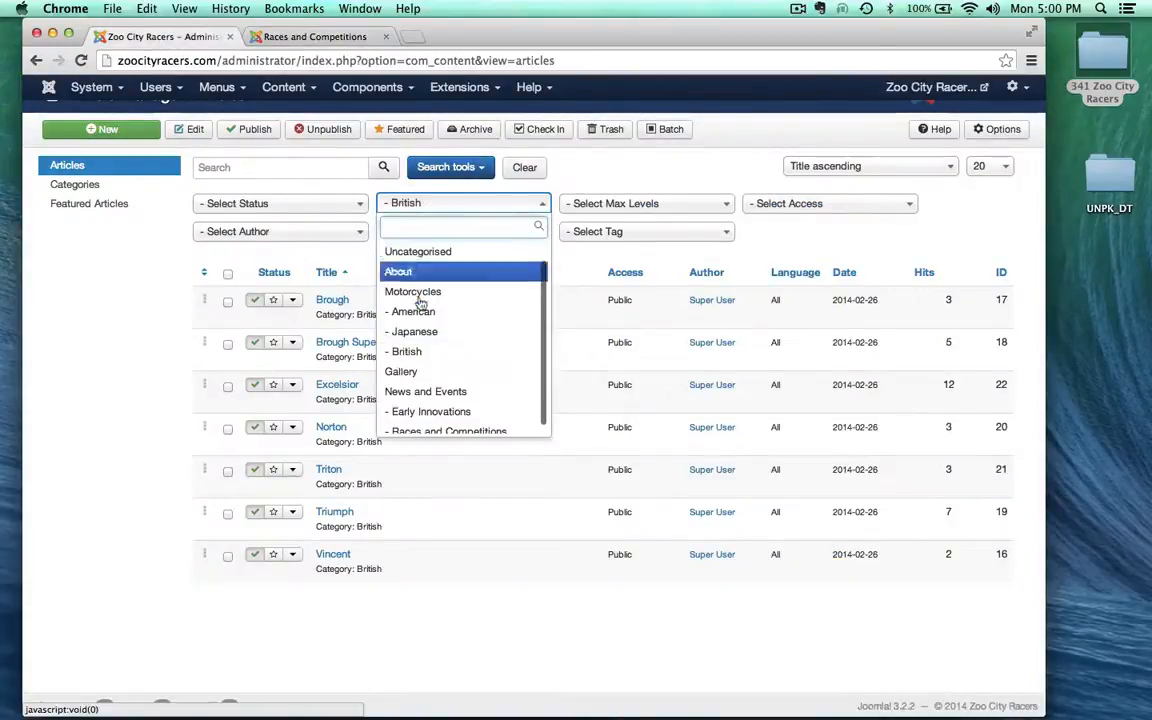
{"action": "left_click", "coordinate": [422, 426]}
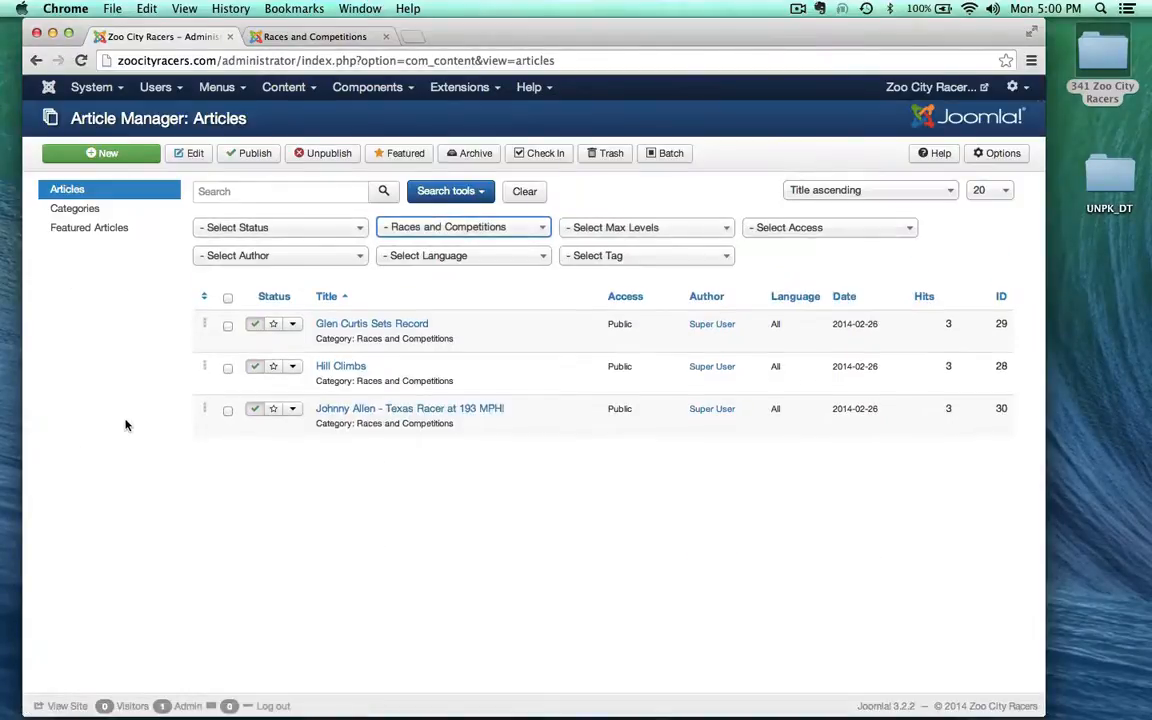
- Open the Hill Climbs article for editing and delete its placeholder text "Hill Climbs Events"
{"action": "left_click", "coordinate": [335, 367]}
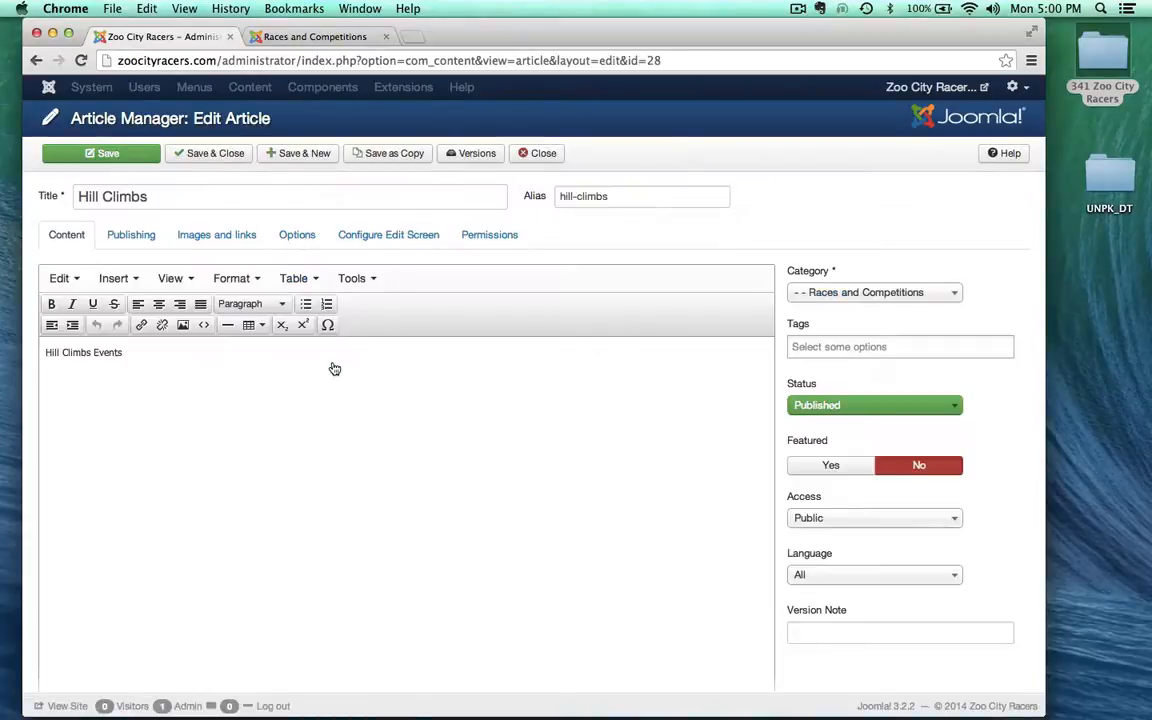
{"action": "scroll", "coordinate": [335, 369], "scroll_direction": "down", "scroll_amount": 3}
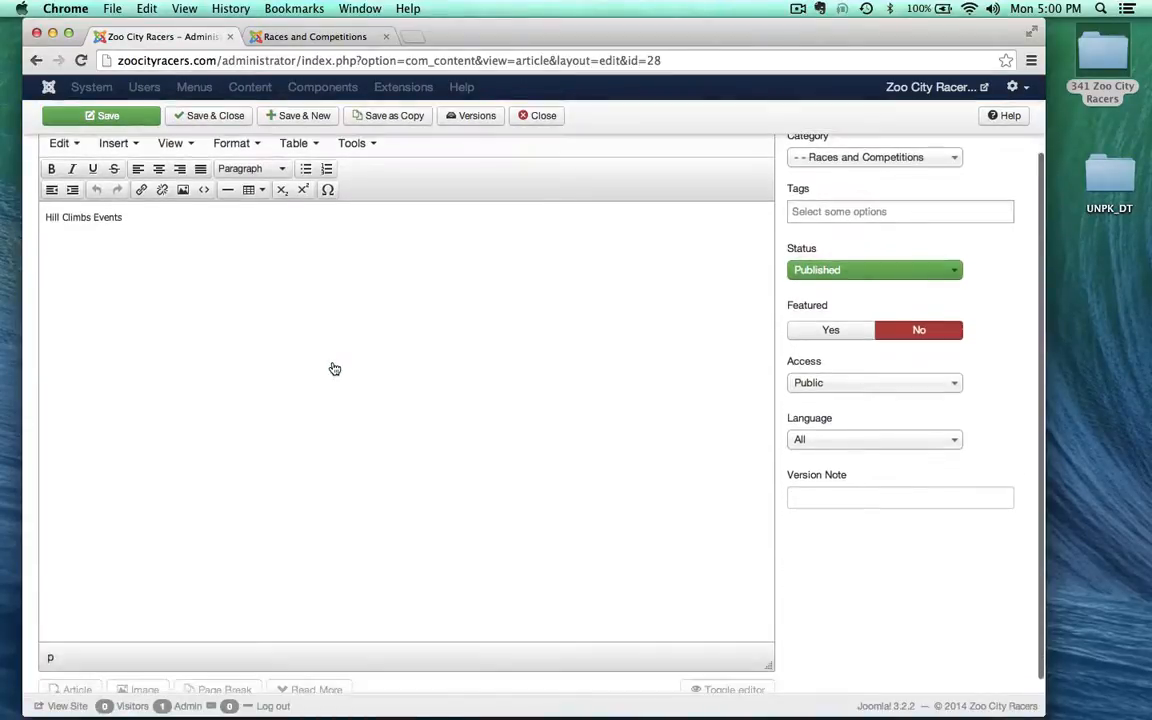
{"action": "scroll", "coordinate": [335, 369], "scroll_direction": "up", "scroll_amount": 1}
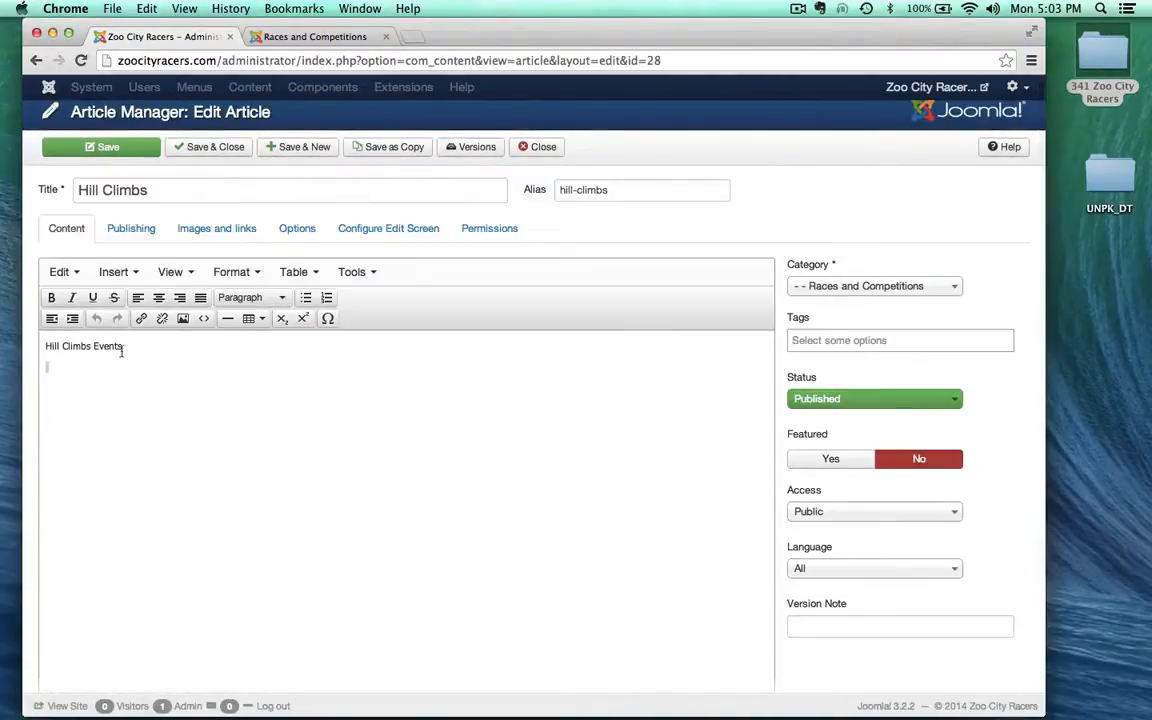
{"action": "left_click_drag", "start_coordinate": [123, 350], "coordinate": [33, 337]}
{"action": "key", "text": "BackSpace"}
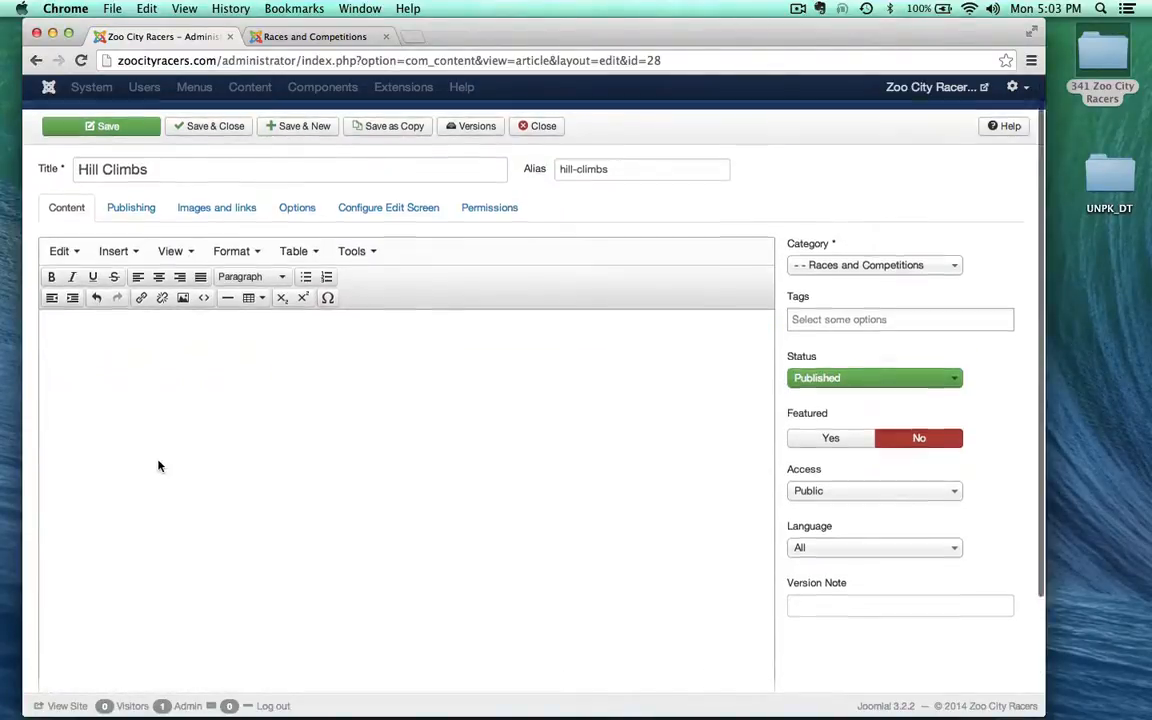
- Insert the image hillclimb_article.jpg from the races/hill_climbs folder into the Hill Climbs article and add a new line below it
{"action": "scroll", "coordinate": [159, 463], "scroll_direction": "down", "scroll_amount": 4}
{"action": "left_click", "coordinate": [144, 647]}
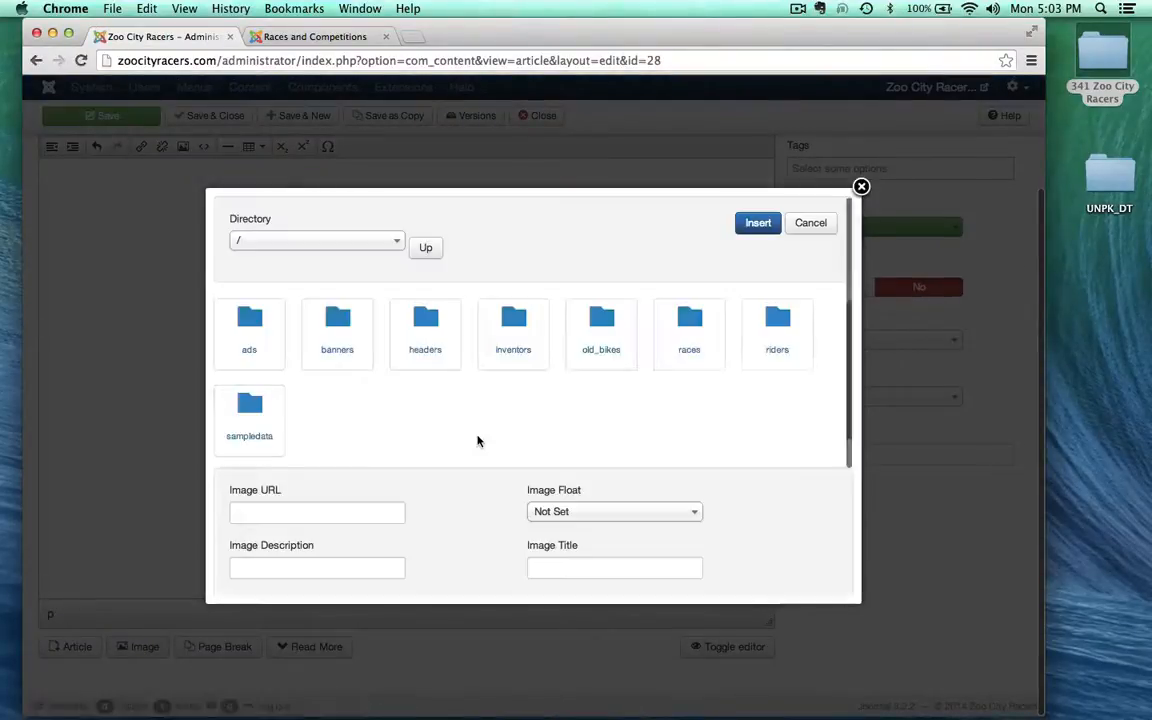
{"action": "left_click", "coordinate": [688, 322]}
{"action": "left_click", "coordinate": [249, 325]}
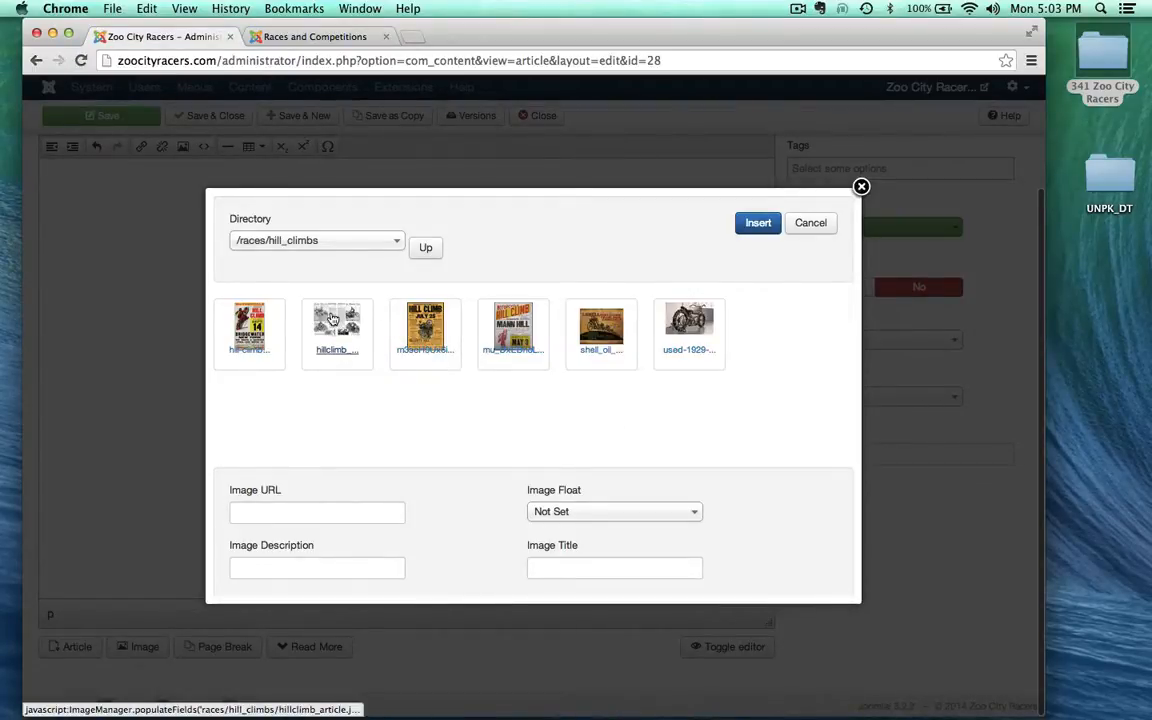
{"action": "left_click", "coordinate": [335, 320]}
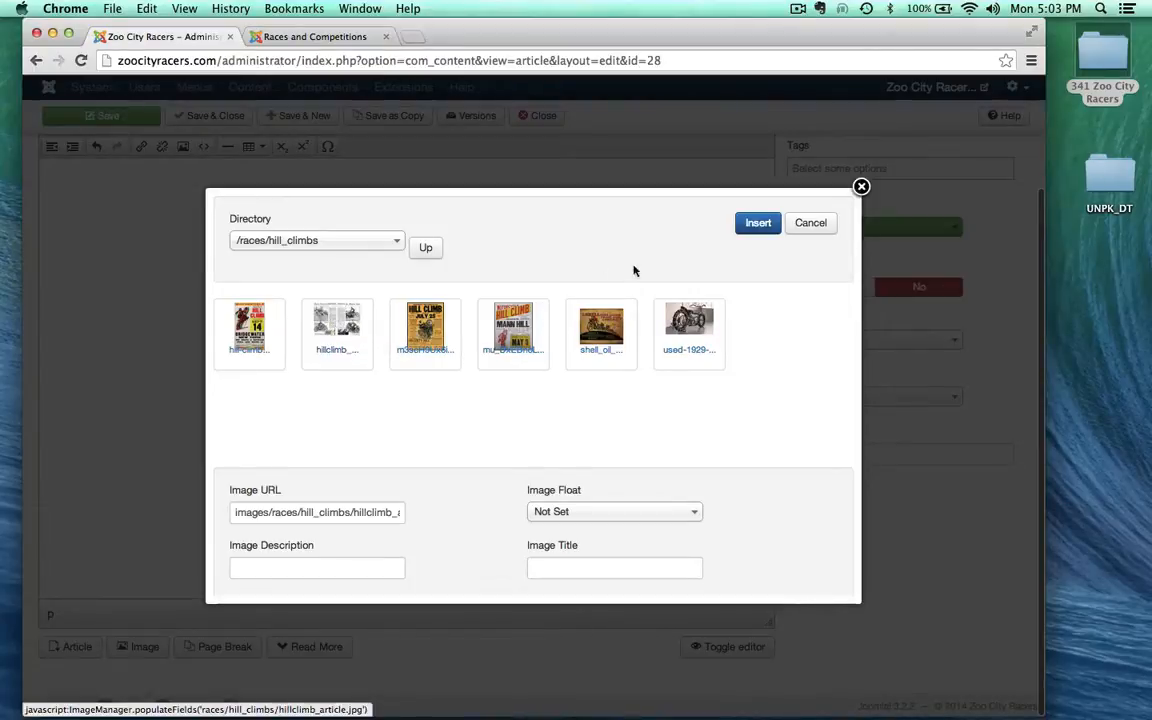
{"action": "left_click", "coordinate": [751, 226]}
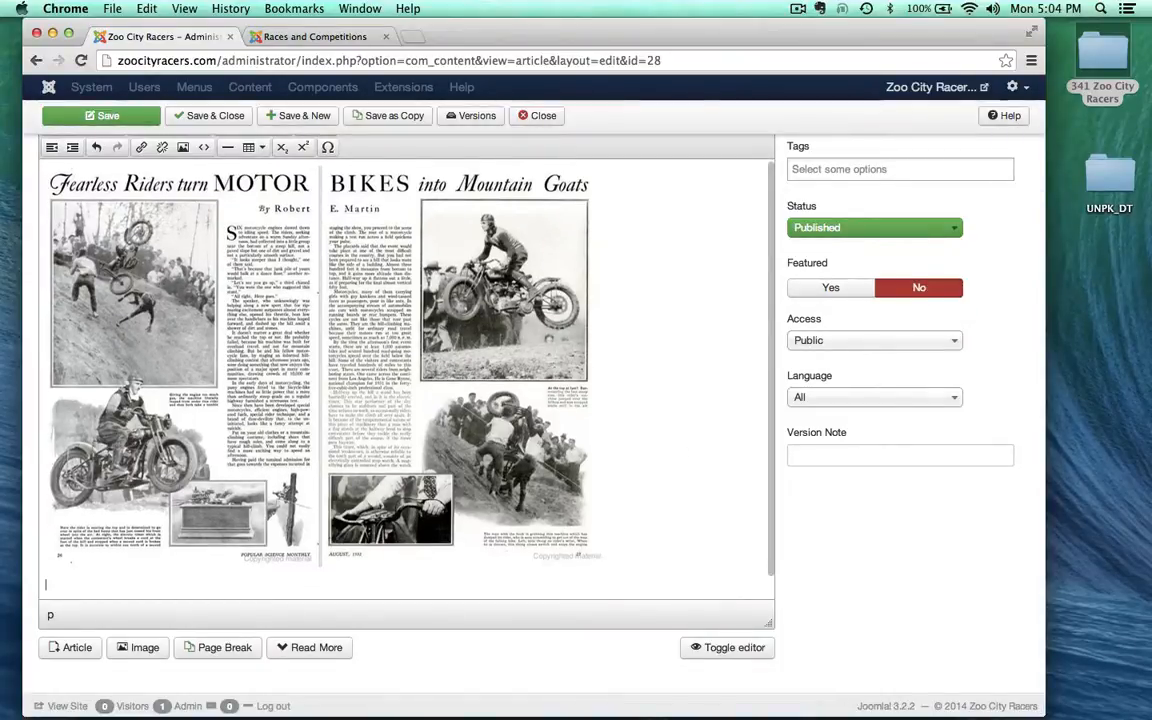
{"action": "key", "text": "Return"}
- Open the Hill Climbs article's image settings and bring up the image chooser for the intro image
{"action": "scroll", "coordinate": [498, 362], "scroll_direction": "up", "scroll_amount": 5}
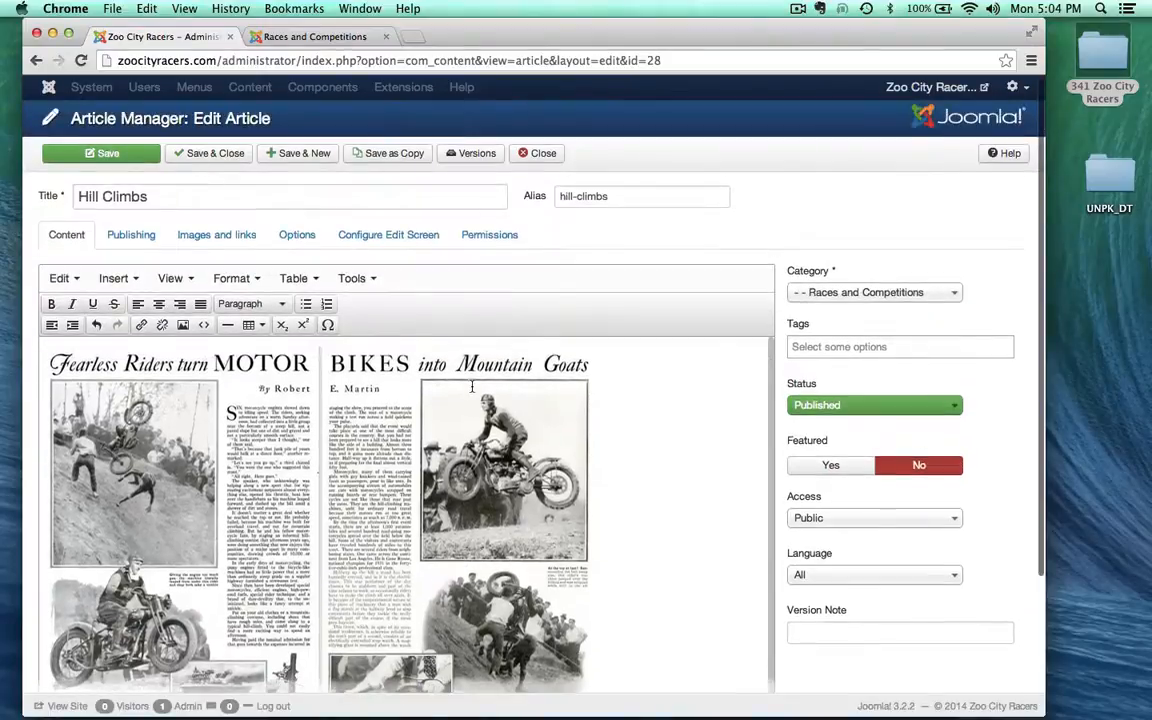
{"action": "scroll", "coordinate": [473, 386], "scroll_direction": "down", "scroll_amount": 3}
{"action": "scroll", "coordinate": [472, 386], "scroll_direction": "up", "scroll_amount": 5}
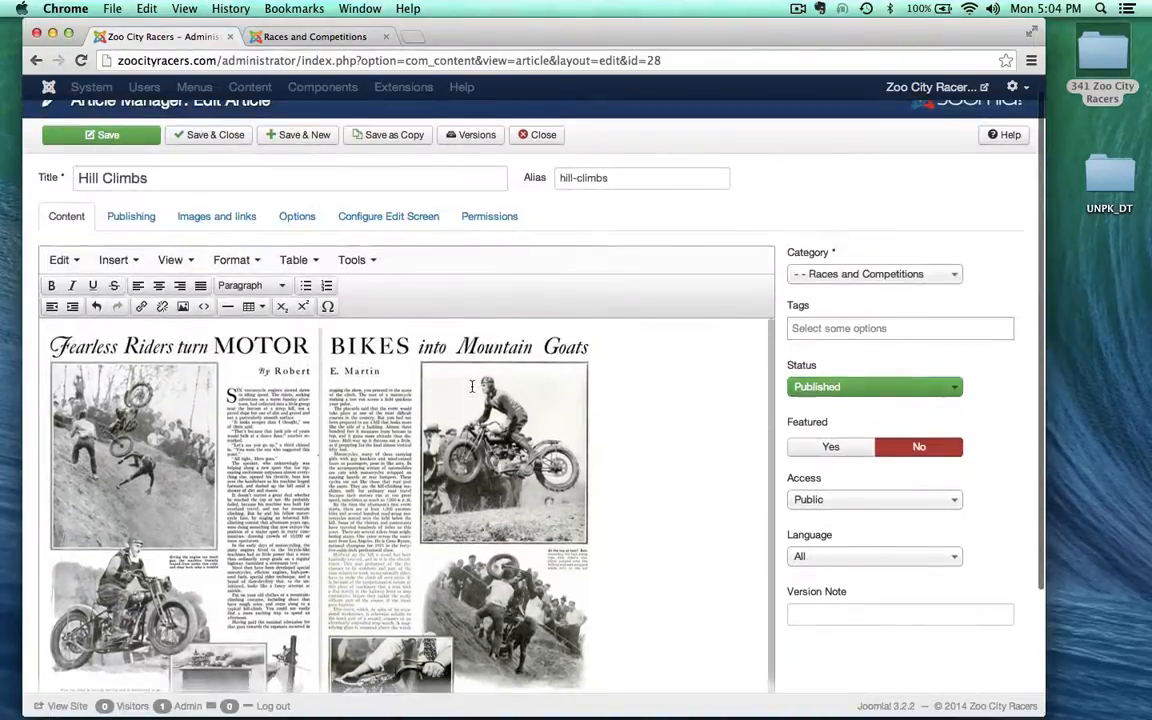
{"action": "scroll", "coordinate": [472, 386], "scroll_direction": "down", "scroll_amount": 2}
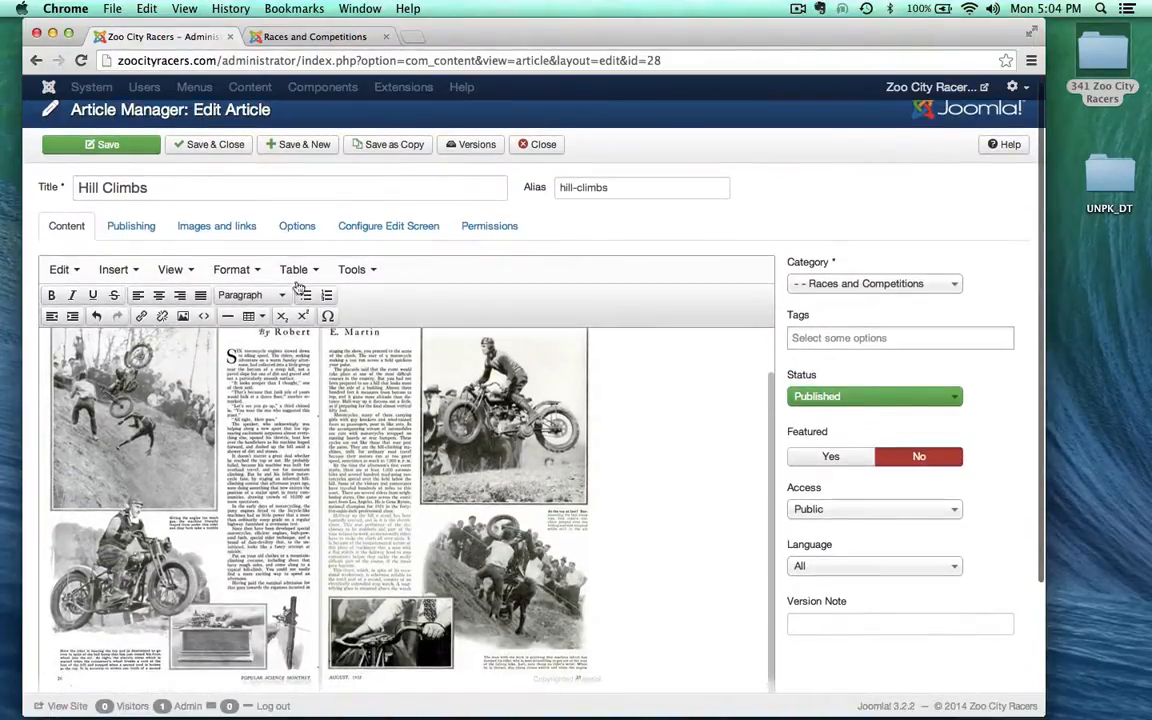
{"action": "left_click", "coordinate": [219, 226]}
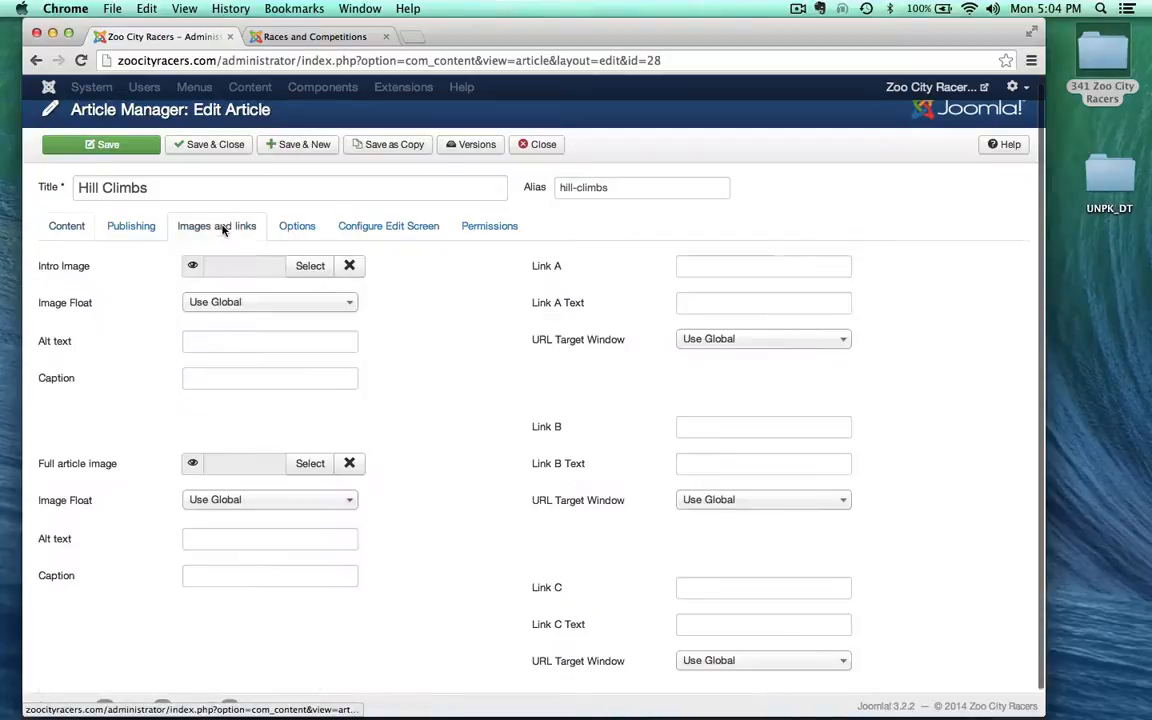
{"action": "left_click", "coordinate": [315, 272]}
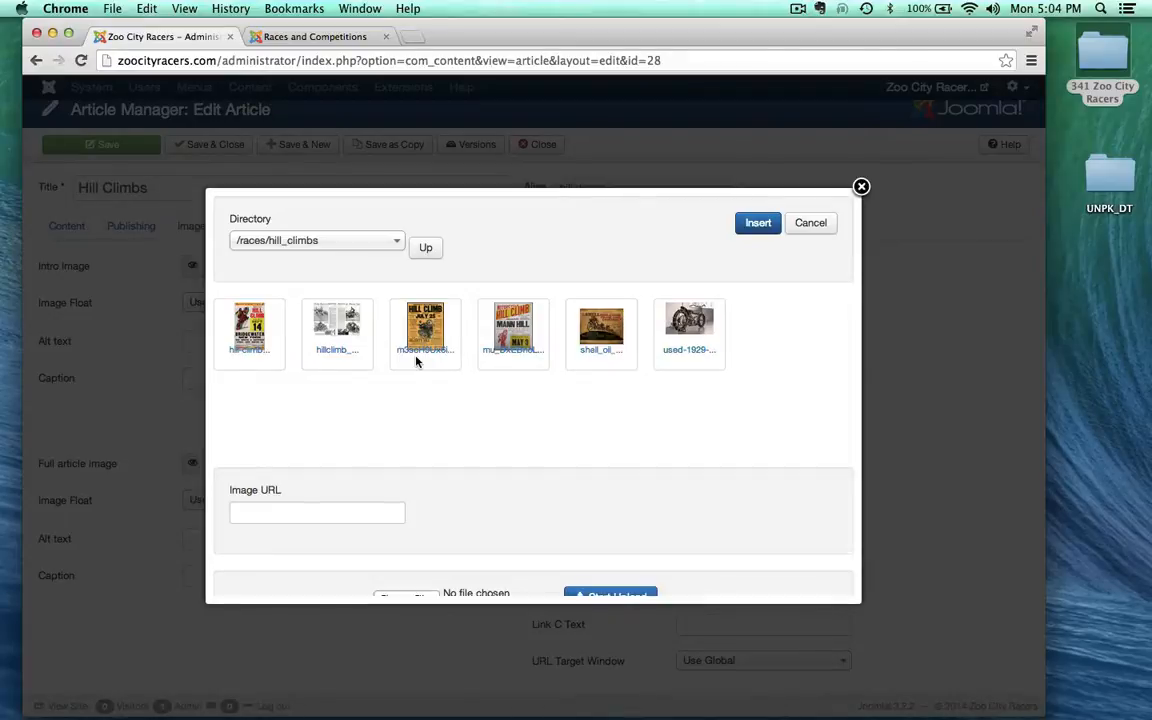
{"action": "scroll", "coordinate": [345, 378], "scroll_direction": "down", "scroll_amount": 3}
{"action": "scroll", "coordinate": [345, 378], "scroll_direction": "up", "scroll_amount": 3}
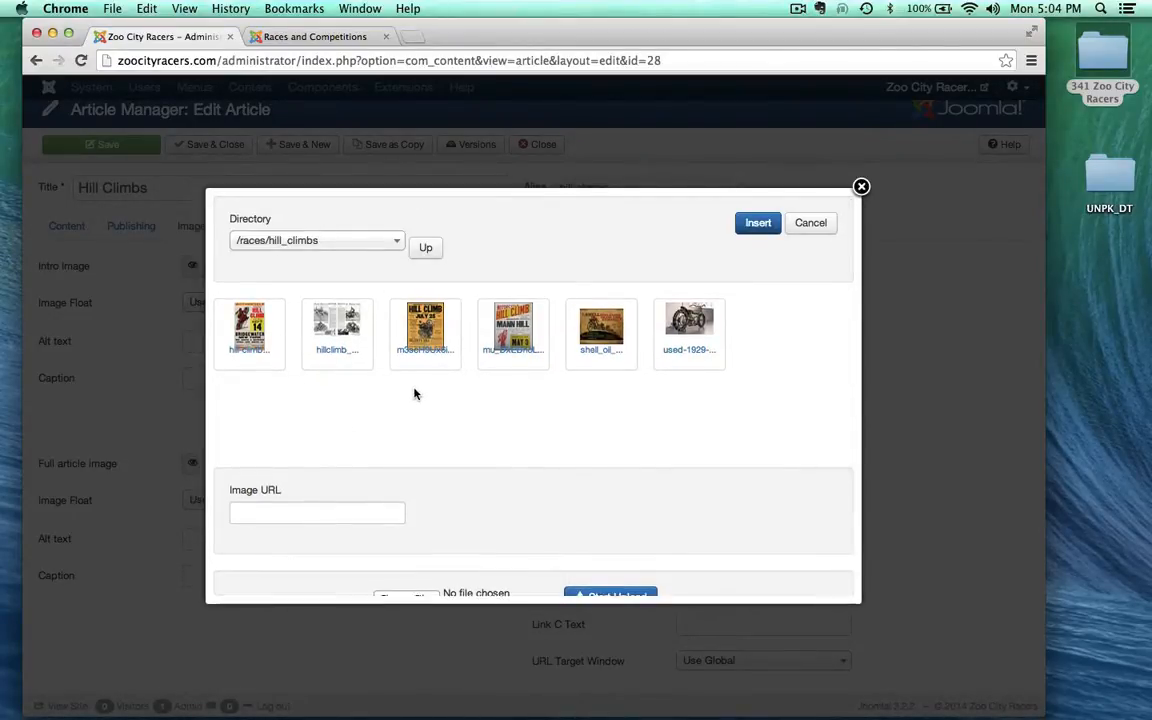
{"action": "scroll", "coordinate": [415, 394], "scroll_direction": "down", "scroll_amount": 3}
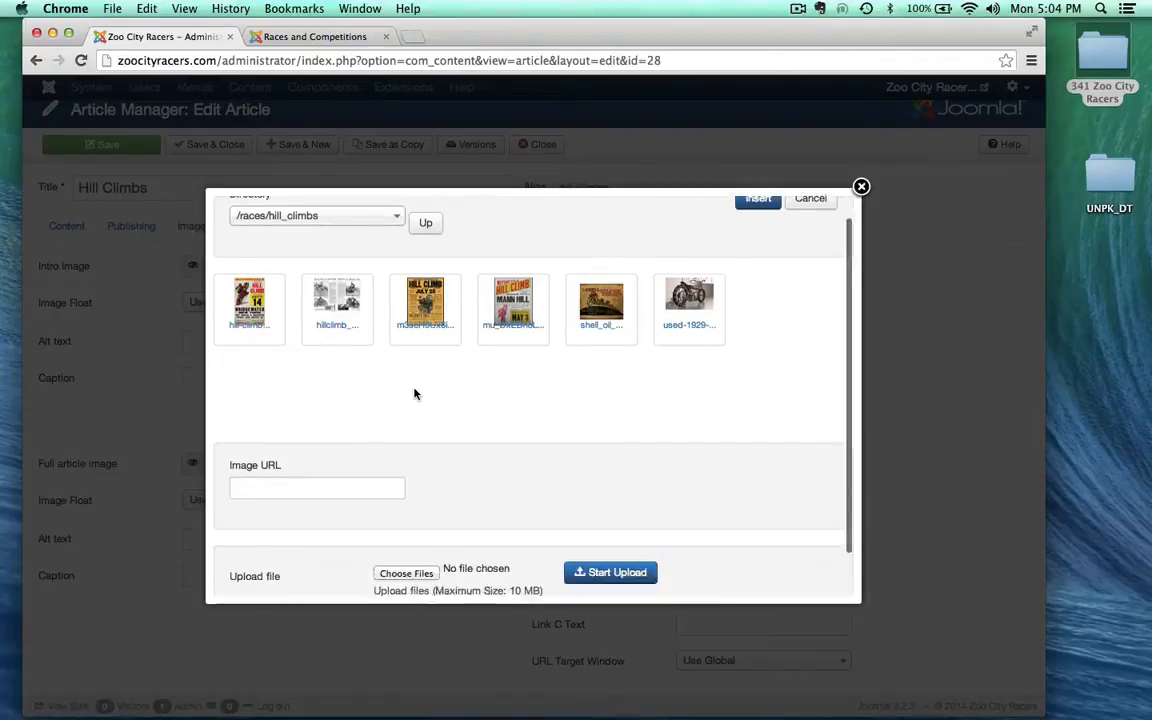
- Upload hillclimb_article_sm.jpg from the local hill_climbs folder to races/hill_climbs and insert it as the intro image
{"action": "left_click", "coordinate": [415, 525]}
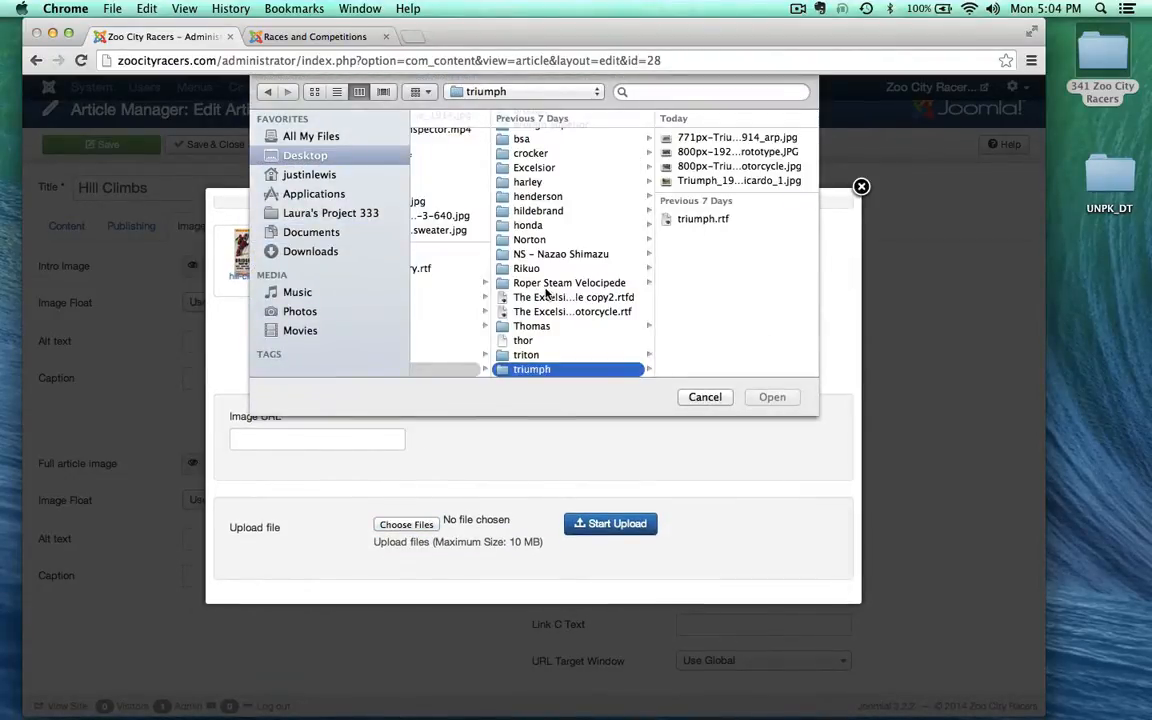
{"action": "scroll", "coordinate": [545, 293], "scroll_direction": "left", "scroll_amount": 3}
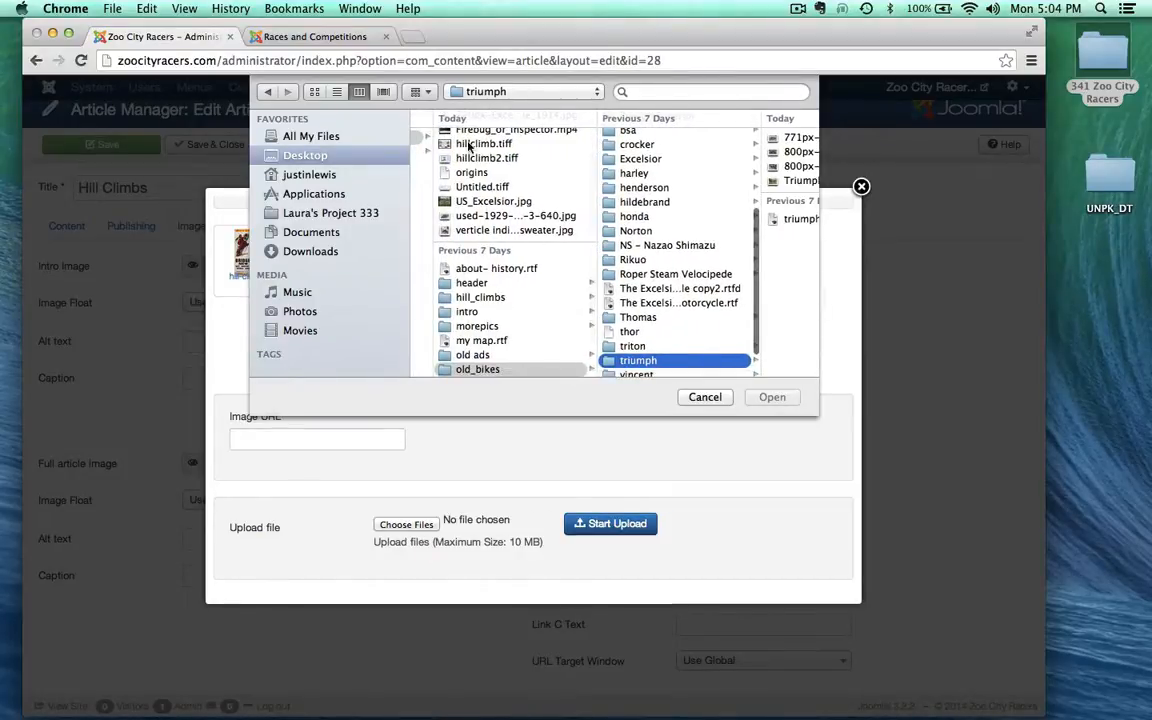
{"action": "scroll", "coordinate": [500, 296], "scroll_direction": "left", "scroll_amount": 1}
{"action": "left_click", "coordinate": [476, 298]}
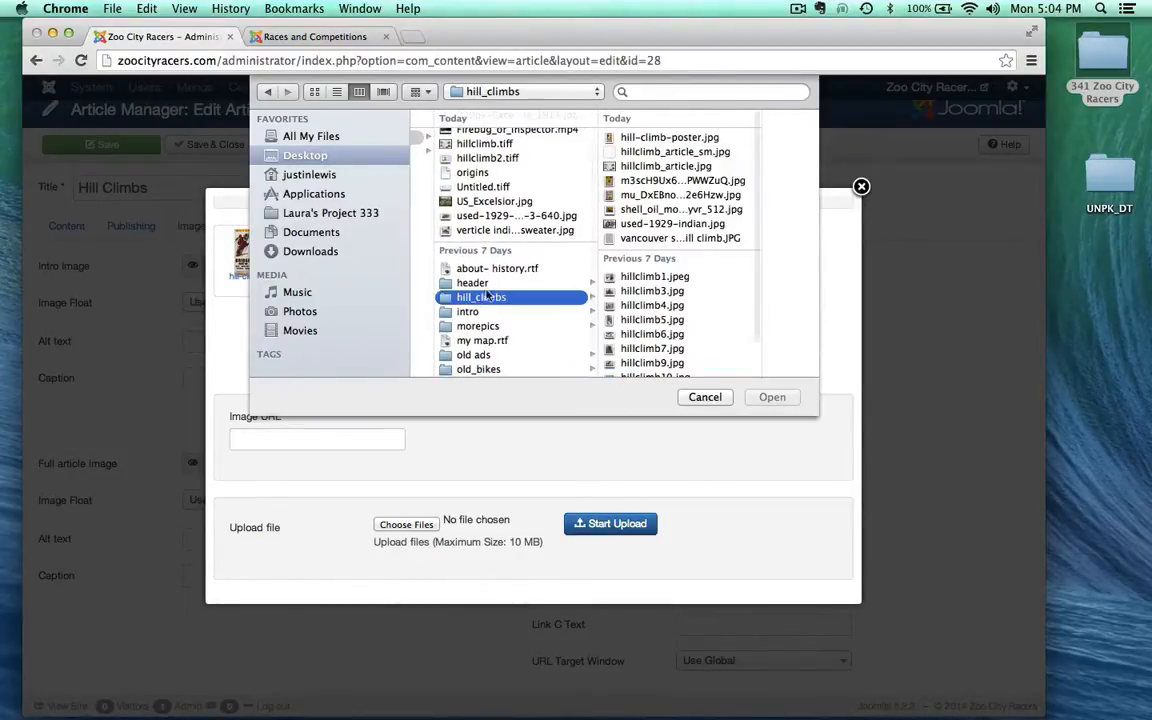
{"action": "left_click", "coordinate": [640, 152]}
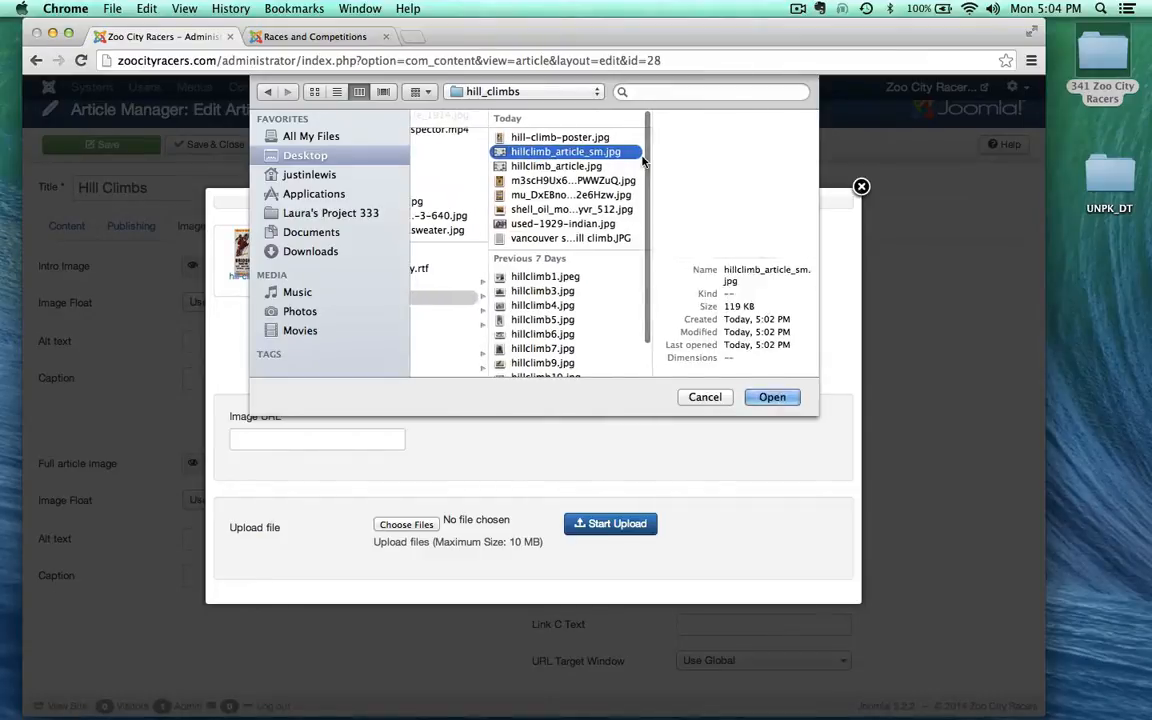
{"action": "double_click", "coordinate": [640, 152]}
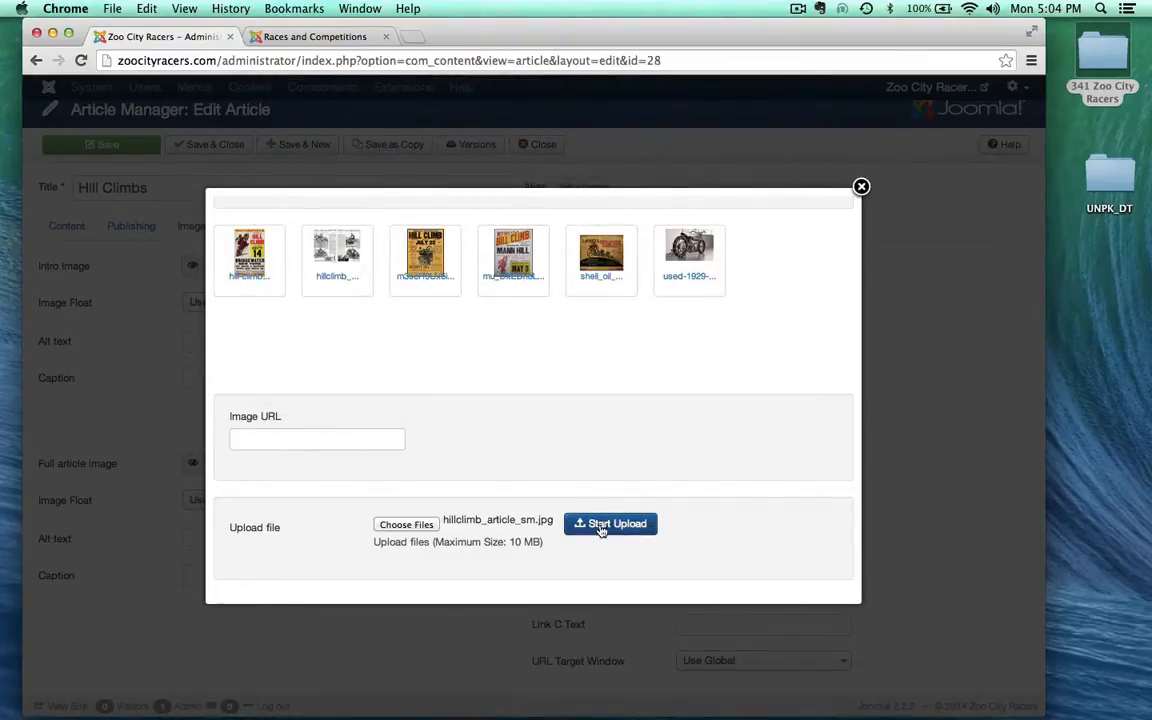
{"action": "left_click", "coordinate": [609, 524]}
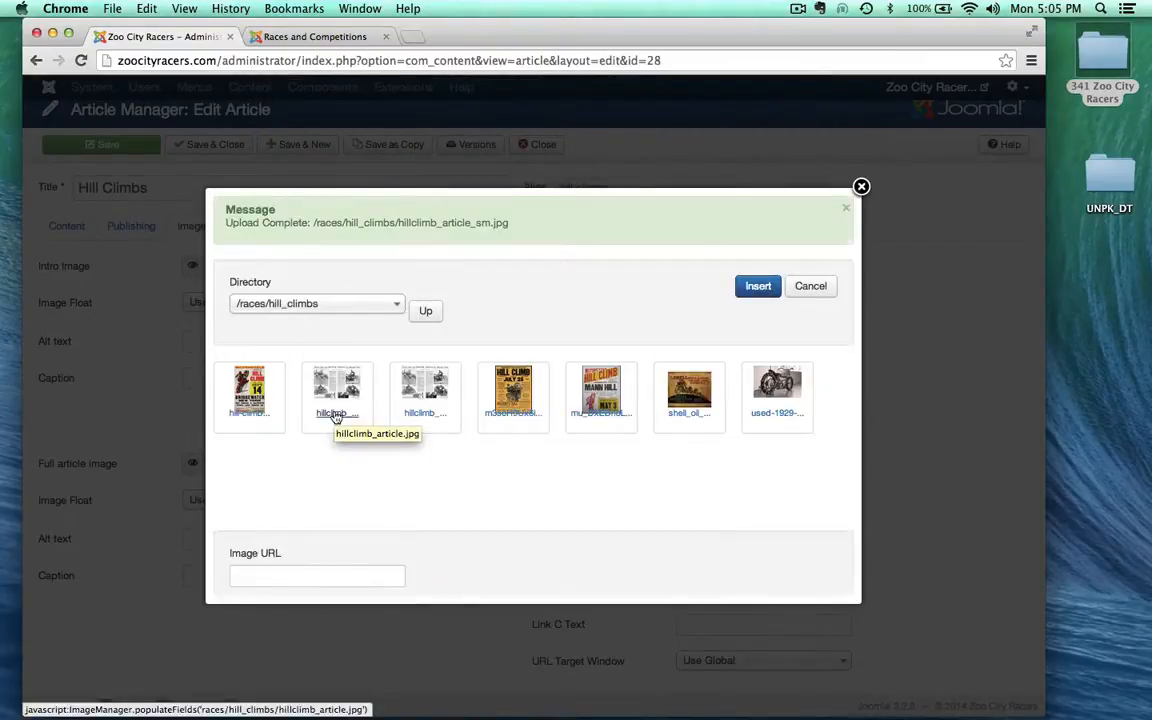
{"action": "left_click", "coordinate": [432, 388]}
{"action": "left_click", "coordinate": [760, 286]}
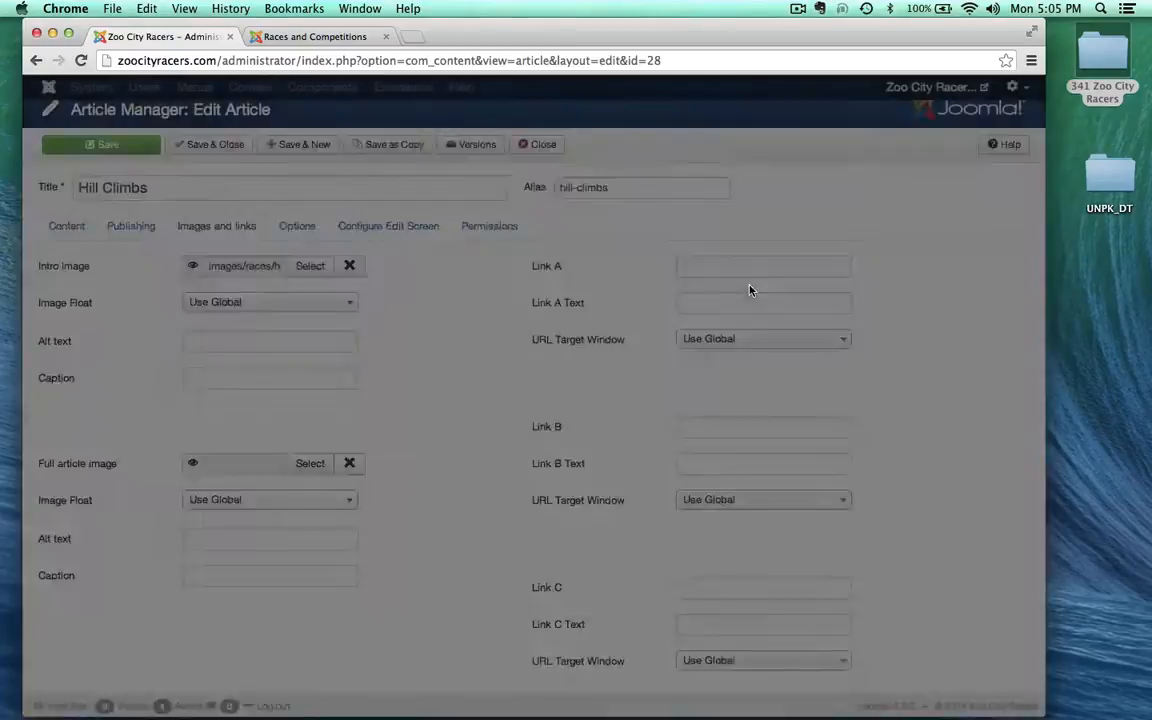
- Insert a Read More break above the magazine image in the Hill Climbs article's content
{"action": "left_click", "coordinate": [67, 226]}
{"action": "scroll", "coordinate": [212, 487], "scroll_direction": "down", "scroll_amount": 4}
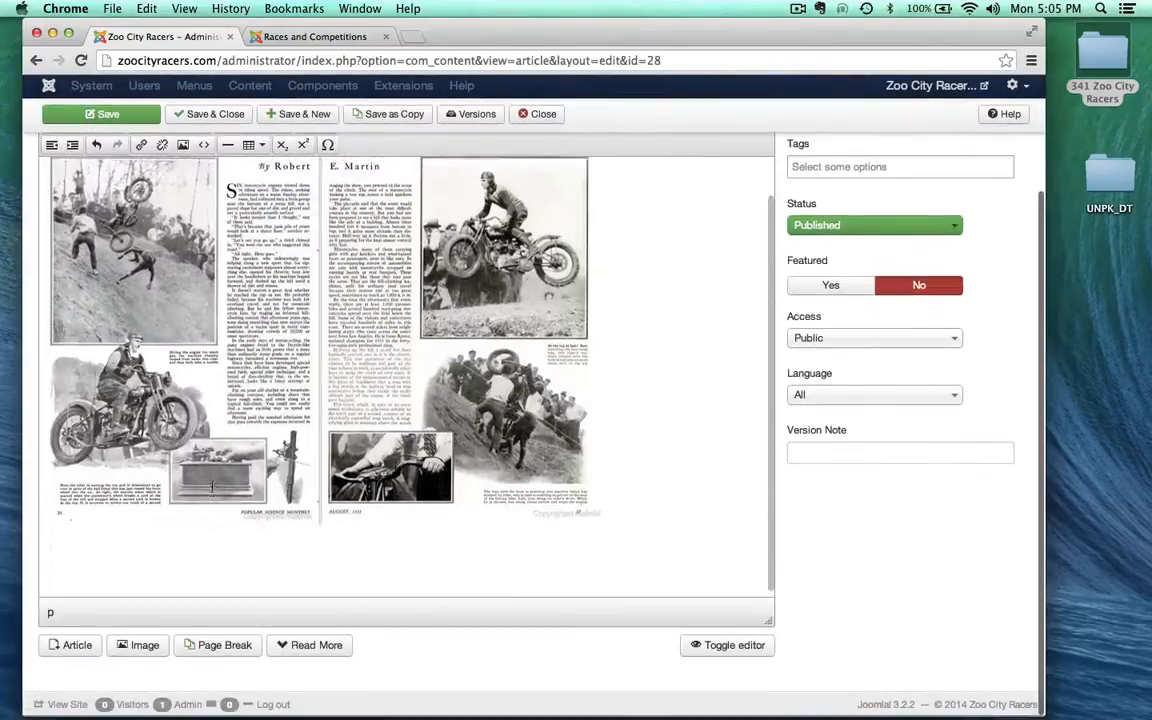
{"action": "scroll", "coordinate": [212, 487], "scroll_direction": "up", "scroll_amount": 5}
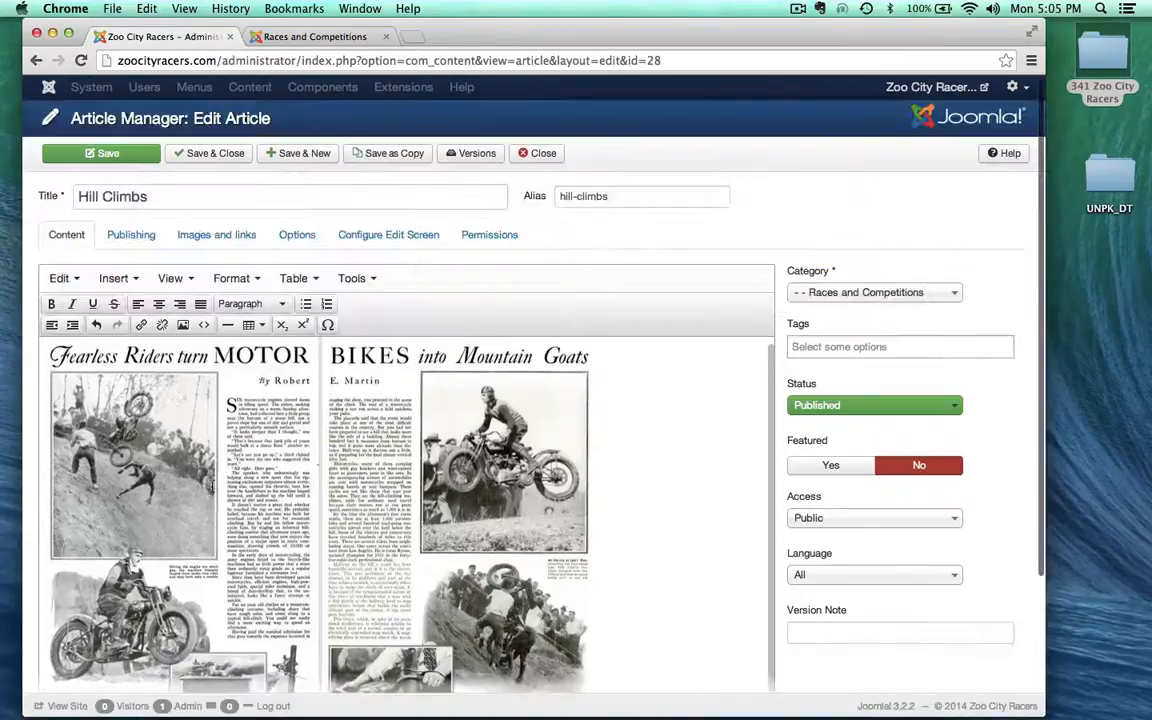
{"action": "left_click", "coordinate": [53, 355]}
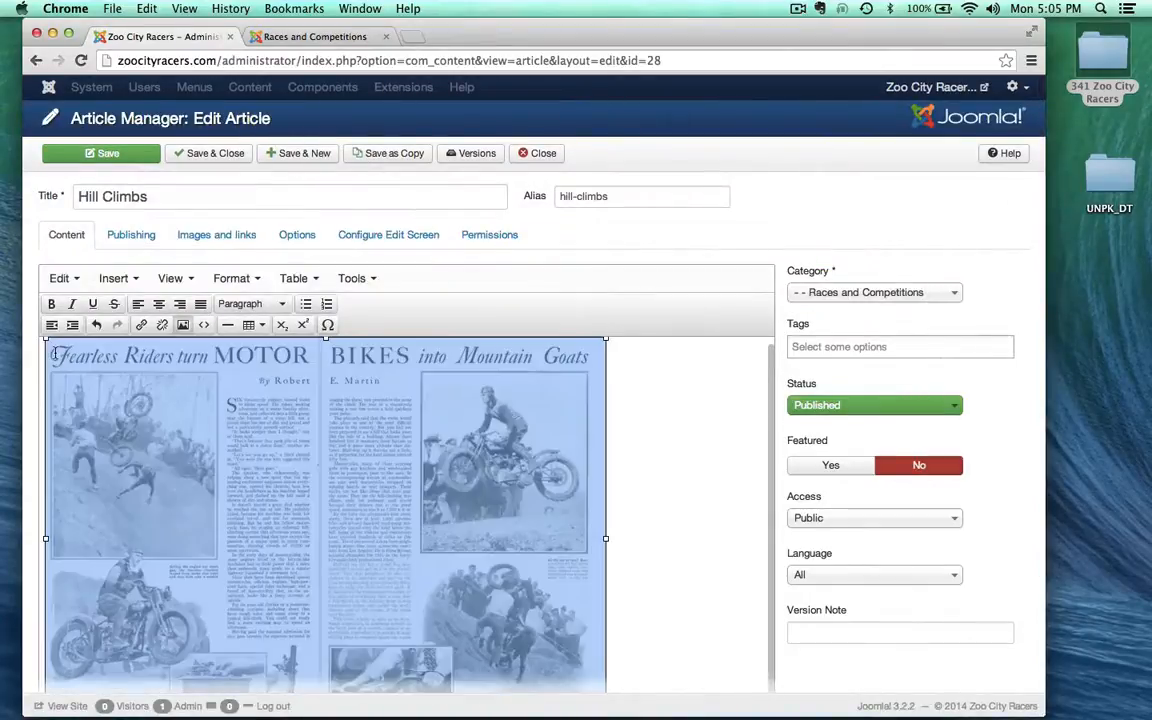
{"action": "scroll", "coordinate": [53, 355], "scroll_direction": "down", "scroll_amount": 1}
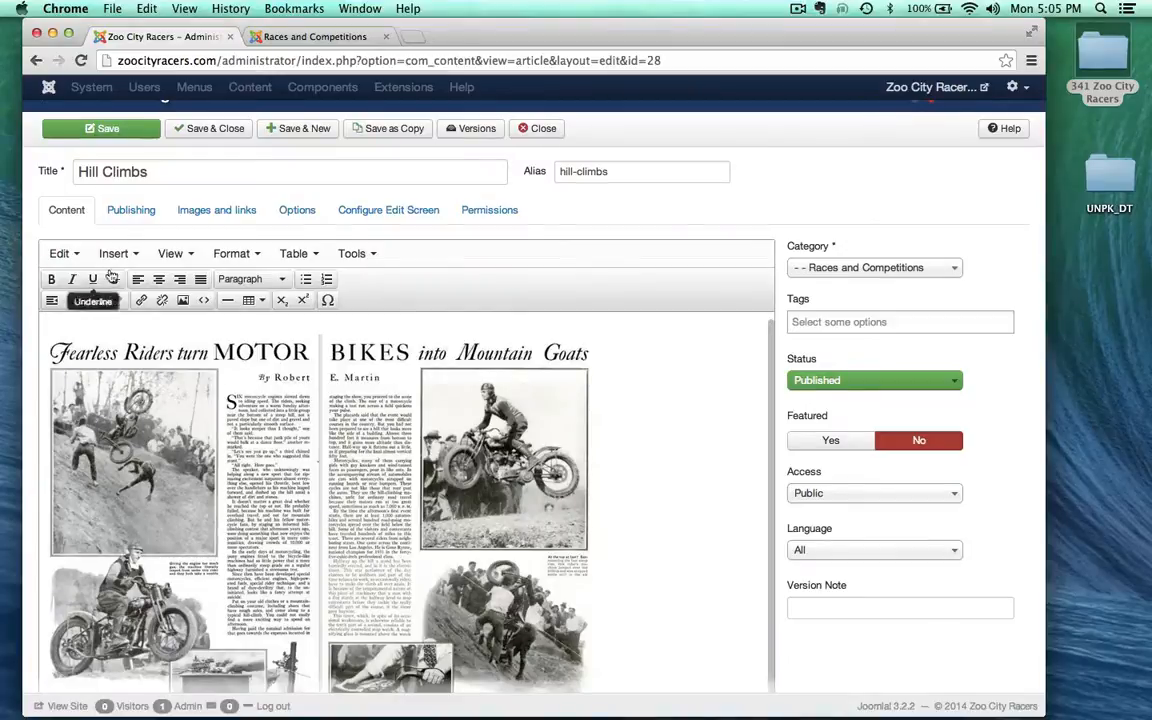
{"action": "left_click", "coordinate": [185, 211]}
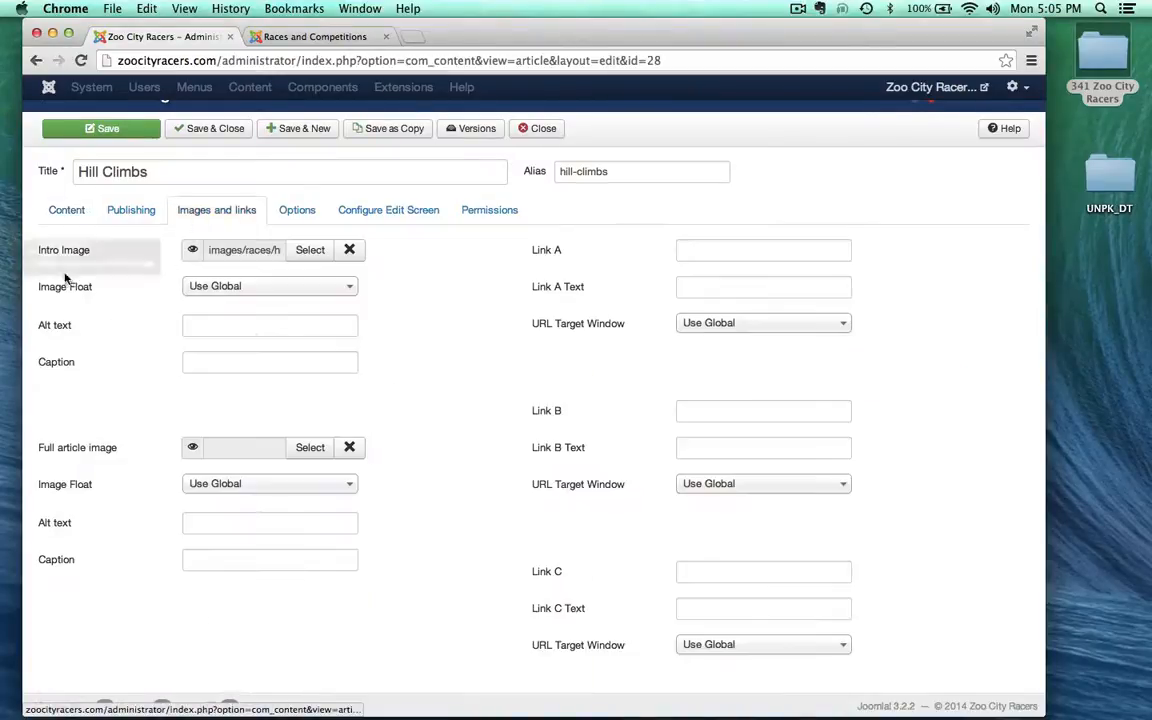
{"action": "left_click", "coordinate": [68, 211]}
{"action": "scroll", "coordinate": [375, 421], "scroll_direction": "down", "scroll_amount": 3}
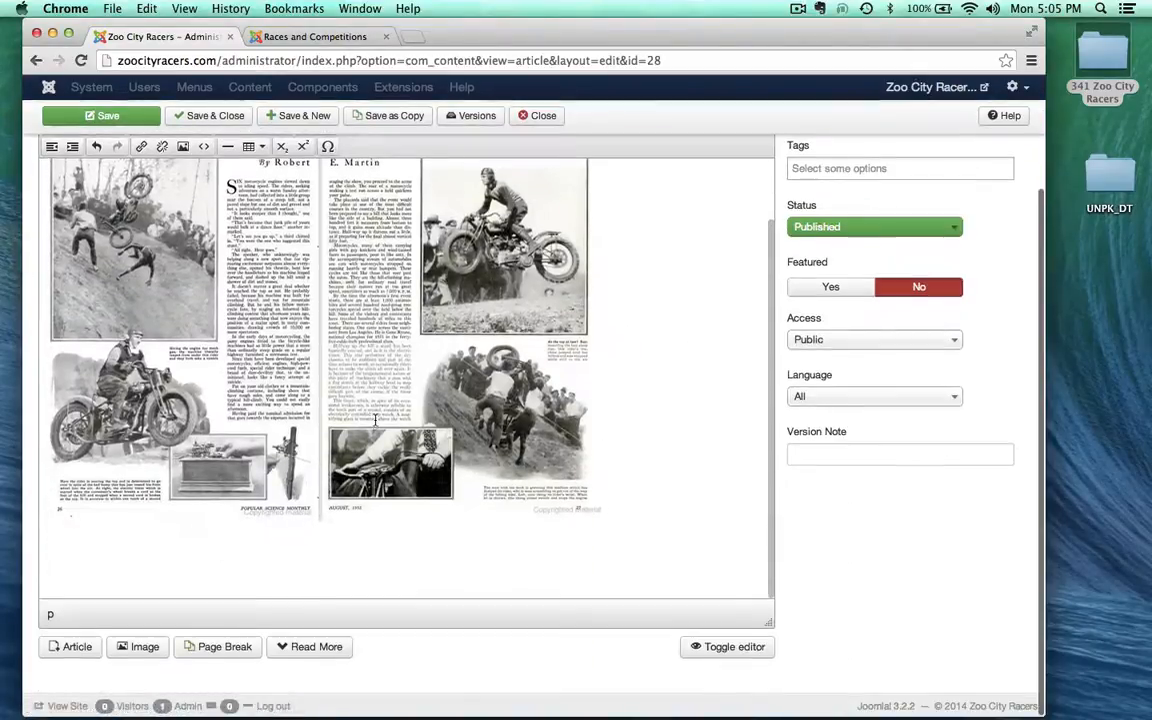
{"action": "scroll", "coordinate": [322, 564], "scroll_direction": "up", "scroll_amount": 5}
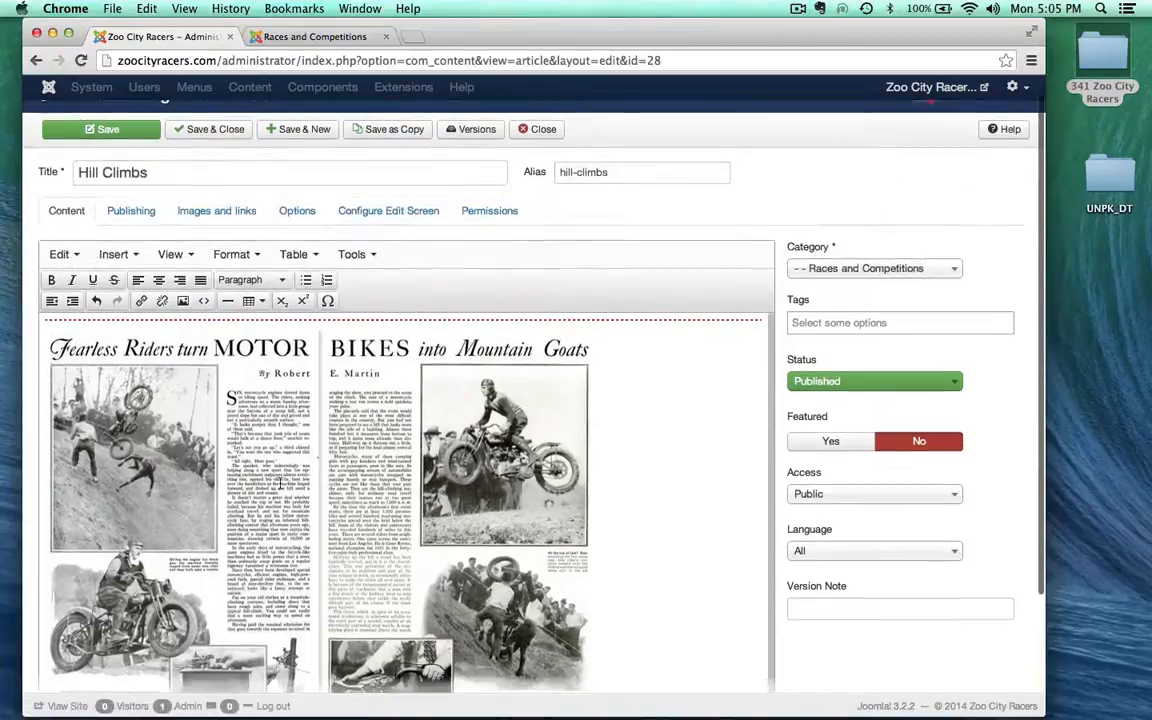
- Review the Hill Climbs article content down to the blank space below the image, and save the article
{"action": "scroll", "coordinate": [282, 482], "scroll_direction": "up", "scroll_amount": 1}
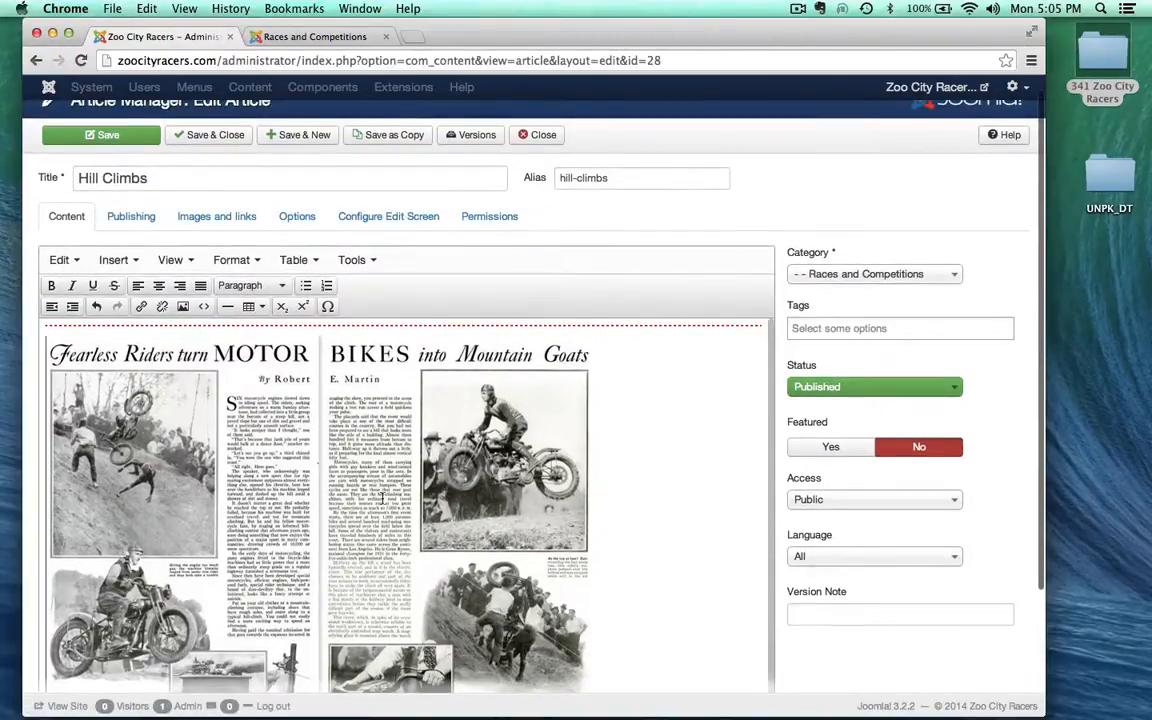
{"action": "scroll", "coordinate": [382, 497], "scroll_direction": "down", "scroll_amount": 5}
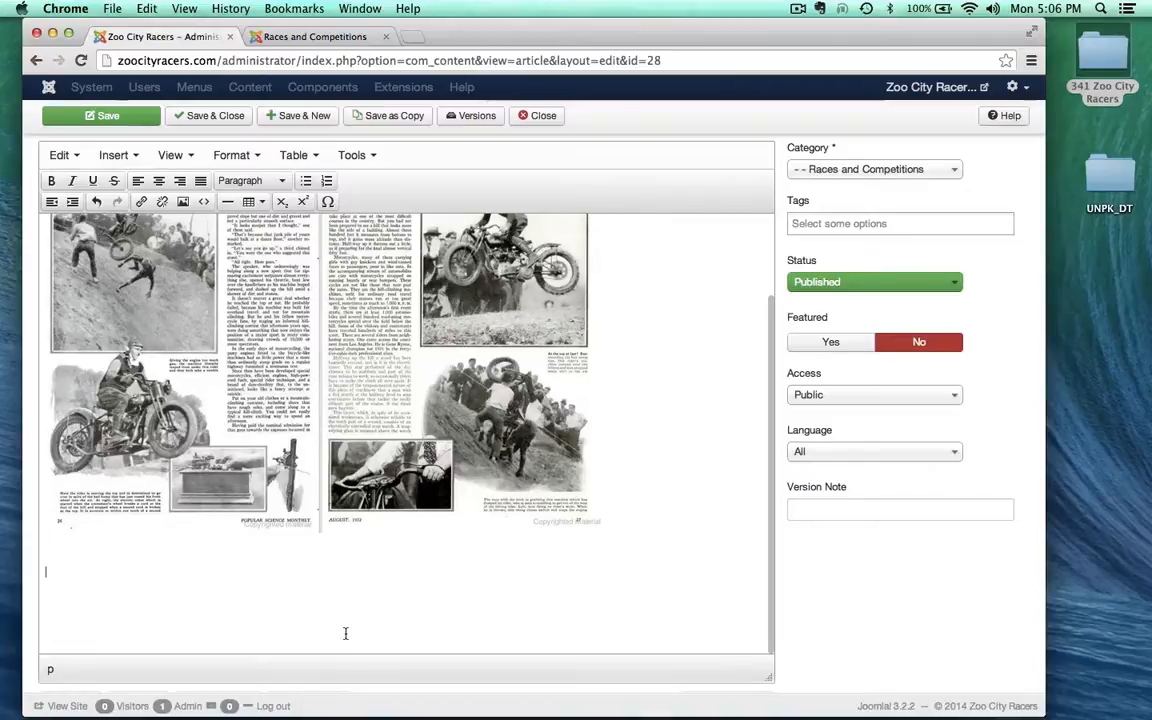
{"action": "scroll", "coordinate": [345, 632], "scroll_direction": "up", "scroll_amount": 1}
{"action": "scroll", "coordinate": [345, 632], "scroll_direction": "up", "scroll_amount": 10}
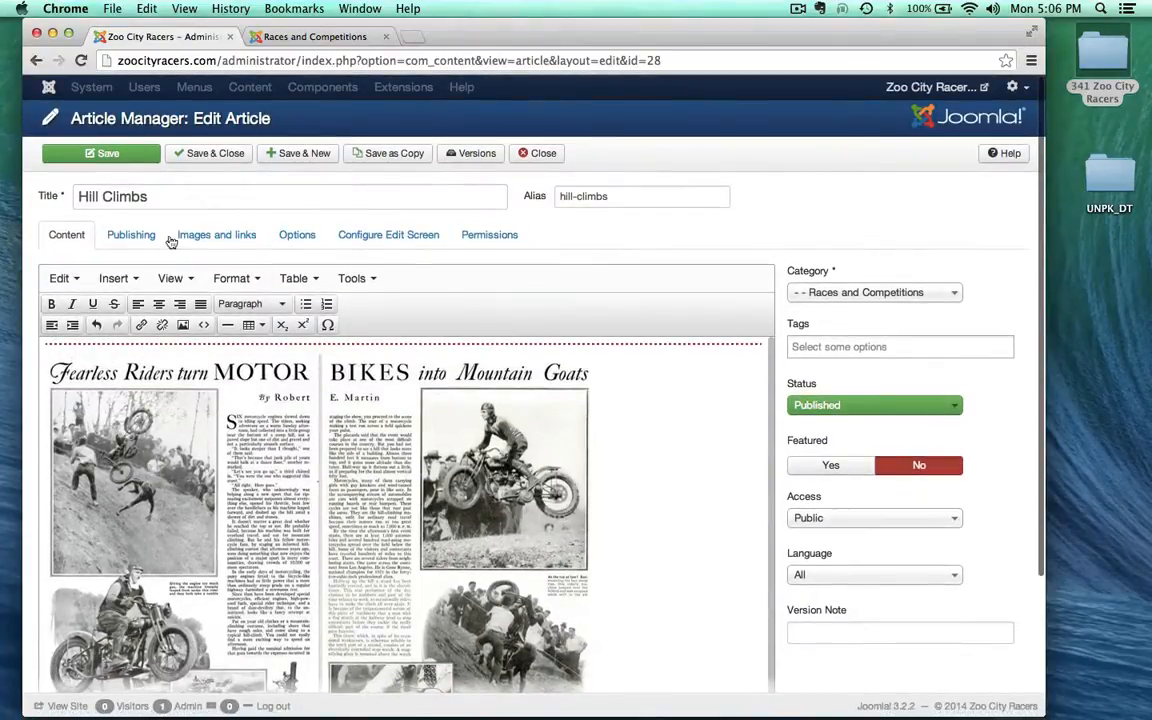
{"action": "left_click", "coordinate": [135, 152]}
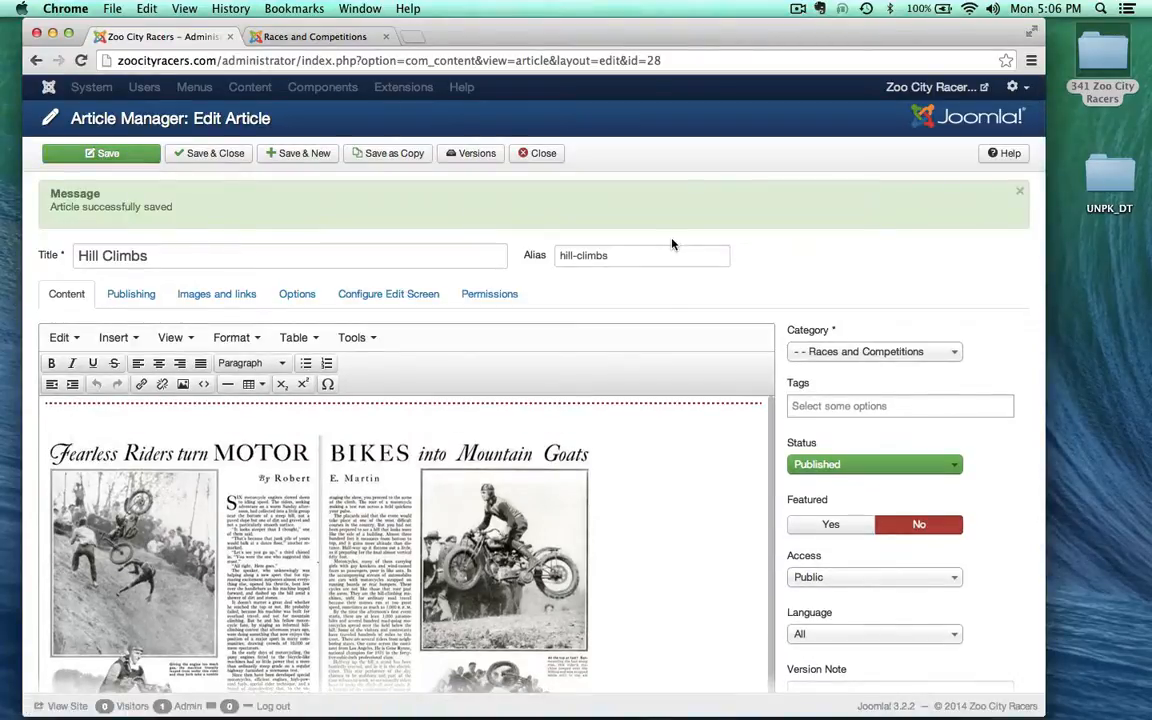
{"action": "scroll", "coordinate": [585, 474], "scroll_direction": "down", "scroll_amount": 8}
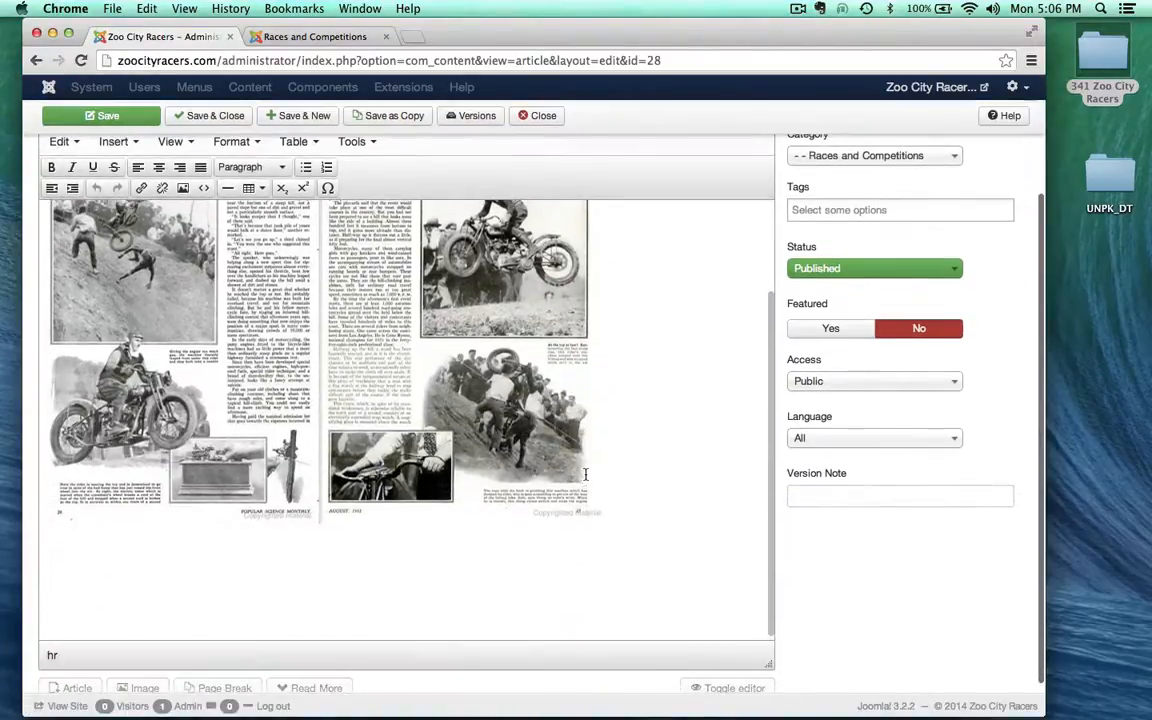
- Open the Hill Climbs article from the site's Races and Competitions page and examine its full layout
{"action": "left_click", "coordinate": [315, 36]}
{"action": "scroll", "coordinate": [322, 337], "scroll_direction": "down", "scroll_amount": 5}
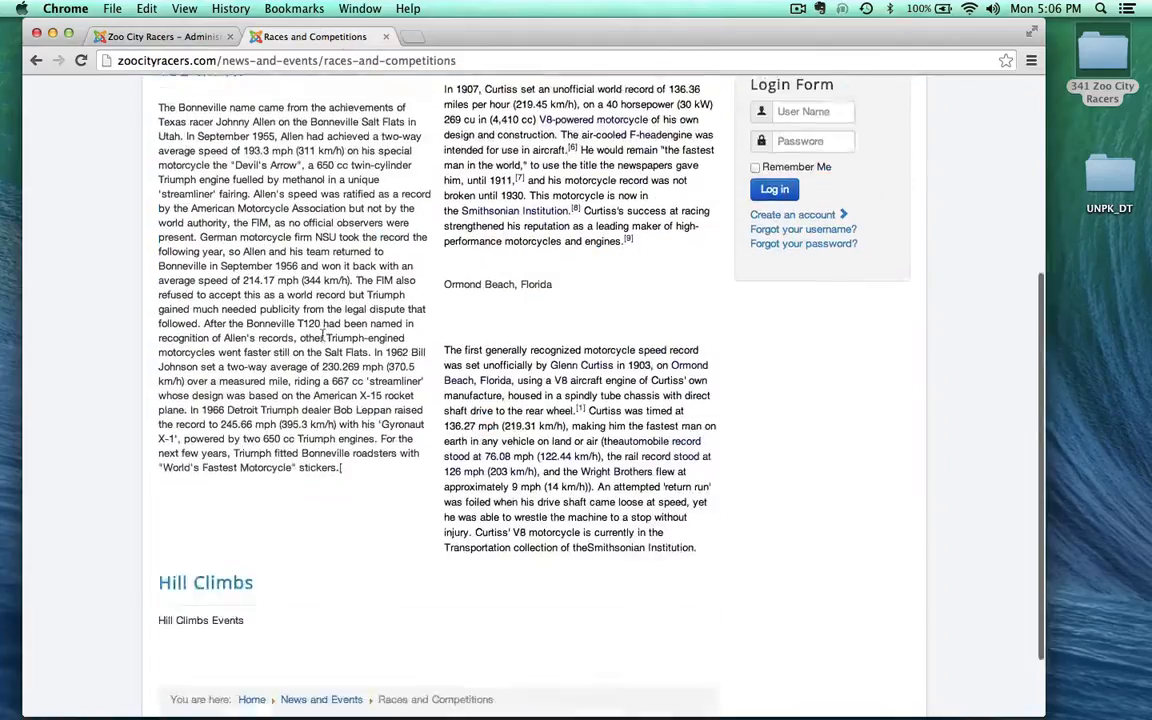
{"action": "scroll", "coordinate": [322, 337], "scroll_direction": "down", "scroll_amount": 2}
{"action": "left_click", "coordinate": [180, 492]}
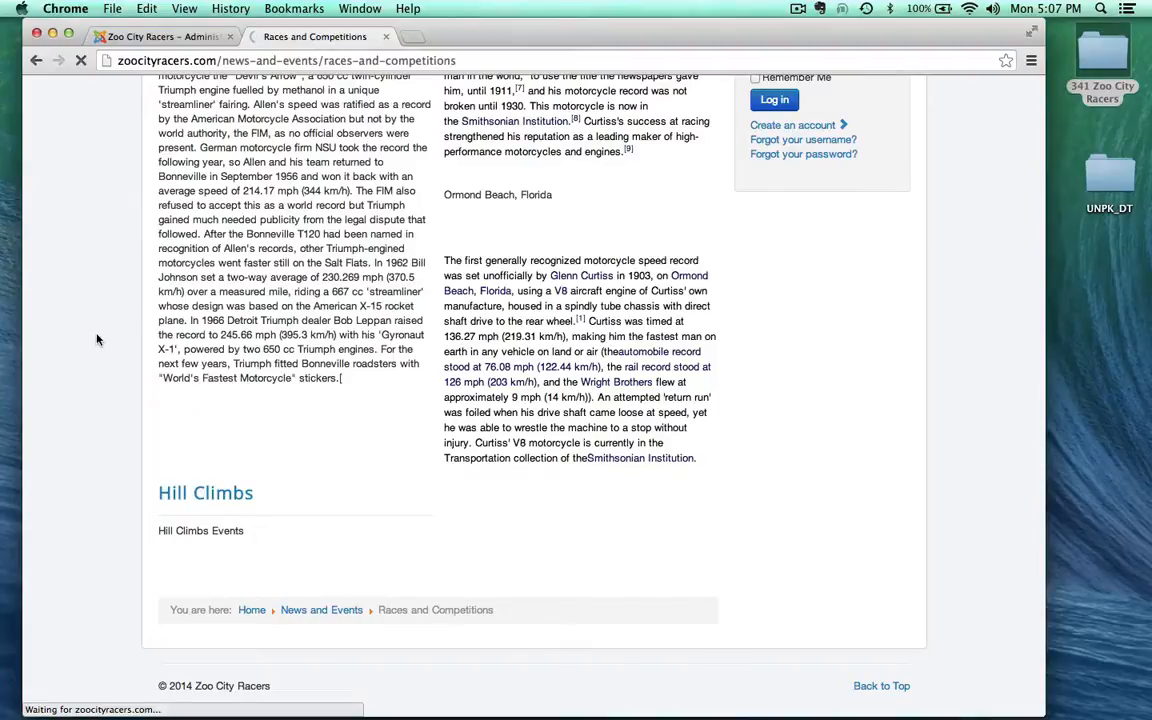
{"action": "scroll", "coordinate": [97, 340], "scroll_direction": "down", "scroll_amount": 5}
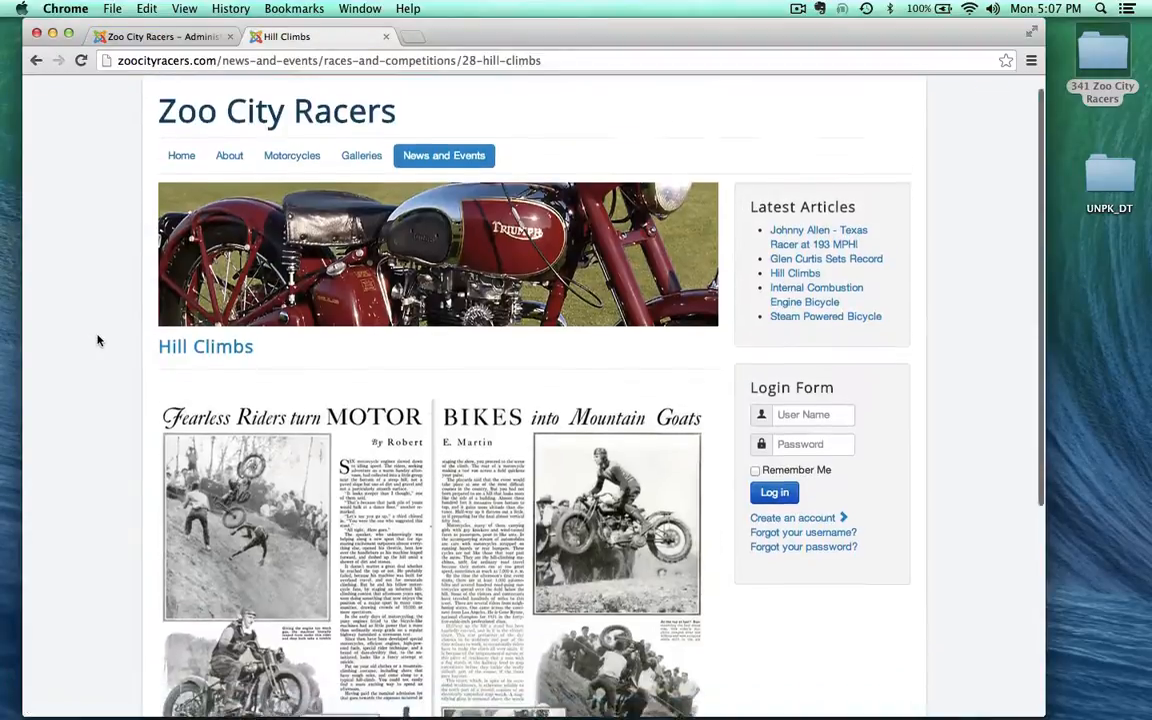
{"action": "scroll", "coordinate": [97, 340], "scroll_direction": "up", "scroll_amount": 4}
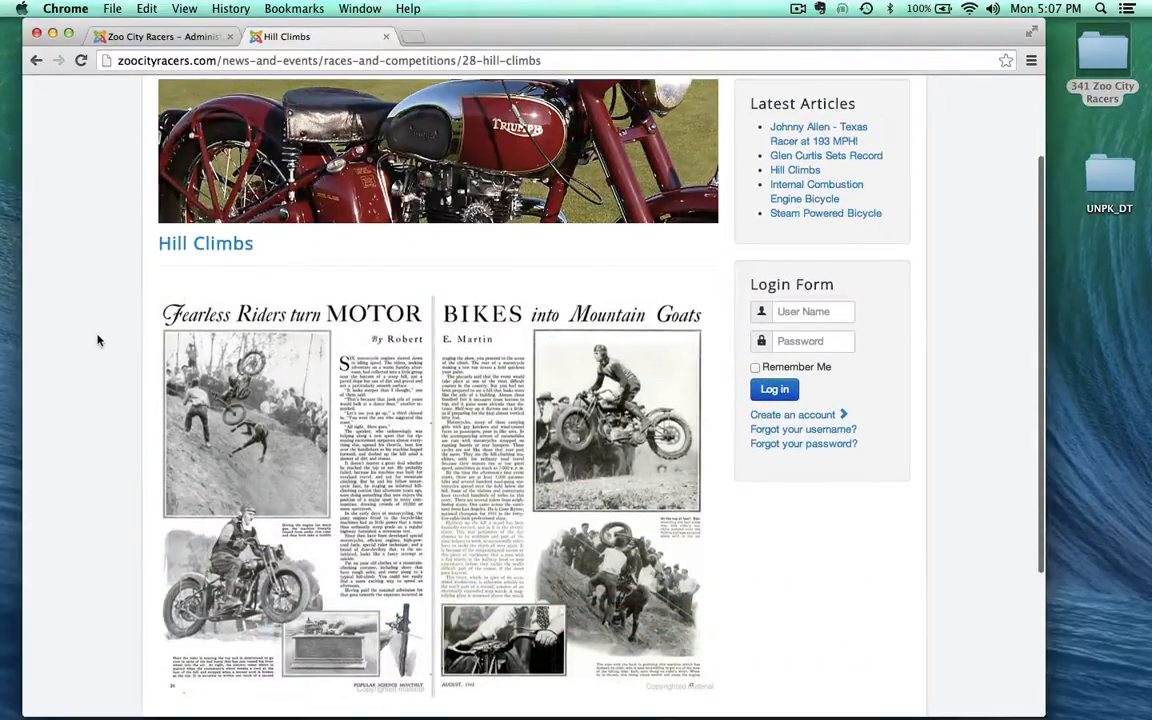
{"action": "scroll", "coordinate": [97, 340], "scroll_direction": "down", "scroll_amount": 4}
- Copy the iframe embed code of YouTube's "1930's California Motorcycle Hillclimb Event" video and return to the Hill Climbs article editor
{"action": "mouse_move", "coordinate": [1075, 690]}
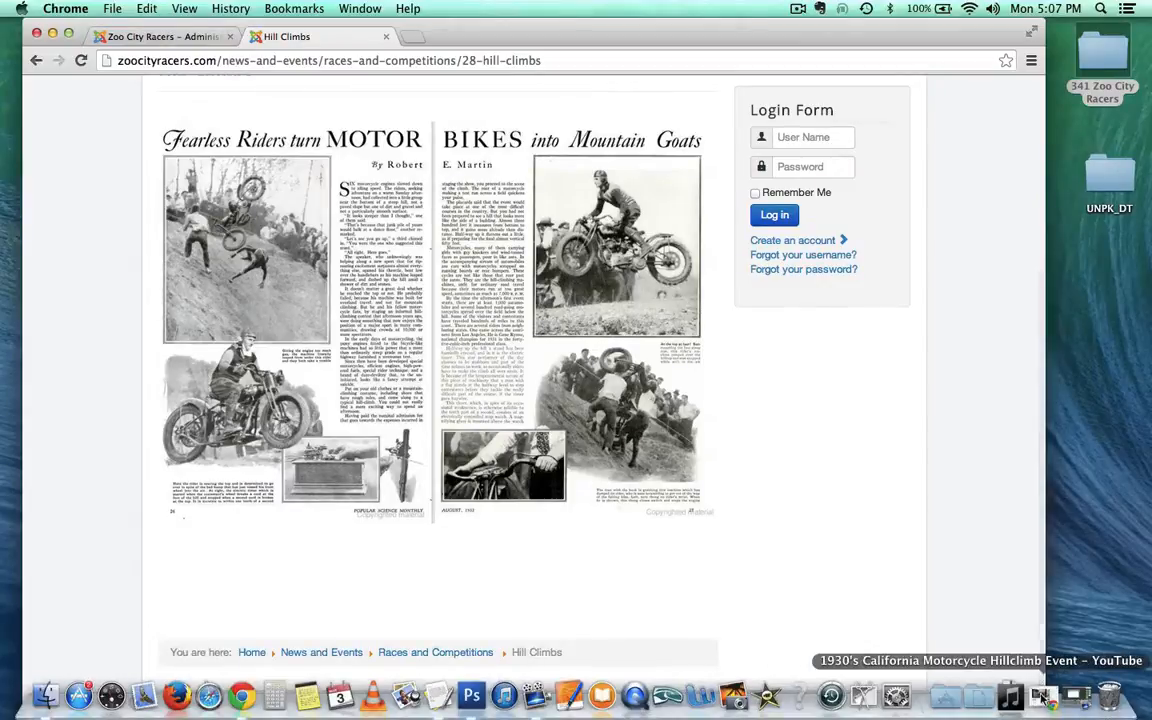
{"action": "left_click", "coordinate": [1040, 695]}
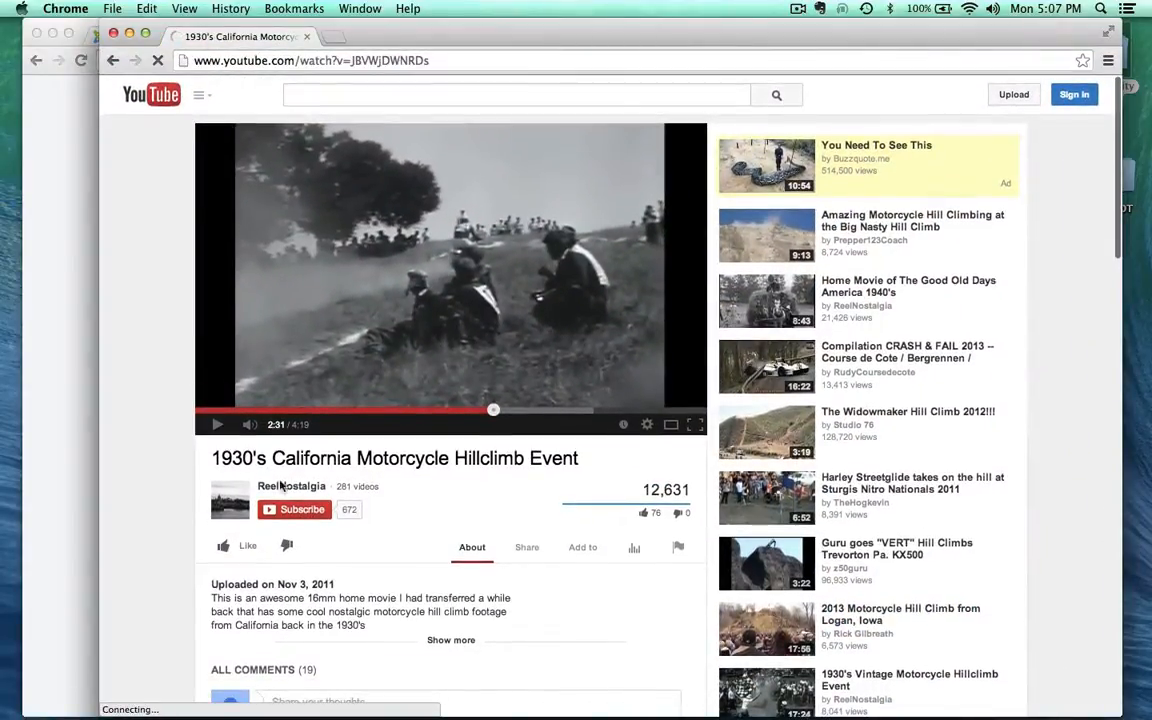
{"action": "left_click", "coordinate": [526, 549]}
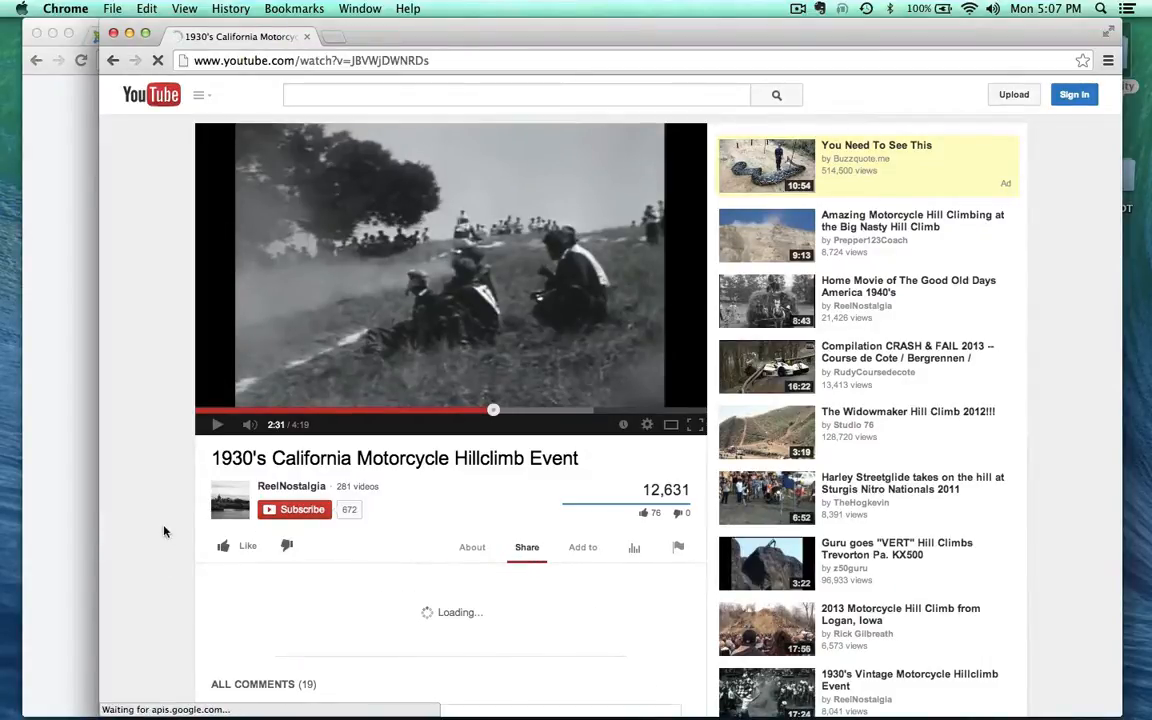
{"action": "scroll", "coordinate": [165, 532], "scroll_direction": "down", "scroll_amount": 4}
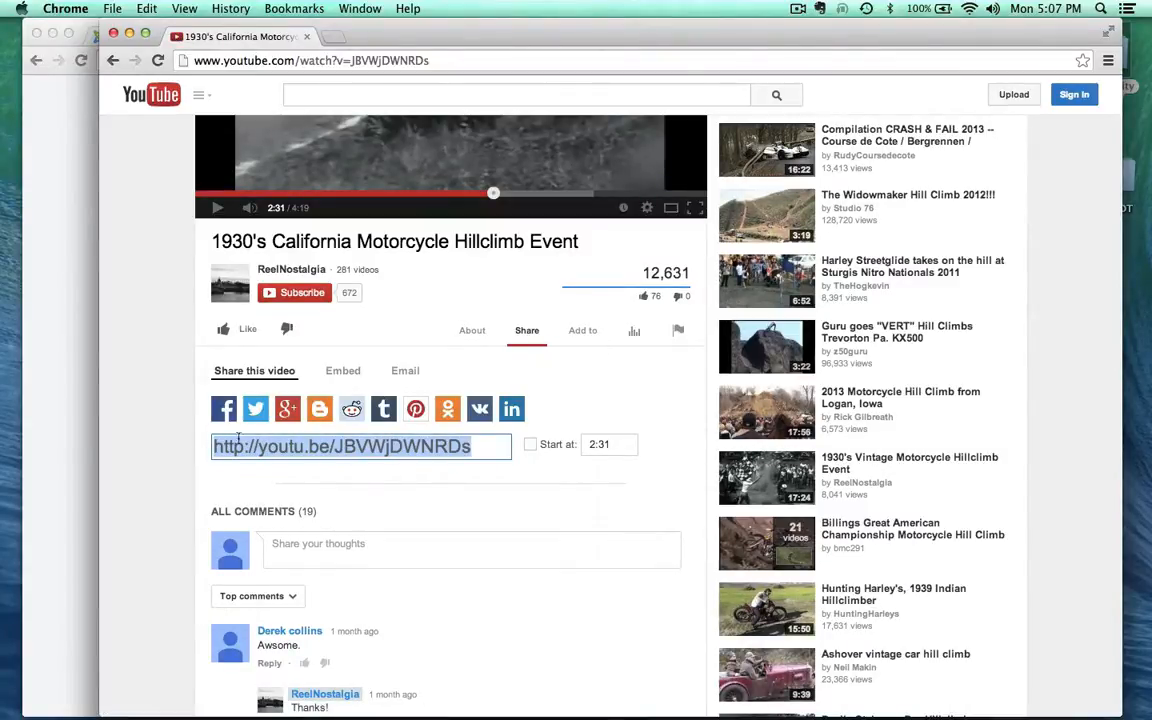
{"action": "left_click_drag", "start_coordinate": [215, 446], "coordinate": [243, 446]}
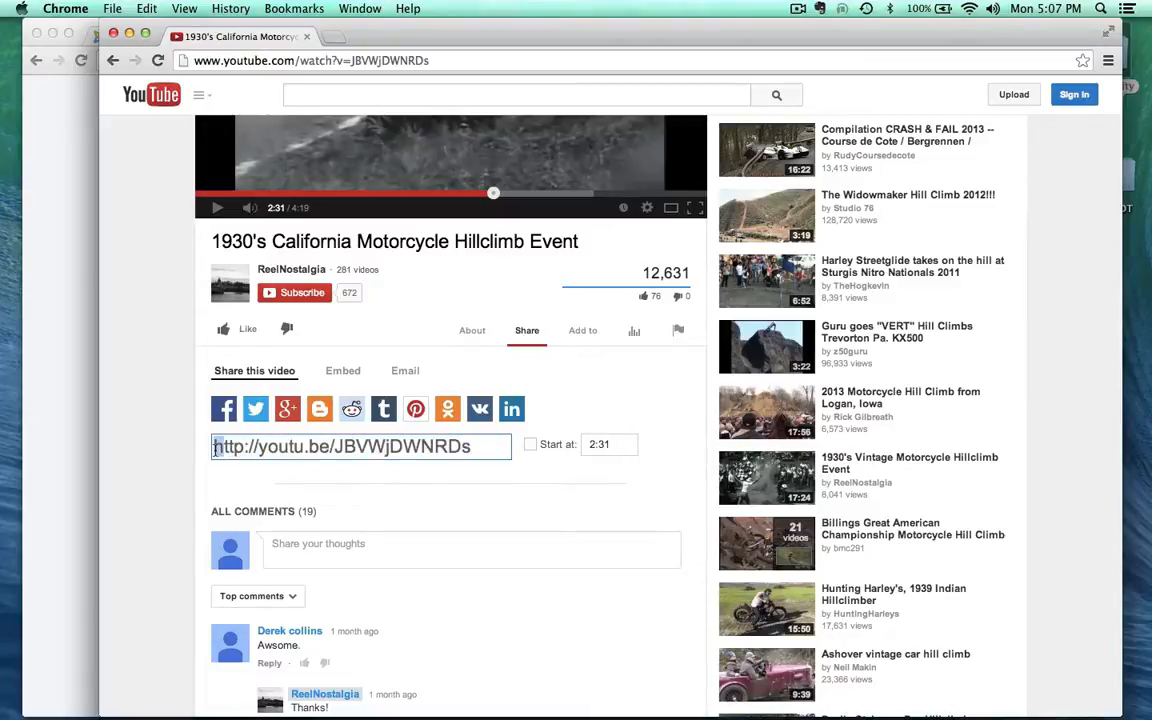
{"action": "left_click", "coordinate": [330, 372]}
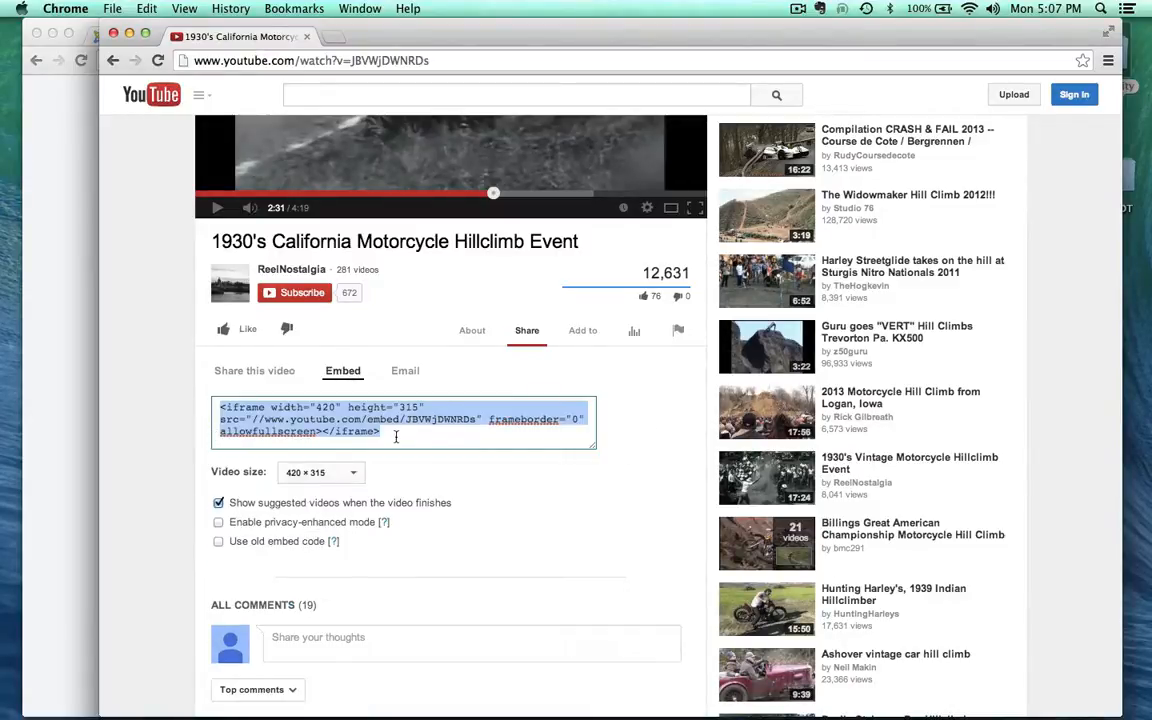
{"action": "key", "text": "super+c"}
{"action": "left_click", "coordinate": [65, 314]}
{"action": "left_click", "coordinate": [160, 36]}
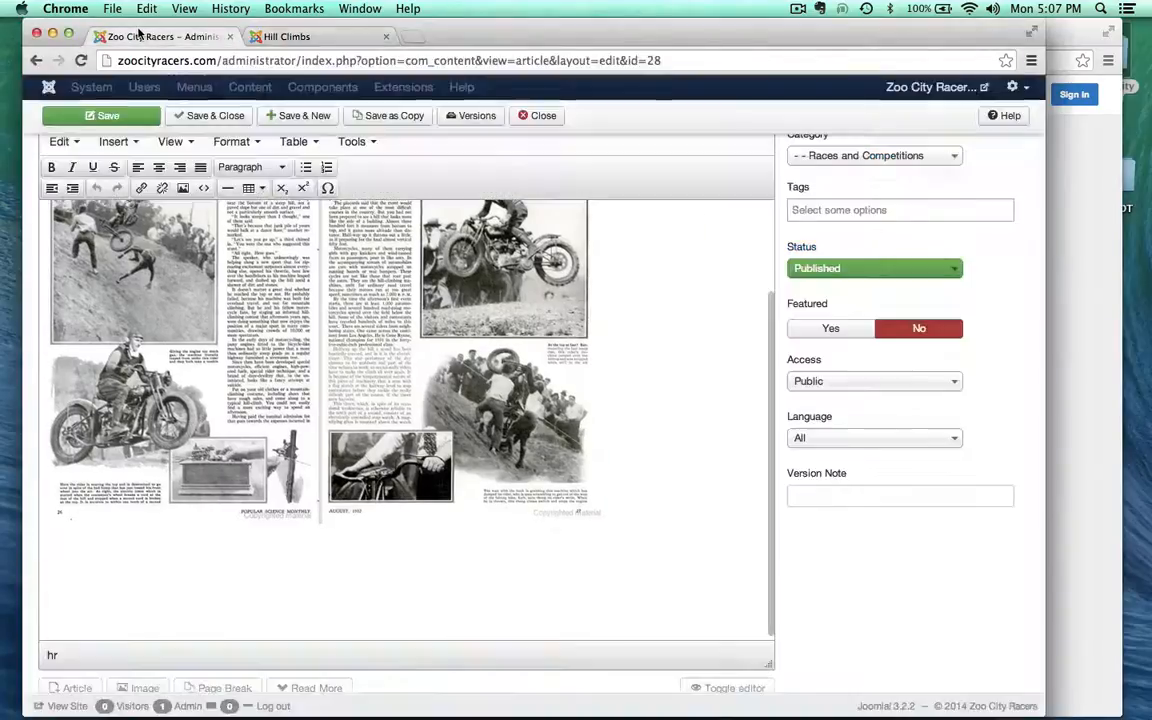
- Try pasting the video's embed code as text below the magazine image in the visual editor, and undo the paste
{"action": "scroll", "coordinate": [339, 294], "scroll_direction": "down", "scroll_amount": 2}
{"action": "scroll", "coordinate": [339, 294], "scroll_direction": "down", "scroll_amount": 1}
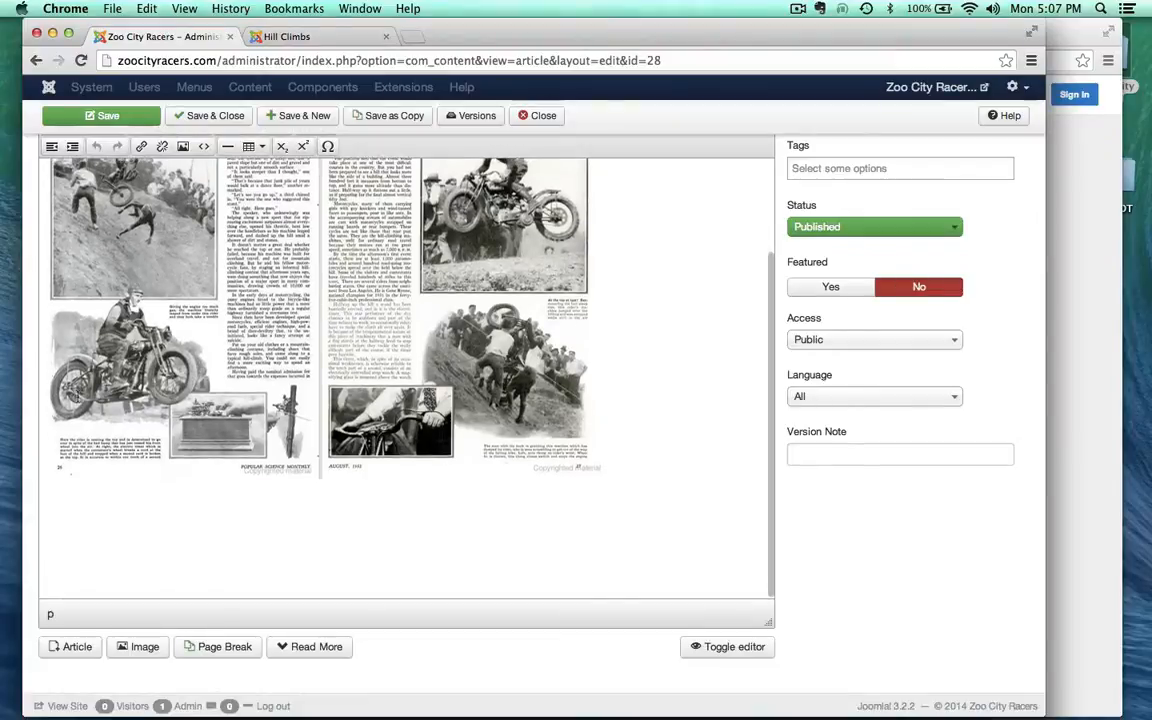
{"action": "key", "text": "super+v"}
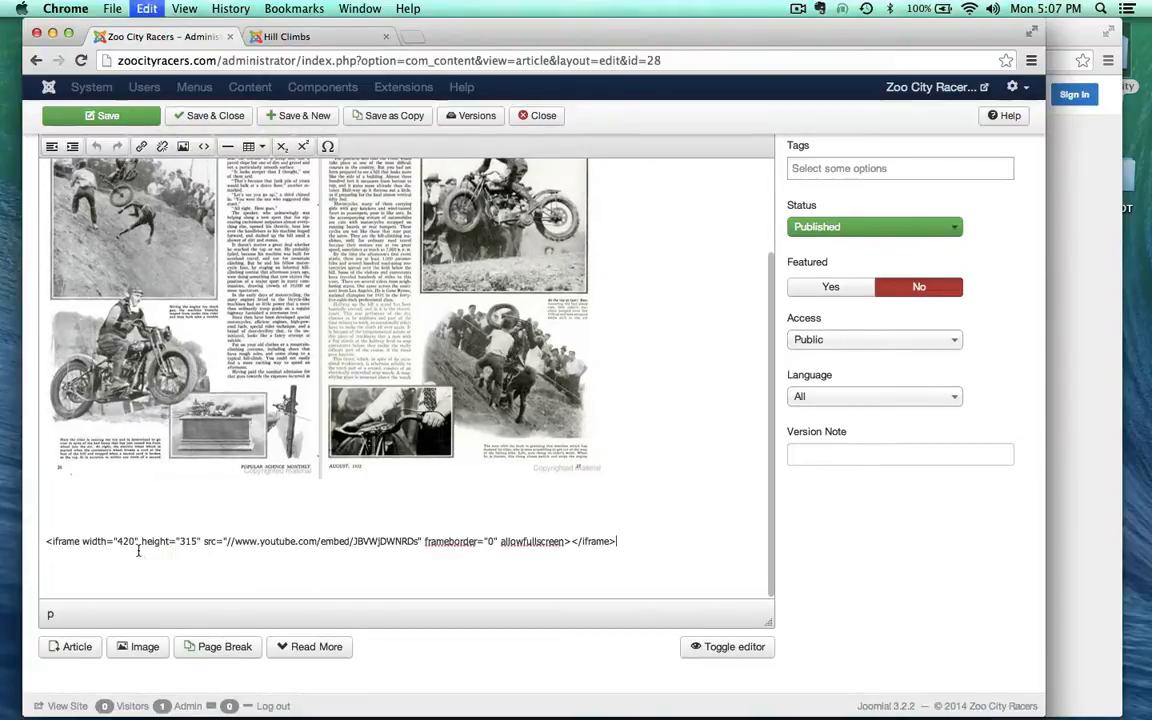
{"action": "key", "text": "super+z"}
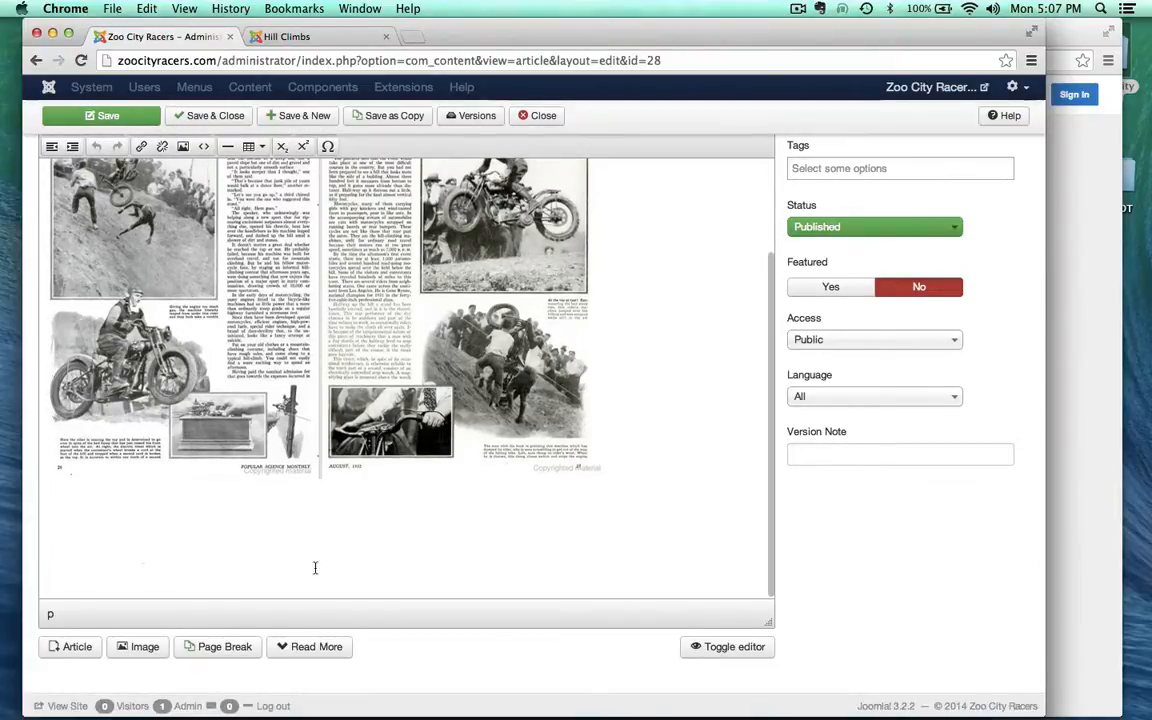
- Try to embed the video by pasting its iframe code after the last empty paragraph in the article's HTML source, and save
{"action": "left_click", "coordinate": [728, 648]}
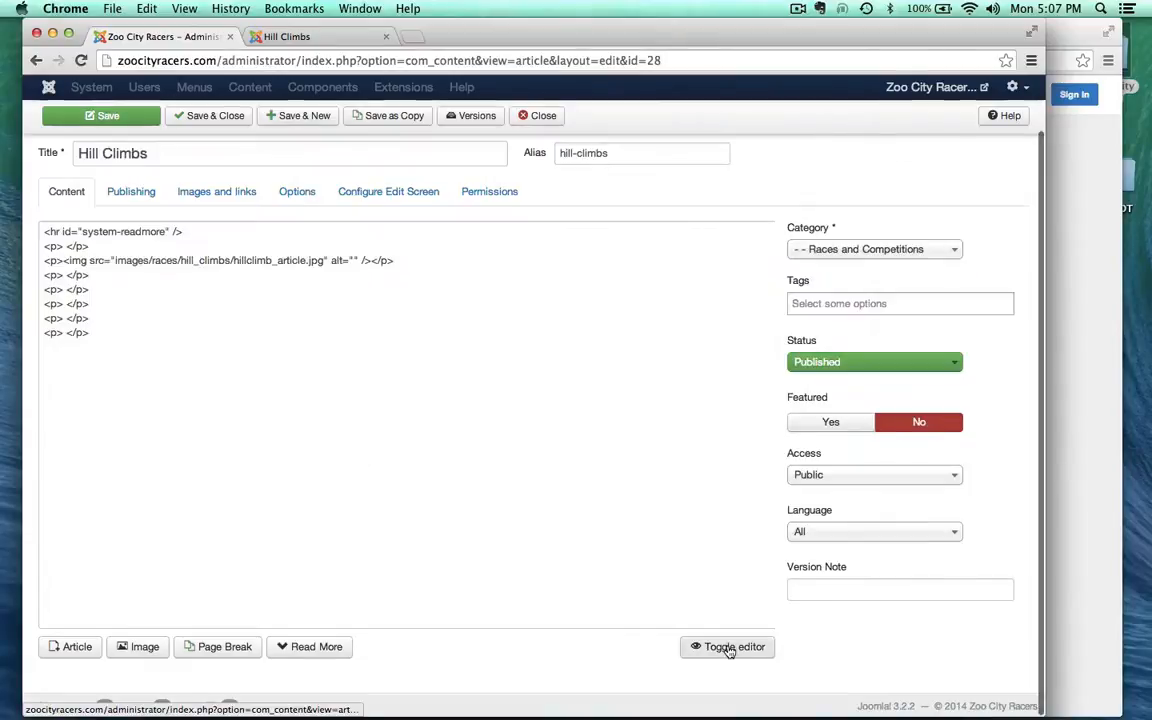
{"action": "left_click", "coordinate": [147, 427]}
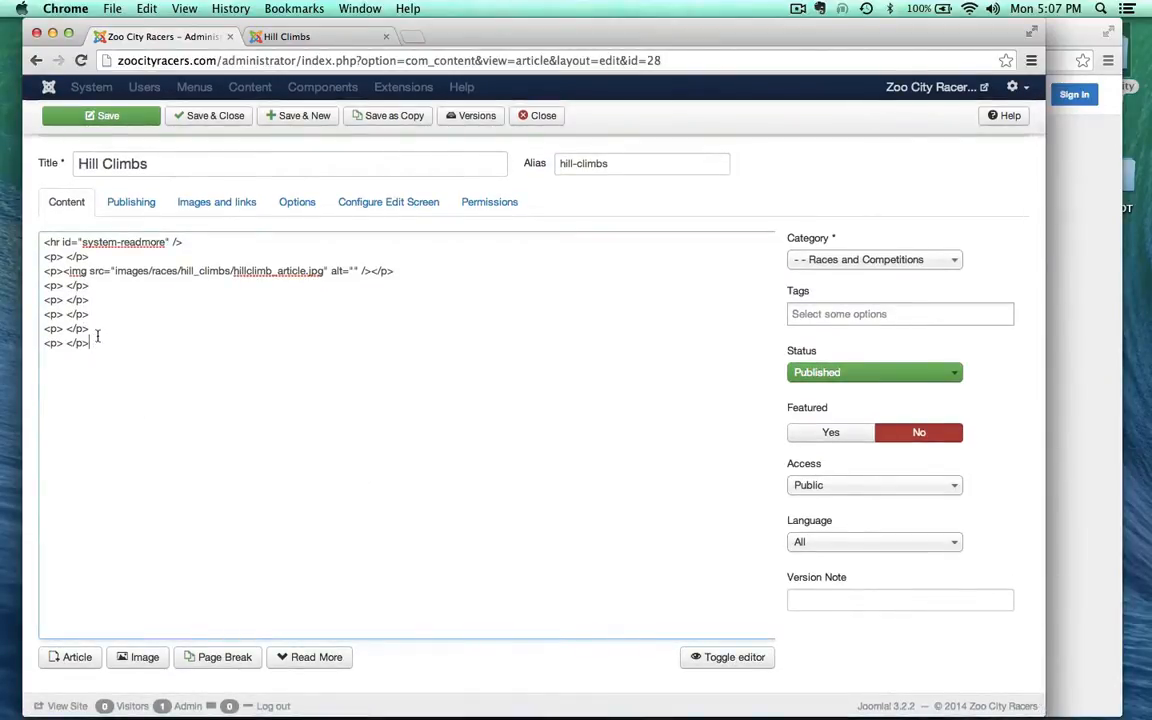
{"action": "left_click_drag", "start_coordinate": [97, 336], "coordinate": [46, 343]}
{"action": "left_click", "coordinate": [126, 370]}
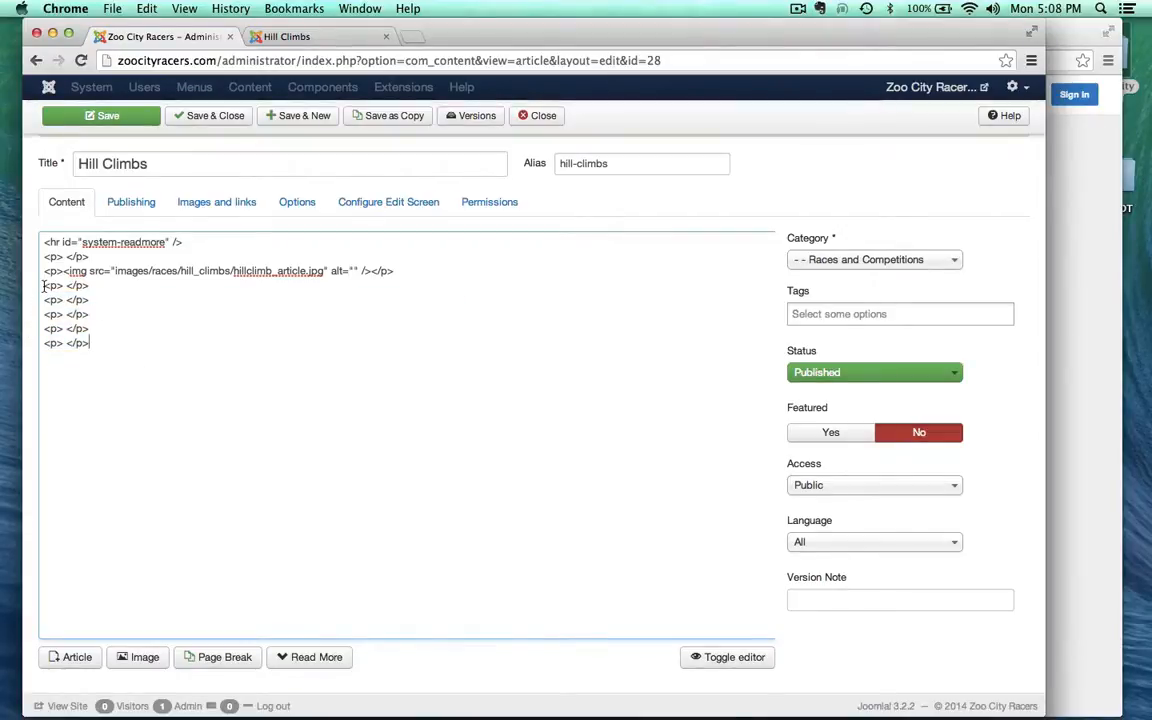
{"action": "left_click_drag", "start_coordinate": [44, 286], "coordinate": [122, 350]}
{"action": "left_click", "coordinate": [116, 341]}
{"action": "key", "text": "Return"}
{"action": "key", "text": "Return"}
{"action": "key", "text": "super+v"}
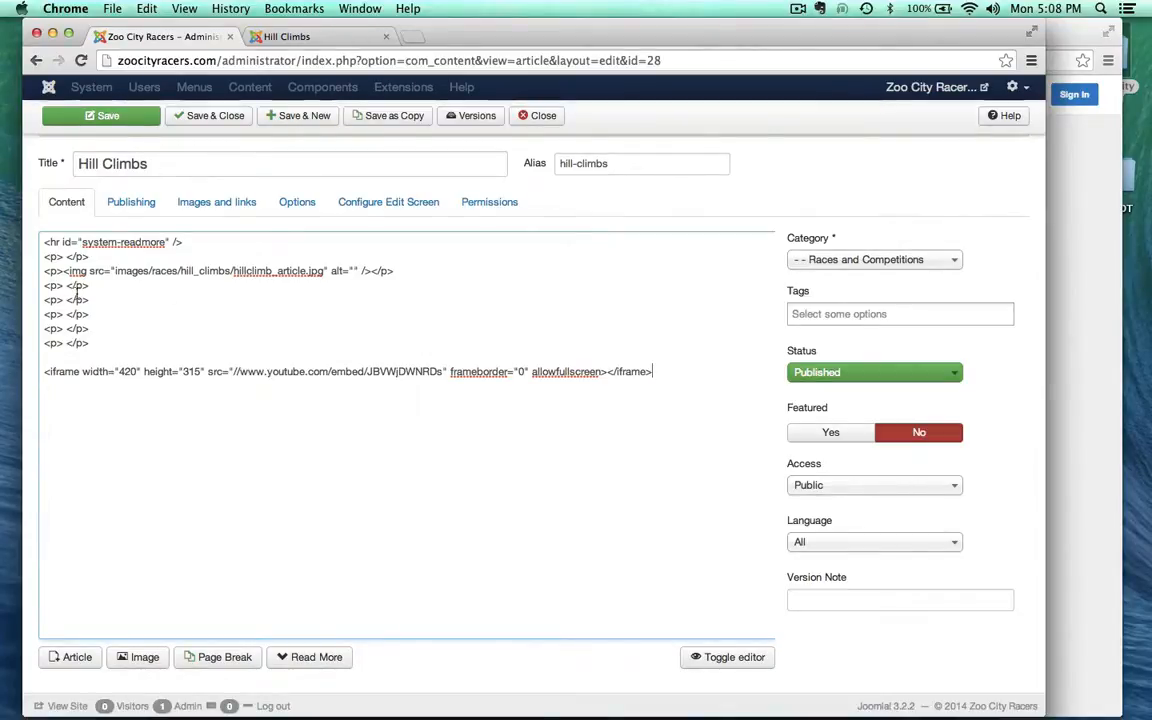
{"action": "left_click", "coordinate": [114, 119]}
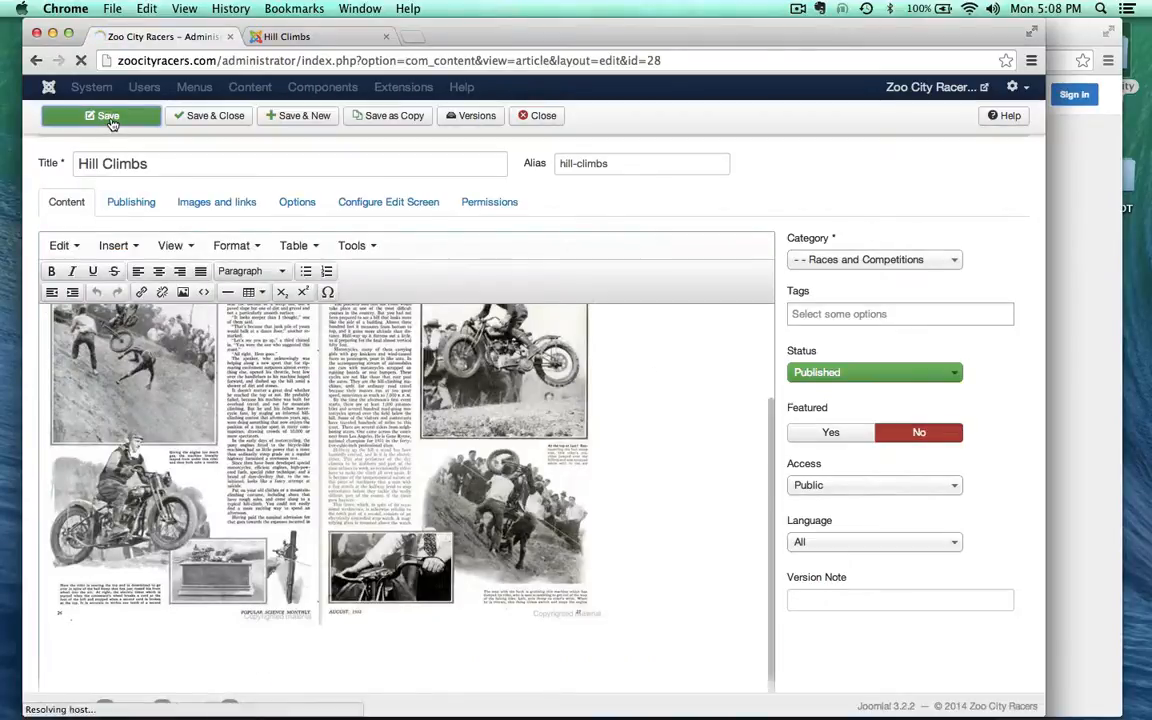
- Check the reloaded Hill Climbs page and the article's HTML source for the embedded video, and save and close the article
{"action": "left_click", "coordinate": [313, 37]}
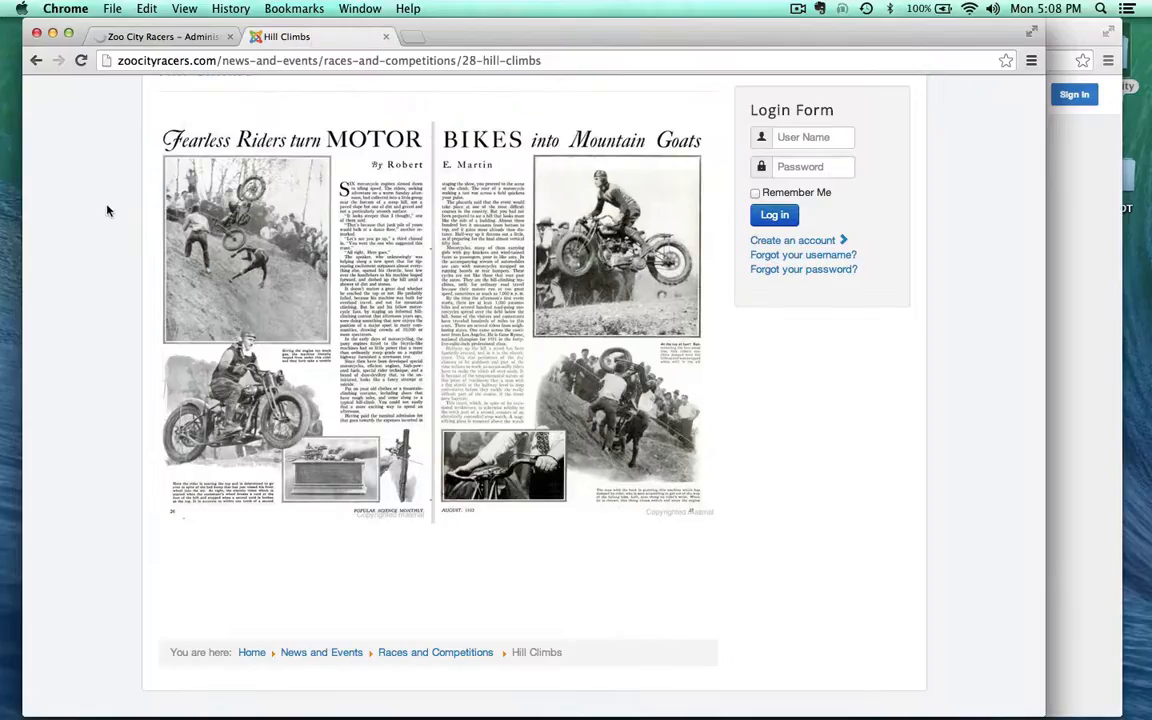
{"action": "left_click", "coordinate": [81, 61]}
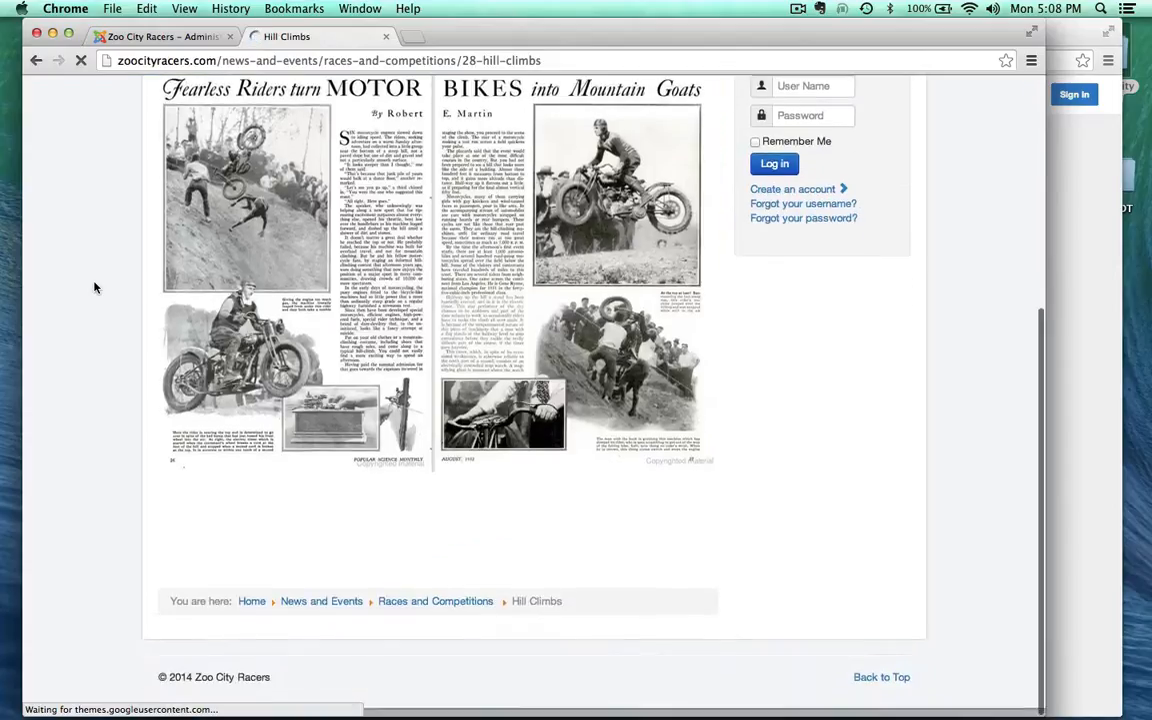
{"action": "left_click", "coordinate": [150, 36]}
{"action": "scroll", "coordinate": [226, 503], "scroll_direction": "down", "scroll_amount": 5}
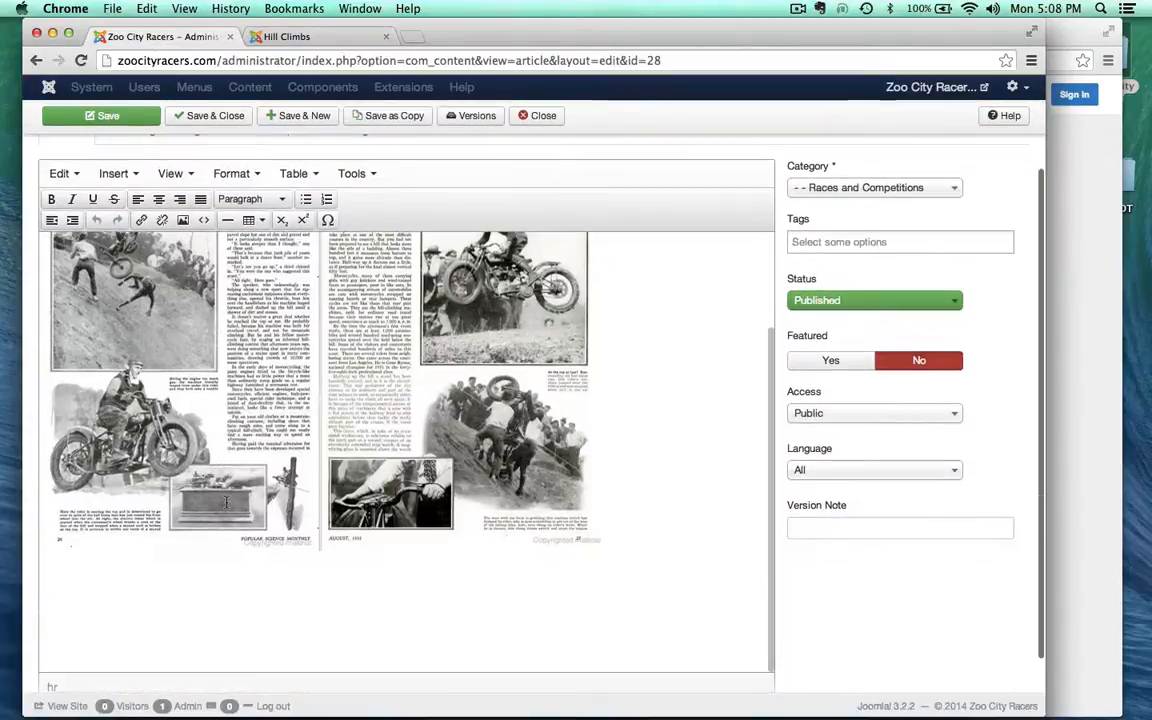
{"action": "scroll", "coordinate": [550, 560], "scroll_direction": "down", "scroll_amount": 2}
{"action": "left_click", "coordinate": [733, 647]}
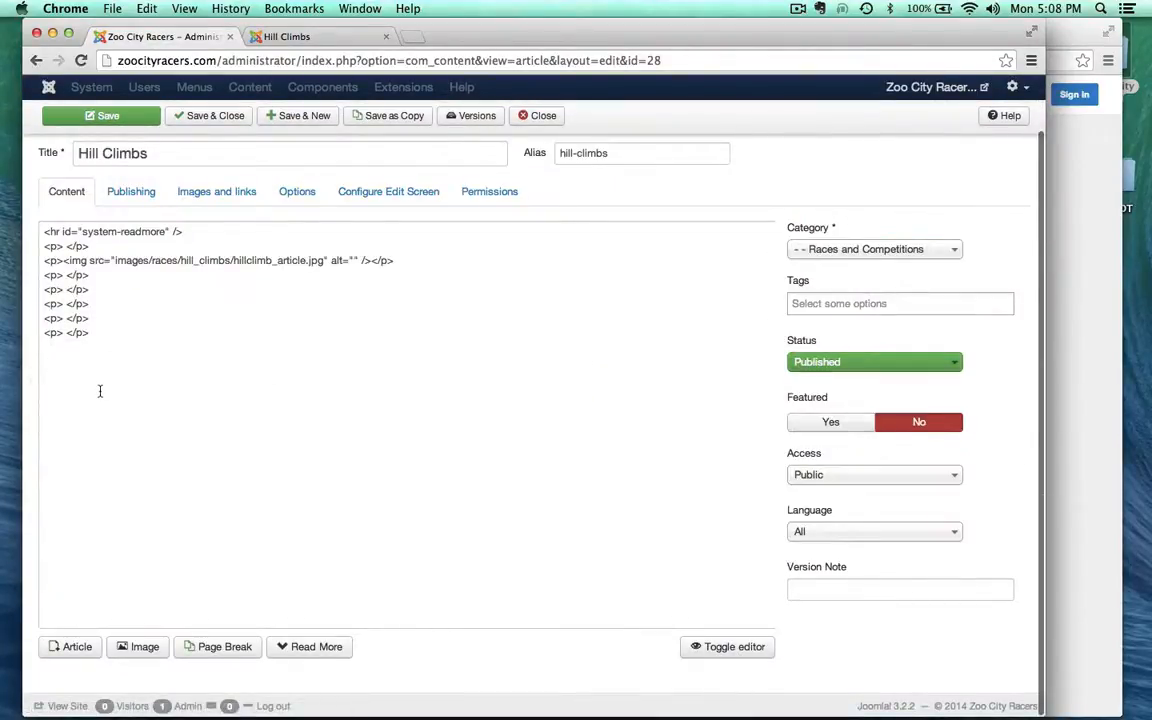
{"action": "left_click", "coordinate": [736, 650]}
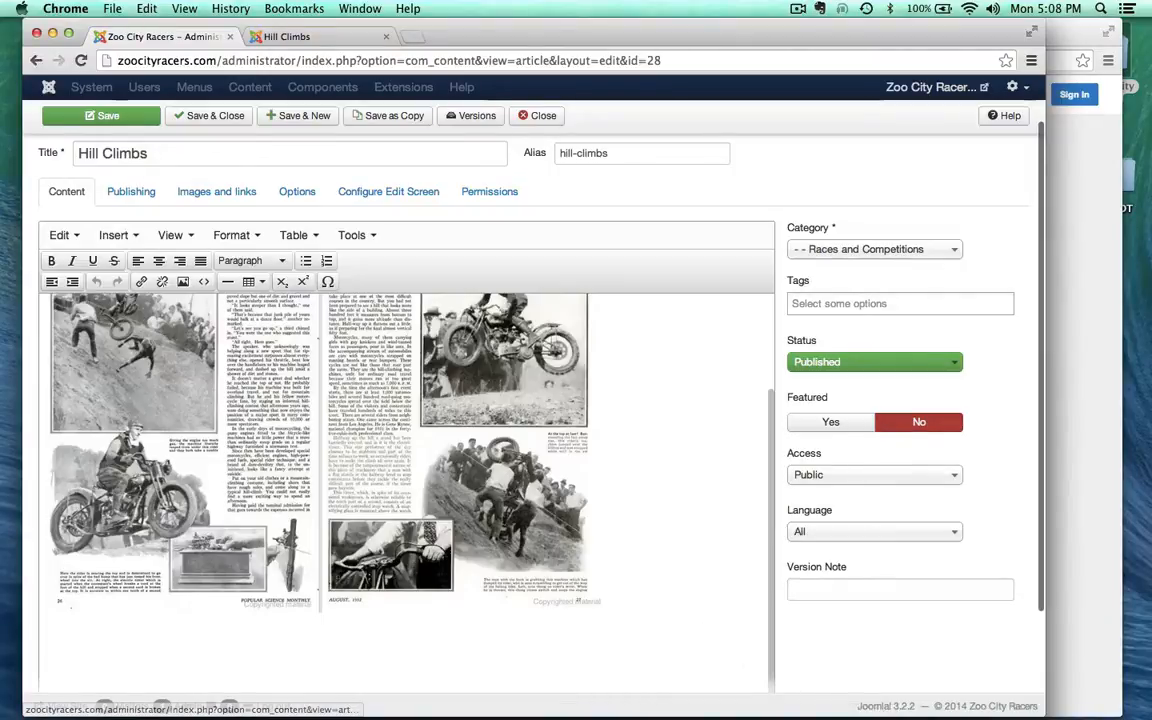
{"action": "scroll", "coordinate": [447, 520], "scroll_direction": "up", "scroll_amount": 5}
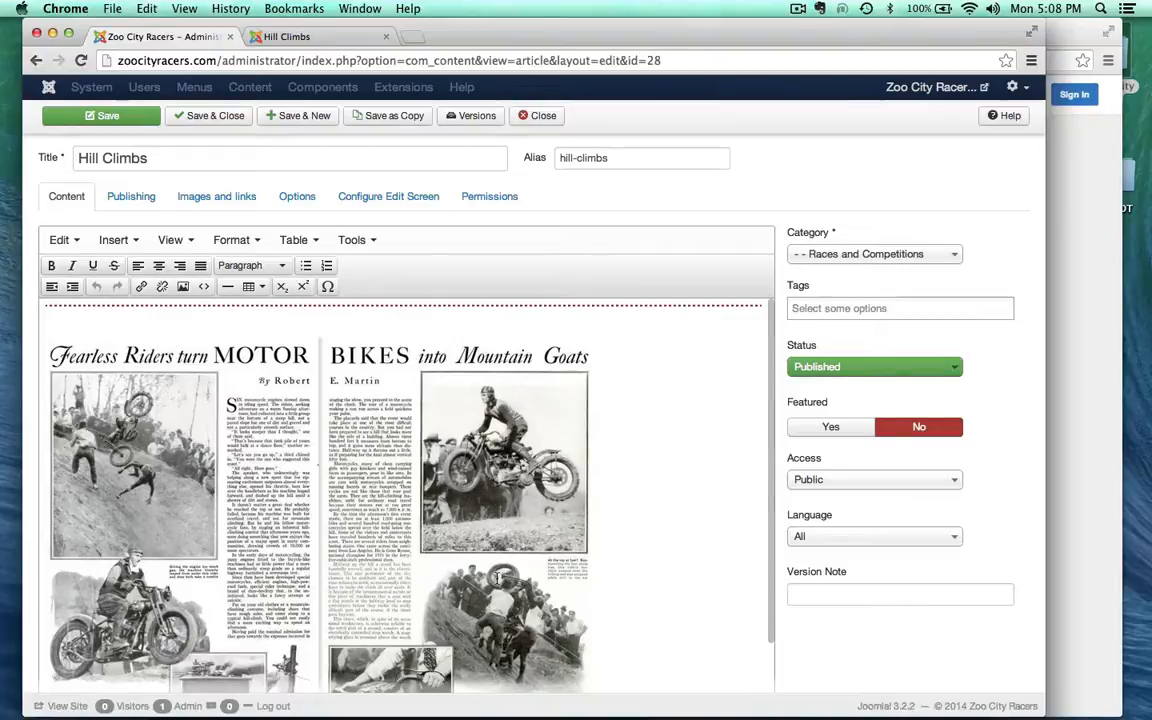
{"action": "left_click", "coordinate": [206, 120]}
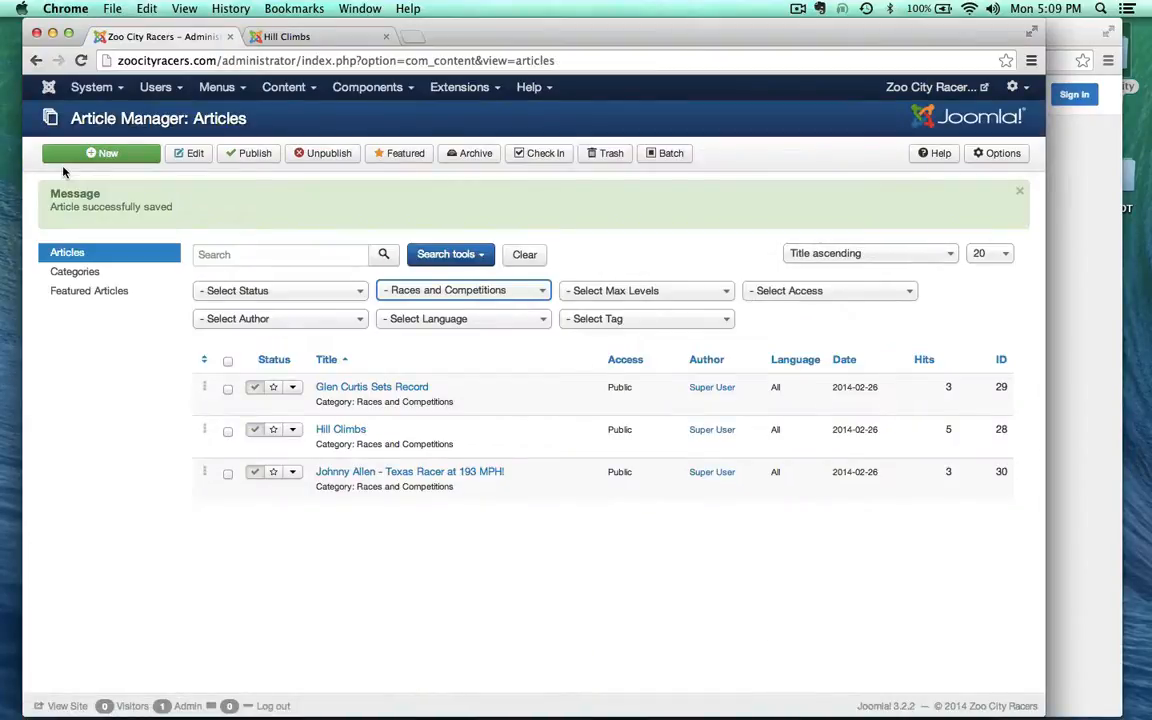
- Open Global Configuration from the Control Panel and check which Default Editor the site uses
{"action": "left_click", "coordinate": [49, 88]}
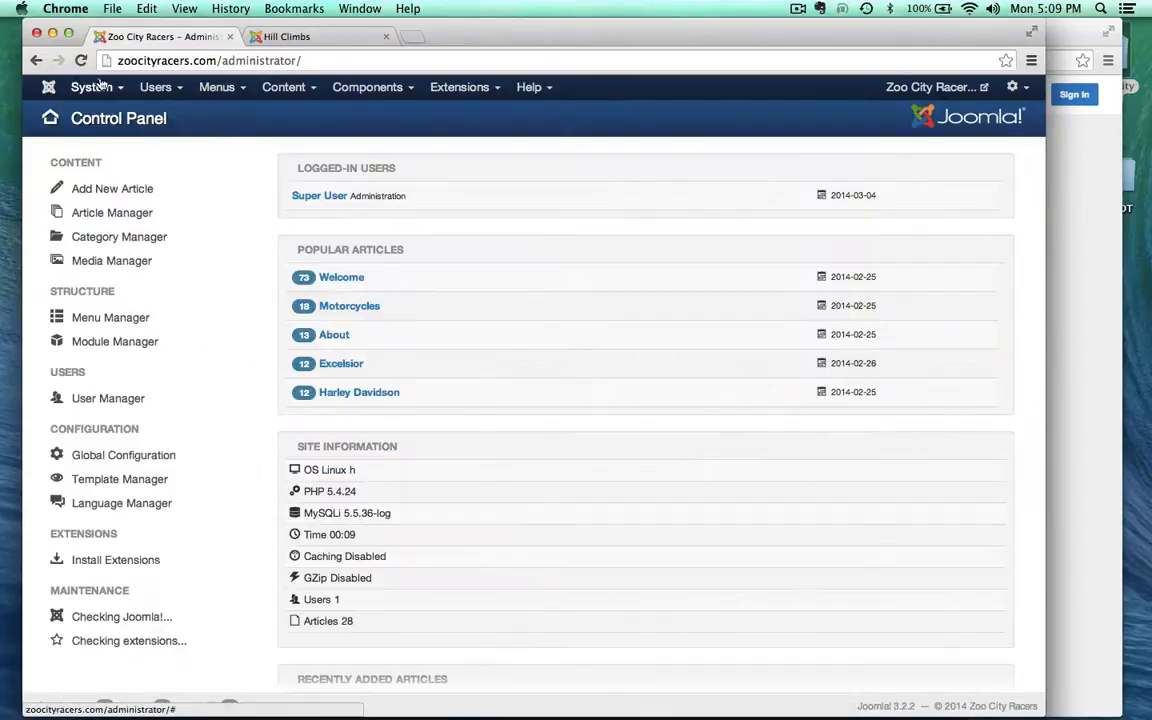
{"action": "left_click", "coordinate": [113, 458]}
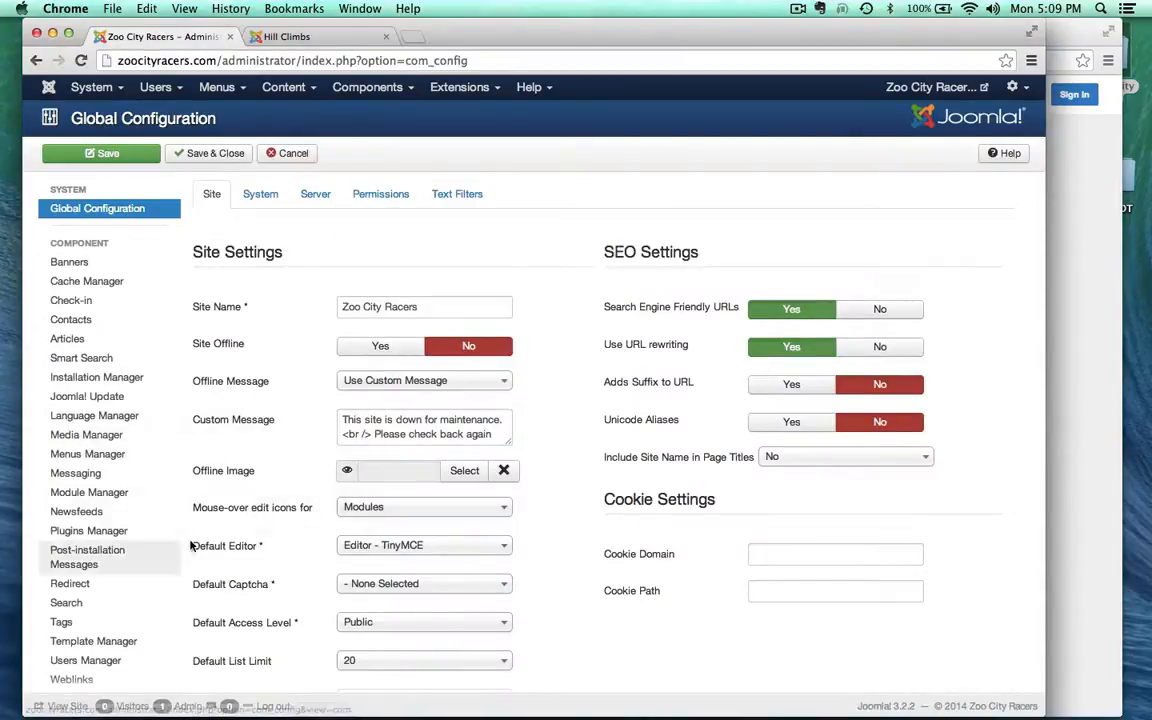
{"action": "left_click", "coordinate": [359, 547]}
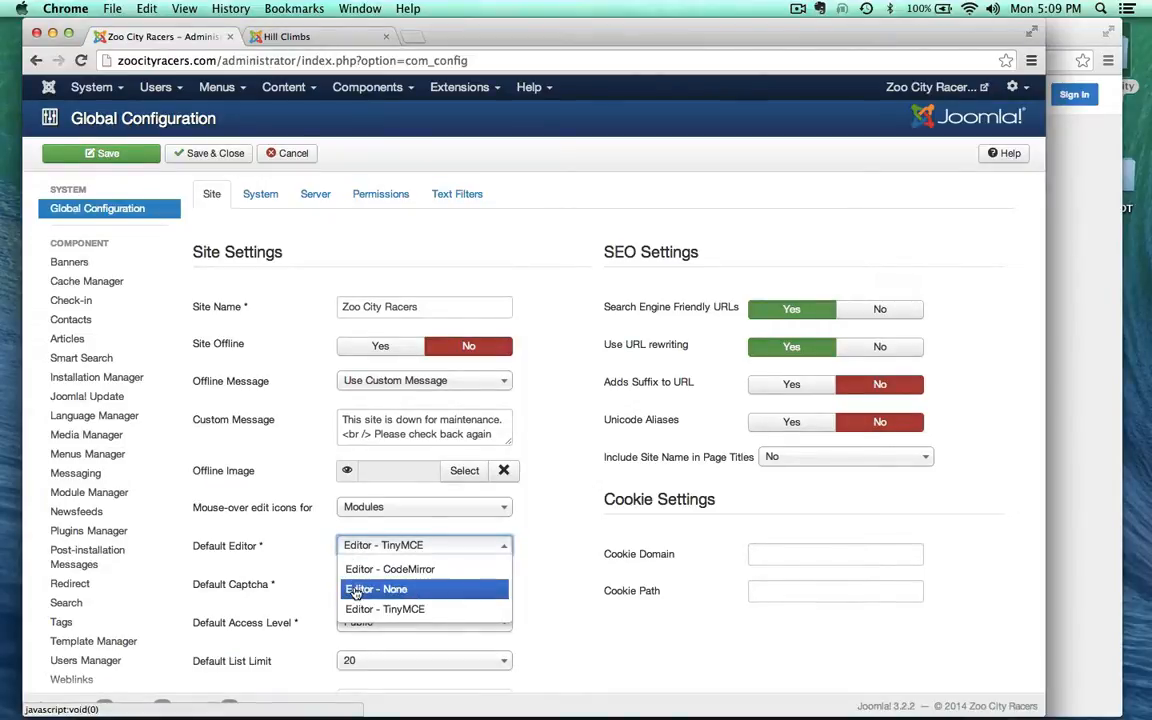
{"action": "left_click", "coordinate": [302, 551]}
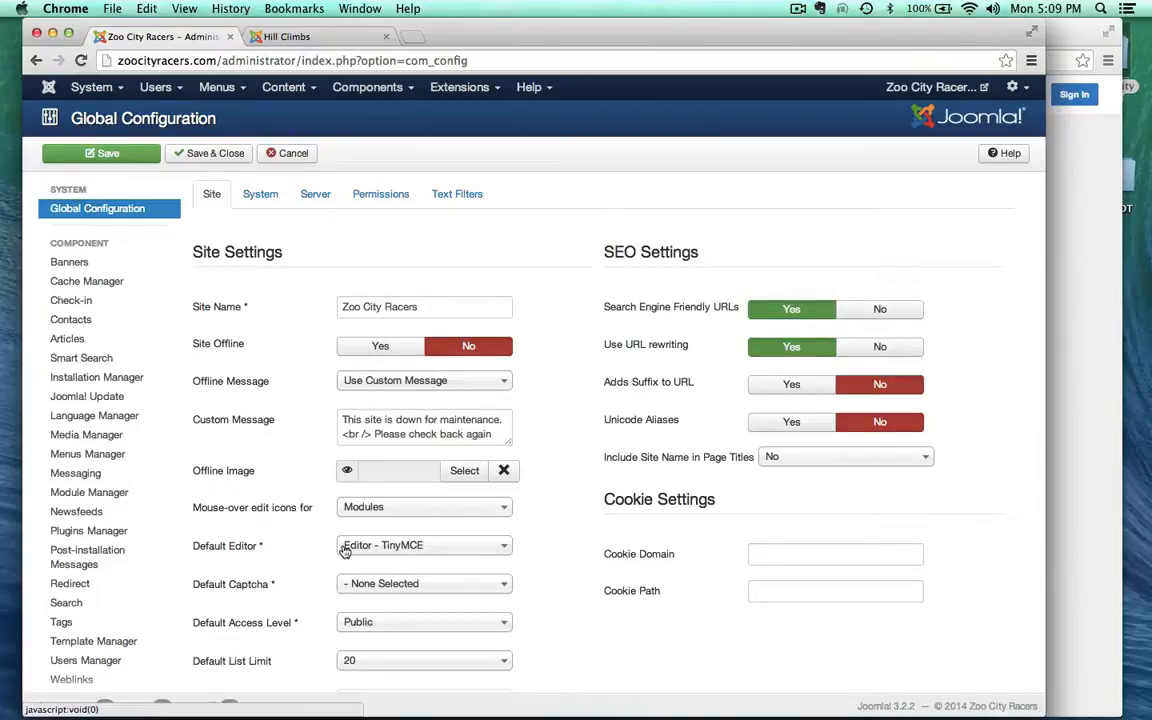
{"action": "left_click", "coordinate": [341, 548]}
{"action": "left_click", "coordinate": [276, 505]}
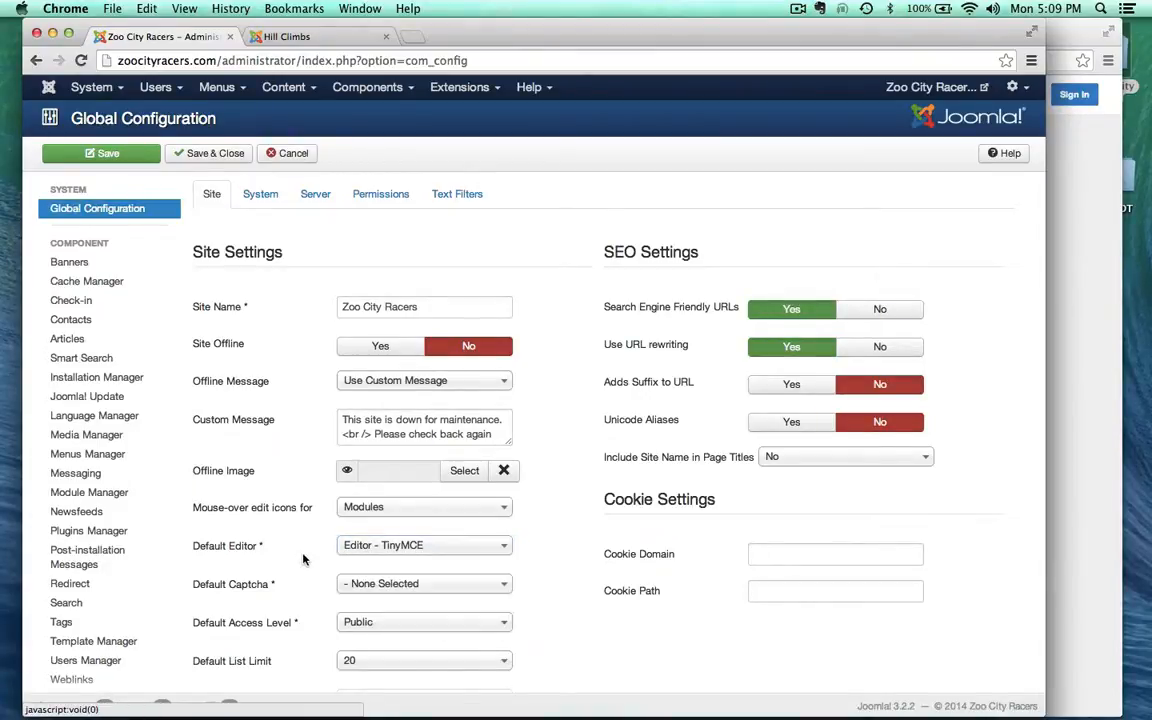
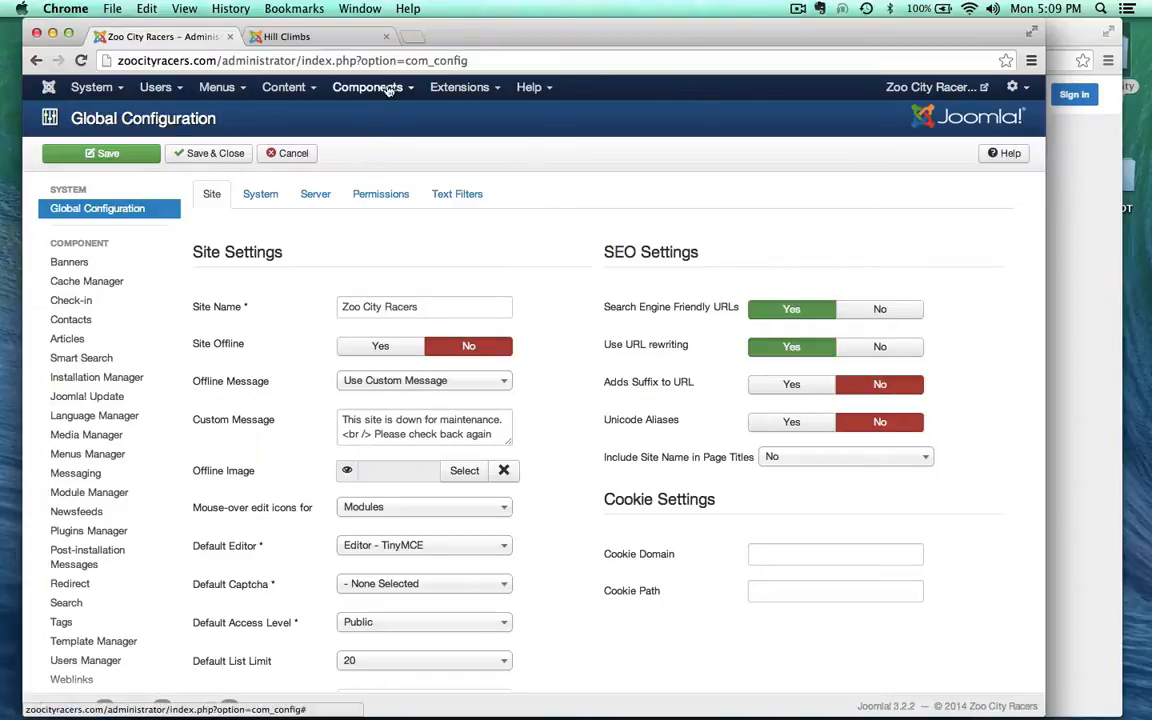
- Open the Editor - TinyMCE plugin's settings from the Plugin Manager
{"action": "left_click", "coordinate": [464, 88]}
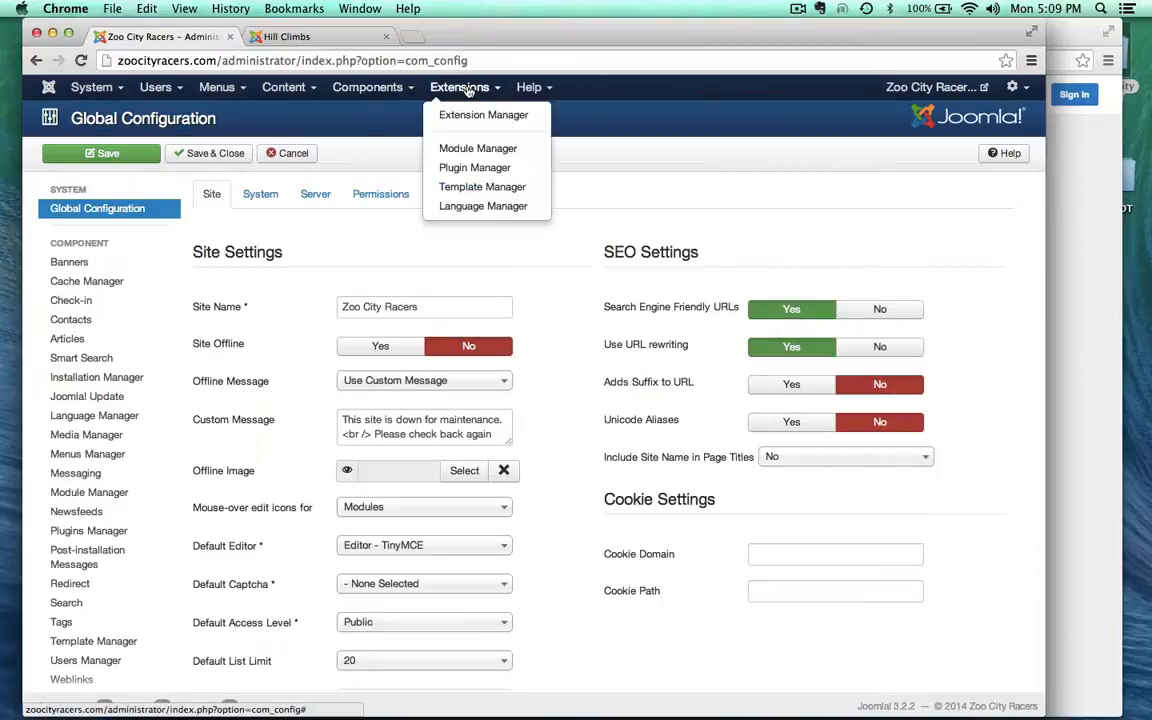
{"action": "left_click", "coordinate": [472, 170]}
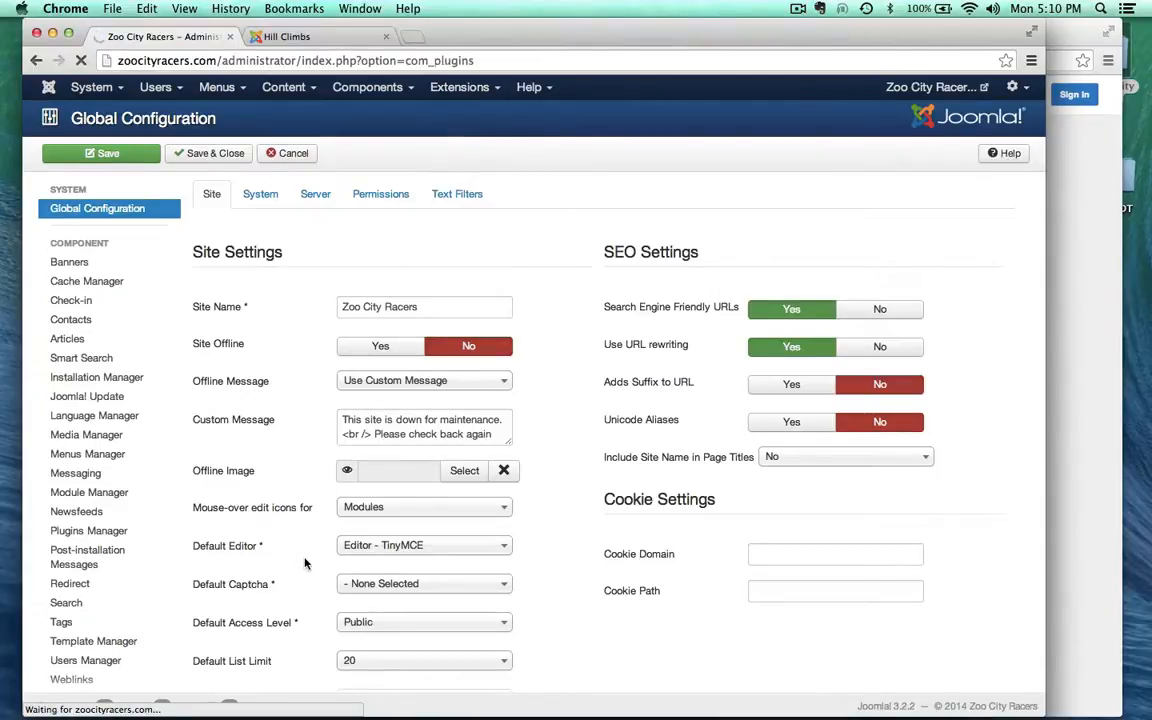
{"action": "scroll", "coordinate": [166, 526], "scroll_direction": "down", "scroll_amount": 3}
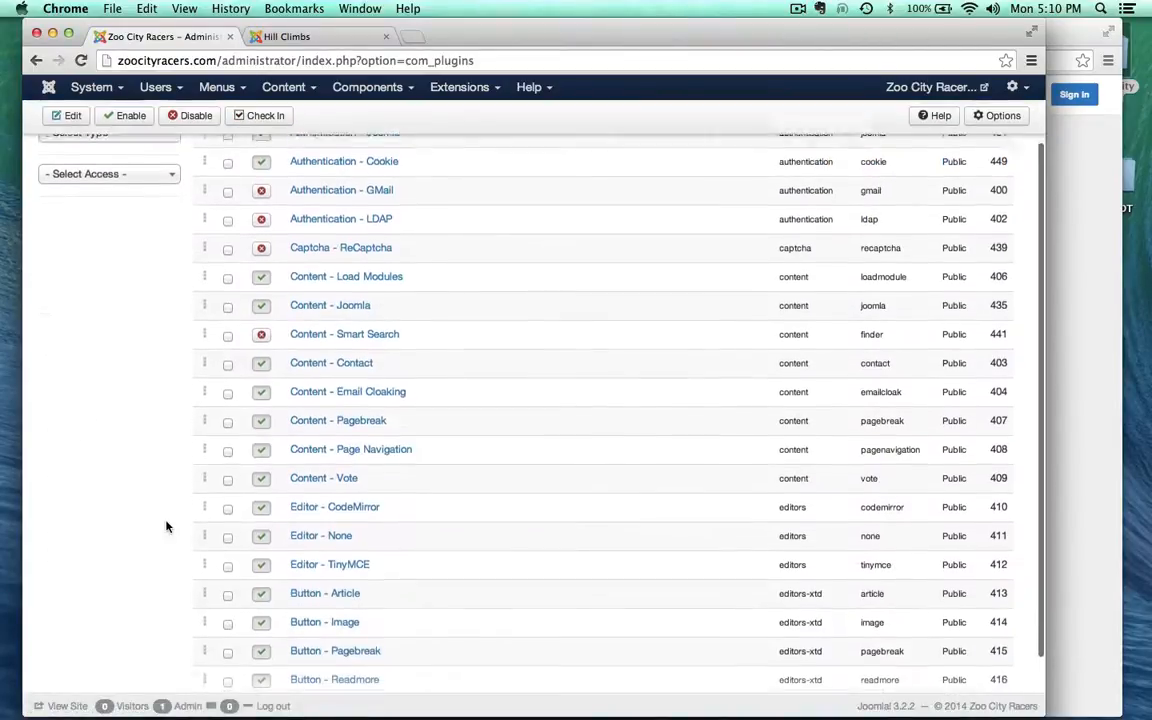
{"action": "left_click", "coordinate": [314, 545]}
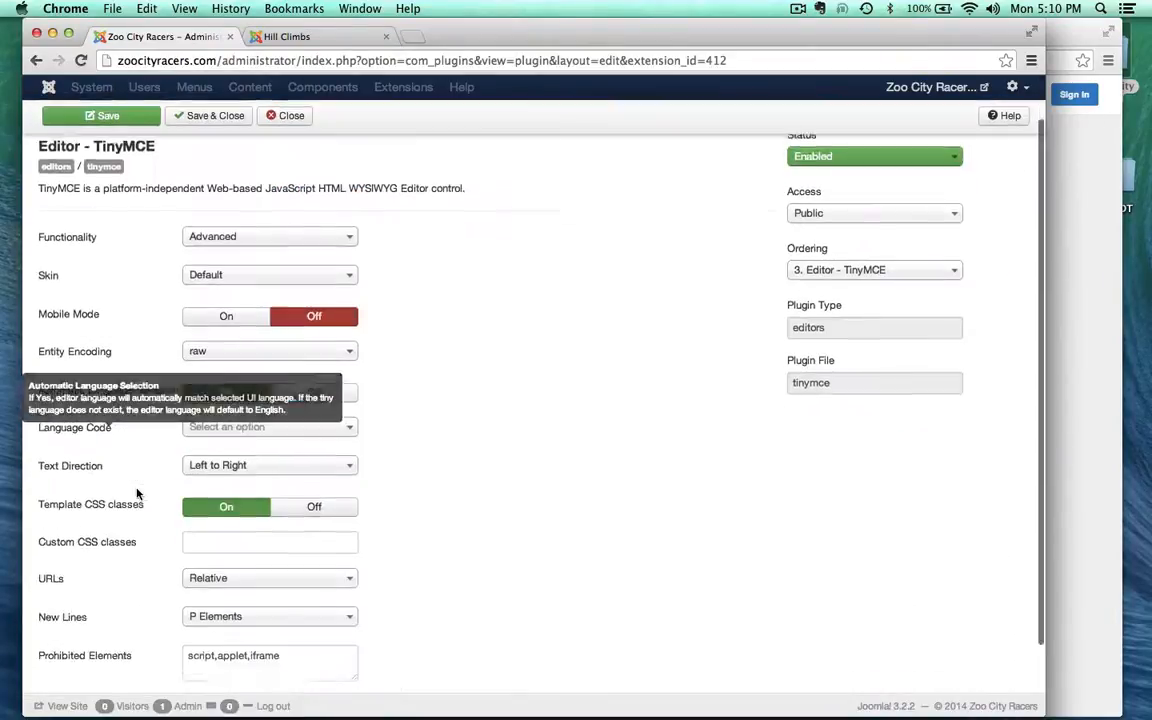
- Remove iframe from the TinyMCE plugin's Prohibited Elements, leaving script,applet, and save and close the plugin
{"action": "scroll", "coordinate": [136, 489], "scroll_direction": "down", "scroll_amount": 2}
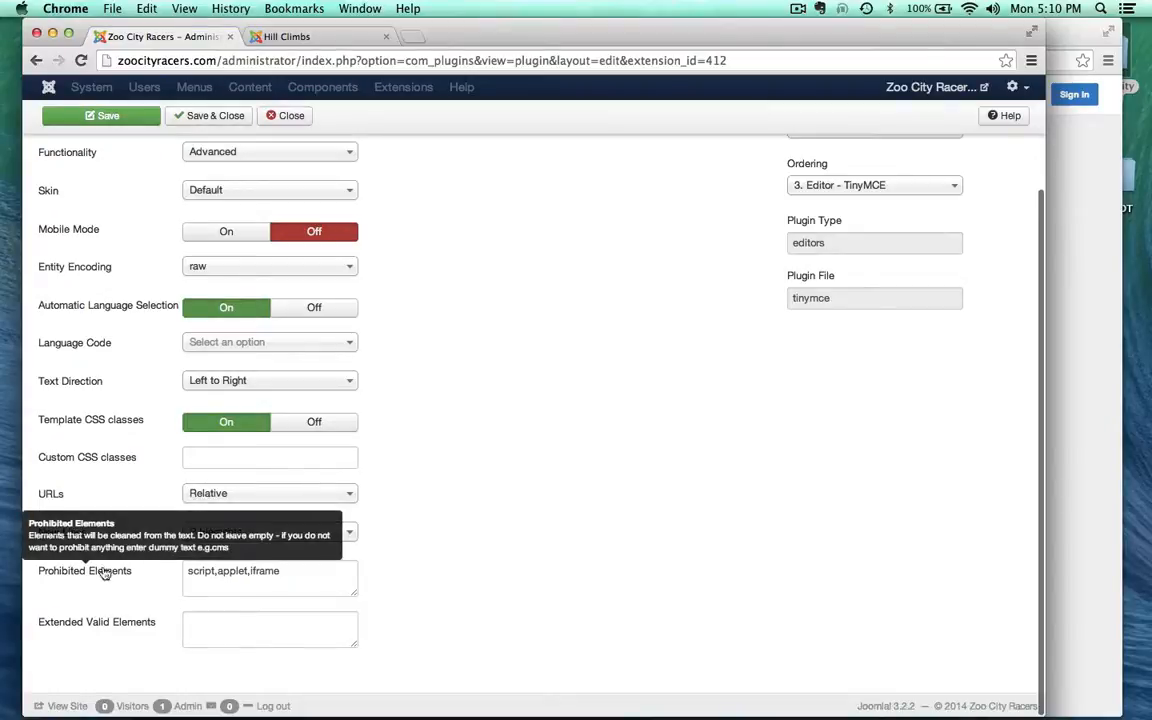
{"action": "left_click", "coordinate": [284, 572]}
{"action": "key", "text": "BackSpace"}
{"action": "key", "text": "BackSpace"}
{"action": "key", "text": "BackSpace"}
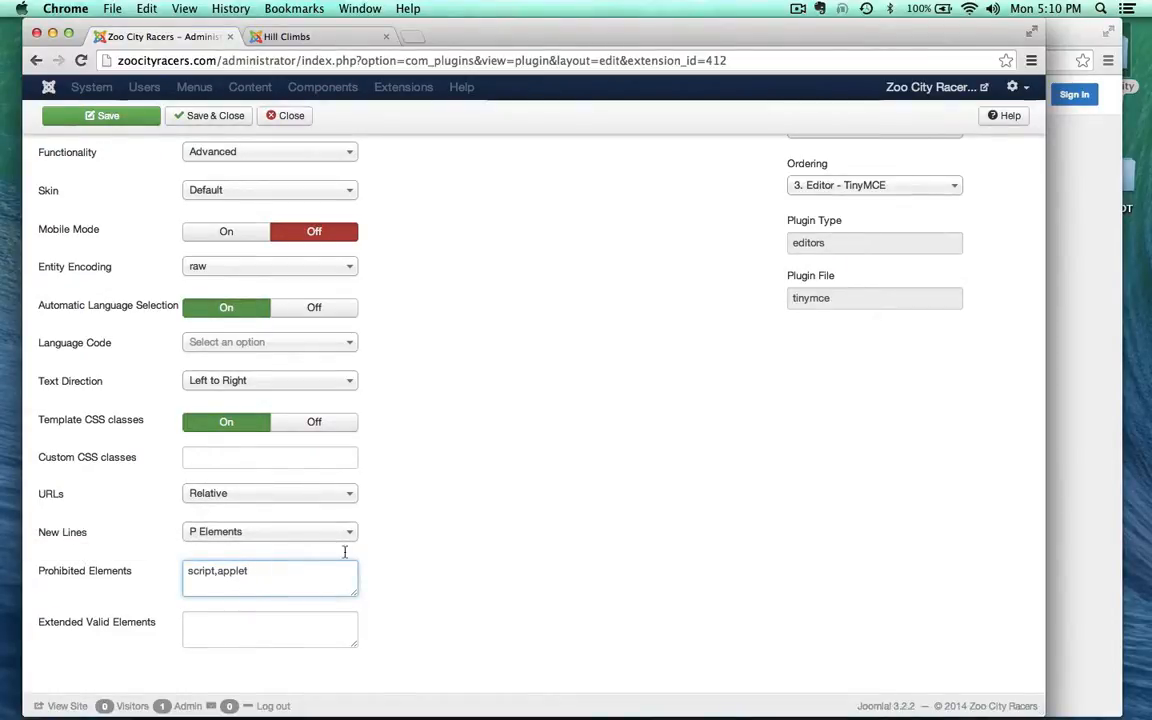
{"action": "scroll", "coordinate": [522, 540], "scroll_direction": "up", "scroll_amount": 4}
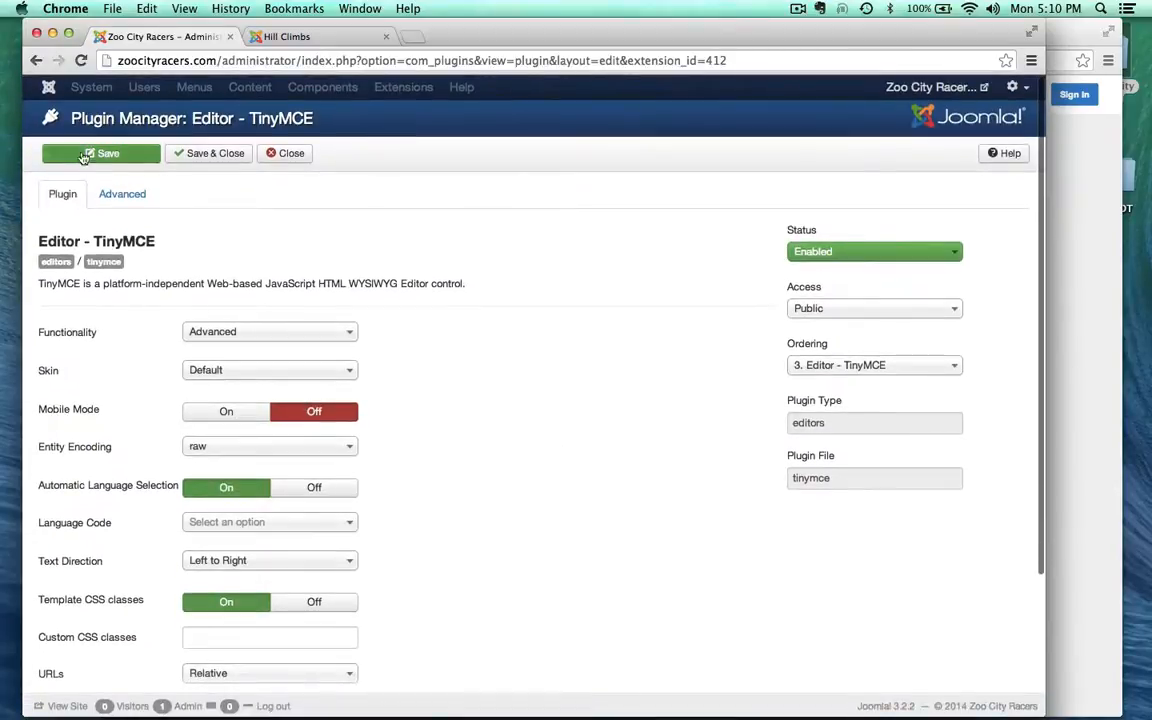
{"action": "left_click", "coordinate": [224, 155]}
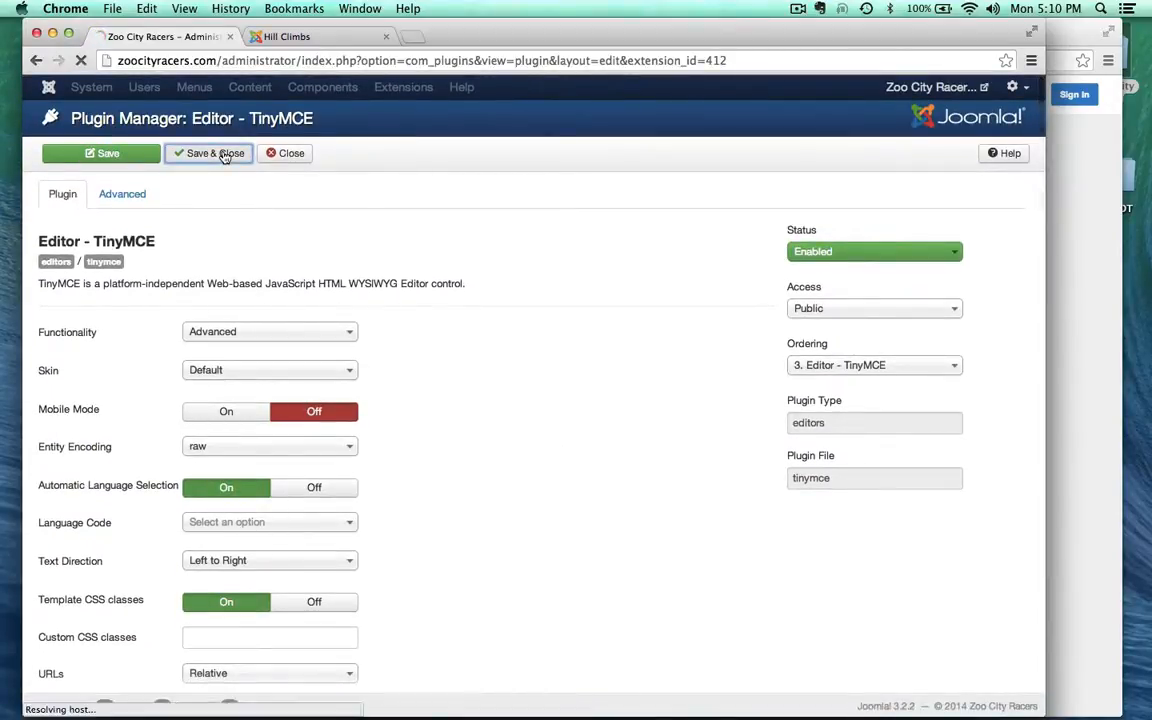
- Open the Hill Climbs article for editing and insert a horizontal rule below the magazine article image
{"action": "left_click", "coordinate": [284, 87]}
{"action": "left_click", "coordinate": [298, 112]}
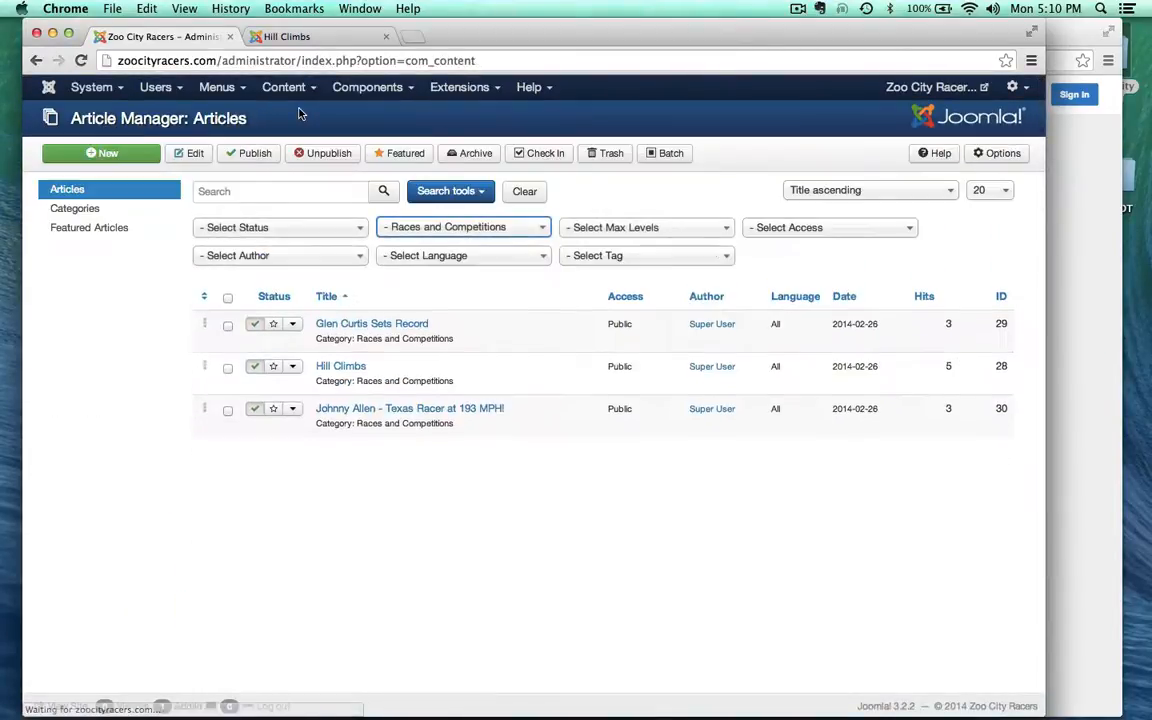
{"action": "left_click", "coordinate": [340, 366]}
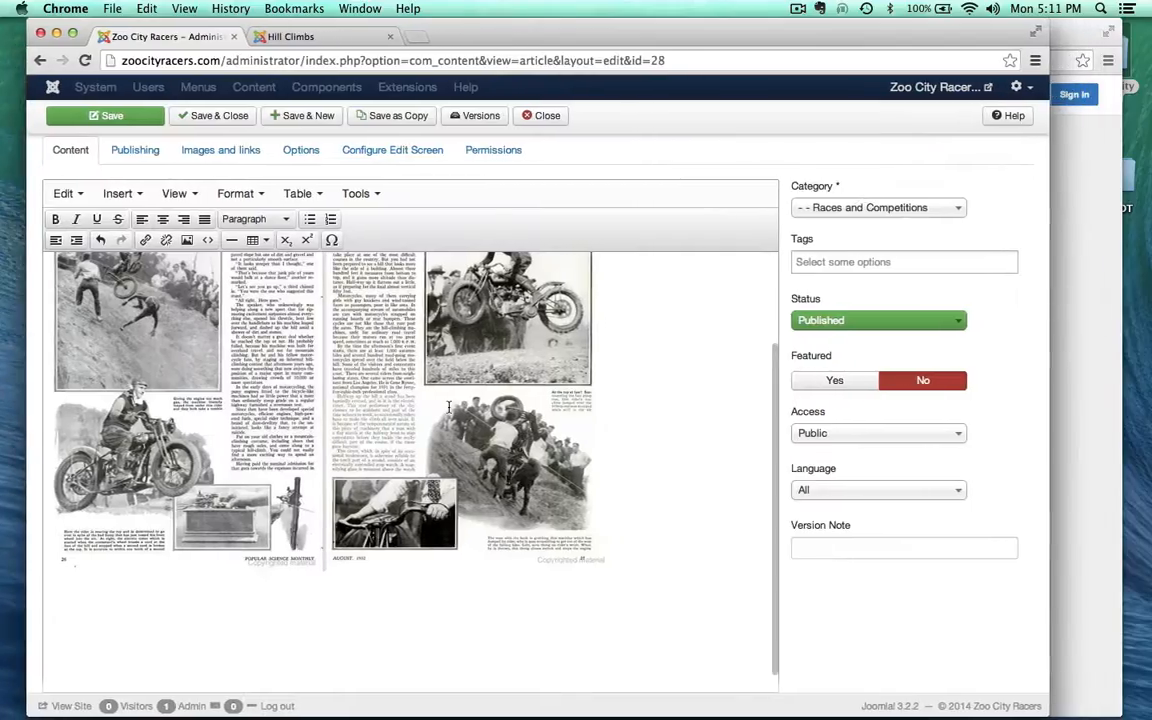
{"action": "scroll", "coordinate": [270, 480], "scroll_direction": "down", "scroll_amount": 4}
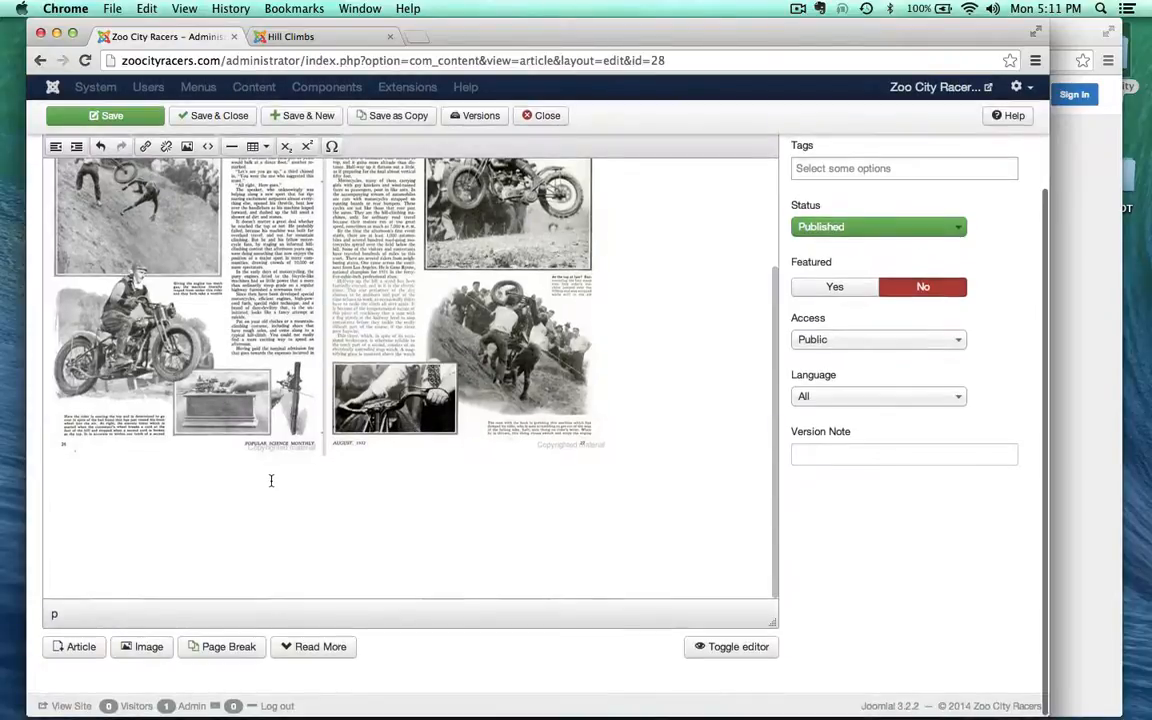
{"action": "scroll", "coordinate": [270, 480], "scroll_direction": "up", "scroll_amount": 8}
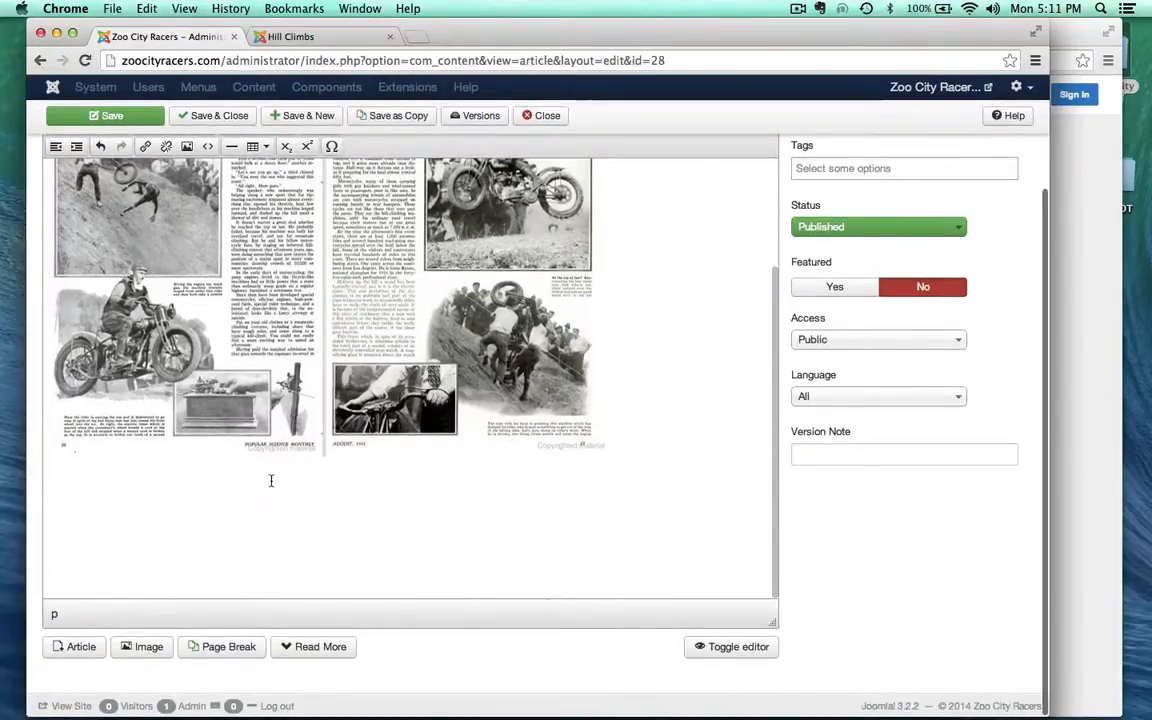
{"action": "scroll", "coordinate": [248, 436], "scroll_direction": "down", "scroll_amount": 1}
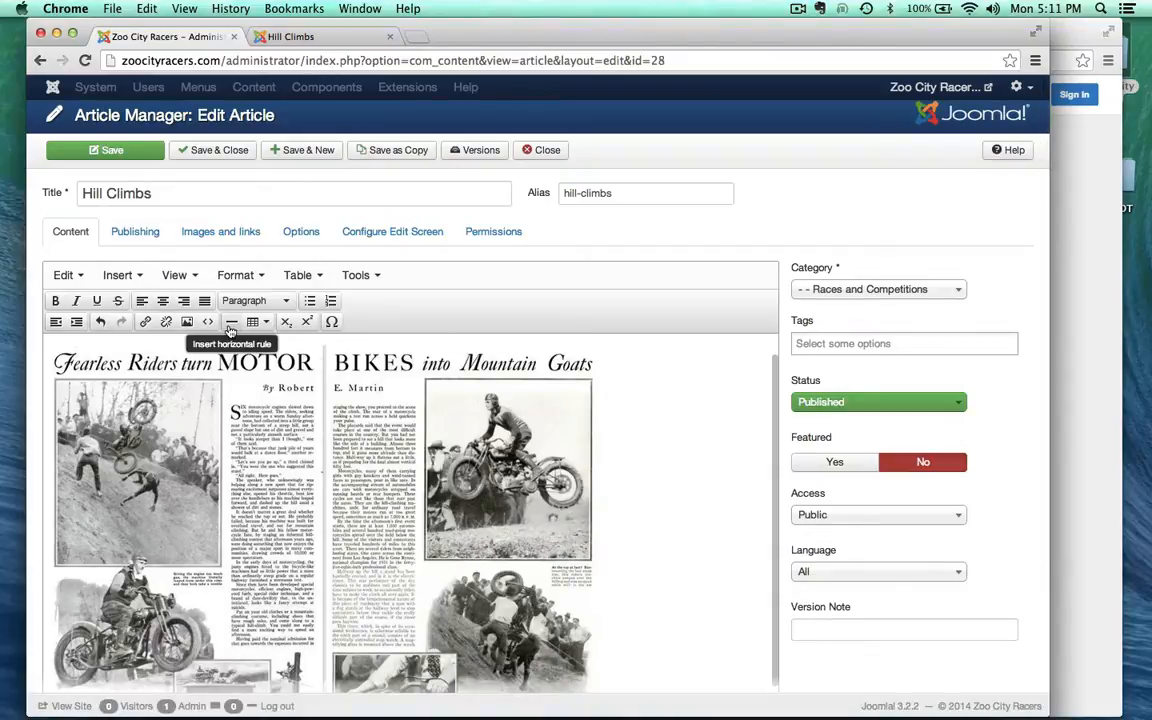
{"action": "left_click", "coordinate": [230, 322]}
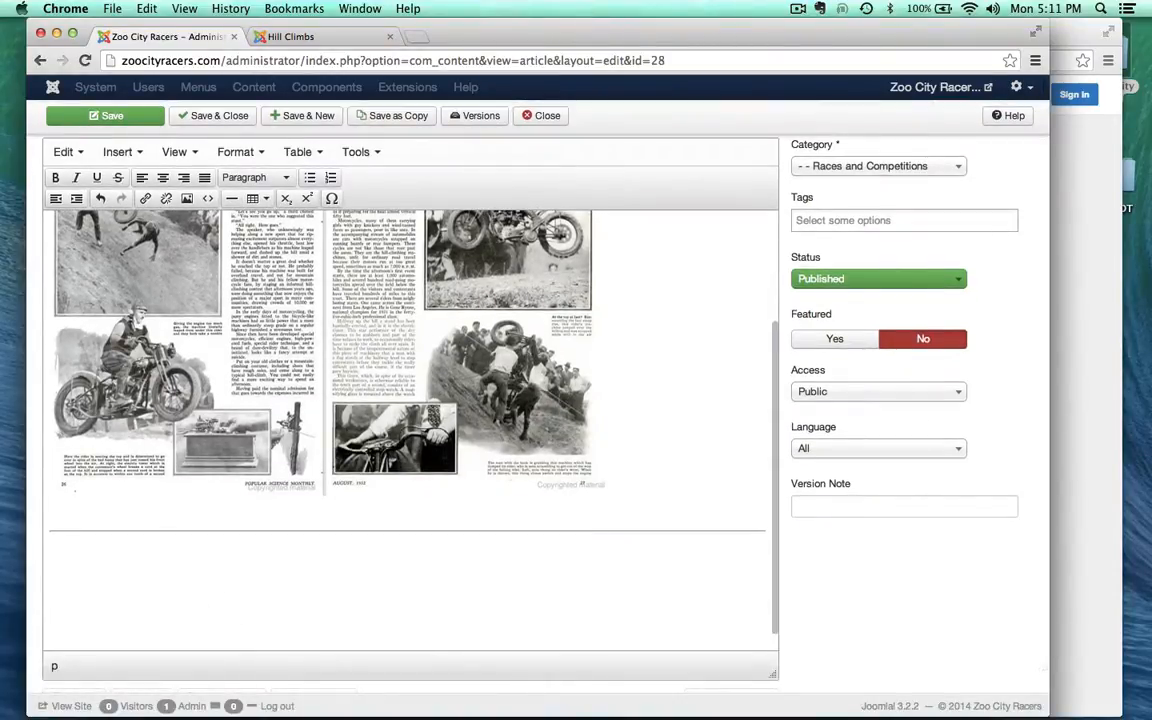
- Add the line "See this rare 1930's California Motorcycle Hill Climb Event" below the horizontal rule
{"action": "type", "text": "See this rare 1930"}
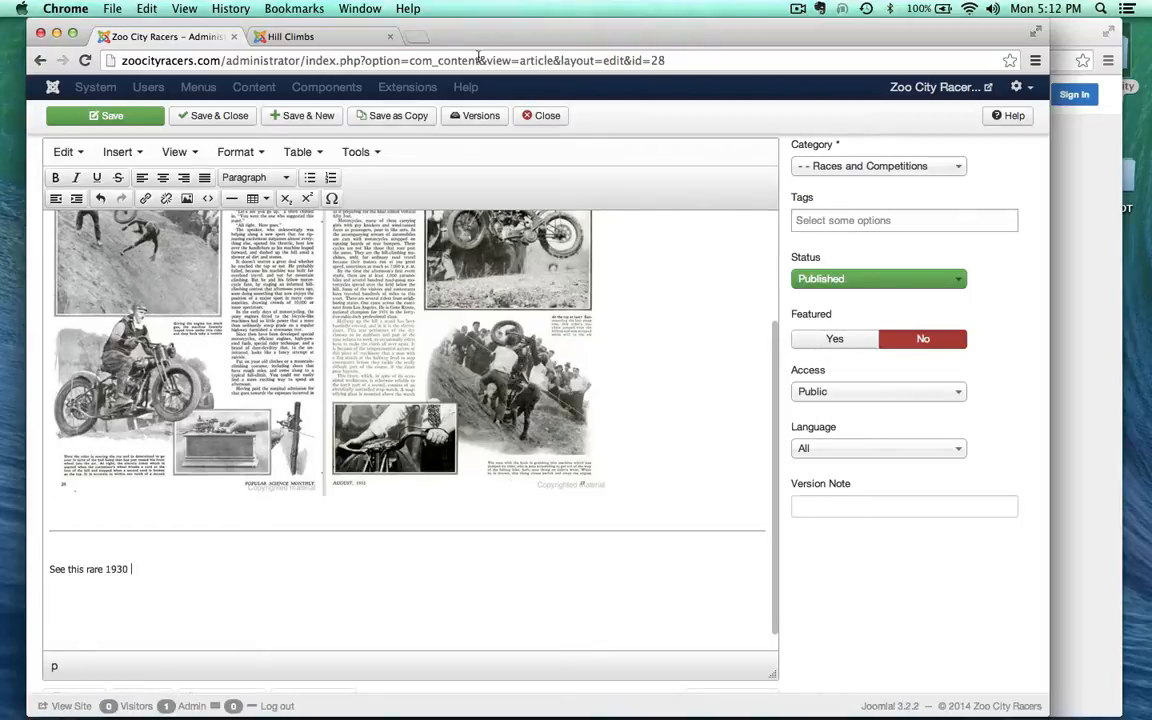
{"action": "left_click_drag", "start_coordinate": [485, 20], "coordinate": [522, 53]}
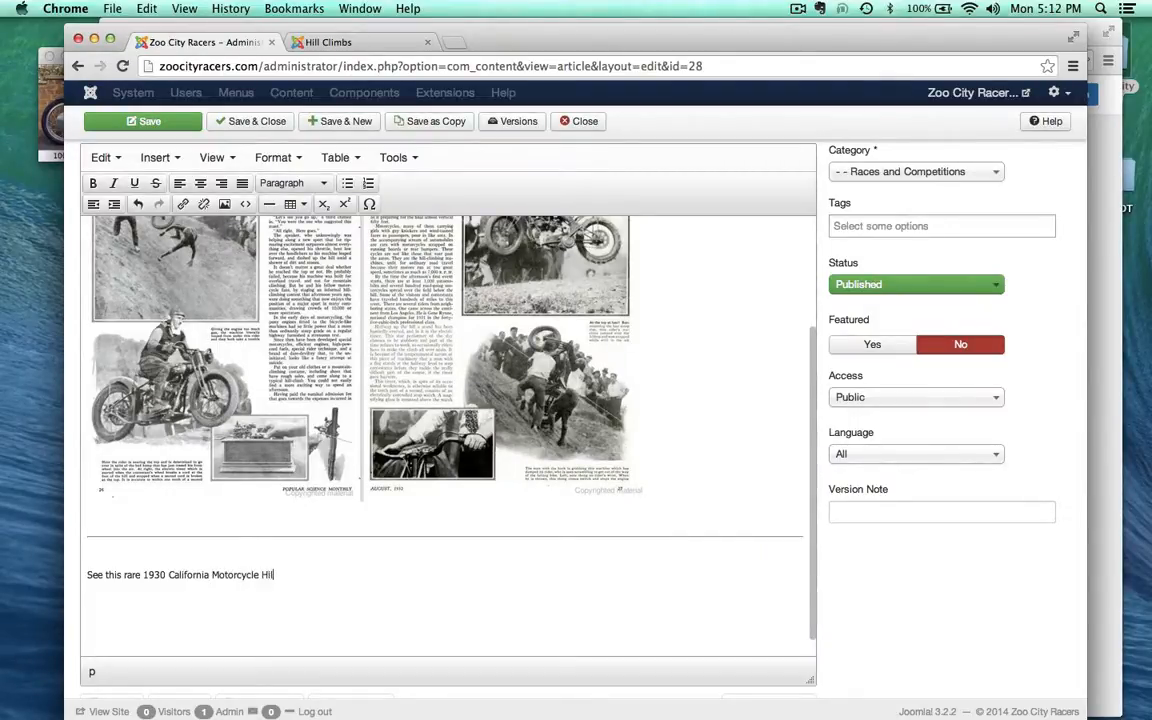
{"action": "type", "text": "l Climb Event"}
{"action": "left_click_drag", "start_coordinate": [352, 577], "coordinate": [80, 574]}
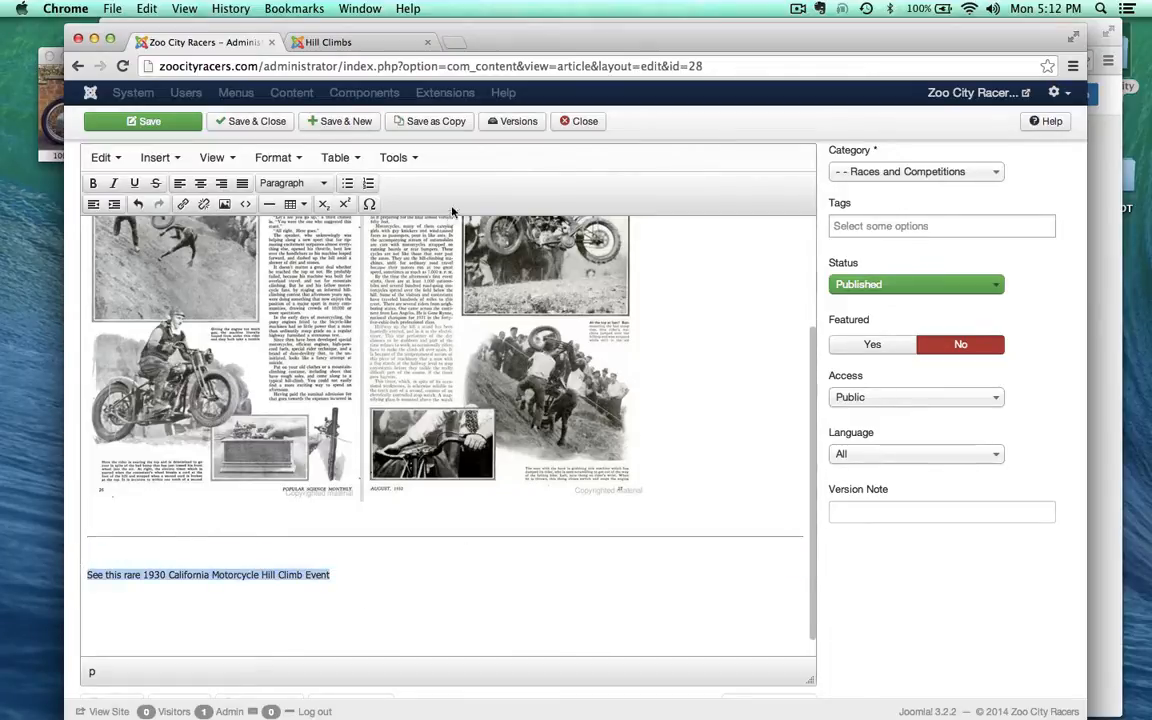
{"action": "left_click", "coordinate": [168, 577]}
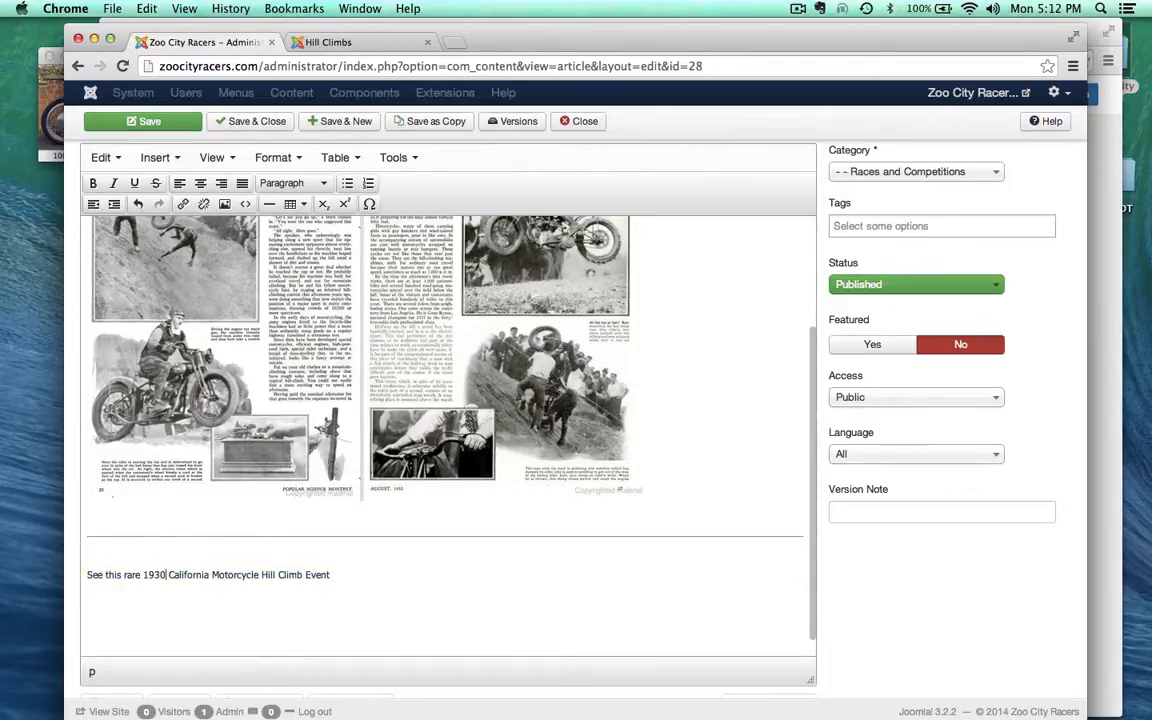
{"action": "type", "text": "'s"}
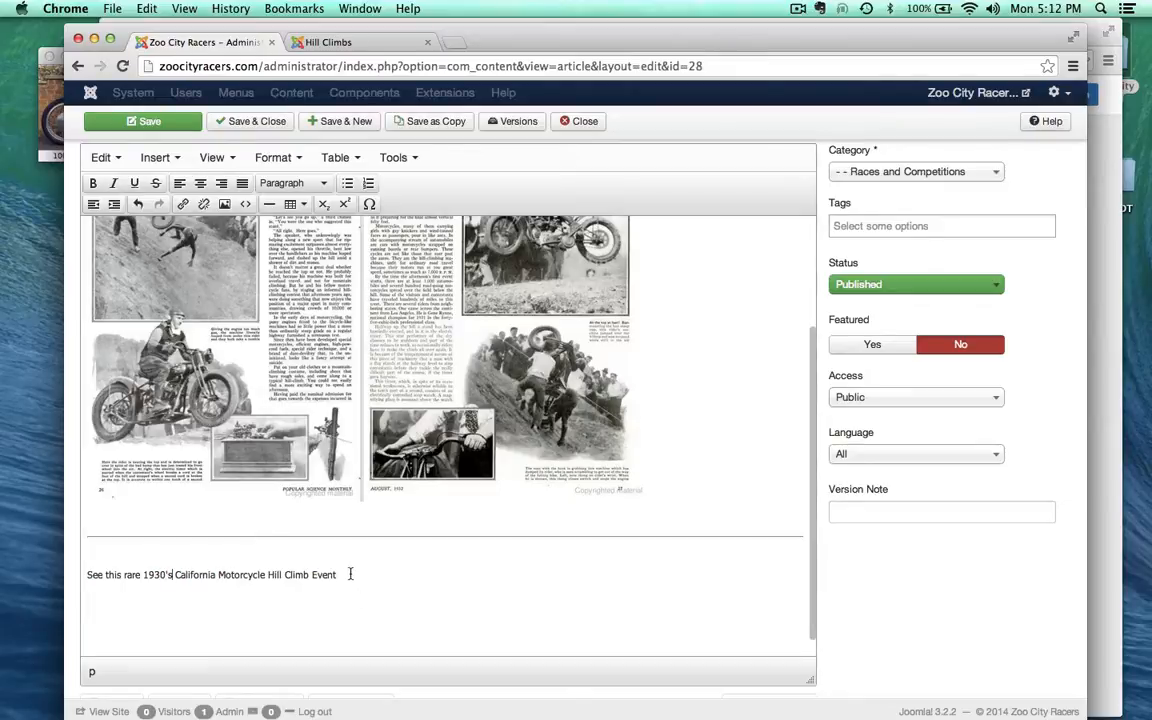
- Format the line about the 1930's hill climb event as Header 2 and start a new paragraph after it
{"action": "left_click_drag", "start_coordinate": [350, 574], "coordinate": [38, 564]}
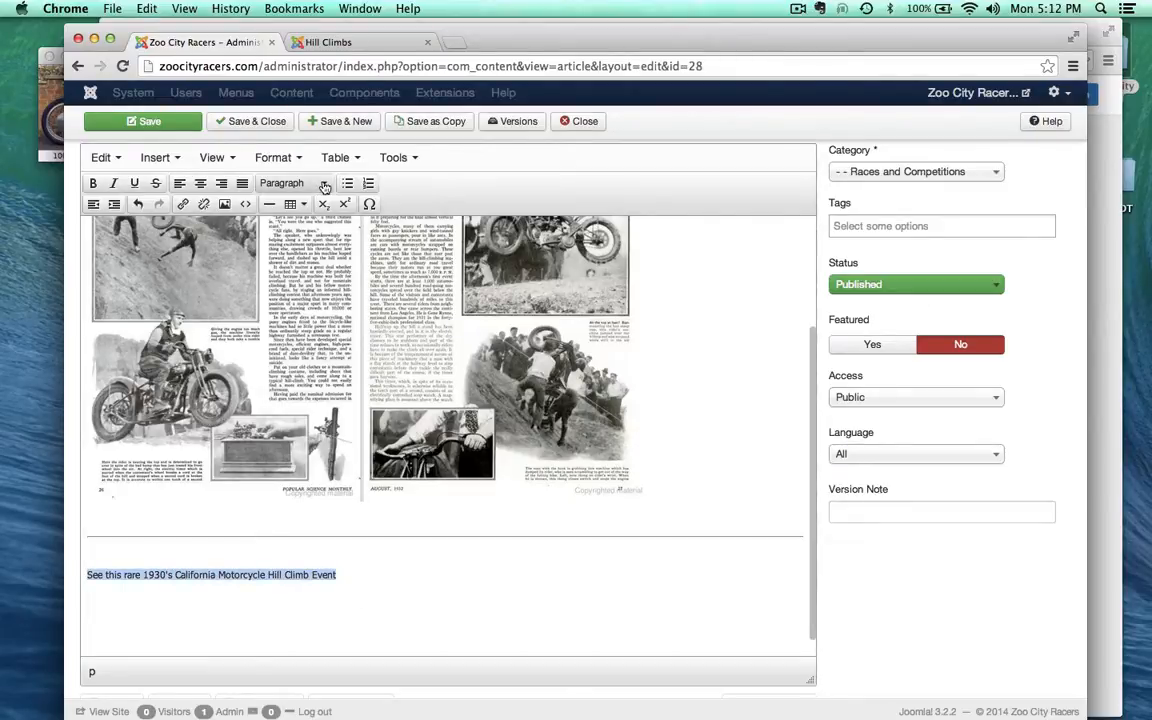
{"action": "left_click", "coordinate": [288, 183]}
{"action": "left_click", "coordinate": [305, 304]}
{"action": "key", "text": "Right"}
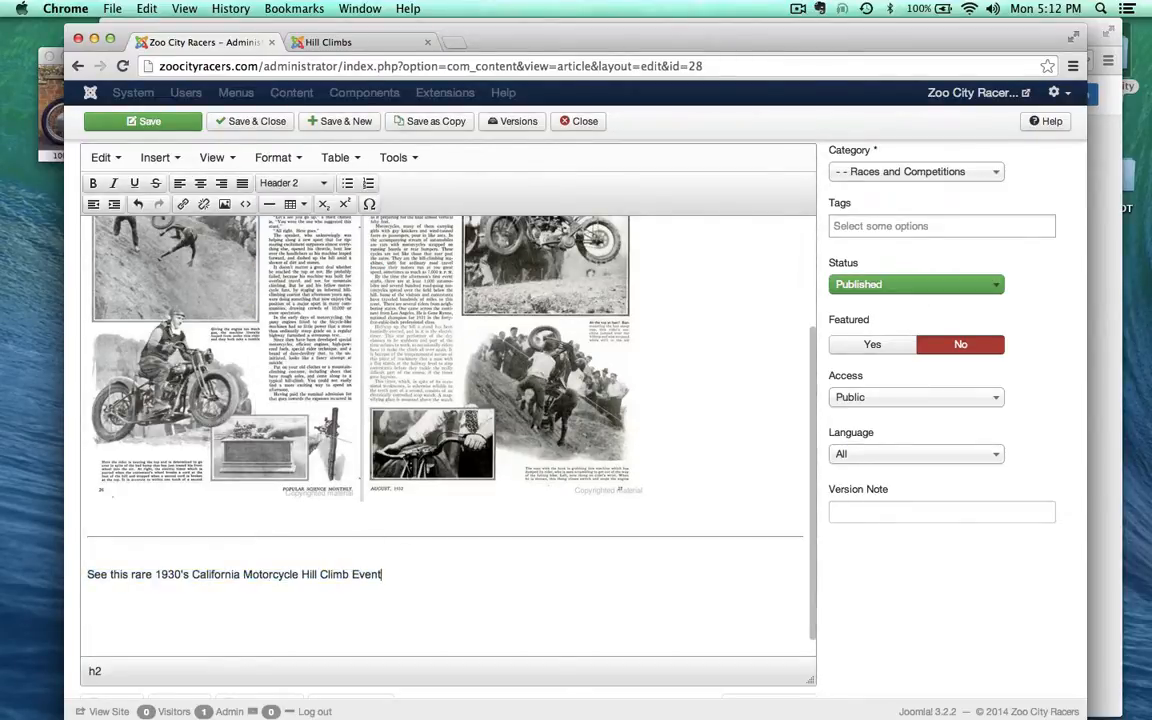
{"action": "key", "text": "Return"}
- Show the article's HTML source and delete the last three empty paragraphs, keeping two below the h2 heading
{"action": "scroll", "coordinate": [383, 620], "scroll_direction": "down", "scroll_amount": 3}
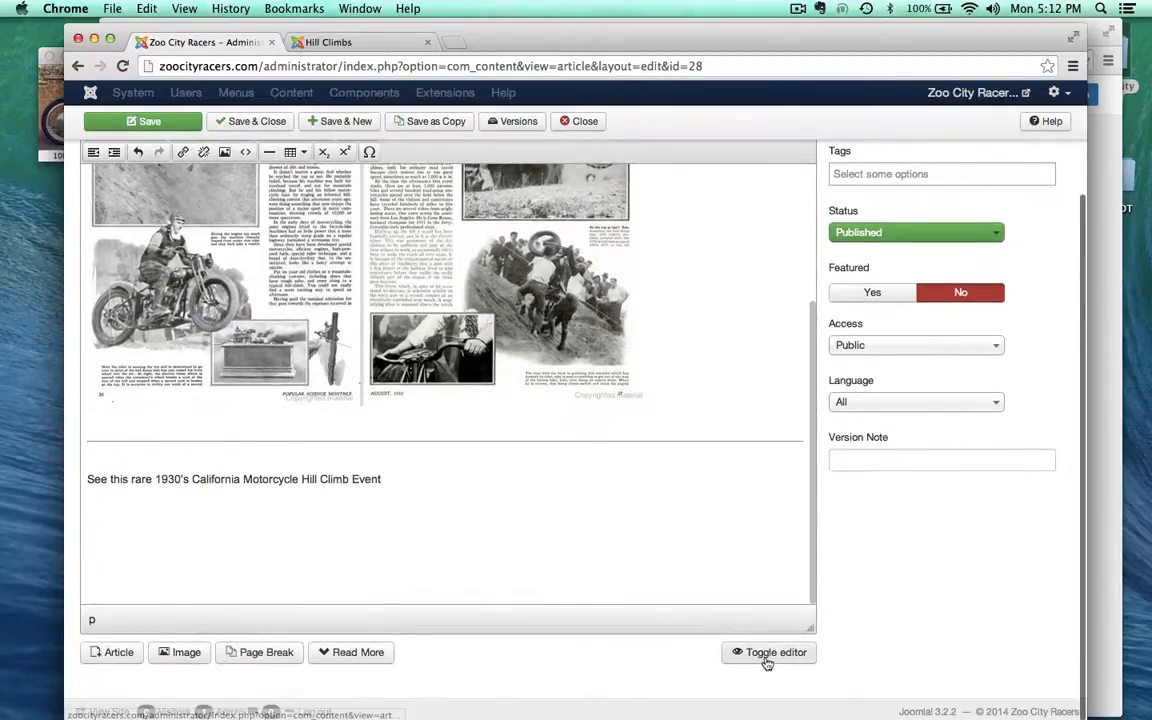
{"action": "left_click", "coordinate": [770, 655]}
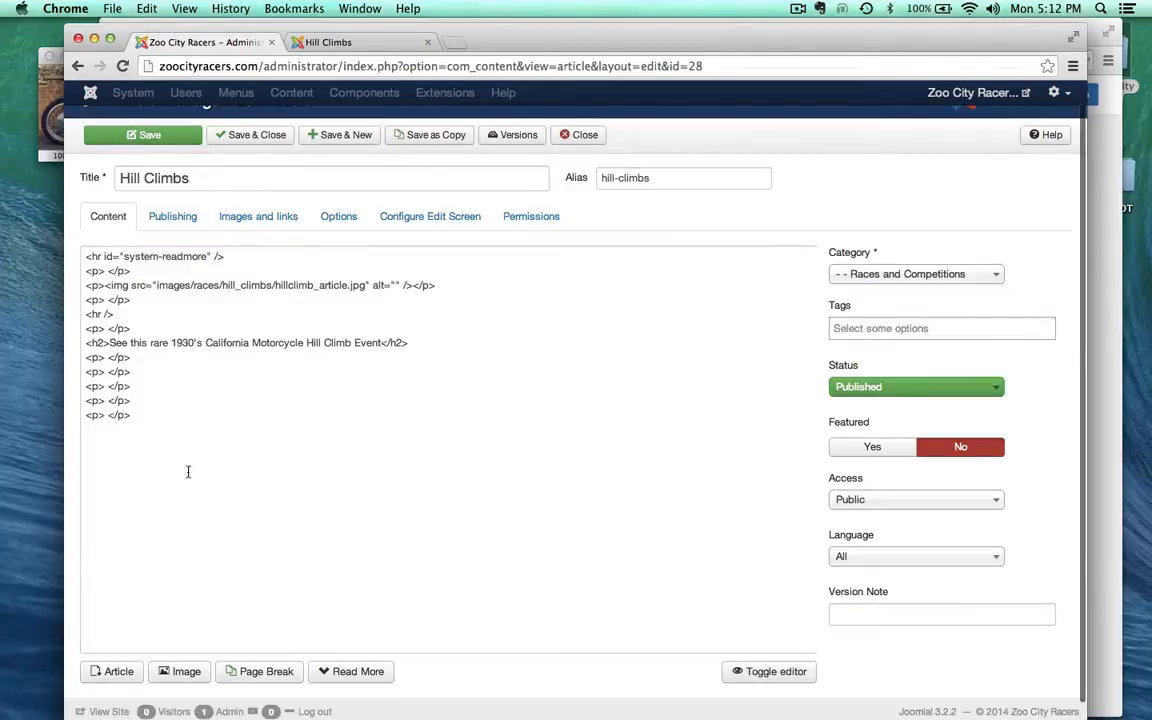
{"action": "left_click", "coordinate": [136, 373]}
{"action": "key", "text": "Return"}
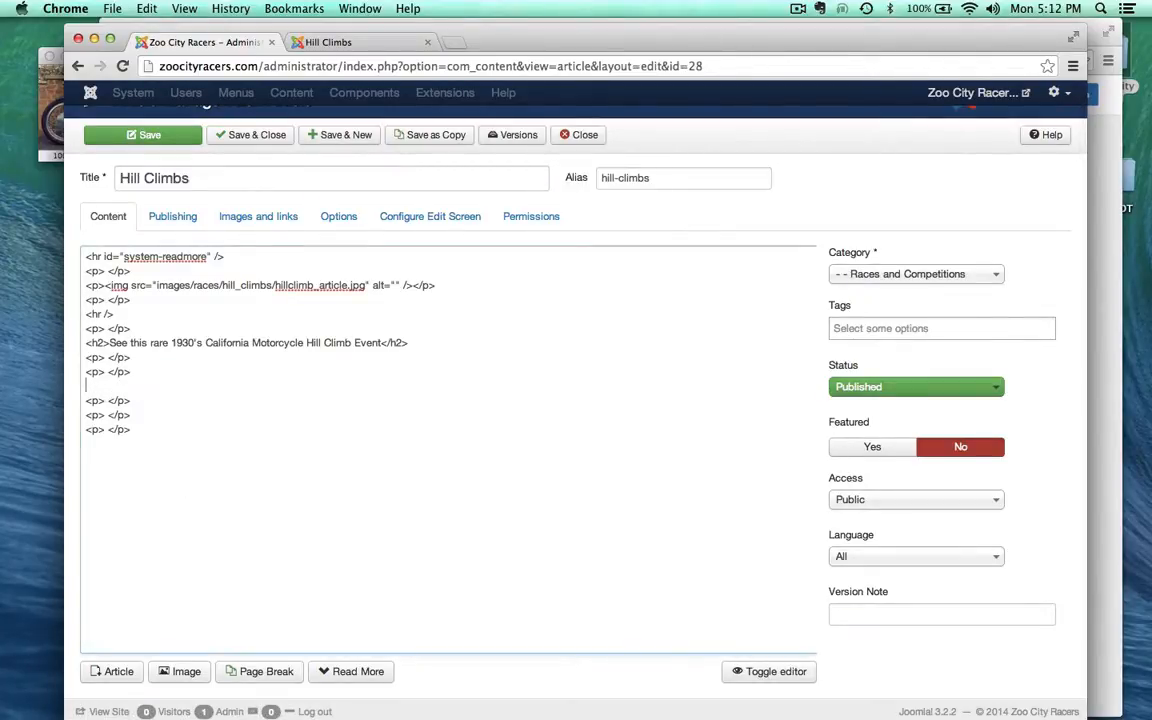
{"action": "left_click_drag", "start_coordinate": [143, 437], "coordinate": [70, 389]}
{"action": "key", "text": "BackSpace"}
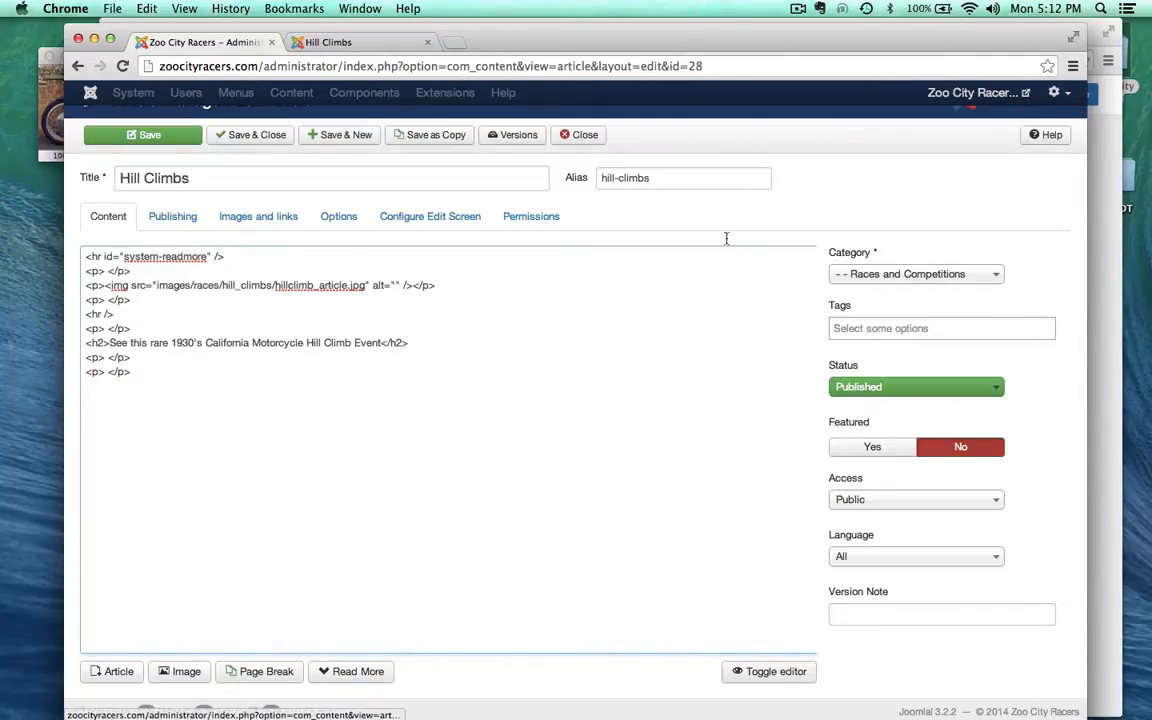
- Copy the 420 × 315 iframe embed code from the YouTube video page and paste it below the last empty paragraph in the HTML source
{"action": "key", "text": "ctrl+Up"}
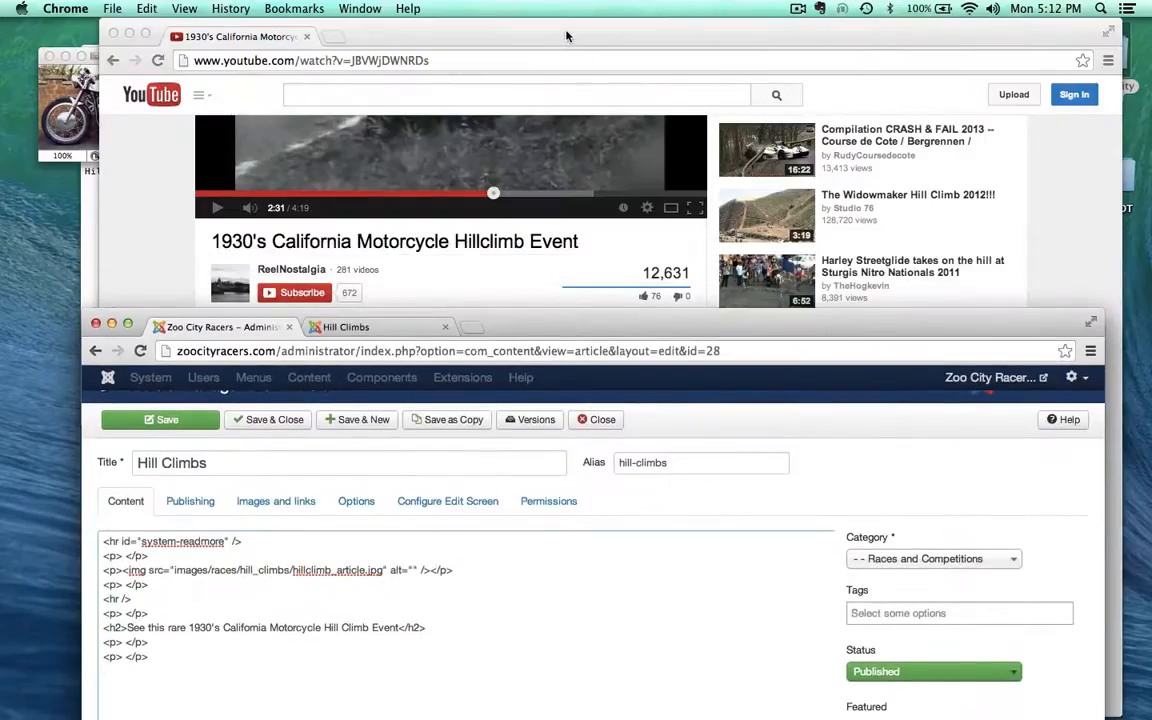
{"action": "left_click", "coordinate": [430, 250]}
{"action": "key", "text": "super+c"}
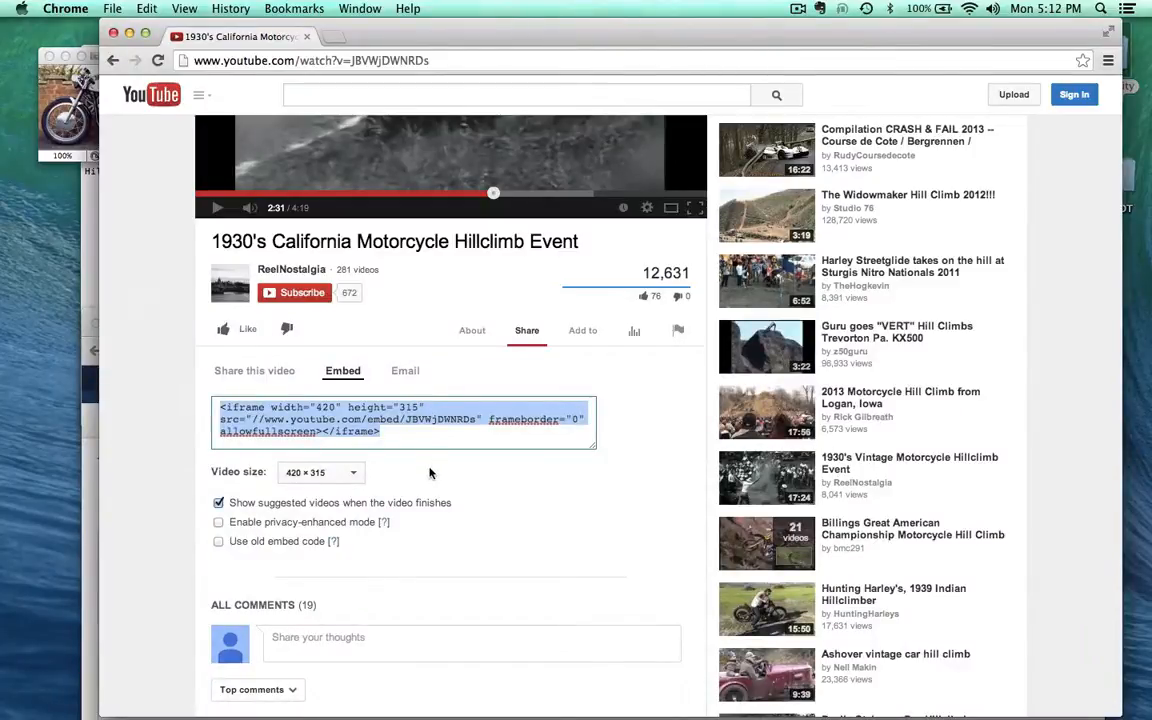
{"action": "left_click", "coordinate": [84, 530]}
{"action": "left_click_drag", "start_coordinate": [540, 322], "coordinate": [527, 54]}
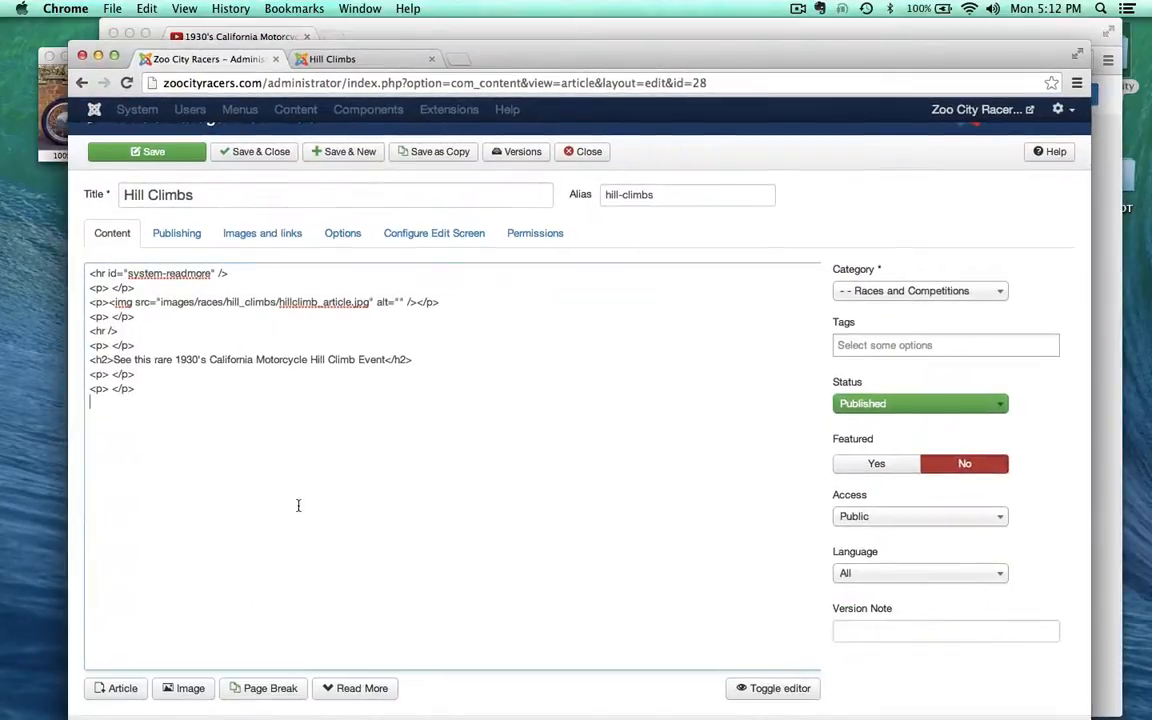
{"action": "key", "text": "super+v"}
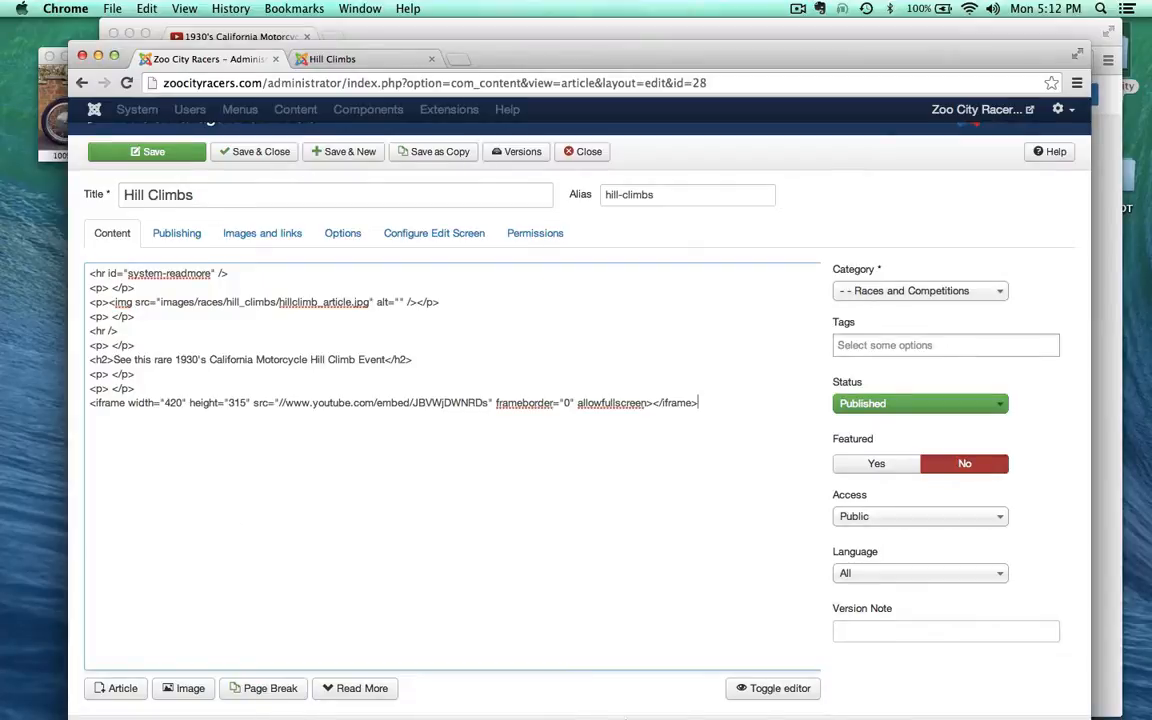
- Return to the visual editor, save the article, and check the embedded video on the reloaded Hill Climbs page
{"action": "left_click", "coordinate": [770, 688]}
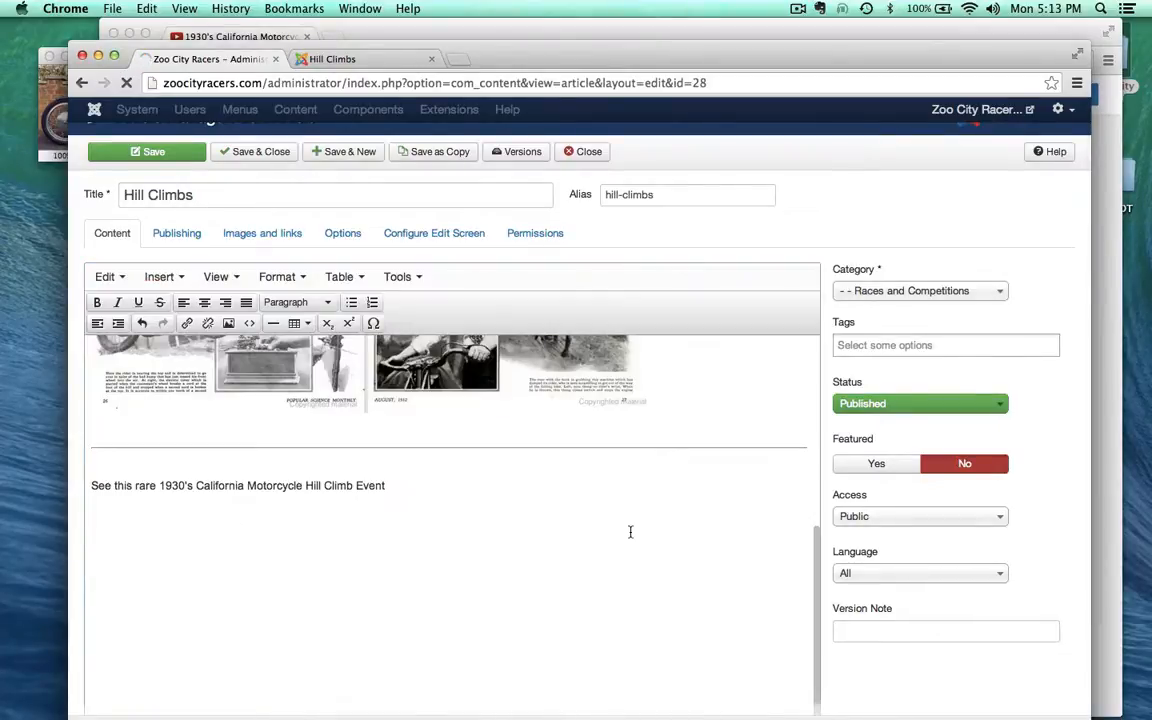
{"action": "scroll", "coordinate": [630, 532], "scroll_direction": "down", "scroll_amount": 4}
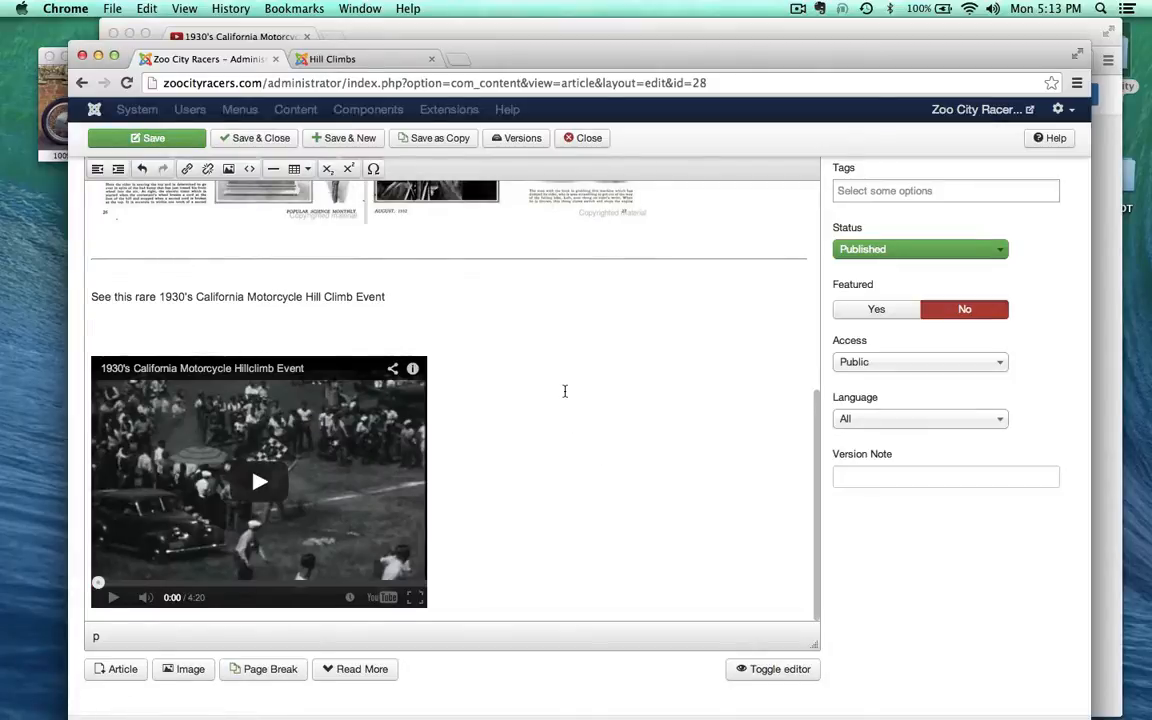
{"action": "scroll", "coordinate": [564, 391], "scroll_direction": "up", "scroll_amount": 10}
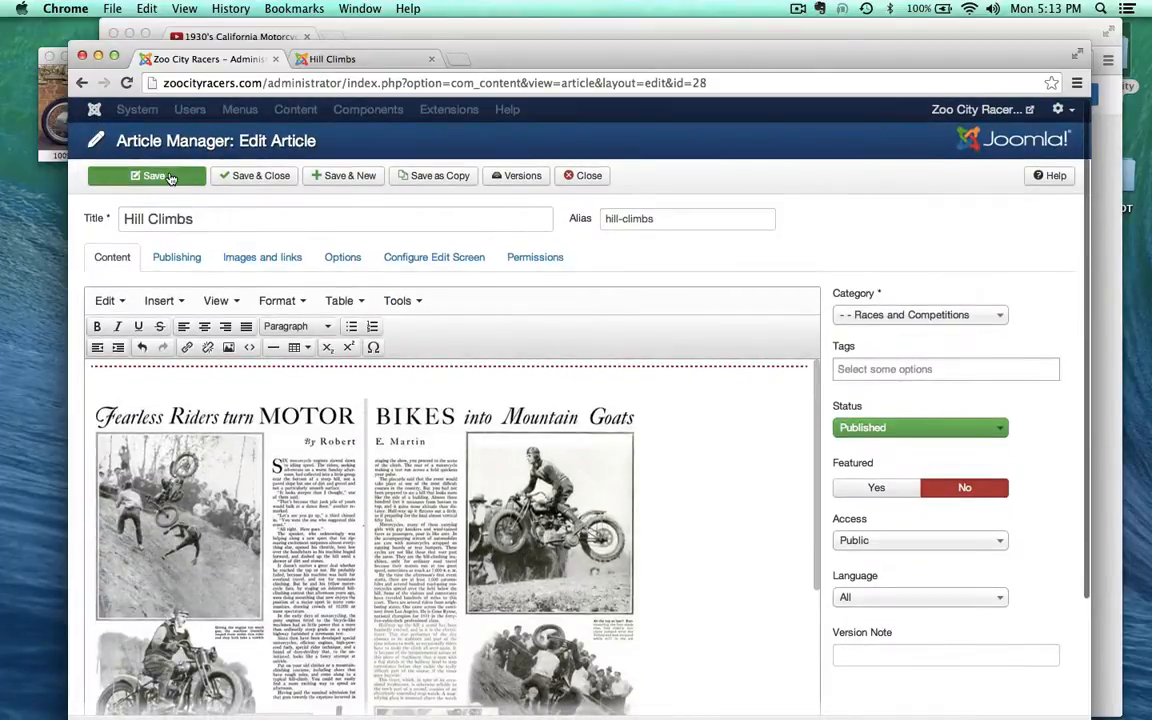
{"action": "left_click", "coordinate": [332, 59]}
{"action": "key", "text": "super+r"}
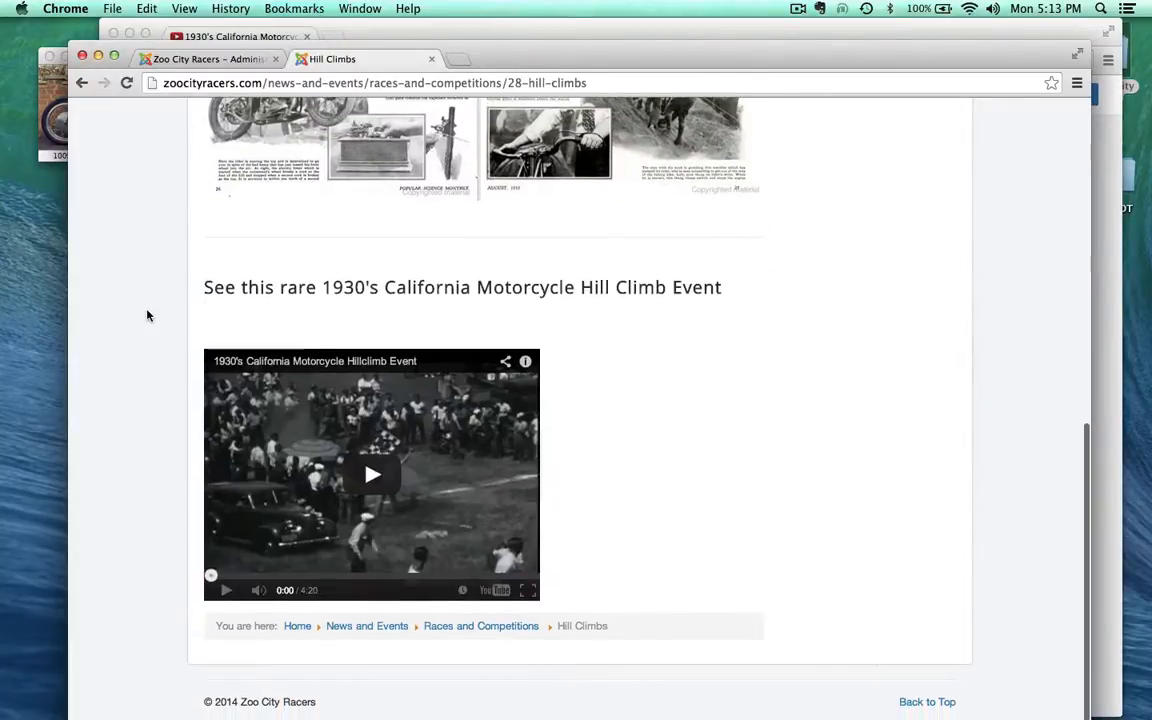
- Reword the heading above the embedded video to "Rare footage of a 1930's California Motorcycle Hill Climb Event"
{"action": "left_click", "coordinate": [197, 60]}
{"action": "scroll", "coordinate": [450, 450], "scroll_direction": "down", "scroll_amount": 10}
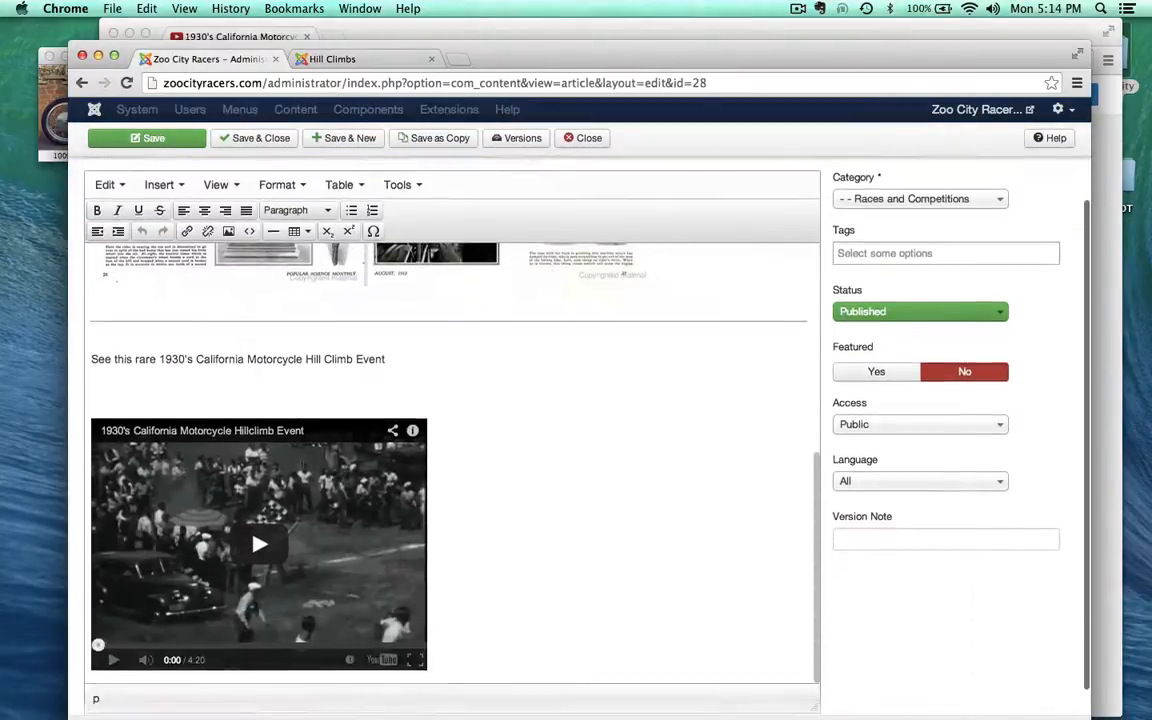
{"action": "scroll", "coordinate": [260, 545], "scroll_direction": "down", "scroll_amount": 2}
{"action": "scroll", "coordinate": [453, 483], "scroll_direction": "up", "scroll_amount": 3}
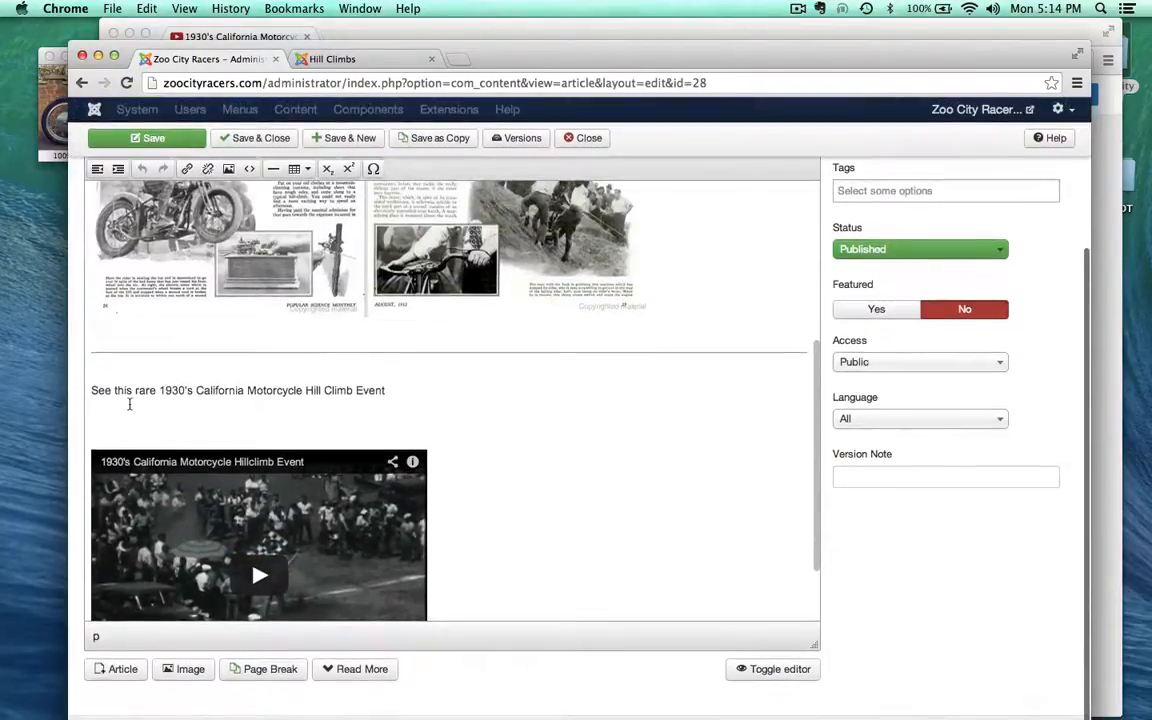
{"action": "left_click_drag", "start_coordinate": [138, 390], "coordinate": [64, 379]}
{"action": "type", "text": "Rare"}
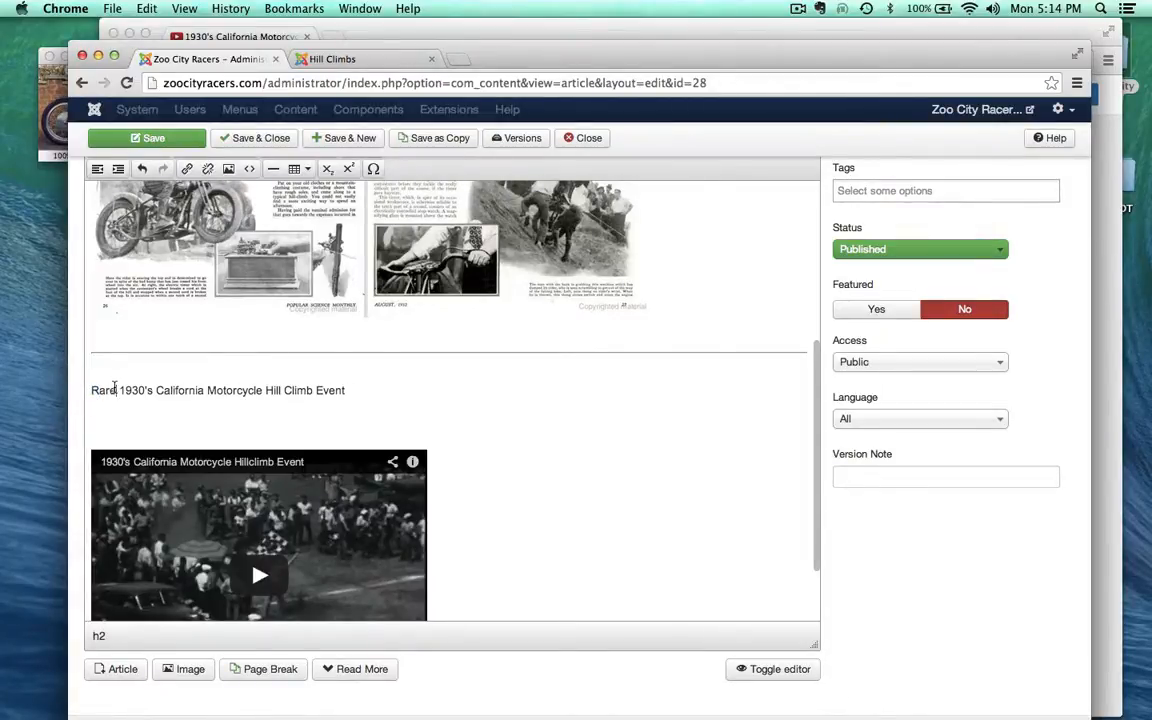
{"action": "type", "text": " footage of"}
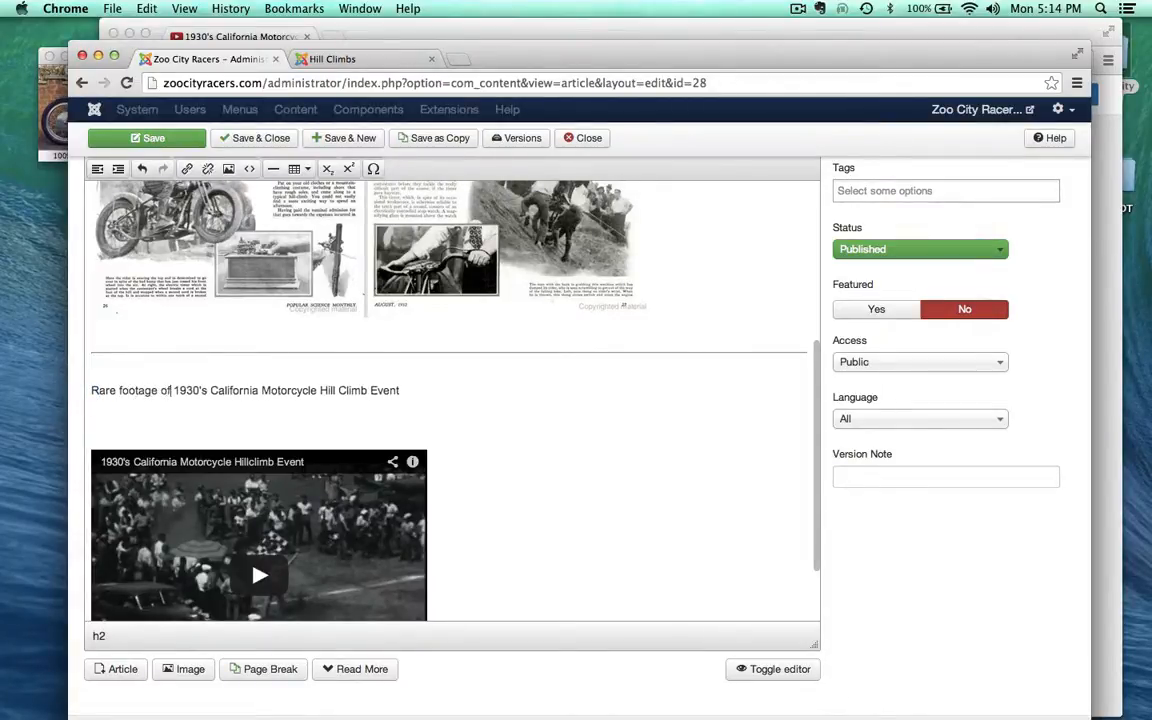
{"action": "type", "text": " a"}
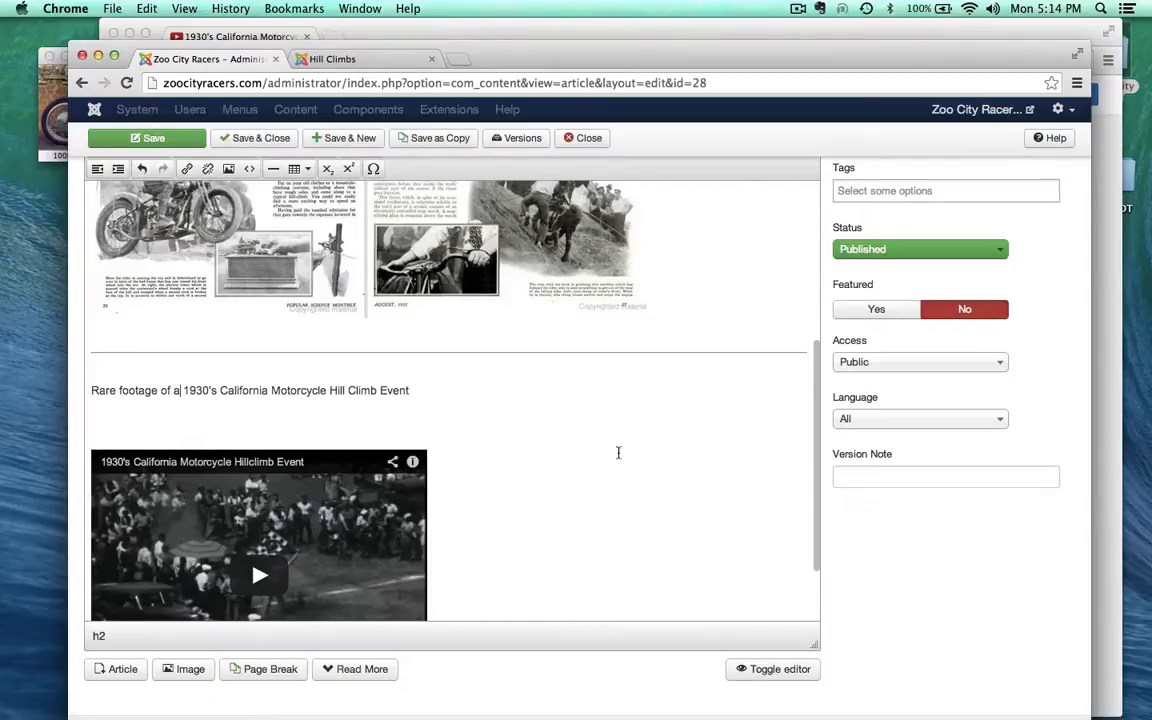
{"action": "scroll", "coordinate": [600, 445], "scroll_direction": "down", "scroll_amount": 2}
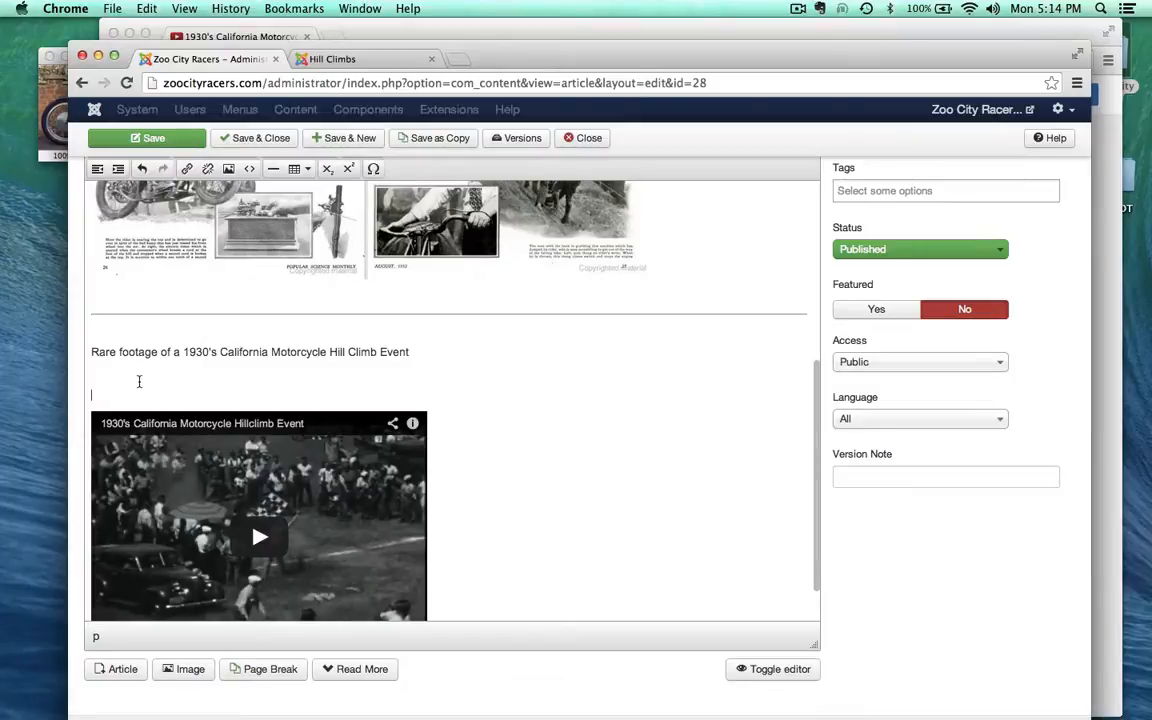
- Remove the extra empty line between the heading and the embedded video, and save the Hill Climbs article
{"action": "scroll", "coordinate": [549, 461], "scroll_direction": "down", "scroll_amount": 2}
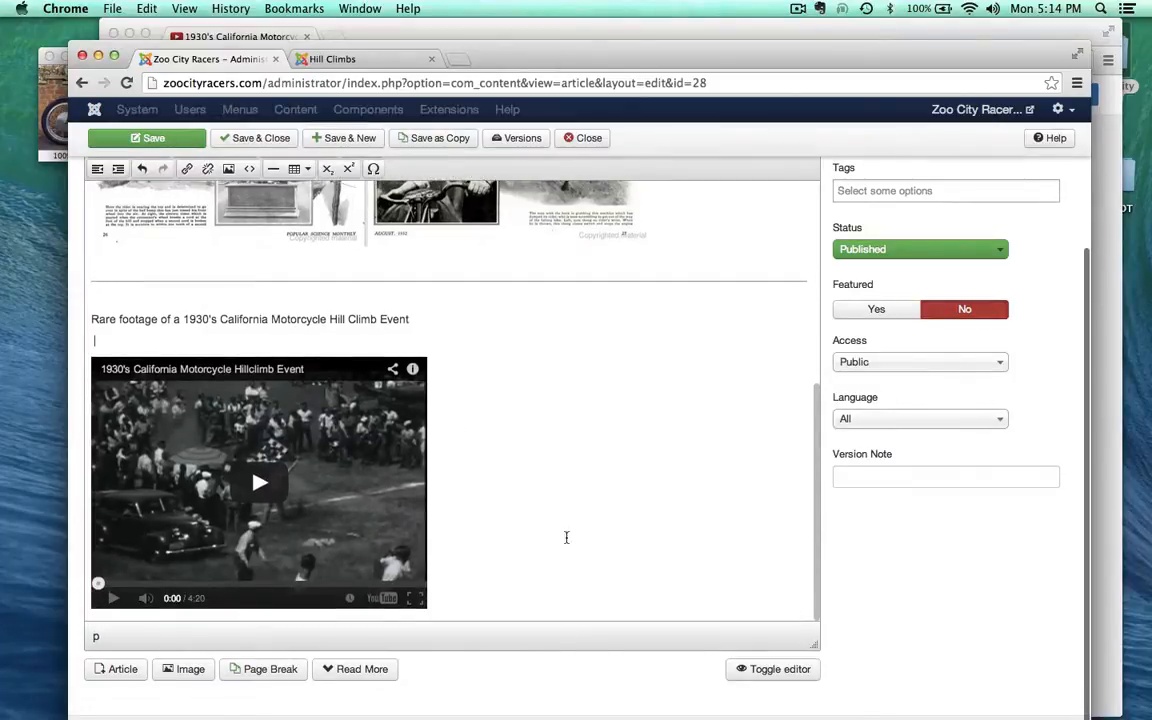
{"action": "scroll", "coordinate": [566, 534], "scroll_direction": "up", "scroll_amount": 1}
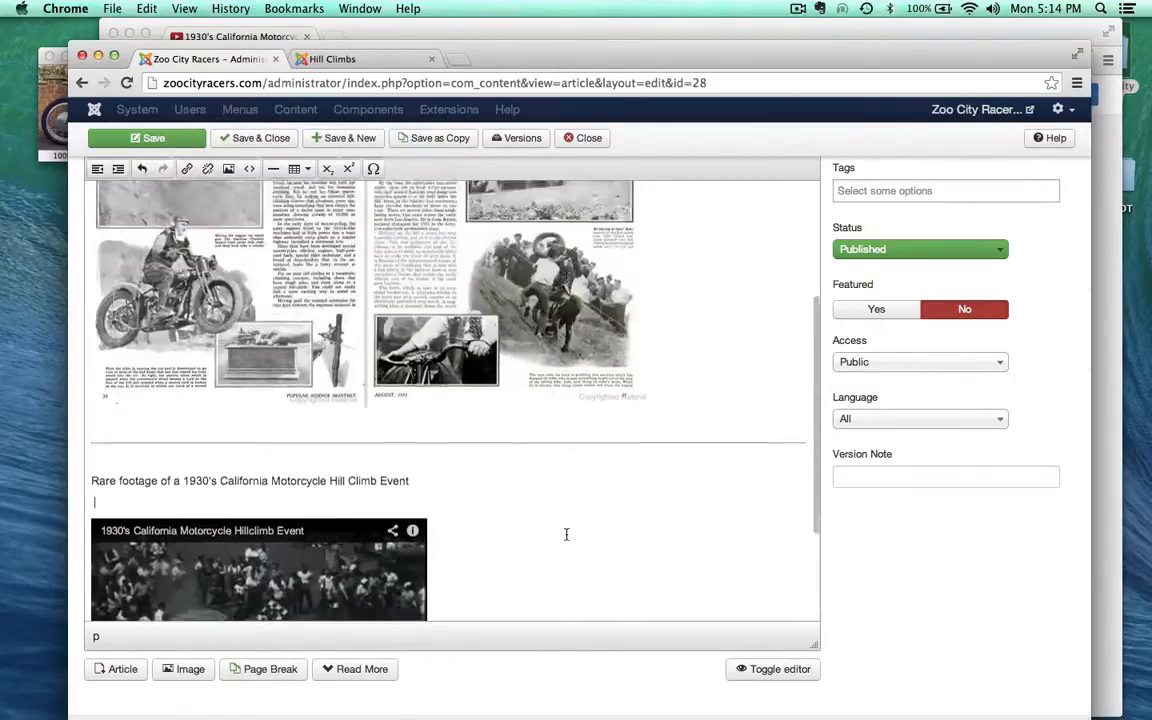
{"action": "key", "text": "super+s"}
{"action": "scroll", "coordinate": [566, 534], "scroll_direction": "down", "scroll_amount": 10}
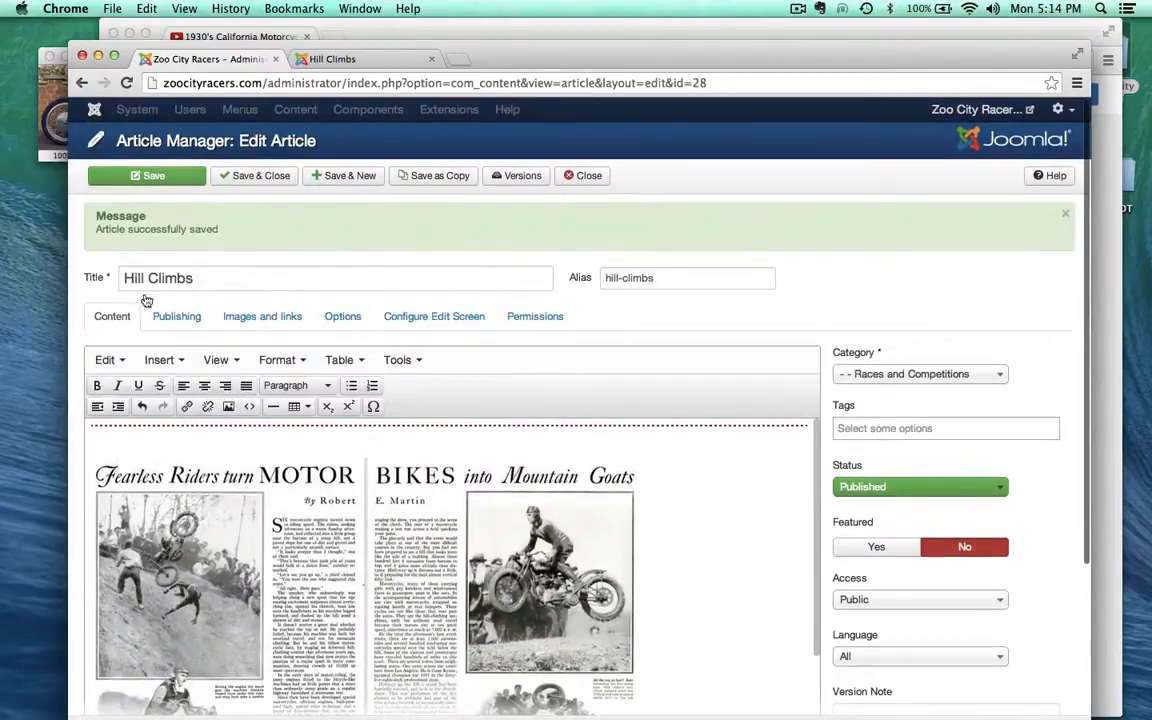
{"action": "left_click", "coordinate": [173, 181]}
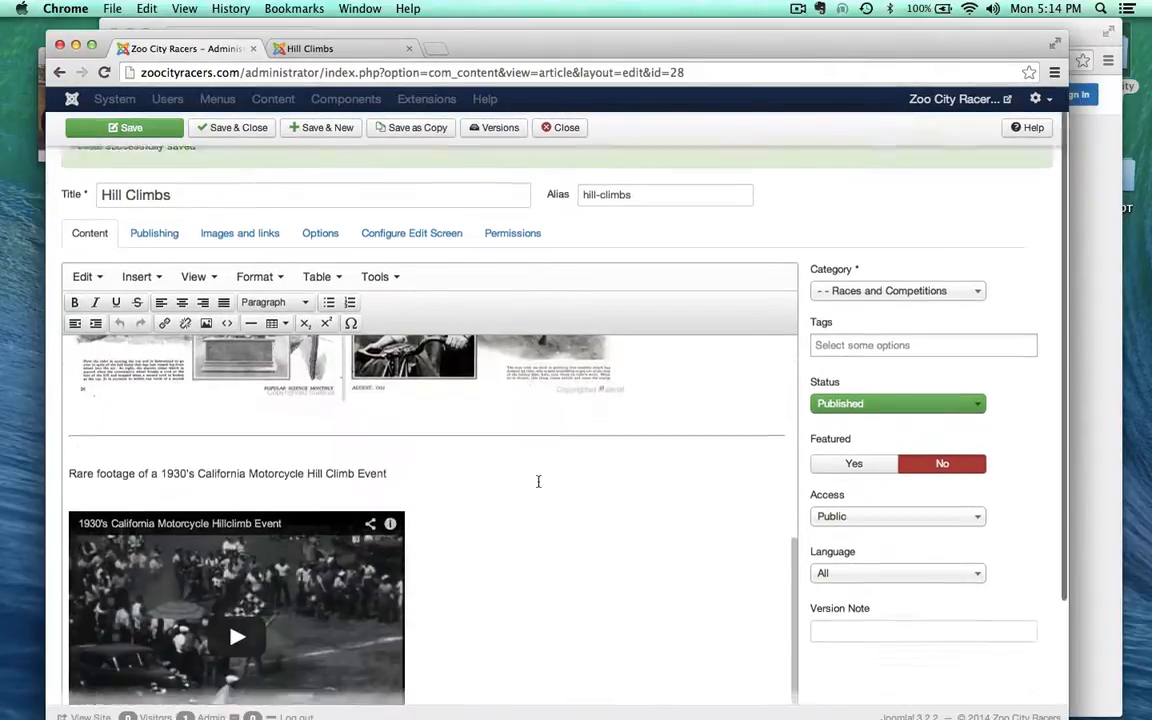
{"action": "scroll", "coordinate": [541, 480], "scroll_direction": "down", "scroll_amount": 3}
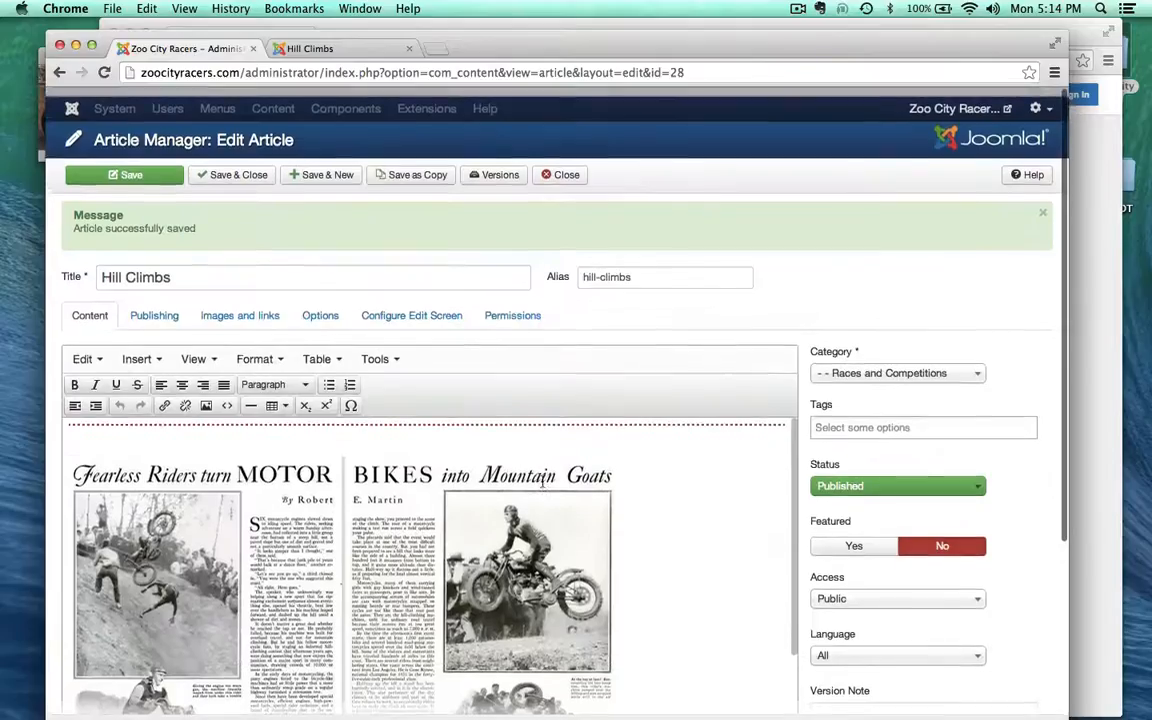
{"action": "scroll", "coordinate": [541, 480], "scroll_direction": "down", "scroll_amount": 1}
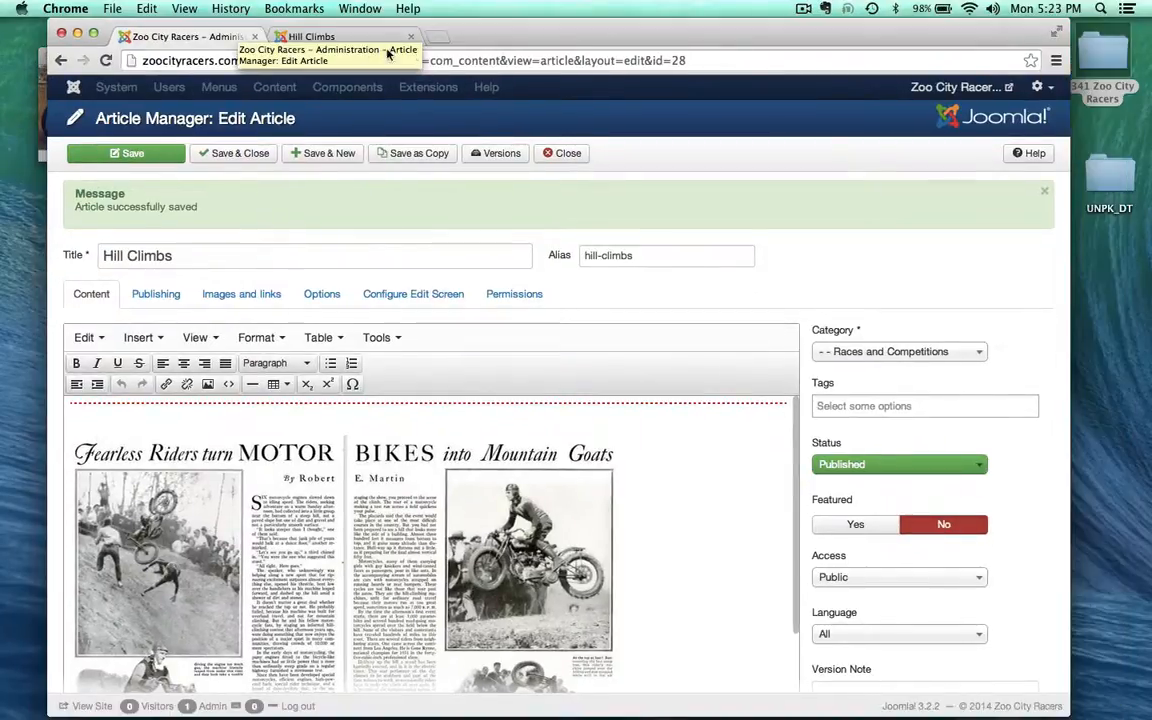
- Open the copied Bakersfield Magazine address for "Motorcycle Hill Climb c.1923" in a new browser tab and look through the article
{"action": "left_click", "coordinate": [441, 38]}
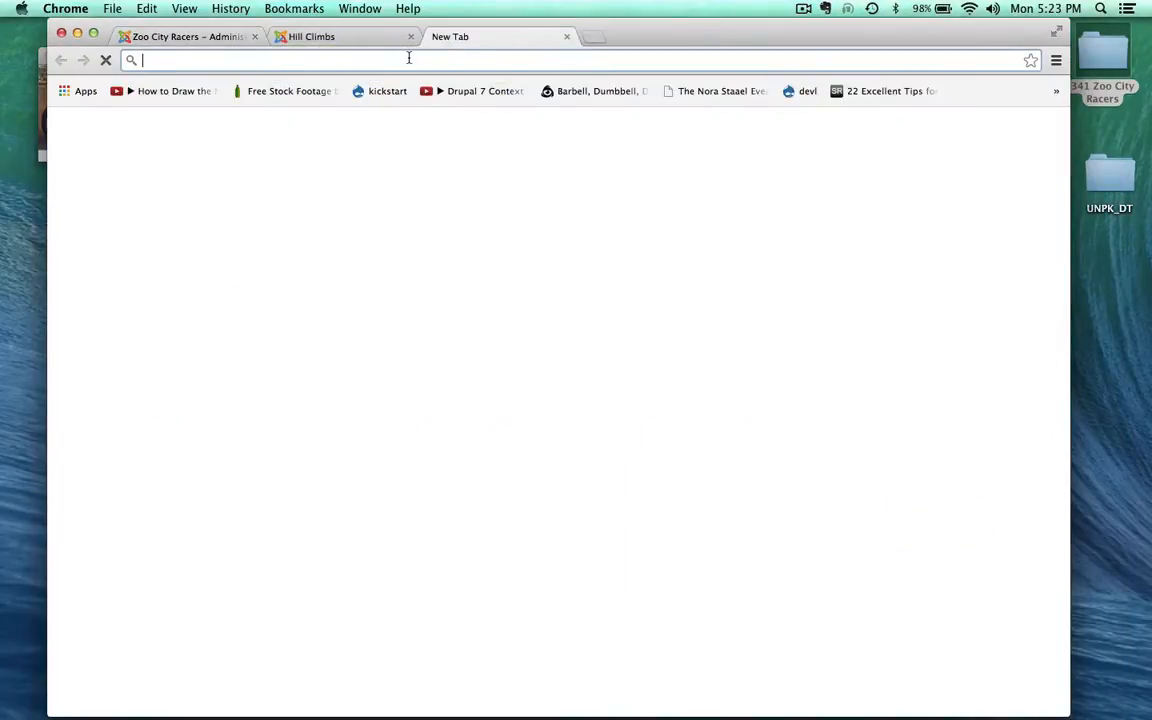
{"action": "key", "text": "super+v"}
{"action": "key", "text": "Return"}
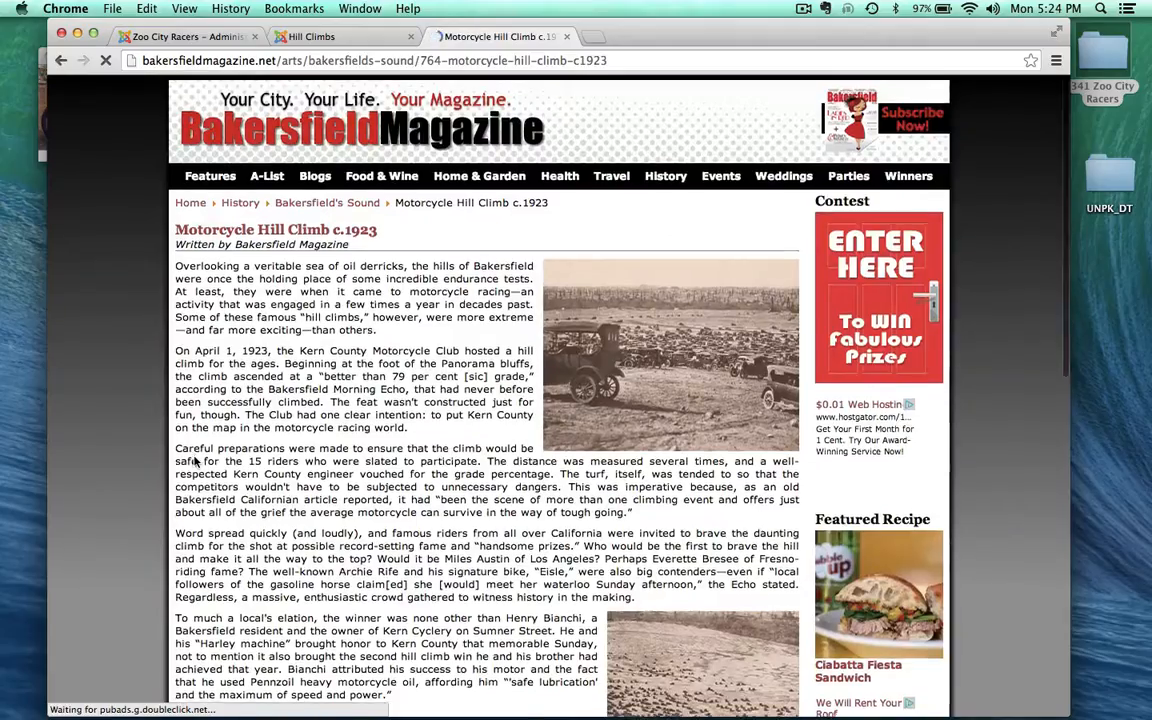
{"action": "scroll", "coordinate": [195, 462], "scroll_direction": "down", "scroll_amount": 3}
{"action": "scroll", "coordinate": [195, 462], "scroll_direction": "up", "scroll_amount": 5}
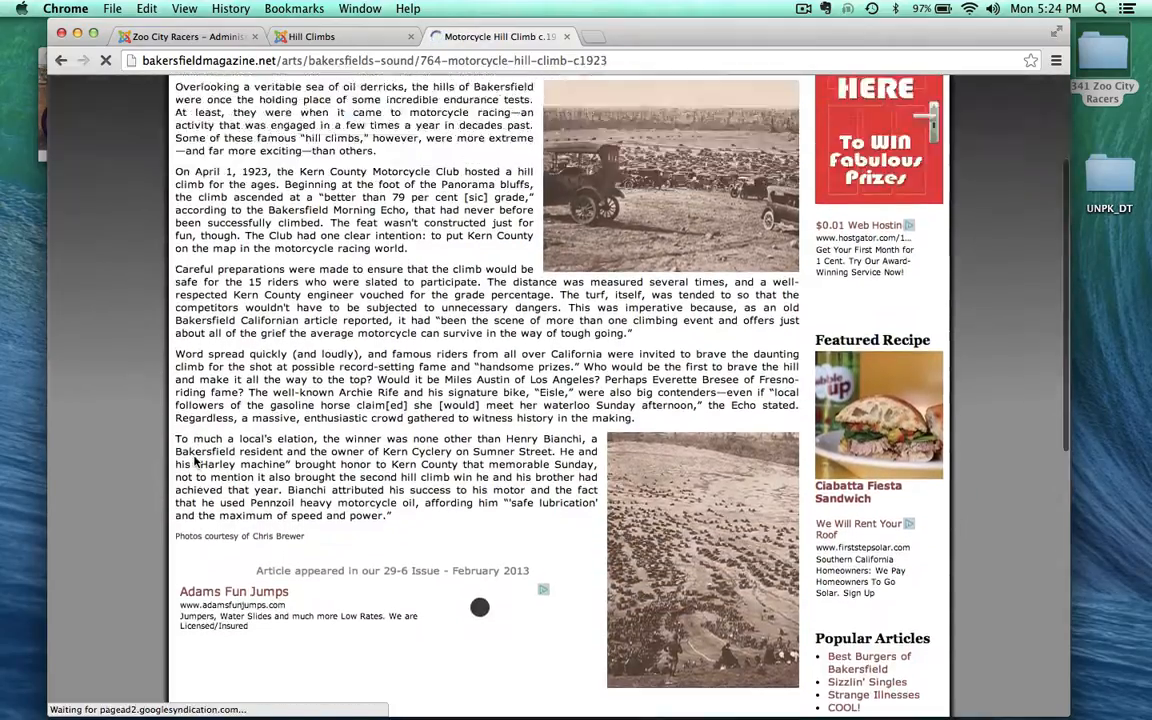
{"action": "scroll", "coordinate": [372, 485], "scroll_direction": "down", "scroll_amount": 5}
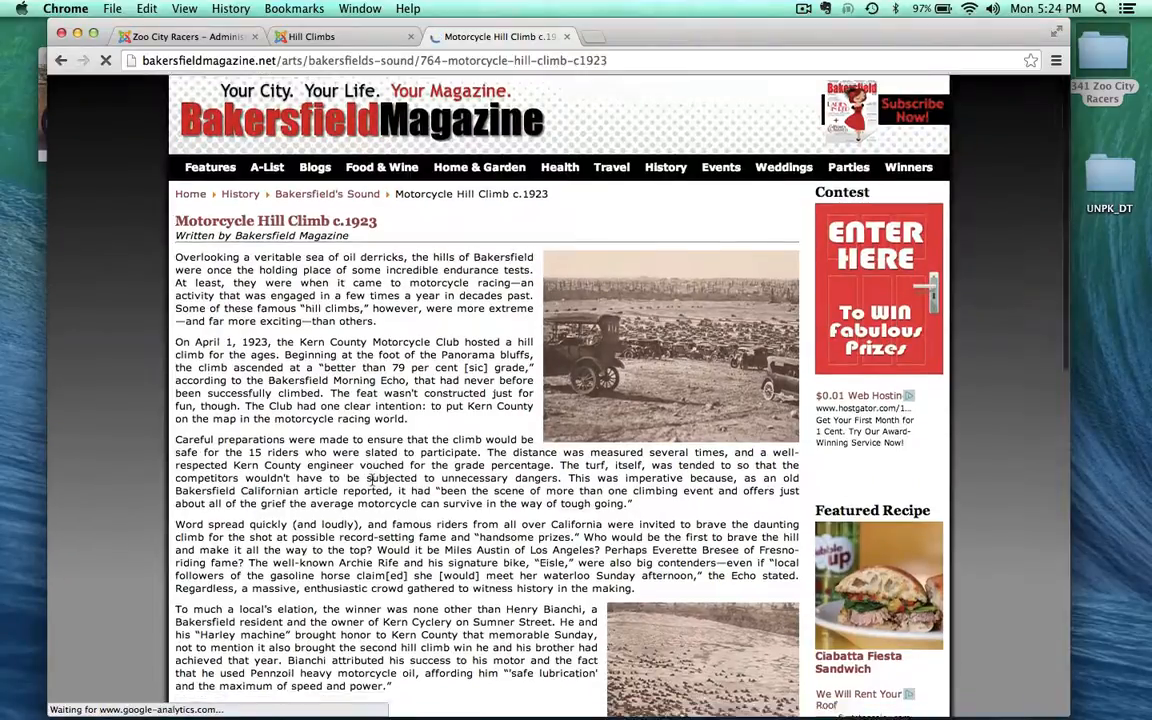
{"action": "scroll", "coordinate": [372, 485], "scroll_direction": "up", "scroll_amount": 5}
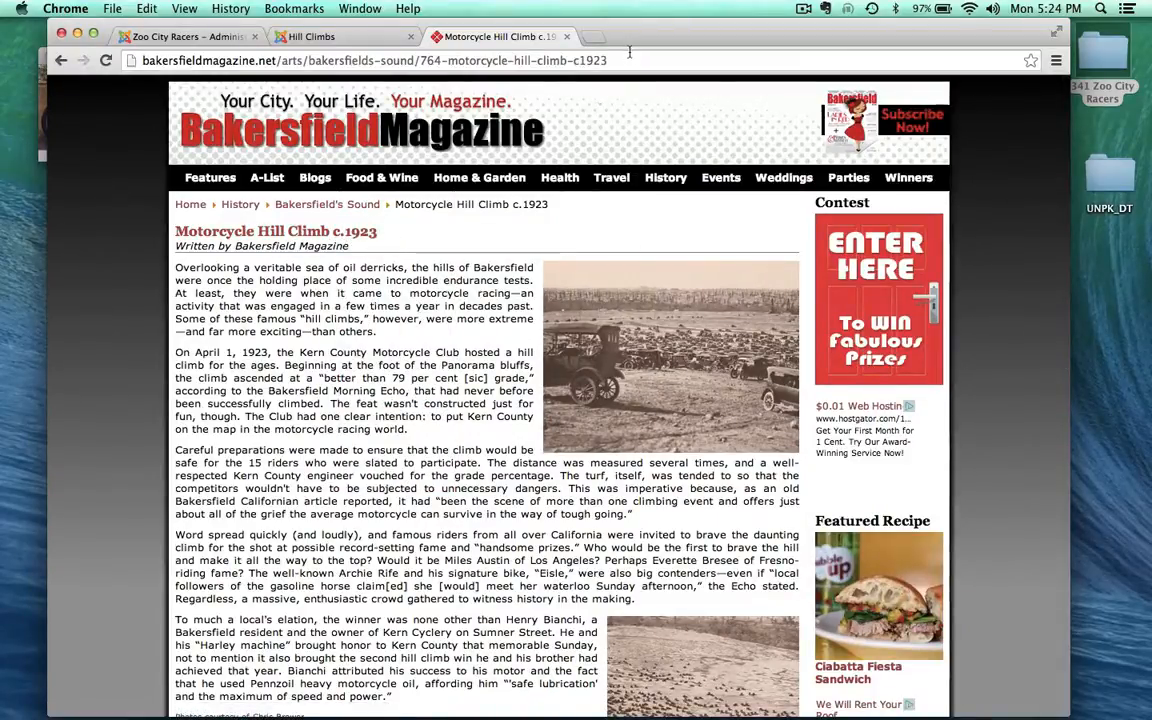
- Copy the web address of the Bakersfield Magazine article and return to the Hill Climbs article editor
{"action": "left_click", "coordinate": [629, 60]}
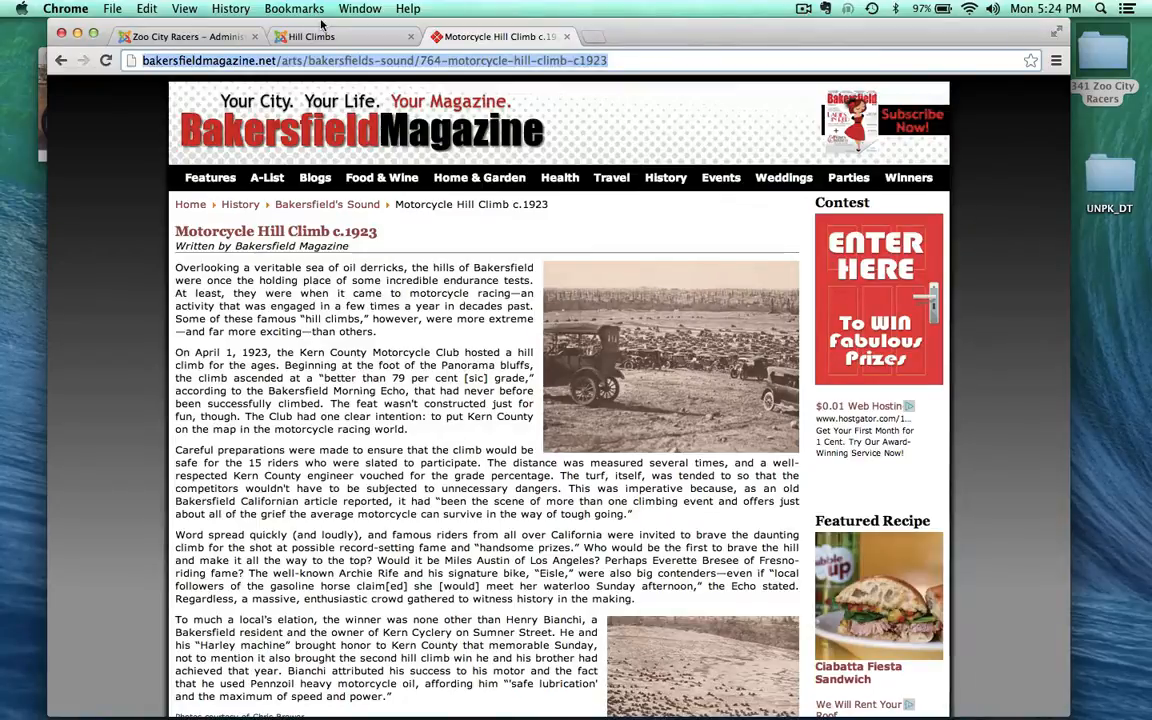
{"action": "left_click", "coordinate": [288, 36]}
{"action": "left_click", "coordinate": [185, 37]}
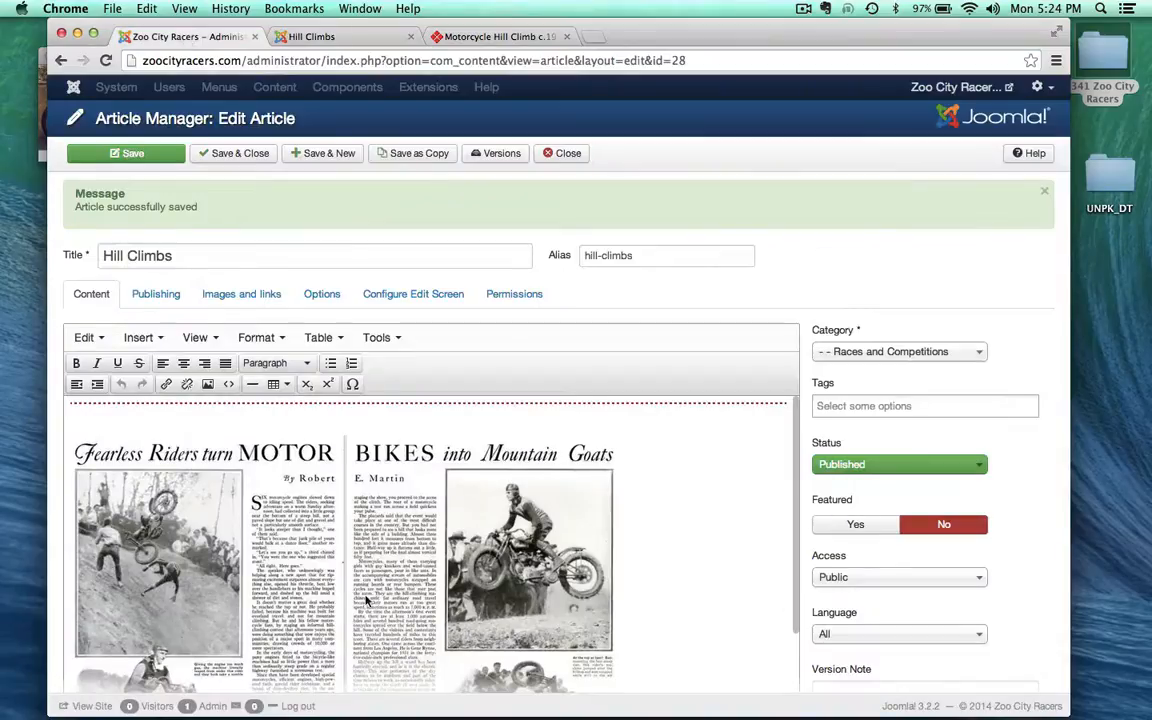
- Insert a horizontal line below the embedded YouTube video, with an empty paragraph beneath it
{"action": "scroll", "coordinate": [365, 600], "scroll_direction": "down", "scroll_amount": 10}
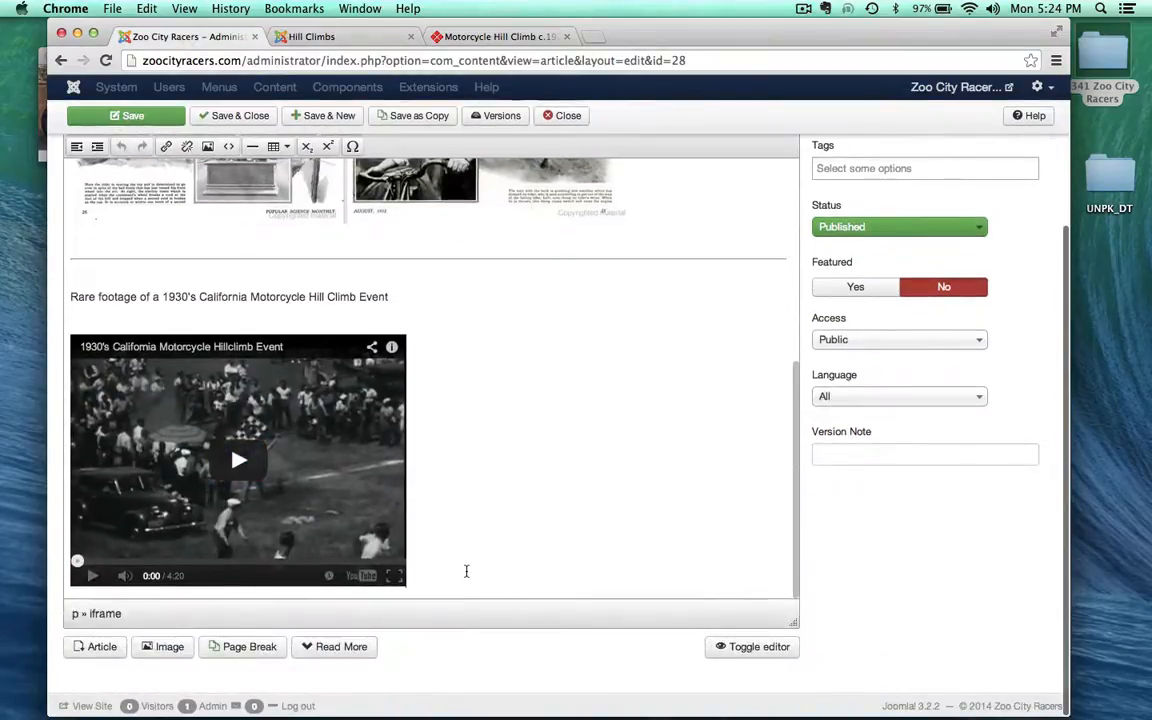
{"action": "key", "text": "Return"}
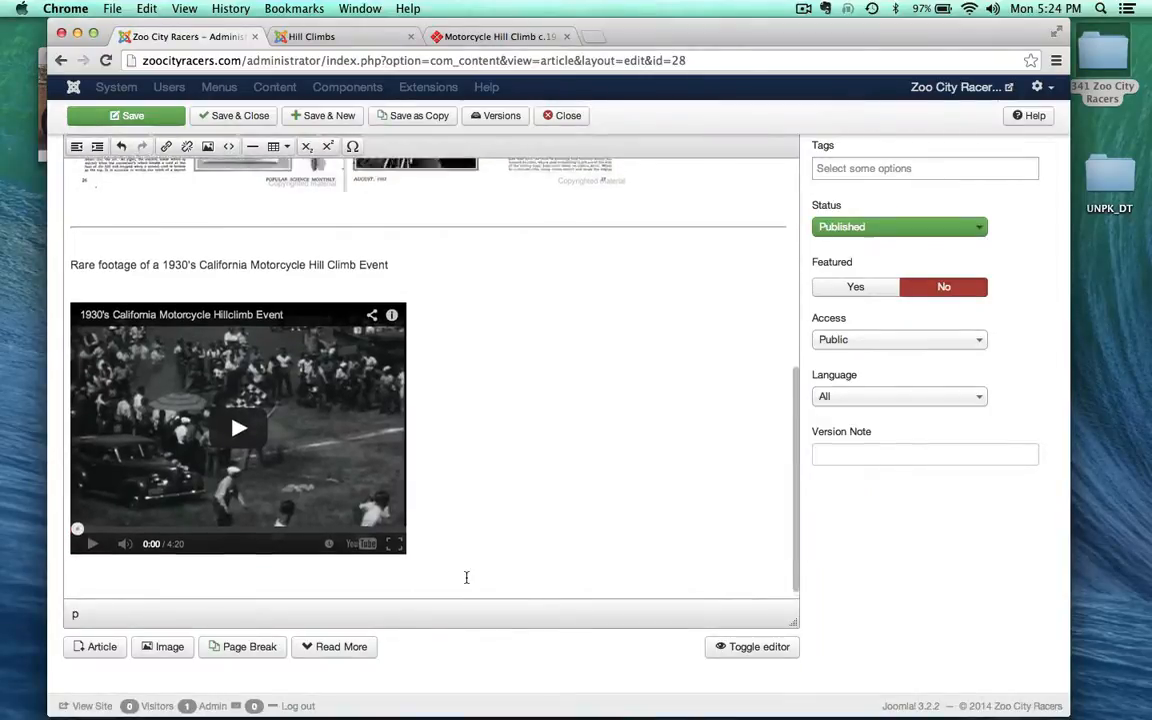
{"action": "scroll", "coordinate": [466, 577], "scroll_direction": "up", "scroll_amount": 10}
{"action": "left_click", "coordinate": [253, 255]}
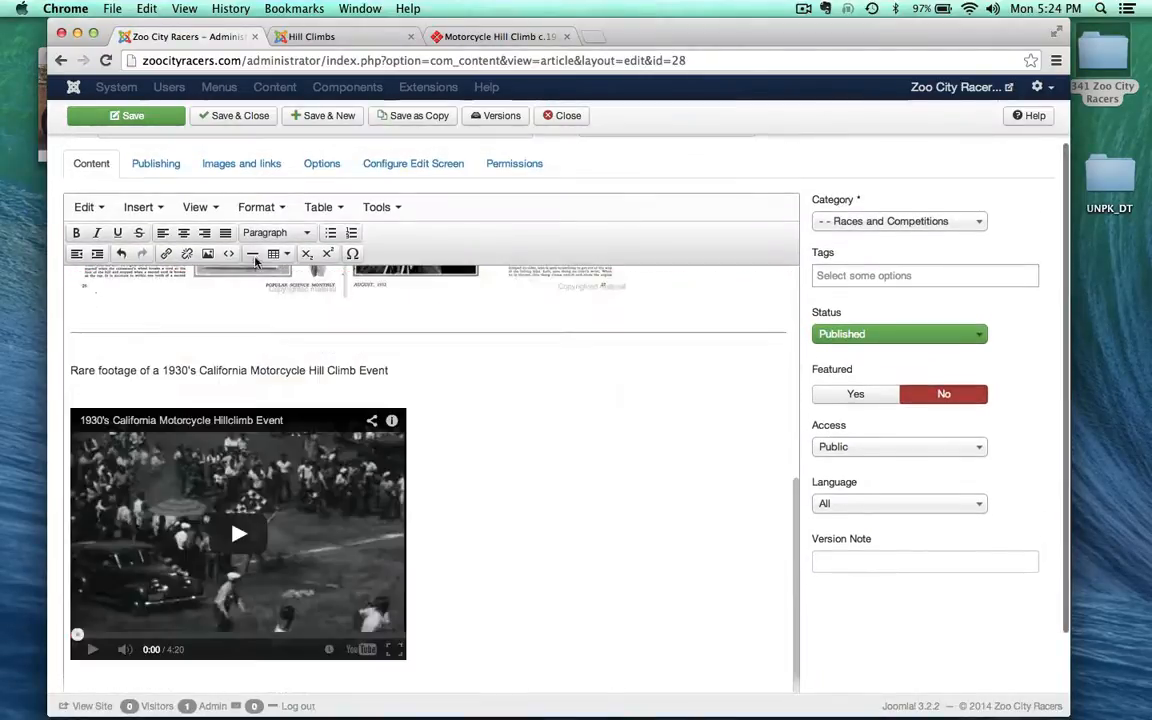
{"action": "scroll", "coordinate": [640, 586], "scroll_direction": "down", "scroll_amount": 5}
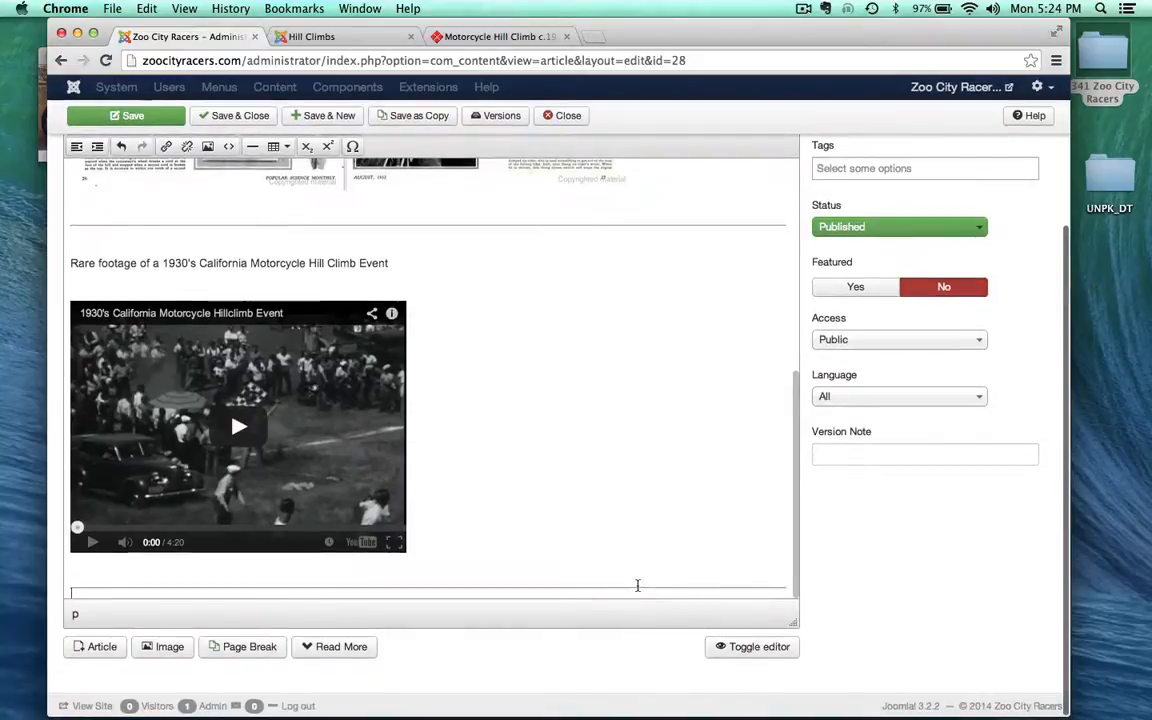
{"action": "scroll", "coordinate": [637, 585], "scroll_direction": "down", "scroll_amount": 2}
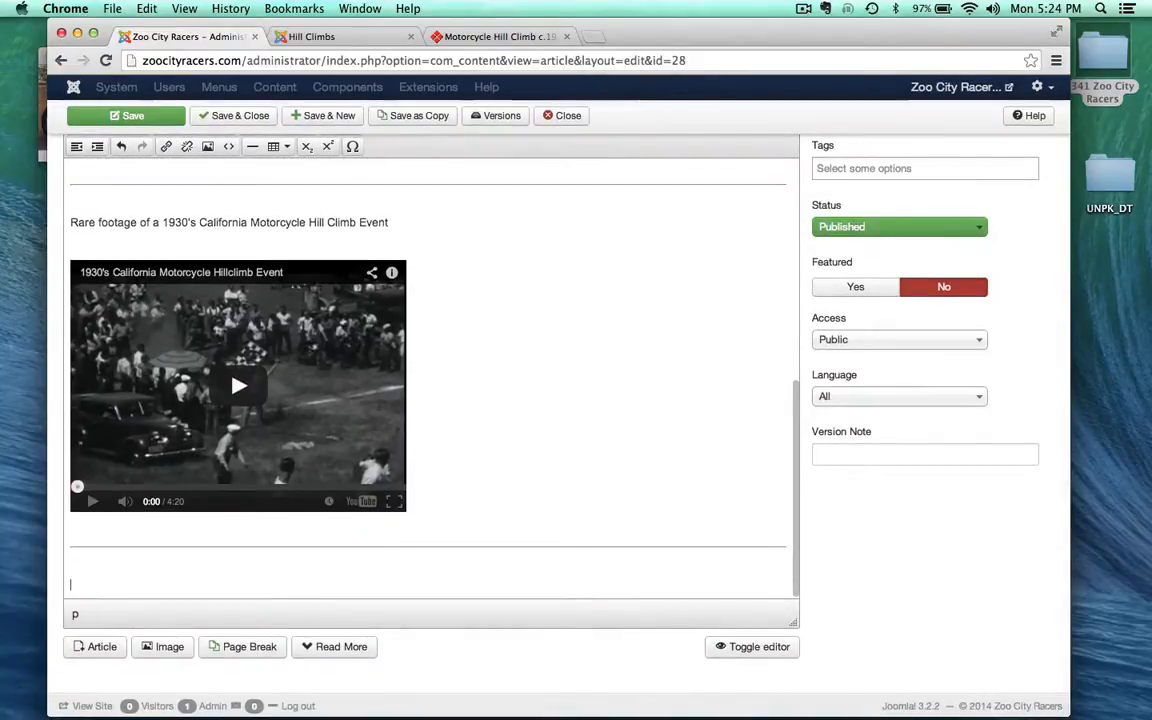
- Write "Learn more about hill climb events" below the new horizontal line, followed by two empty paragraphs
{"action": "key", "text": "BackSpace"}
{"action": "key", "text": "BackSpace"}
{"action": "type", "text": "earn more about"}
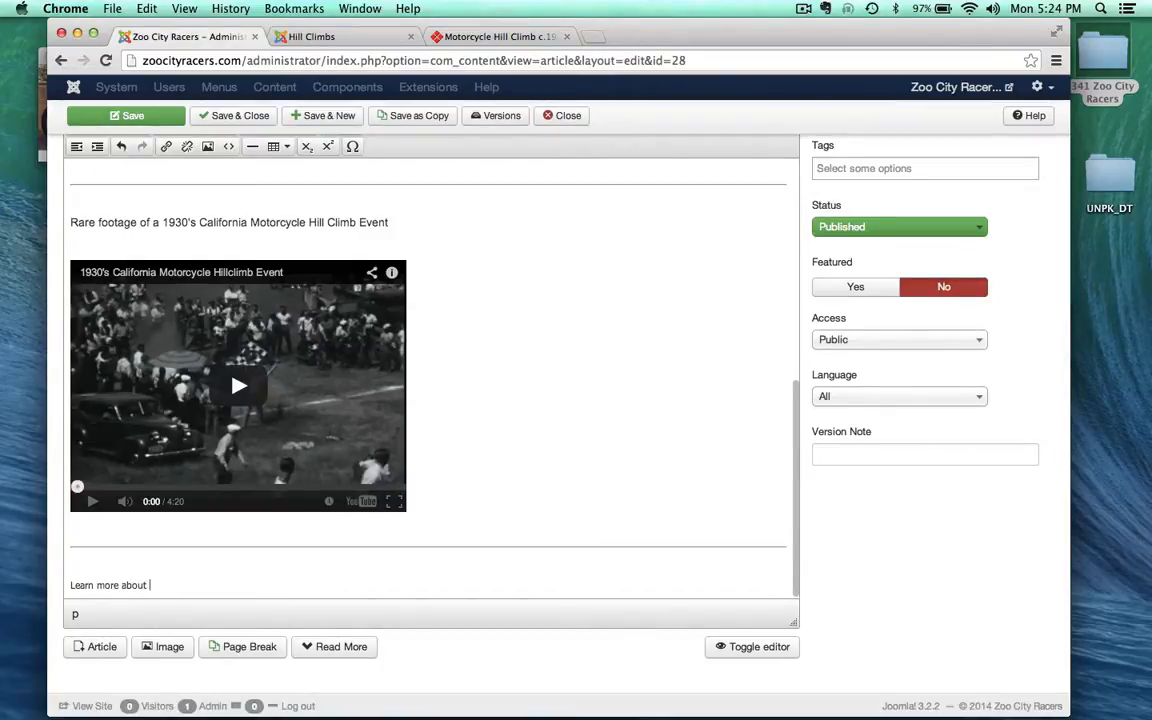
{"action": "type", "text": " hill climb "}
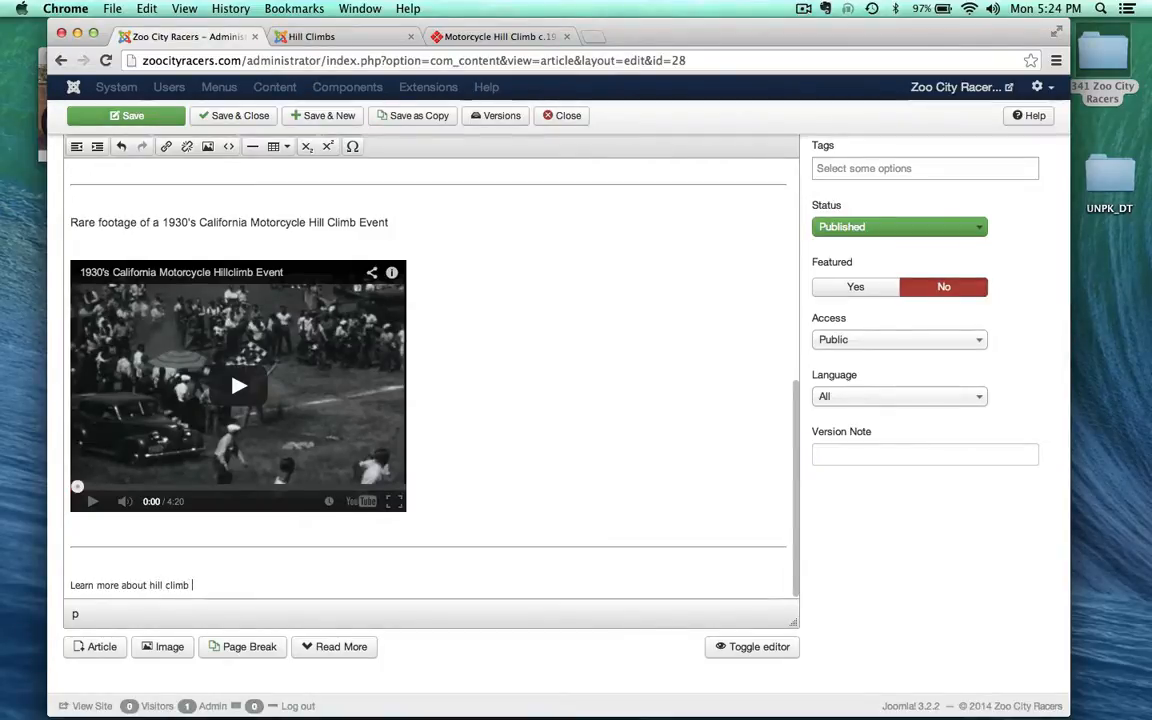
{"action": "type", "text": "events"}
{"action": "scroll", "coordinate": [700, 440], "scroll_direction": "down", "scroll_amount": 1}
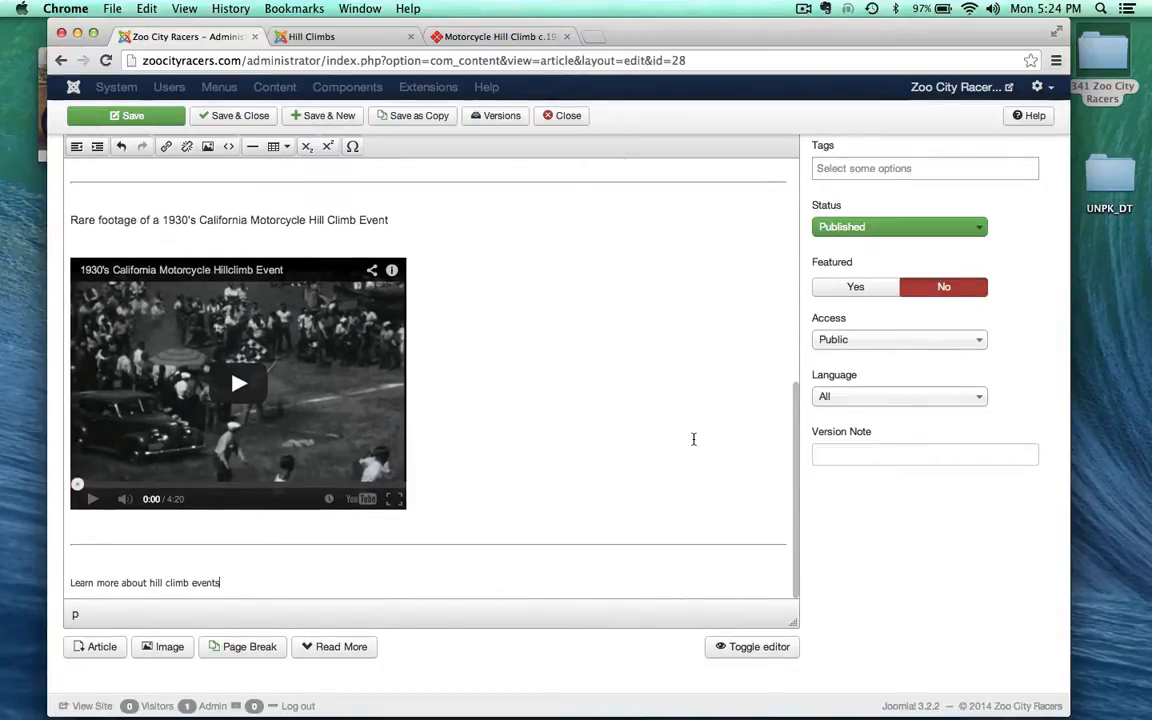
{"action": "key", "text": "Return"}
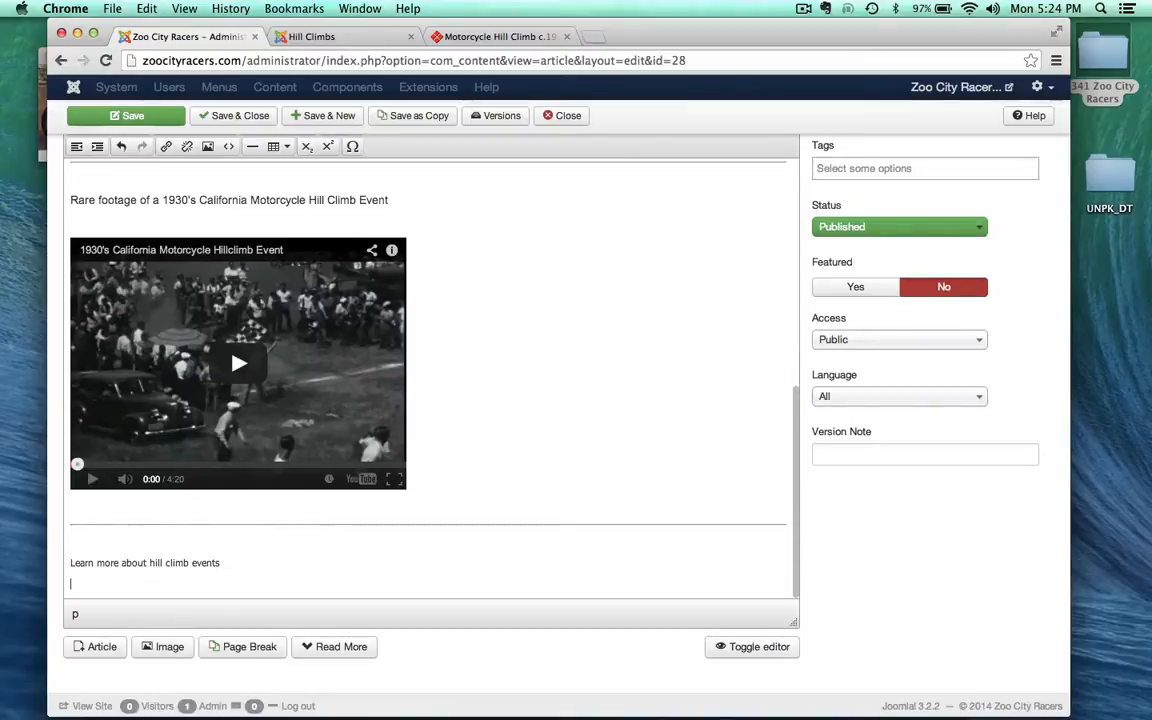
{"action": "key", "text": "Return"}
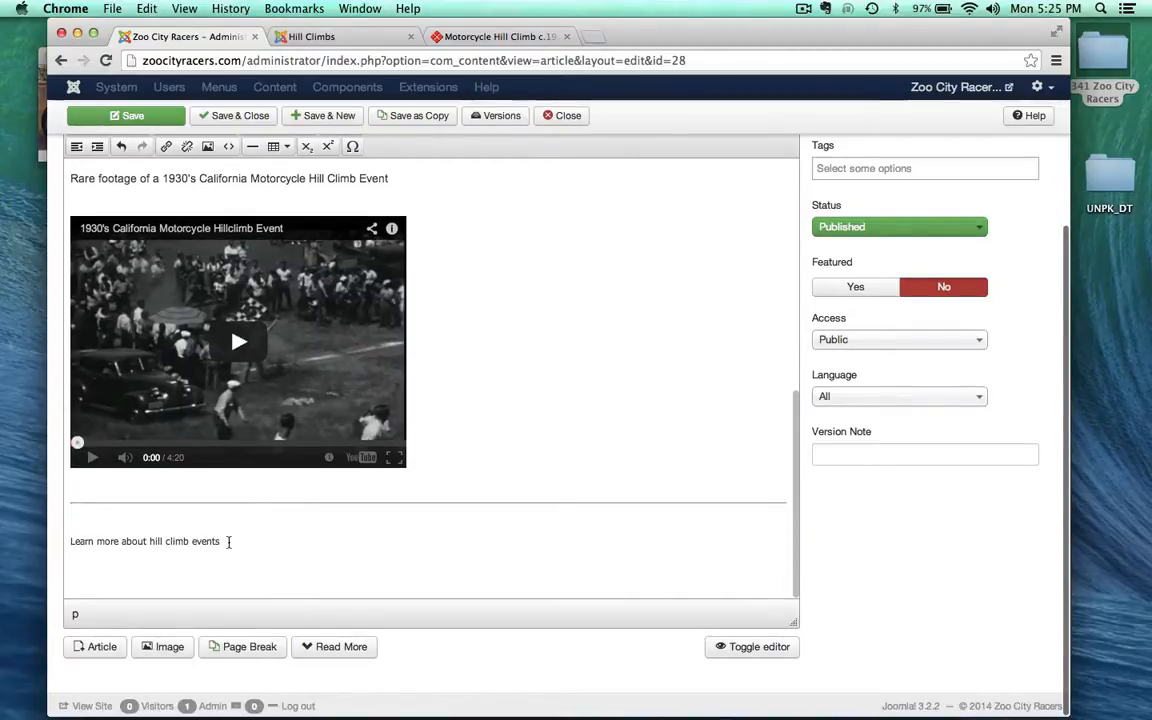
- Link "Learn more about hill climb events" to the copied bakersfieldmagazine.net address, with the target set to New window
{"action": "left_click_drag", "start_coordinate": [229, 541], "coordinate": [86, 528]}
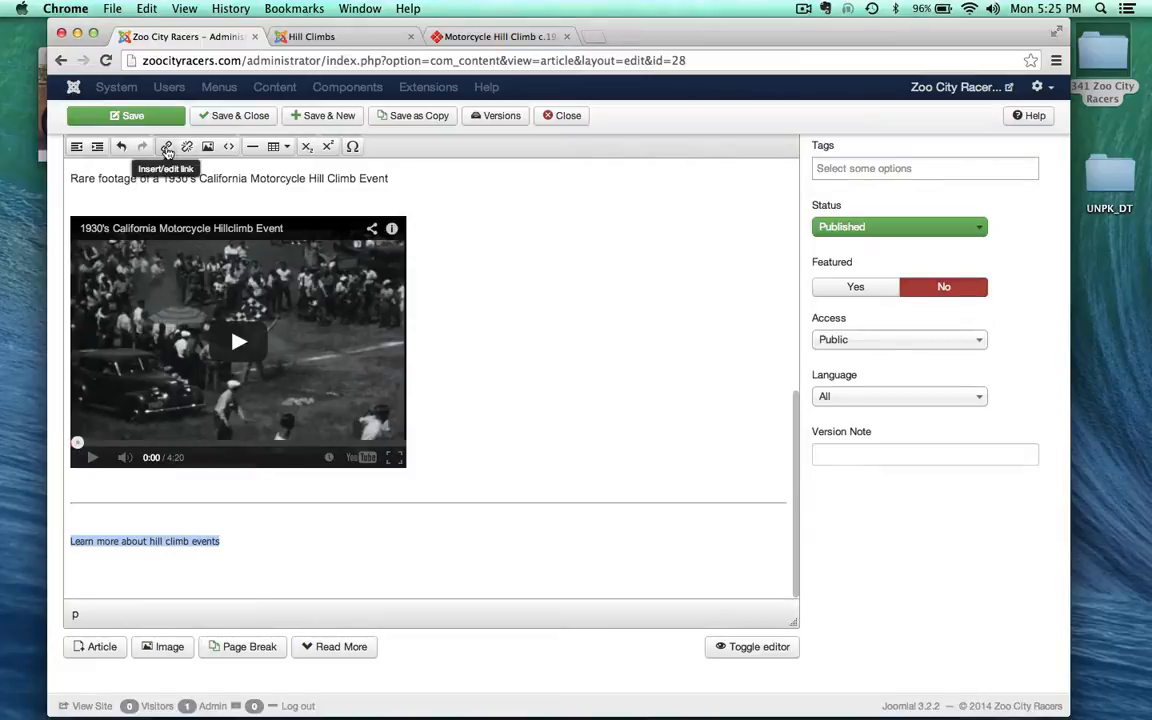
{"action": "left_click", "coordinate": [167, 147]}
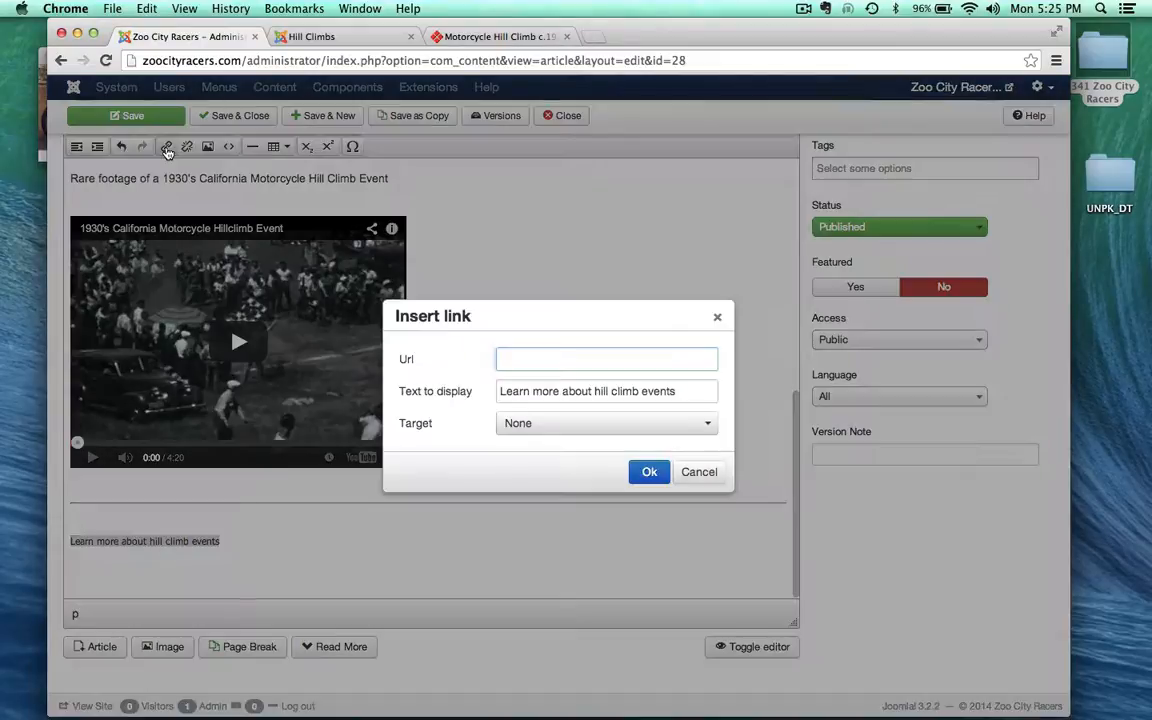
{"action": "key", "text": "super+v"}
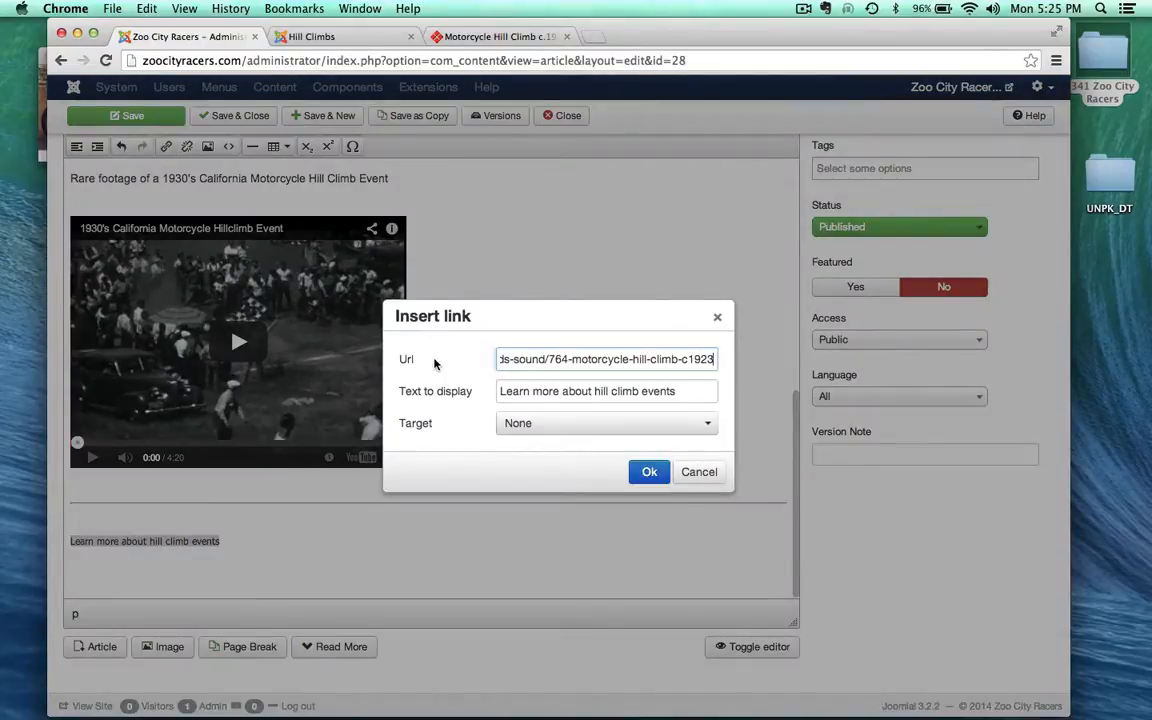
{"action": "key", "text": "super+a"}
{"action": "key", "text": "Left"}
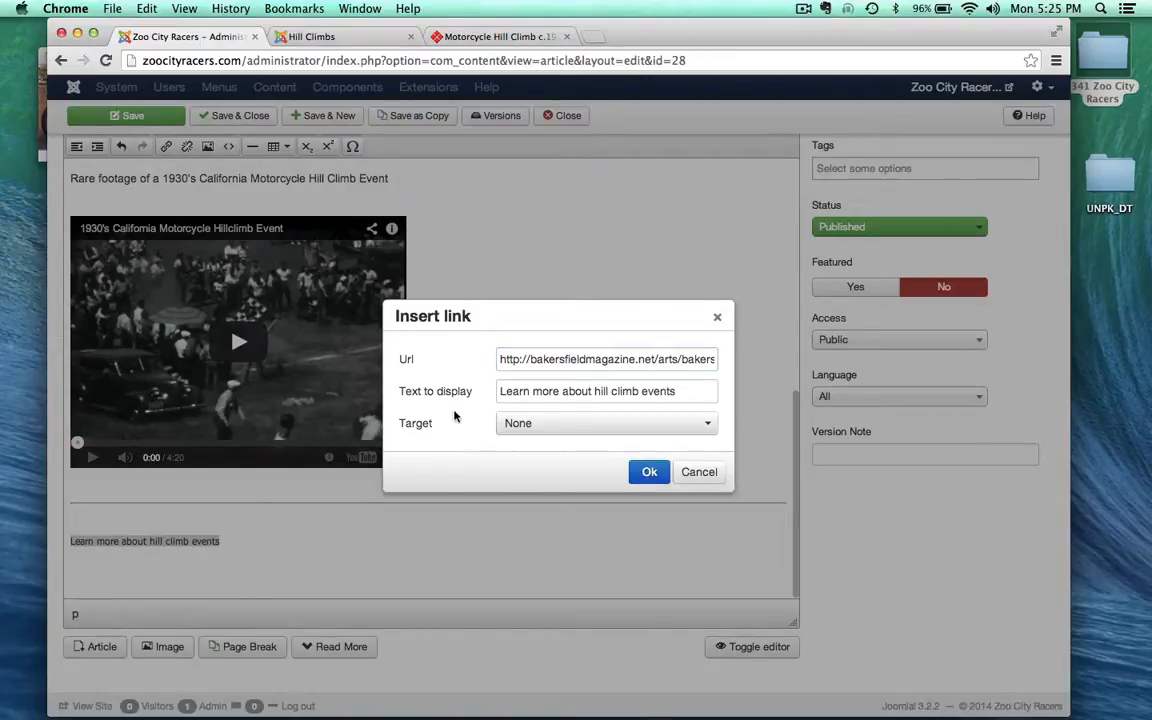
{"action": "left_click", "coordinate": [505, 427]}
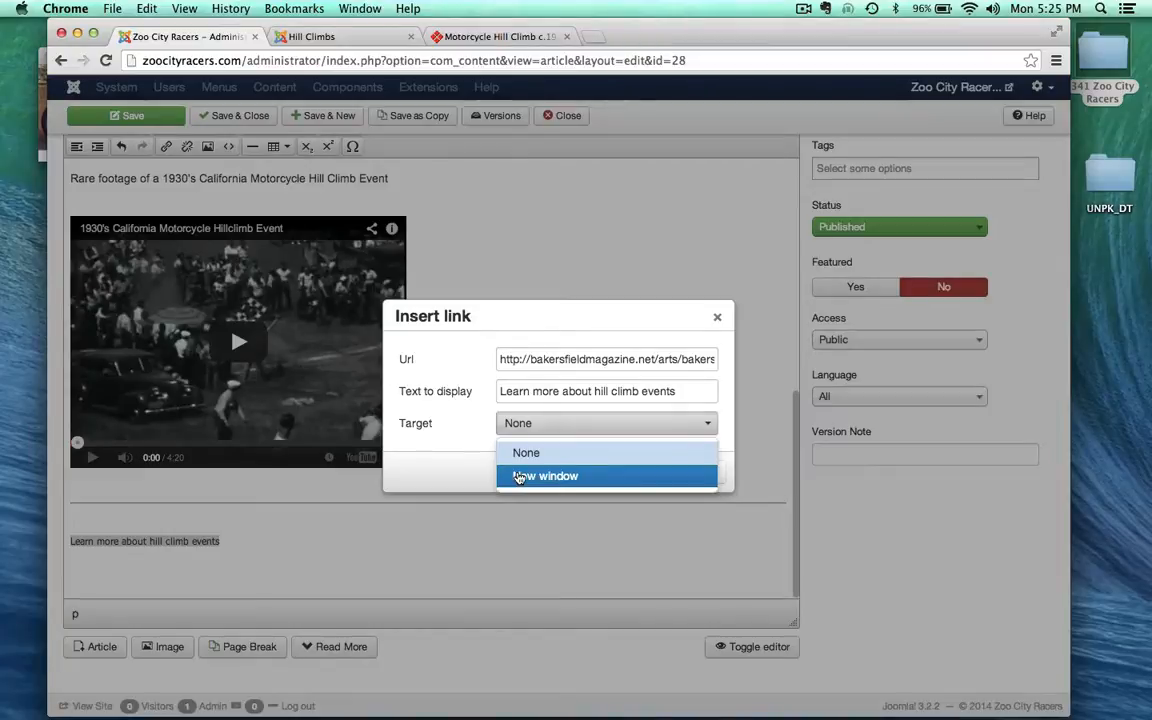
{"action": "left_click", "coordinate": [518, 477]}
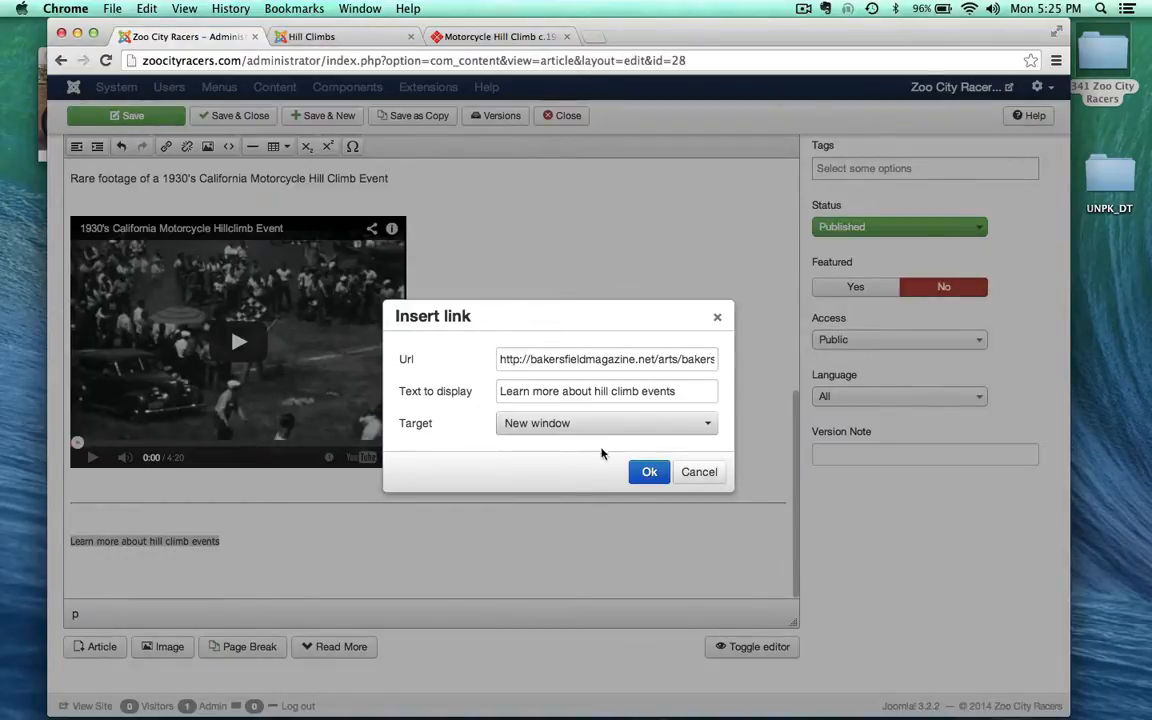
{"action": "left_click", "coordinate": [649, 472]}
{"action": "left_click", "coordinate": [455, 582]}
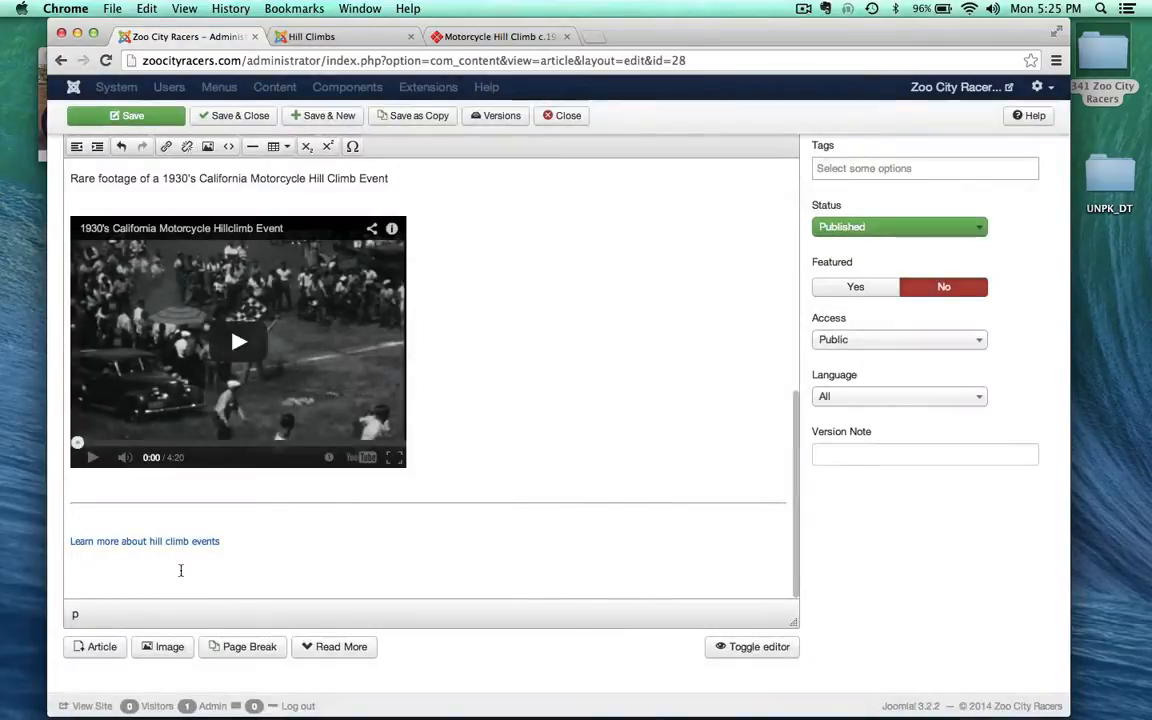
- Show the article's HTML source and examine the new link's anchor tag, href address, target attribute and display text
{"action": "left_click", "coordinate": [760, 647]}
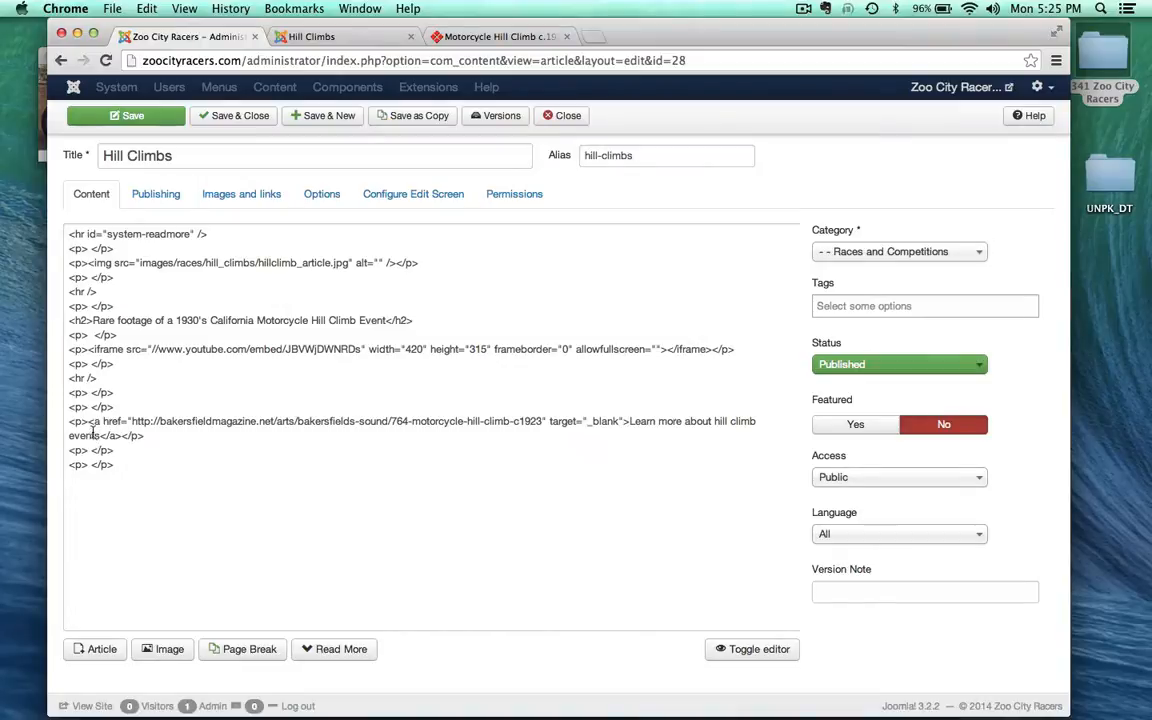
{"action": "left_click_drag", "start_coordinate": [87, 425], "coordinate": [103, 423]}
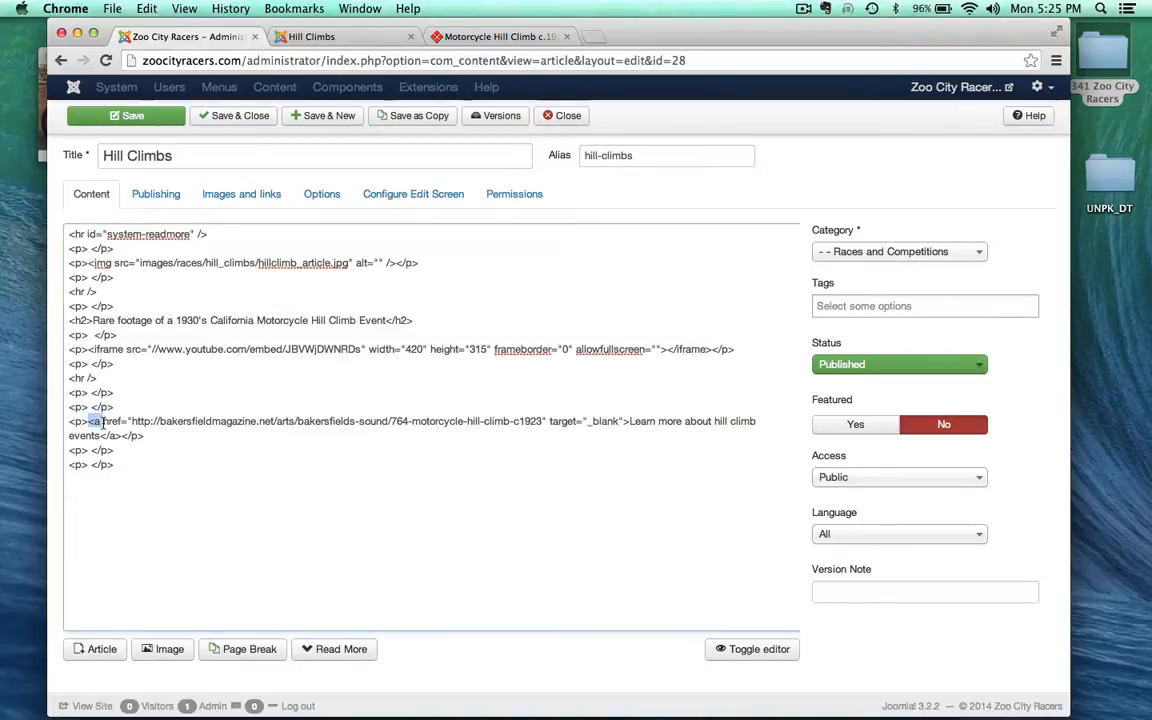
{"action": "left_click_drag", "start_coordinate": [130, 421], "coordinate": [546, 421]}
{"action": "left_click", "coordinate": [561, 441]}
{"action": "left_click", "coordinate": [657, 497]}
{"action": "left_click_drag", "start_coordinate": [628, 421], "coordinate": [710, 436]}
{"action": "left_click", "coordinate": [595, 449]}
- Return to the visual editor and save the Hill Climbs article with its new link
{"action": "left_click", "coordinate": [752, 649]}
{"action": "scroll", "coordinate": [260, 384], "scroll_direction": "down", "scroll_amount": 3}
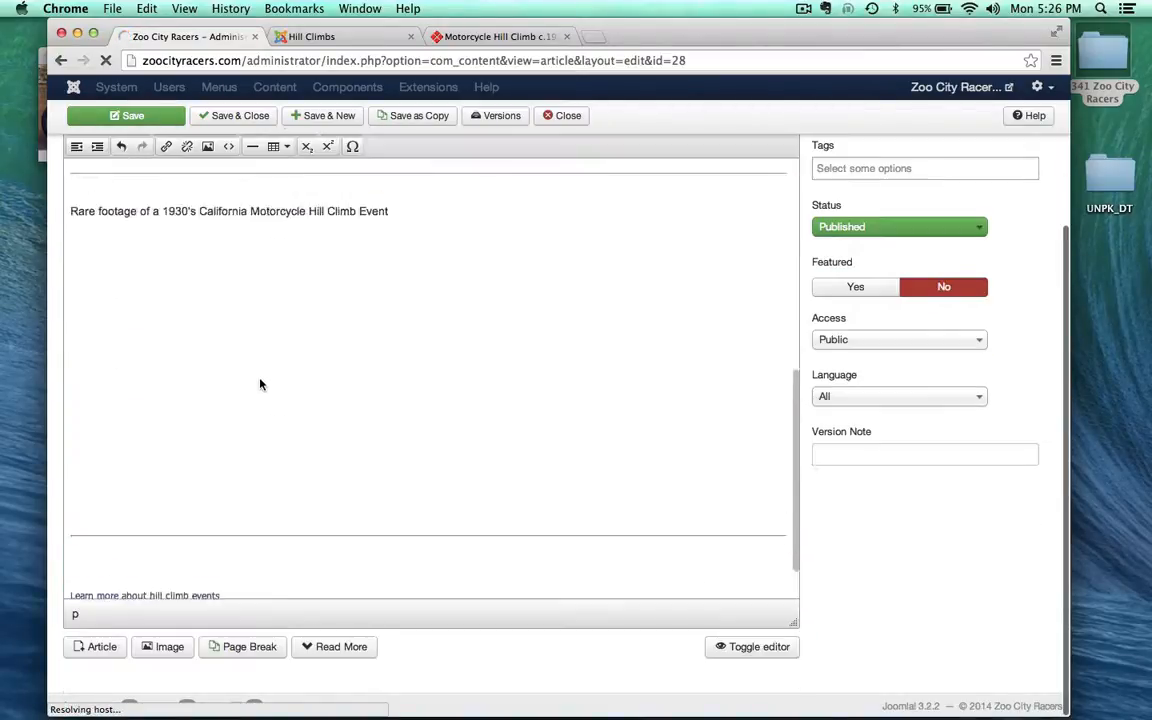
{"action": "scroll", "coordinate": [260, 384], "scroll_direction": "up", "scroll_amount": 4}
{"action": "scroll", "coordinate": [378, 386], "scroll_direction": "down", "scroll_amount": 2}
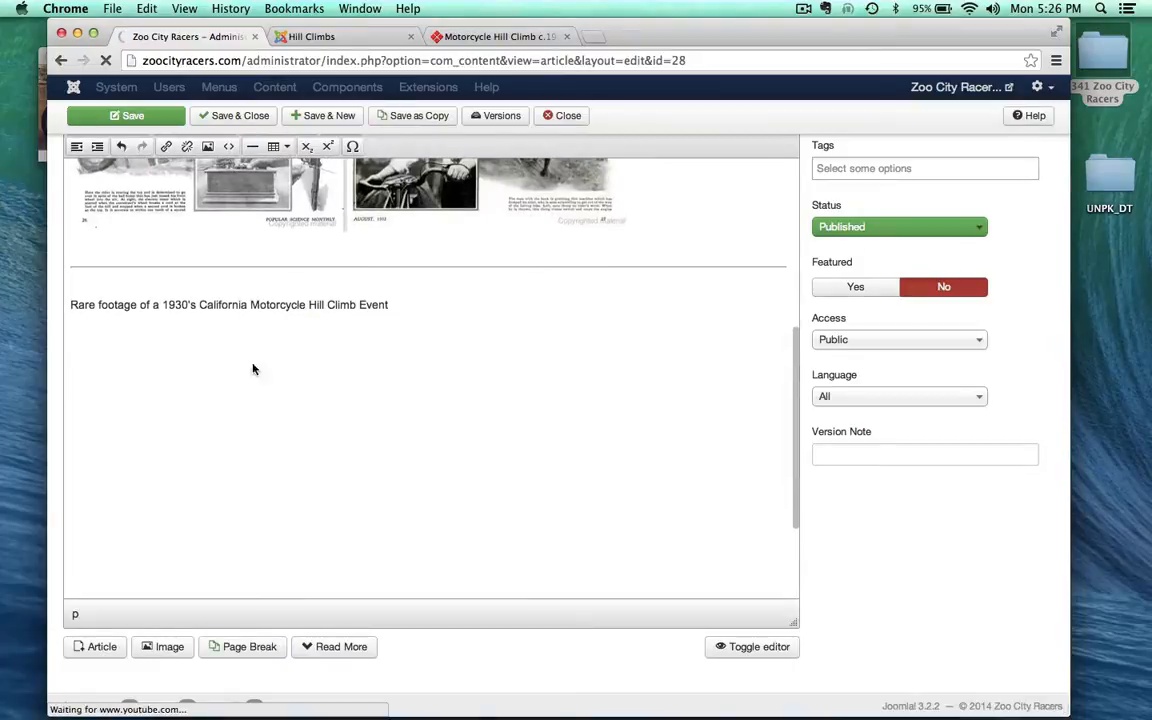
{"action": "left_click", "coordinate": [153, 119]}
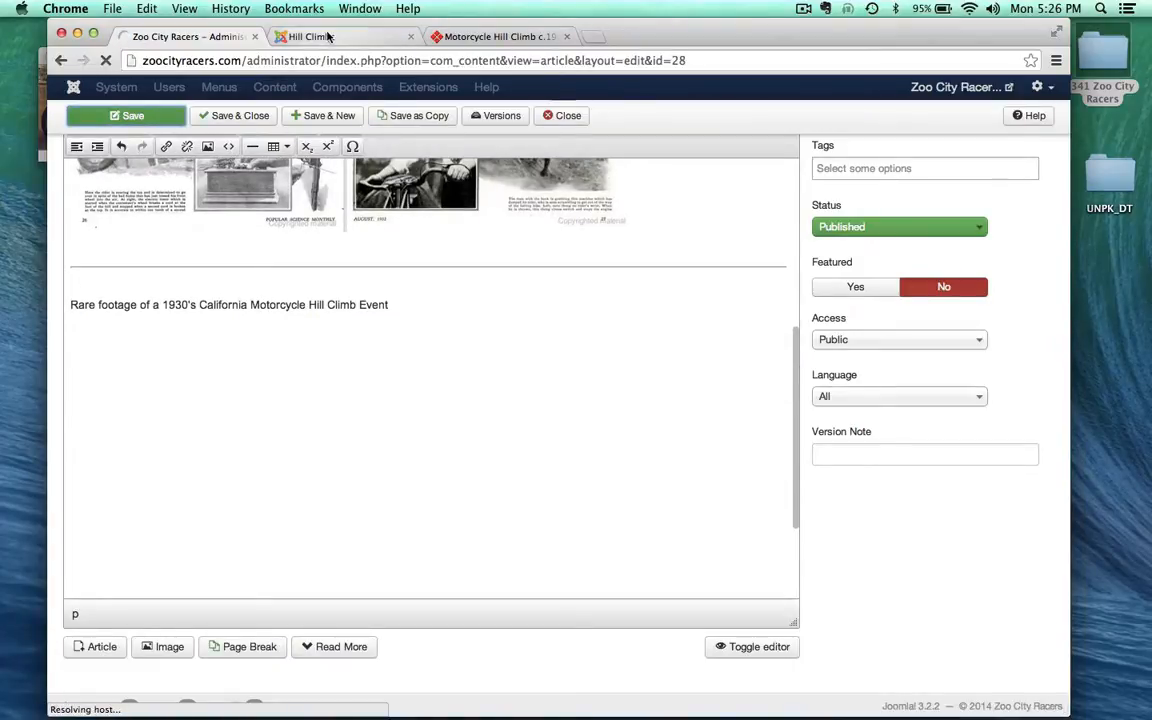
- Reload the public Hill Climbs page and test the "Learn more about hill climb events" link by opening its target page
{"action": "left_click", "coordinate": [327, 36]}
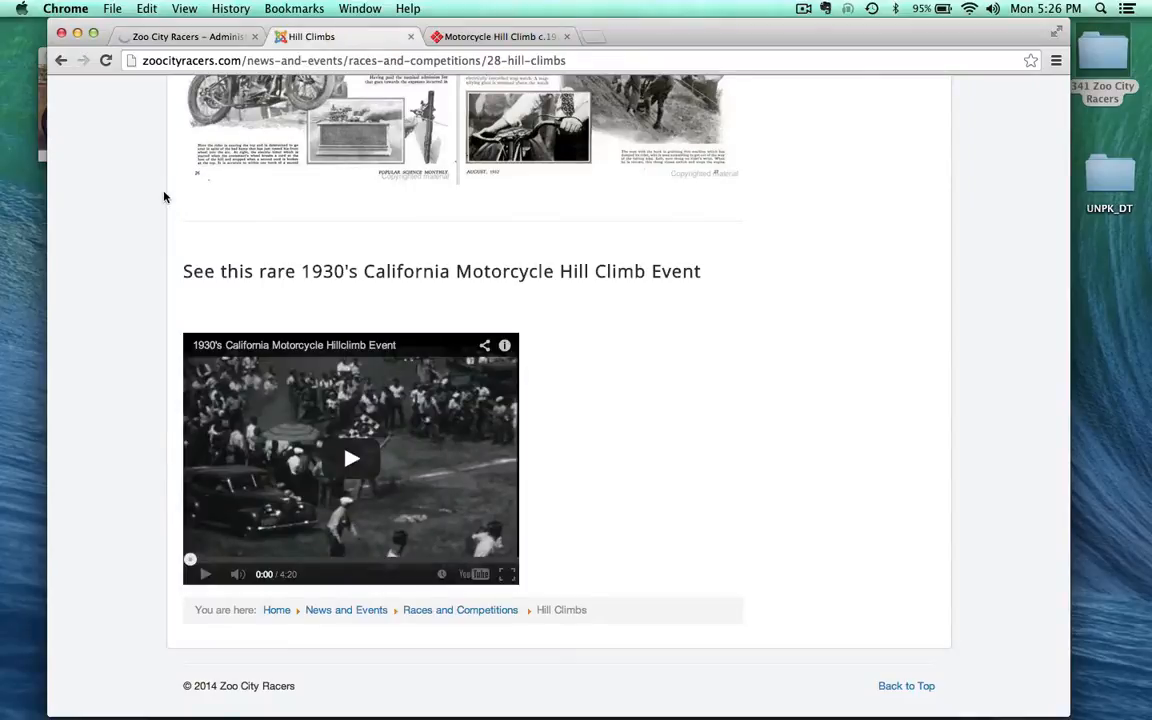
{"action": "left_click", "coordinate": [105, 61]}
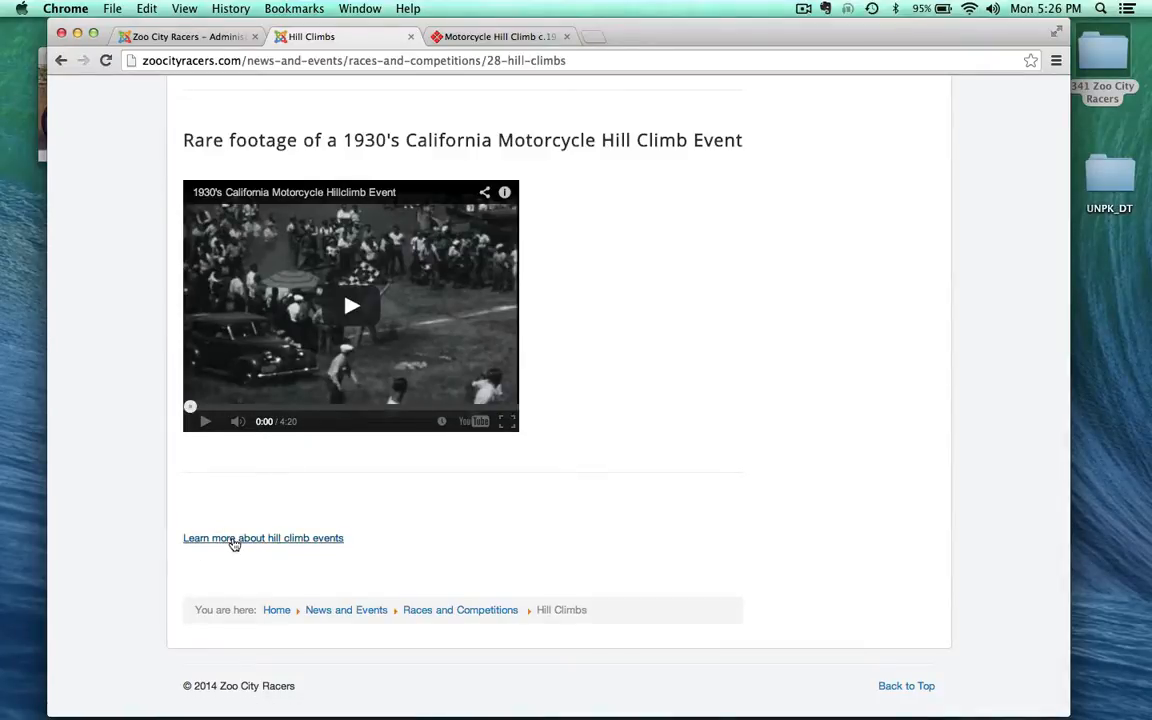
{"action": "left_click", "coordinate": [233, 543]}
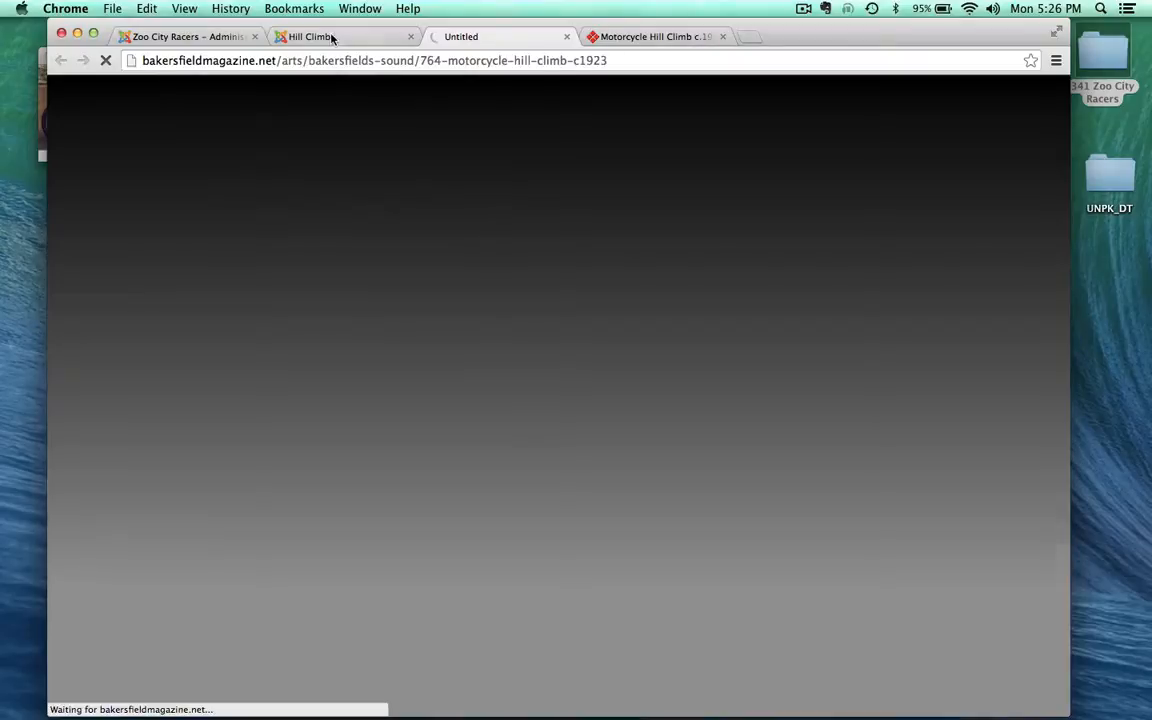
{"action": "left_click", "coordinate": [303, 36]}
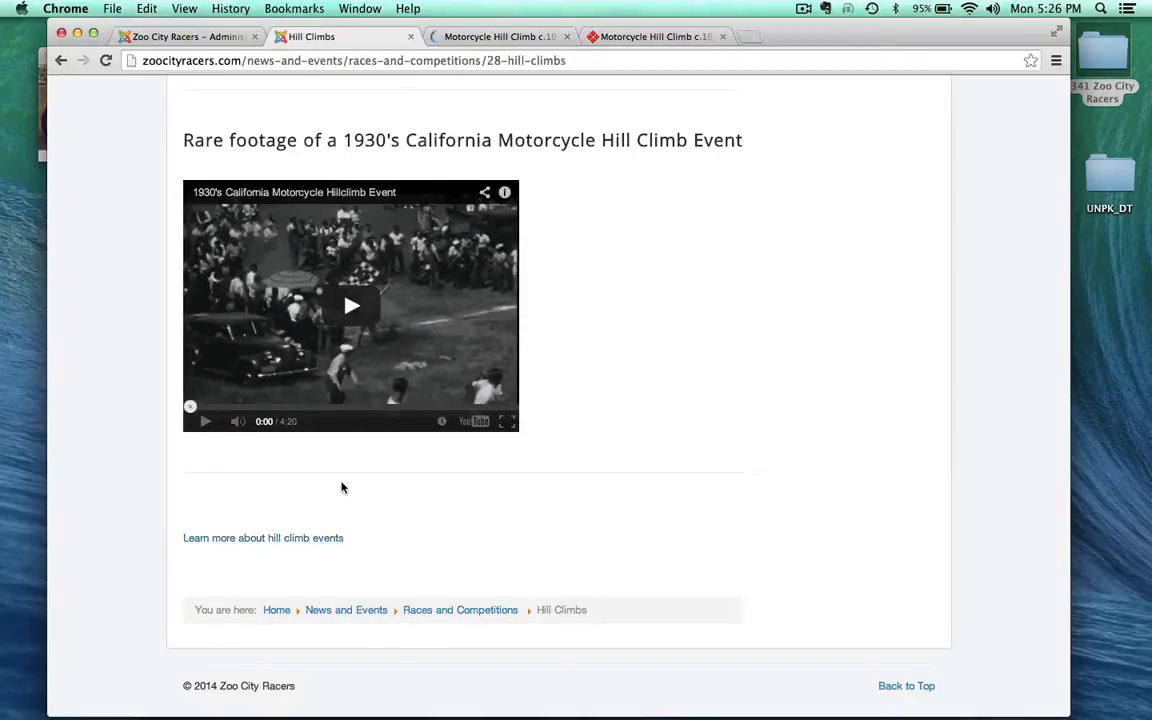
{"action": "scroll", "coordinate": [341, 487], "scroll_direction": "up", "scroll_amount": 4}
{"action": "left_click", "coordinate": [485, 36]}
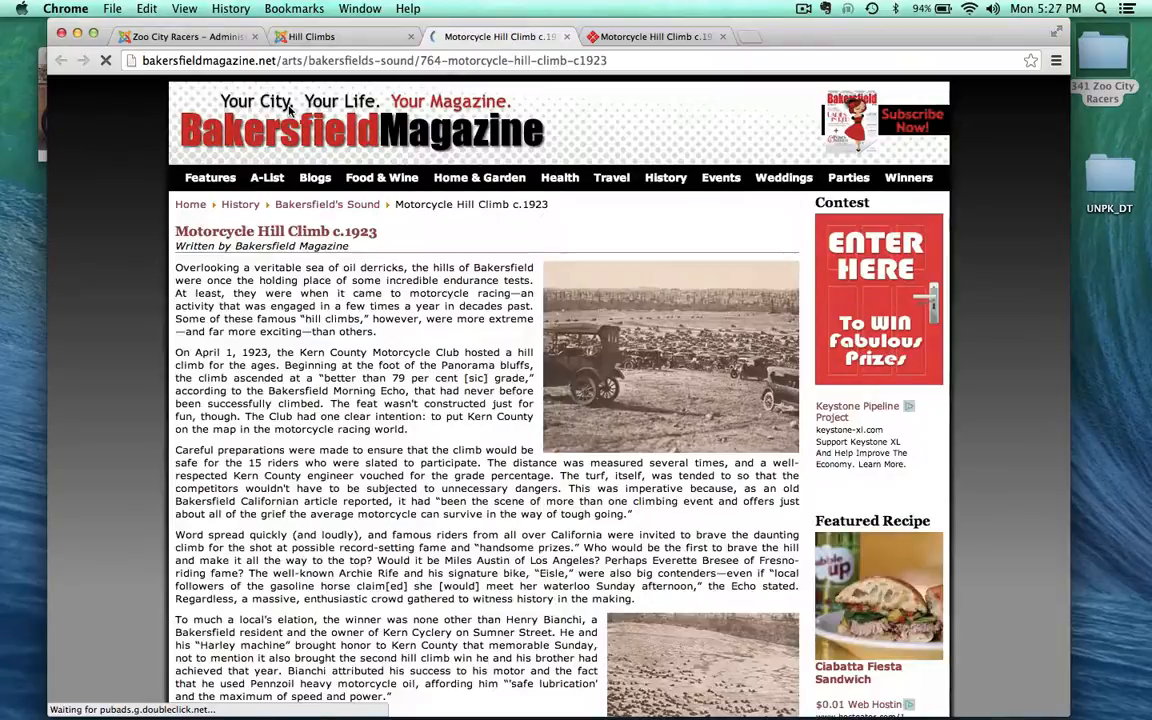
- Skim the linked Motorcycle Hill Climb c.1923 article, close it, and return to the end of the public Hill Climbs page
{"action": "scroll", "coordinate": [404, 357], "scroll_direction": "down", "scroll_amount": 1}
{"action": "scroll", "coordinate": [404, 355], "scroll_direction": "down", "scroll_amount": 5}
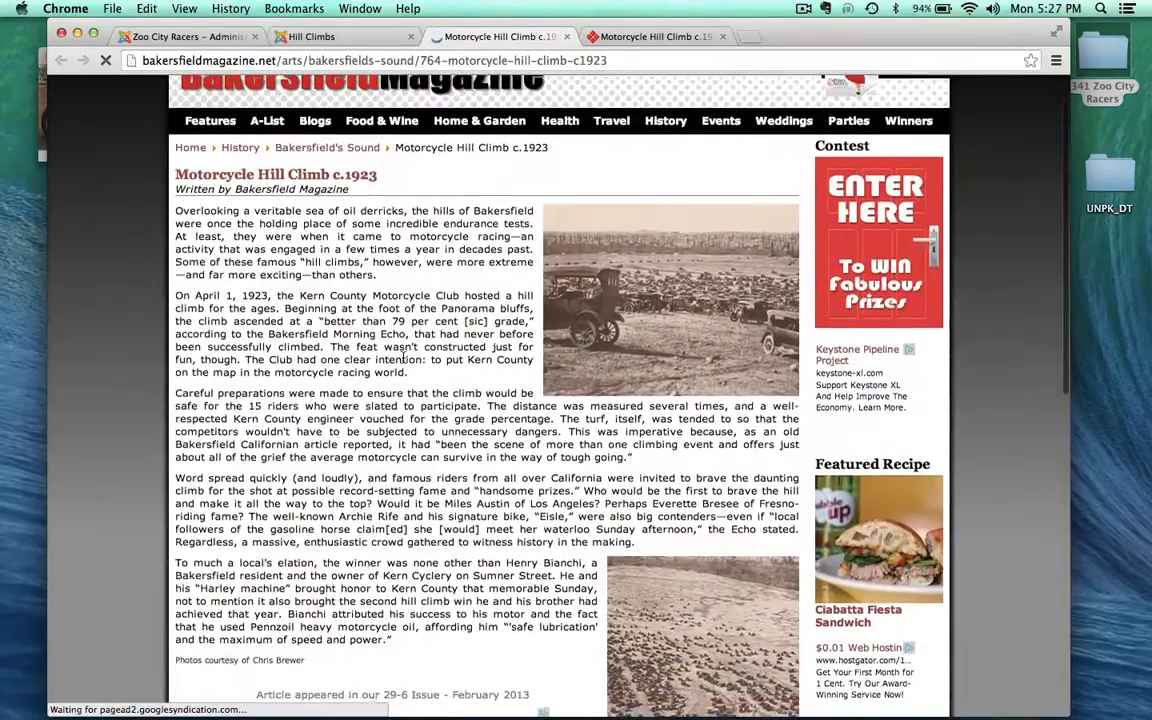
{"action": "scroll", "coordinate": [404, 360], "scroll_direction": "up", "scroll_amount": 5}
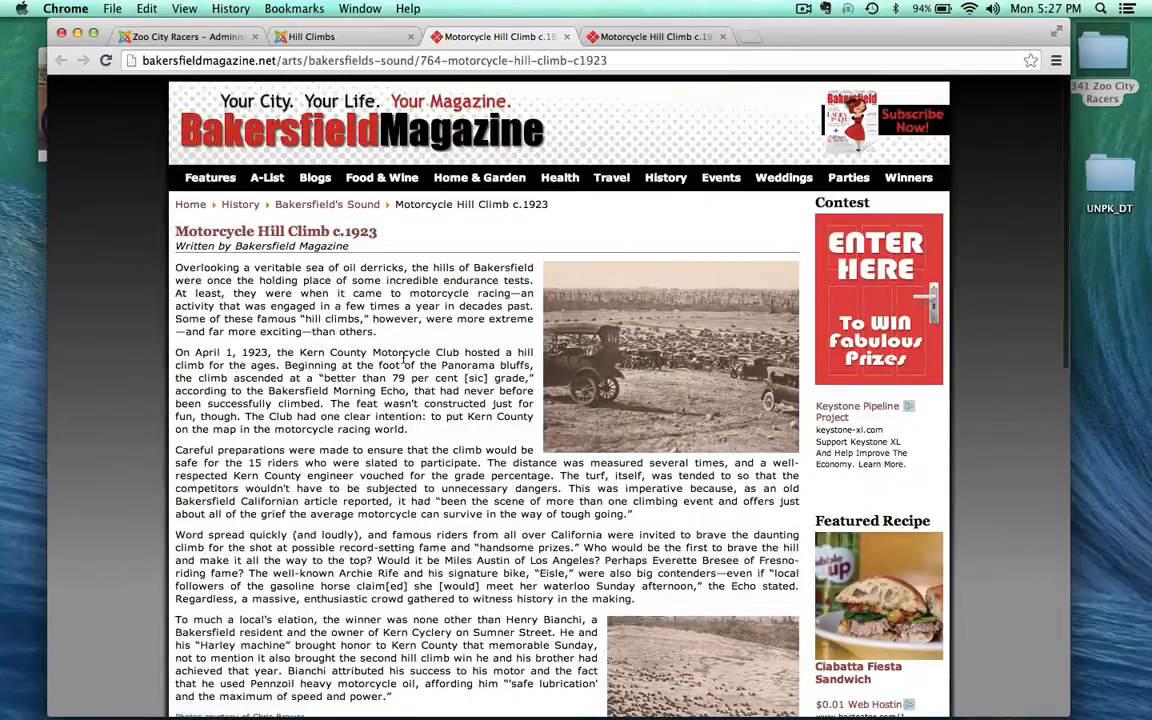
{"action": "scroll", "coordinate": [404, 362], "scroll_direction": "down", "scroll_amount": 1}
{"action": "left_click", "coordinate": [566, 36]}
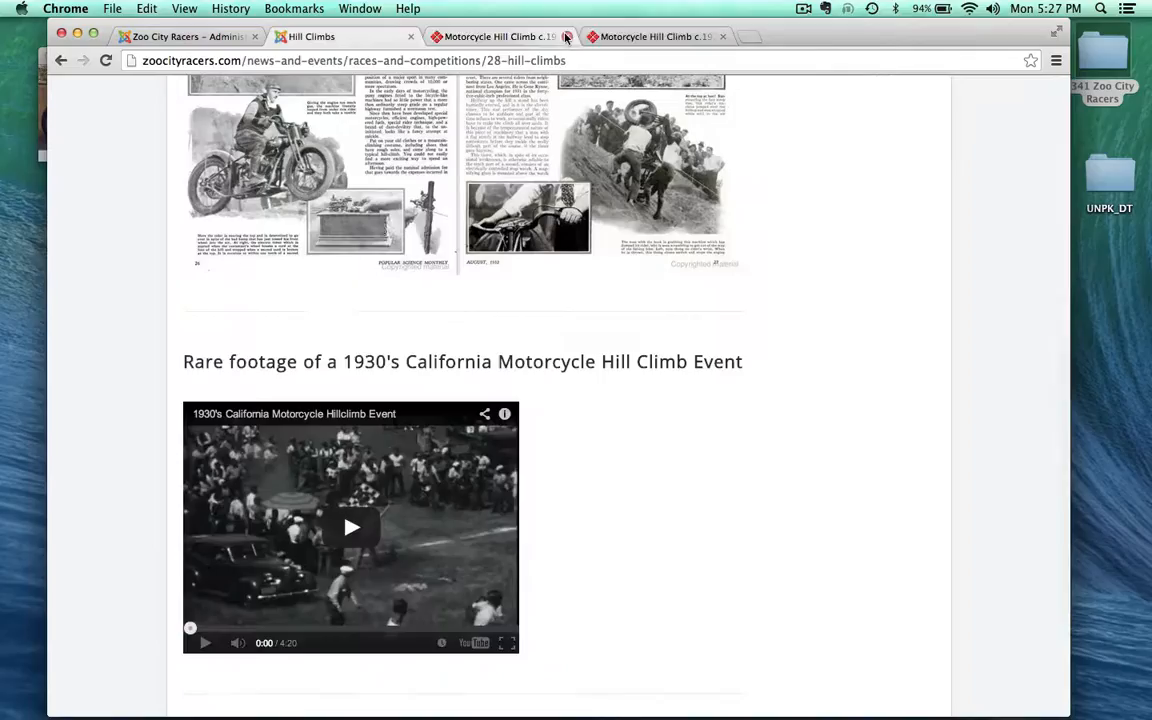
{"action": "scroll", "coordinate": [320, 410], "scroll_direction": "down", "scroll_amount": 5}
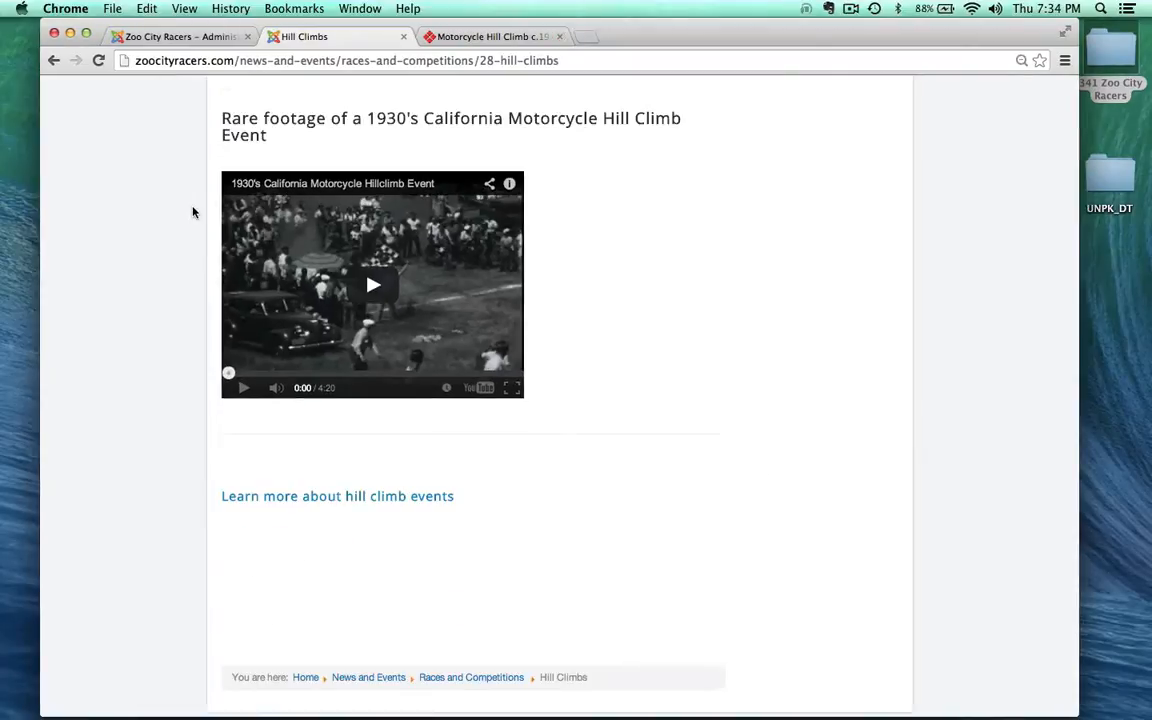
- In the article editor, unlink the final heading, extend it with "by clicking this image", and start a new paragraph below
{"action": "left_click", "coordinate": [173, 35]}
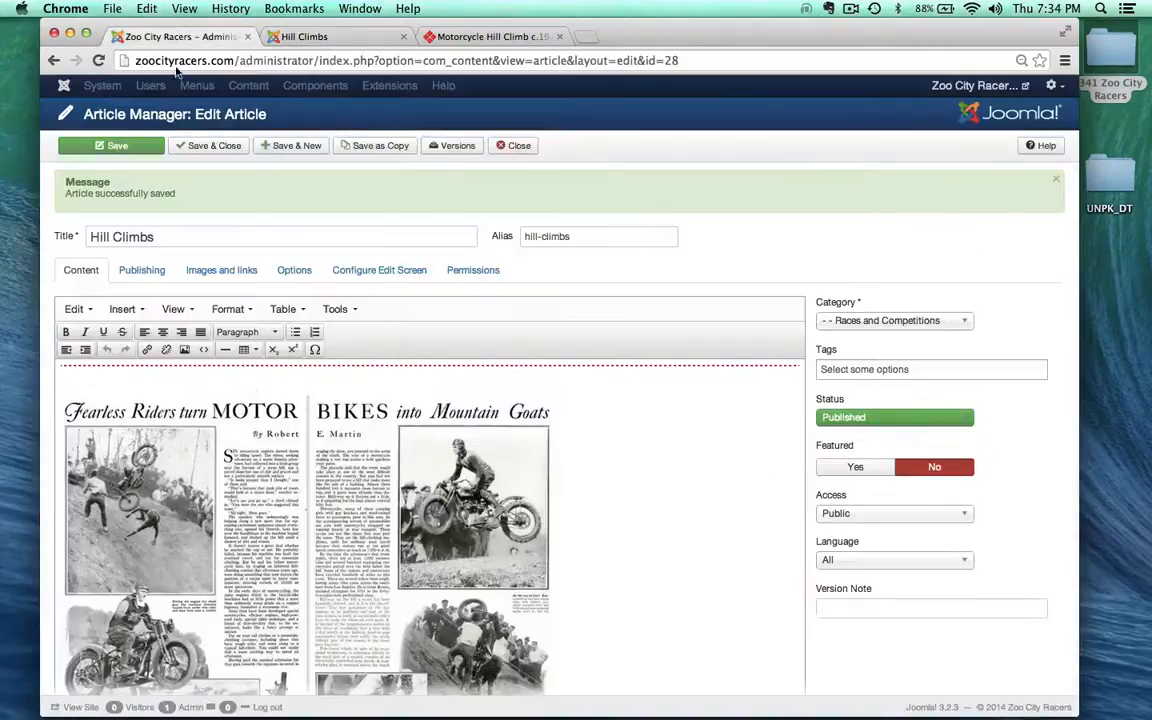
{"action": "scroll", "coordinate": [281, 483], "scroll_direction": "down", "scroll_amount": 10}
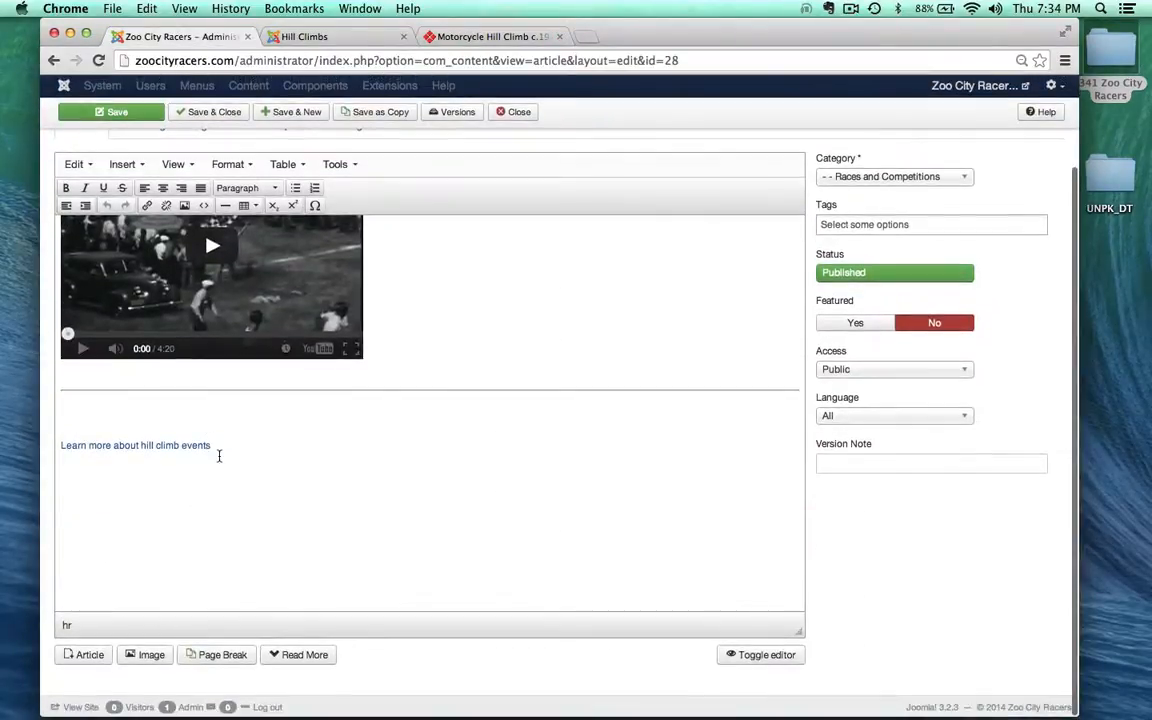
{"action": "left_click_drag", "start_coordinate": [212, 447], "coordinate": [237, 434]}
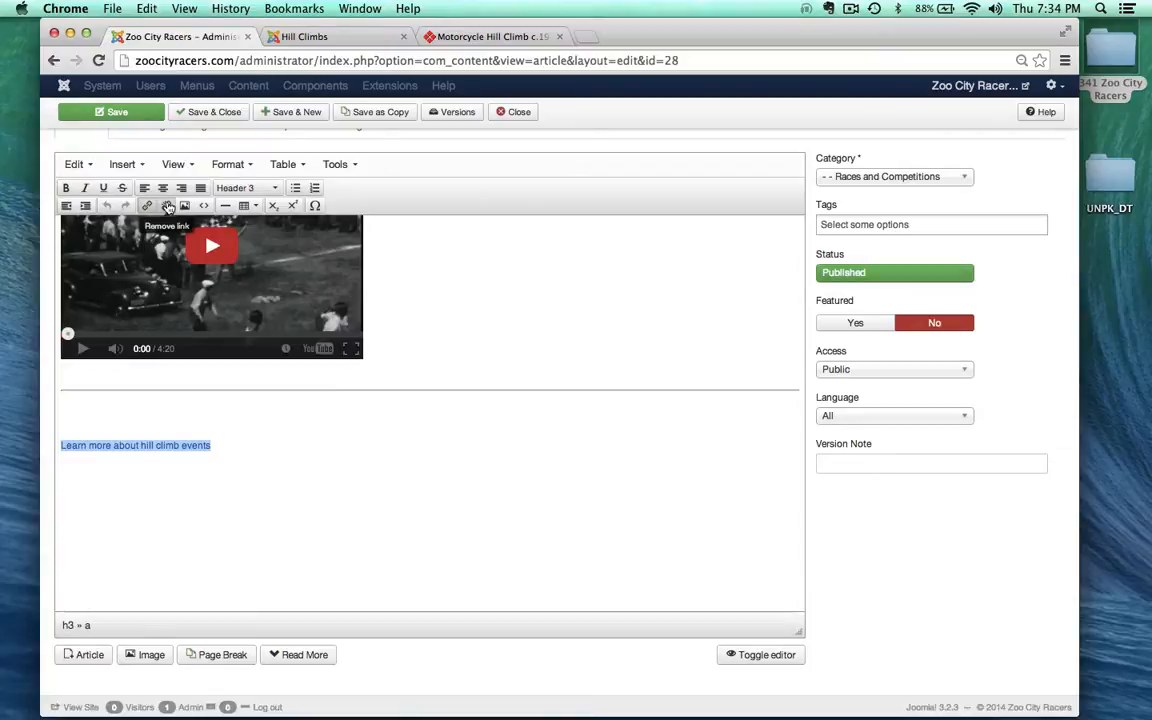
{"action": "left_click", "coordinate": [168, 207]}
{"action": "key", "text": "Right"}
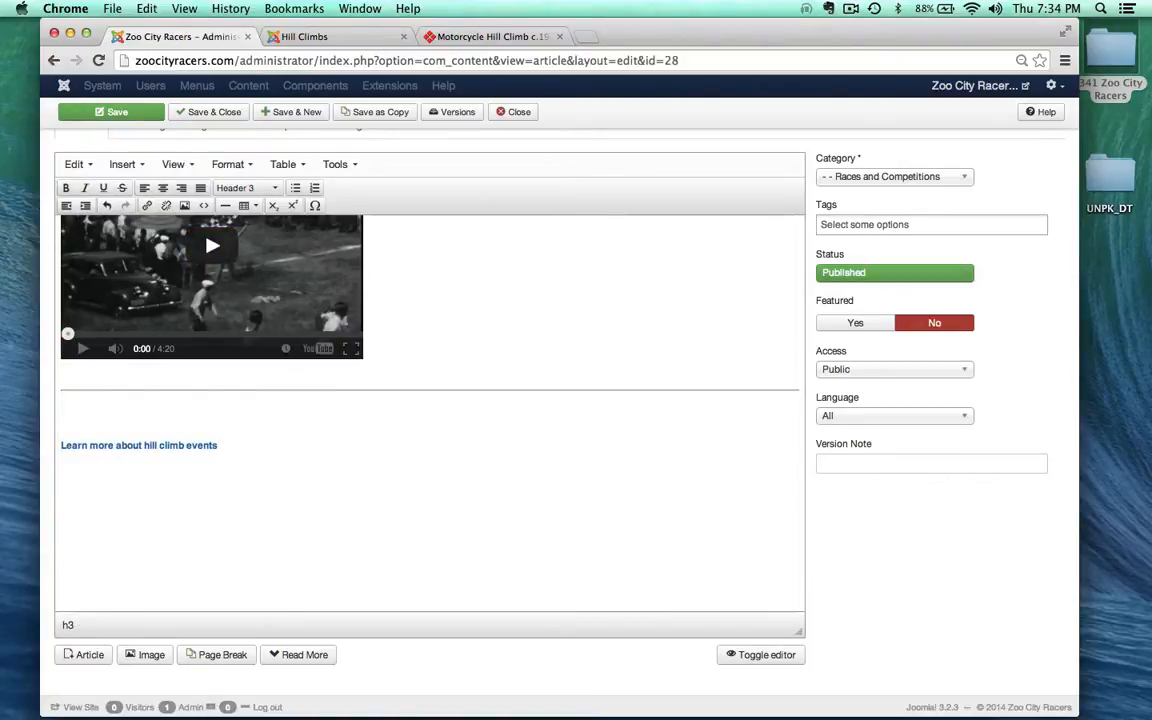
{"action": "type", "text": "by clicking thi"}
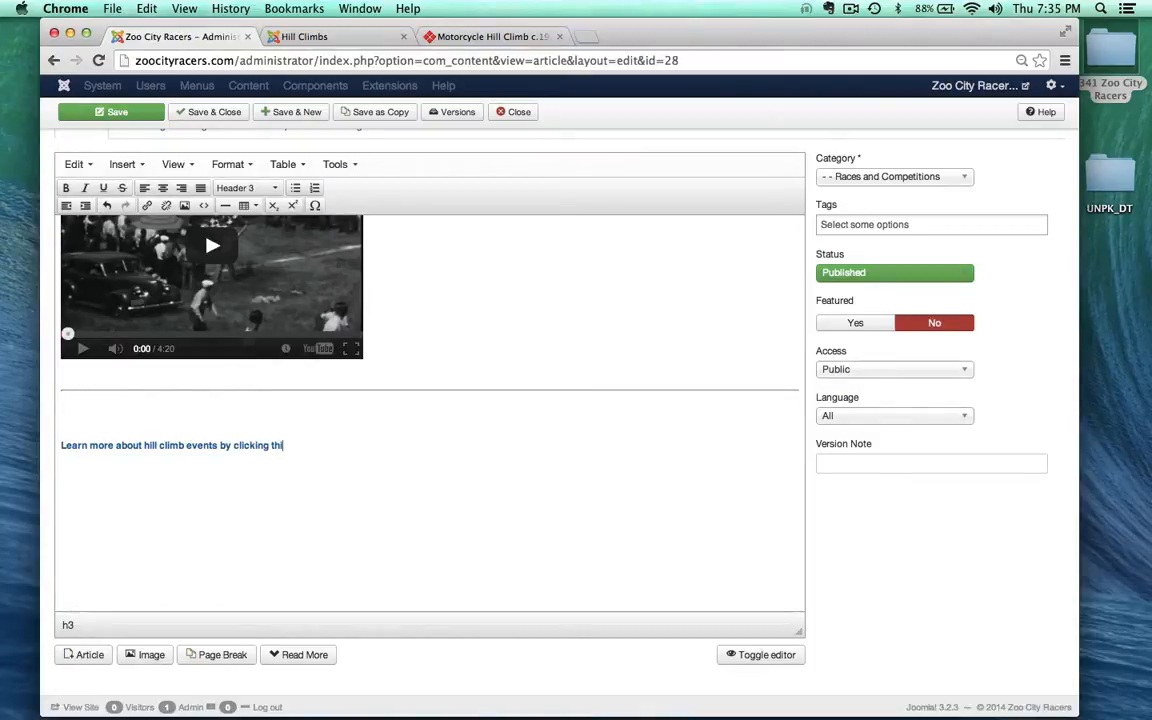
{"action": "type", "text": "s image"}
{"action": "key", "text": "Return"}
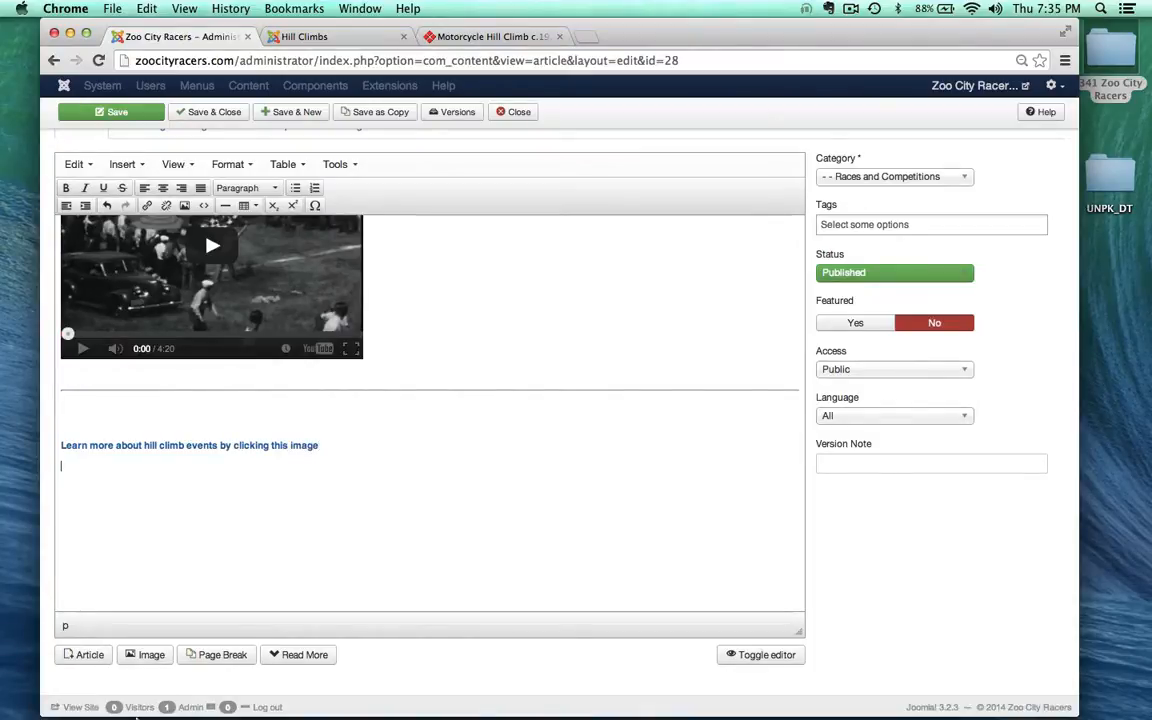
- Start inserting an image in the new paragraph and choose 1911_F-Head_harley.jpg from the races folder
{"action": "left_click", "coordinate": [152, 653]}
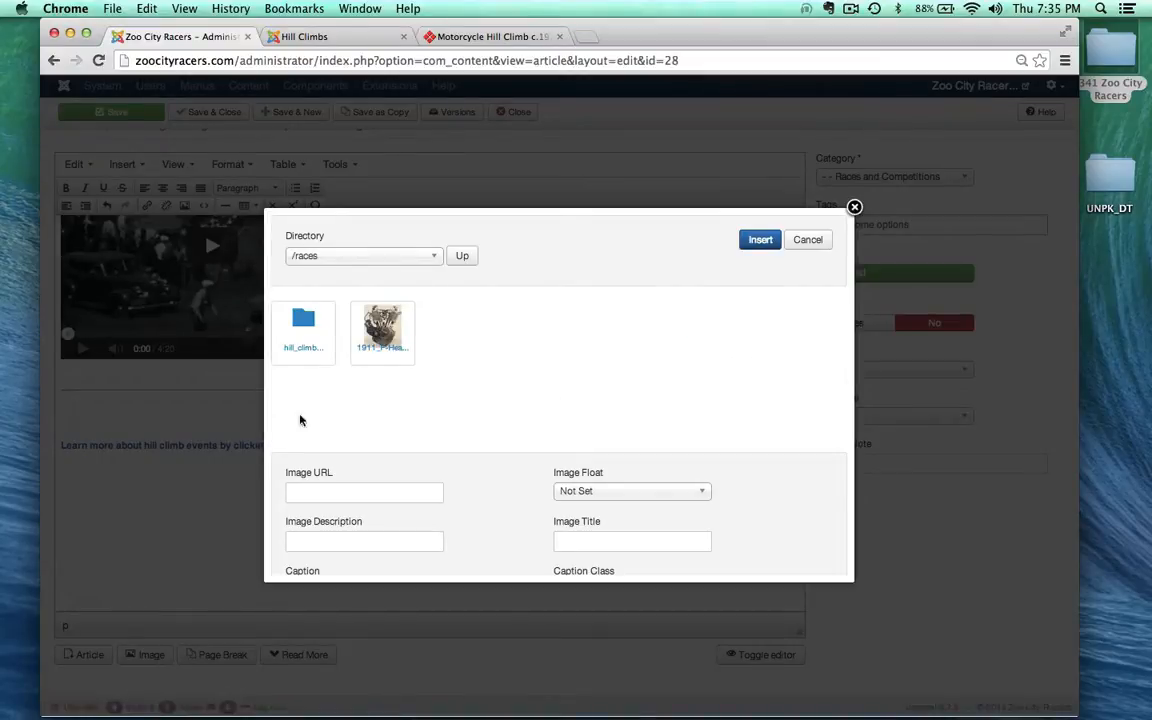
{"action": "left_click", "coordinate": [353, 292]}
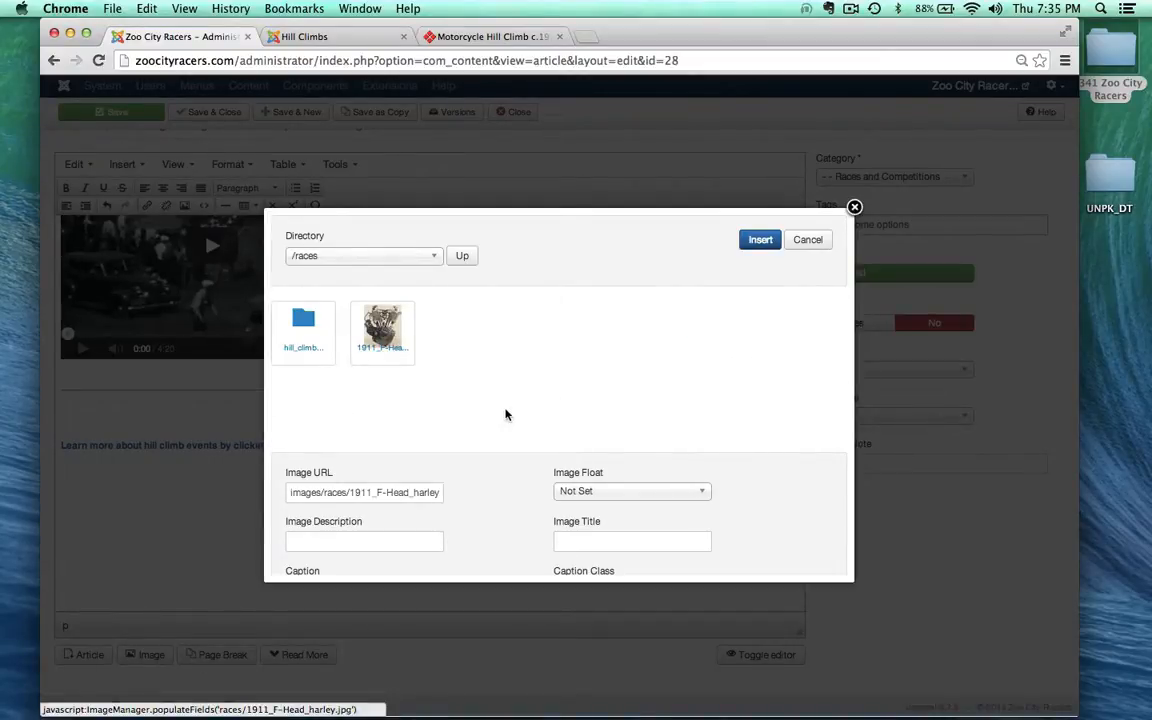
{"action": "scroll", "coordinate": [505, 414], "scroll_direction": "down", "scroll_amount": 1}
- Insert the engine image with the description "1911 F-Head Engine" and the title "Learn more about hill climbs"
{"action": "left_click", "coordinate": [349, 525]}
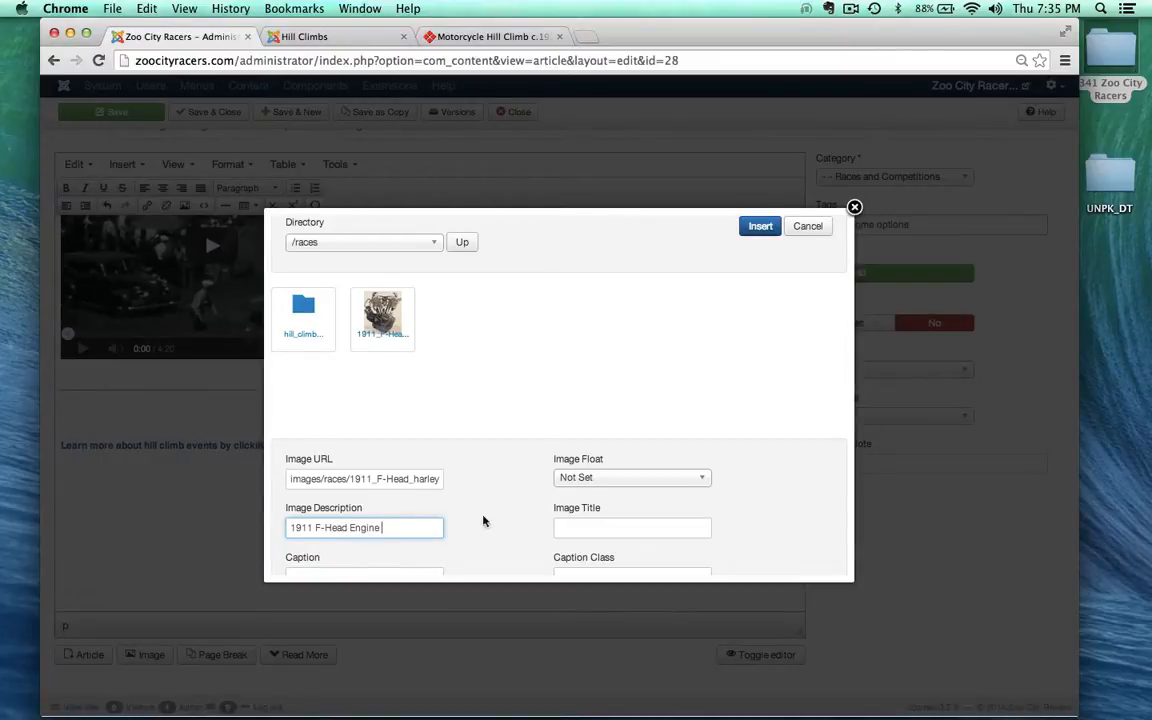
{"action": "scroll", "coordinate": [569, 512], "scroll_direction": "down", "scroll_amount": 1}
{"action": "left_click", "coordinate": [570, 519]}
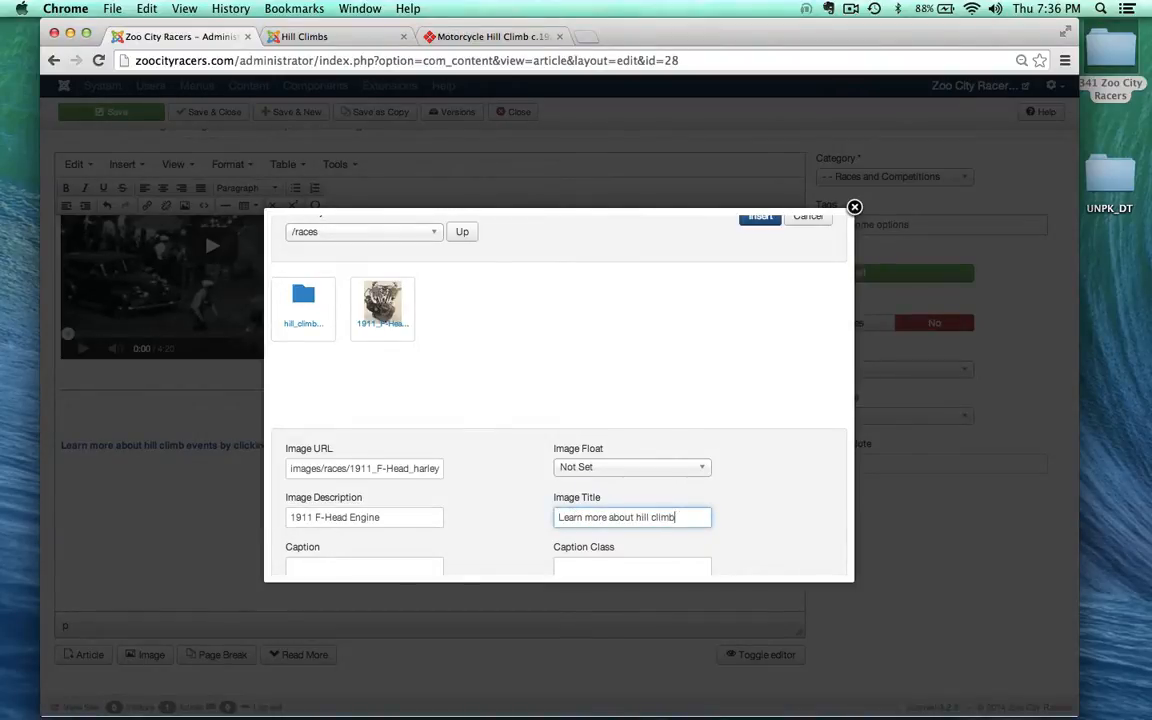
{"action": "scroll", "coordinate": [524, 502], "scroll_direction": "down", "scroll_amount": 3}
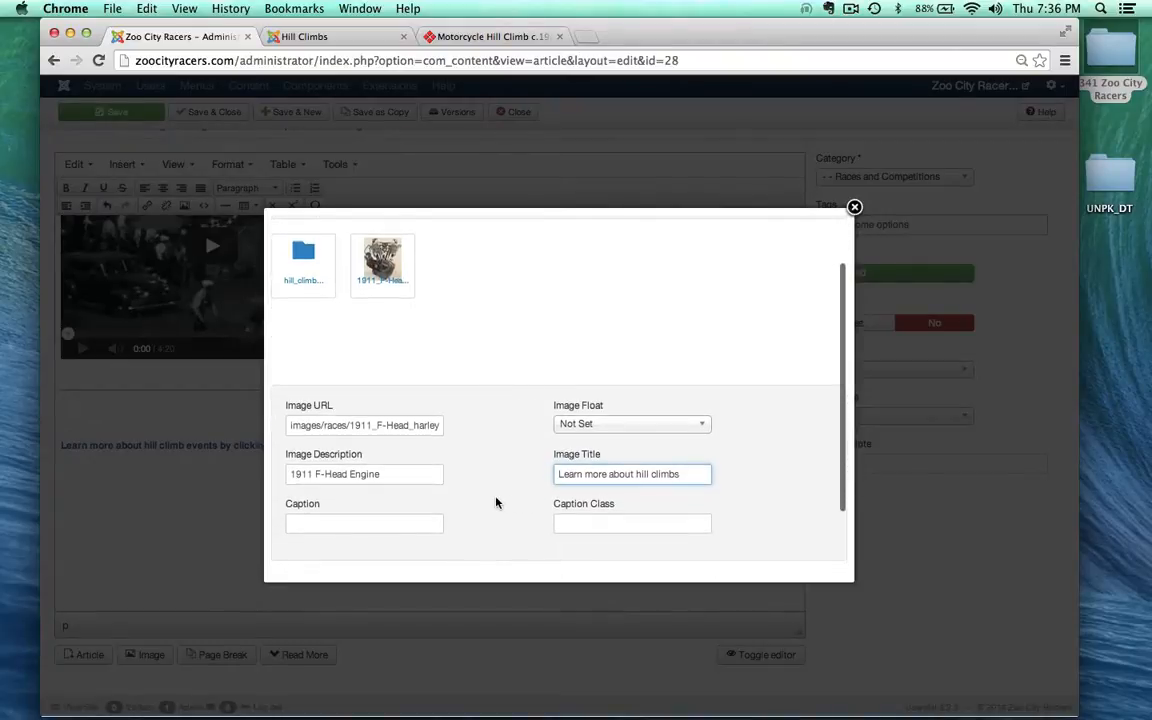
{"action": "left_click", "coordinate": [501, 501]}
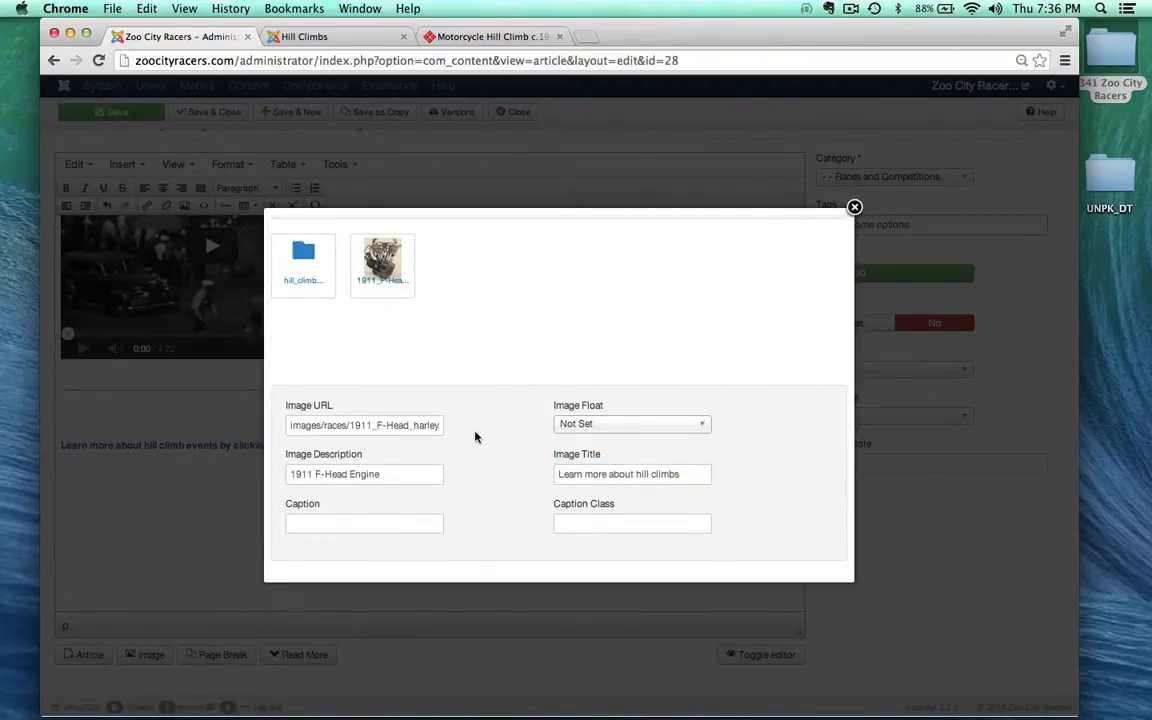
{"action": "scroll", "coordinate": [476, 437], "scroll_direction": "up", "scroll_amount": 2}
{"action": "scroll", "coordinate": [476, 437], "scroll_direction": "up", "scroll_amount": 2}
{"action": "left_click", "coordinate": [758, 239]}
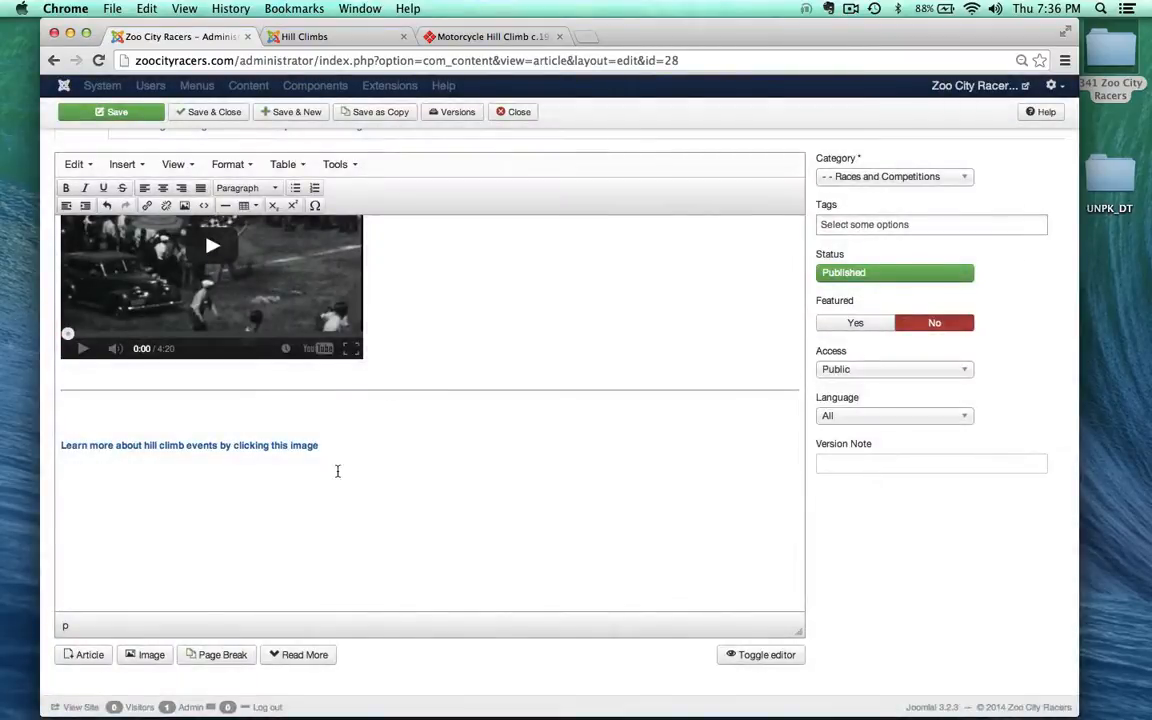
- Link the inserted engine image to the copied bakersfieldmagazine.net hill climb address, with the target set to New window
{"action": "scroll", "coordinate": [275, 478], "scroll_direction": "down", "scroll_amount": 2}
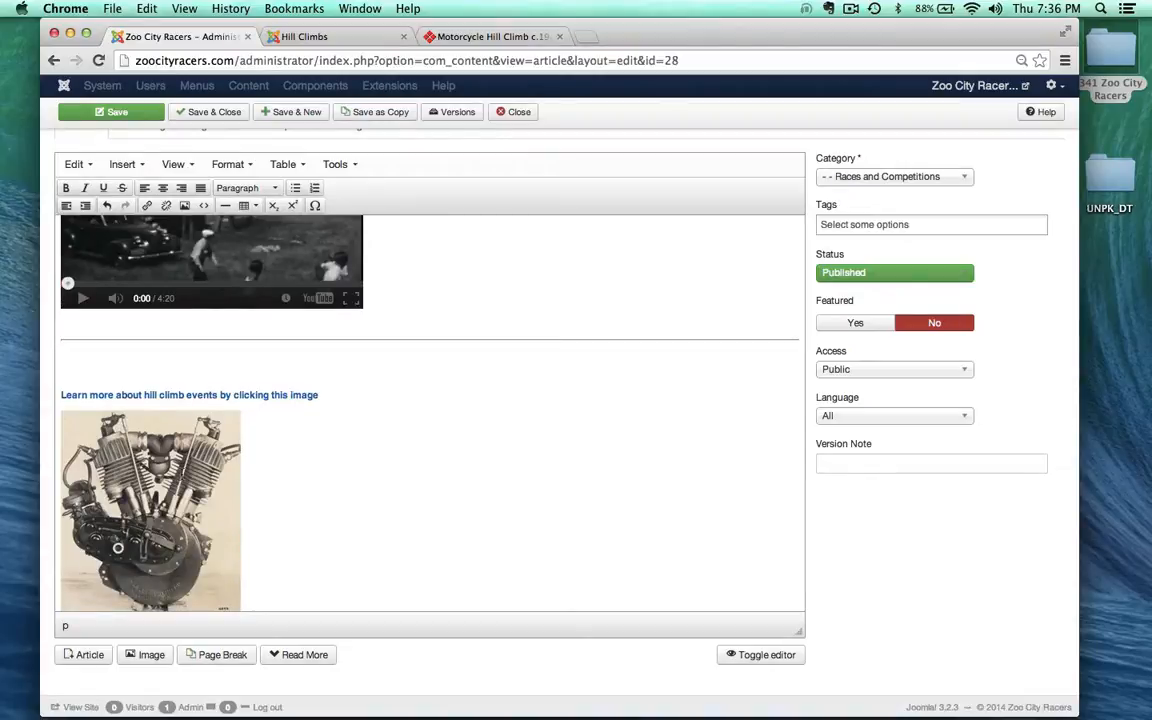
{"action": "left_click", "coordinate": [182, 474]}
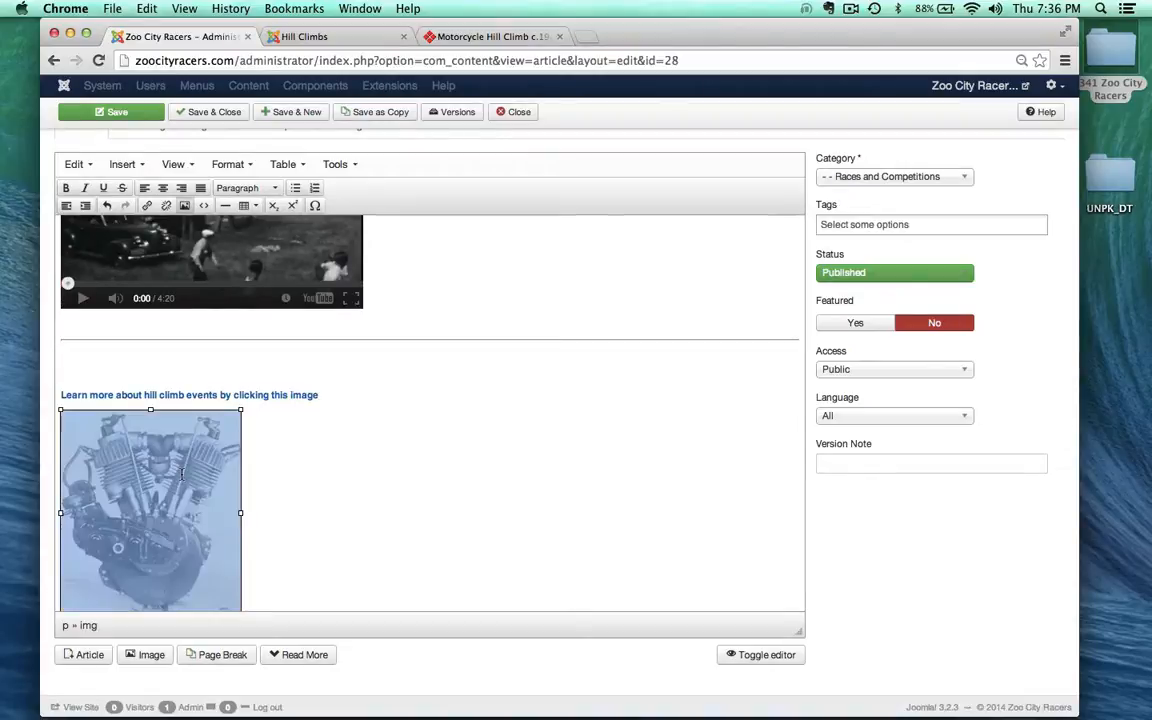
{"action": "left_click", "coordinate": [147, 206]}
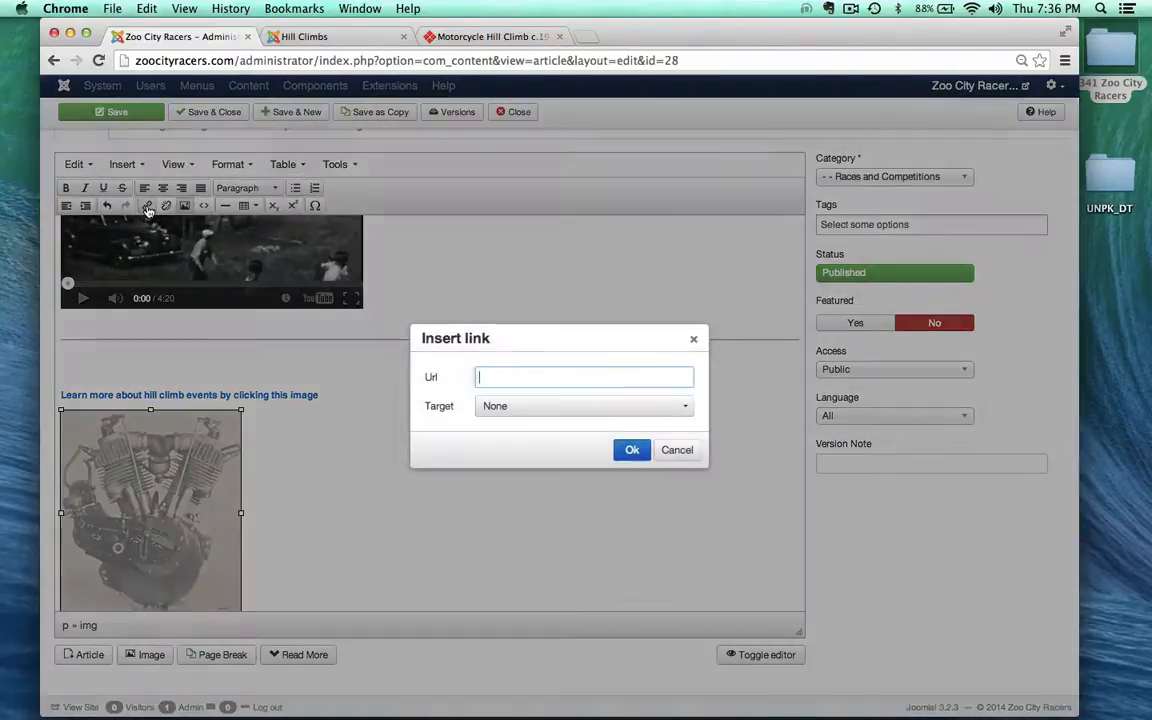
{"action": "key", "text": "super+v"}
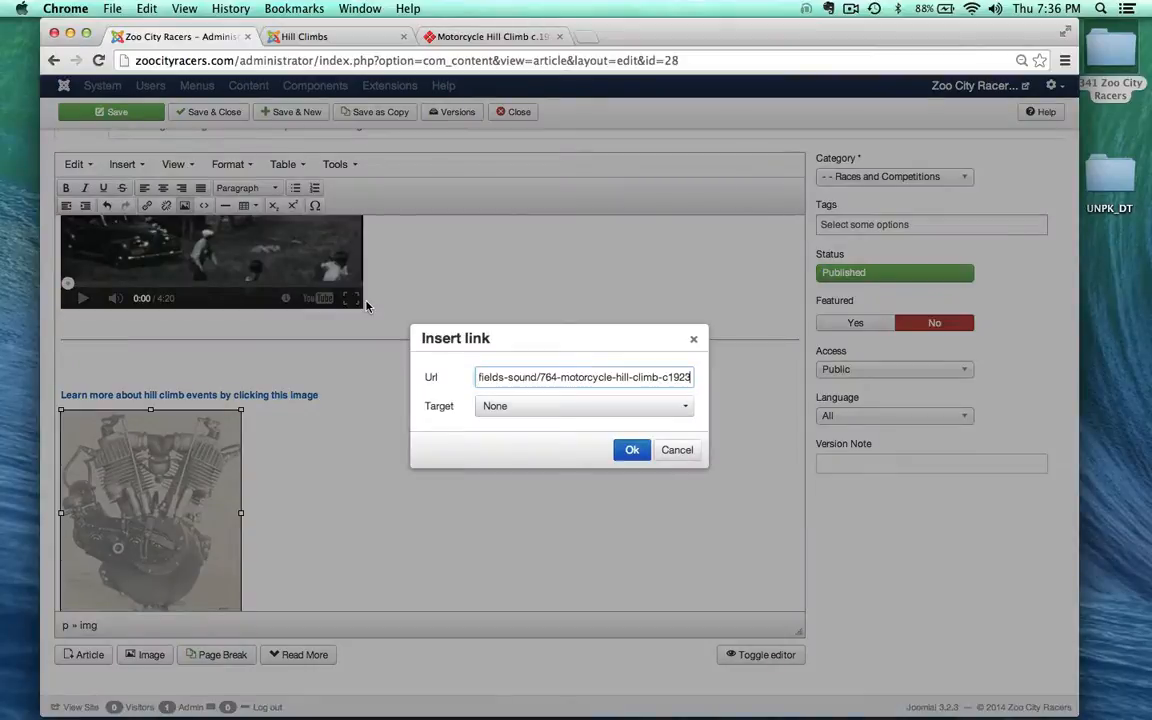
{"action": "left_click", "coordinate": [494, 407]}
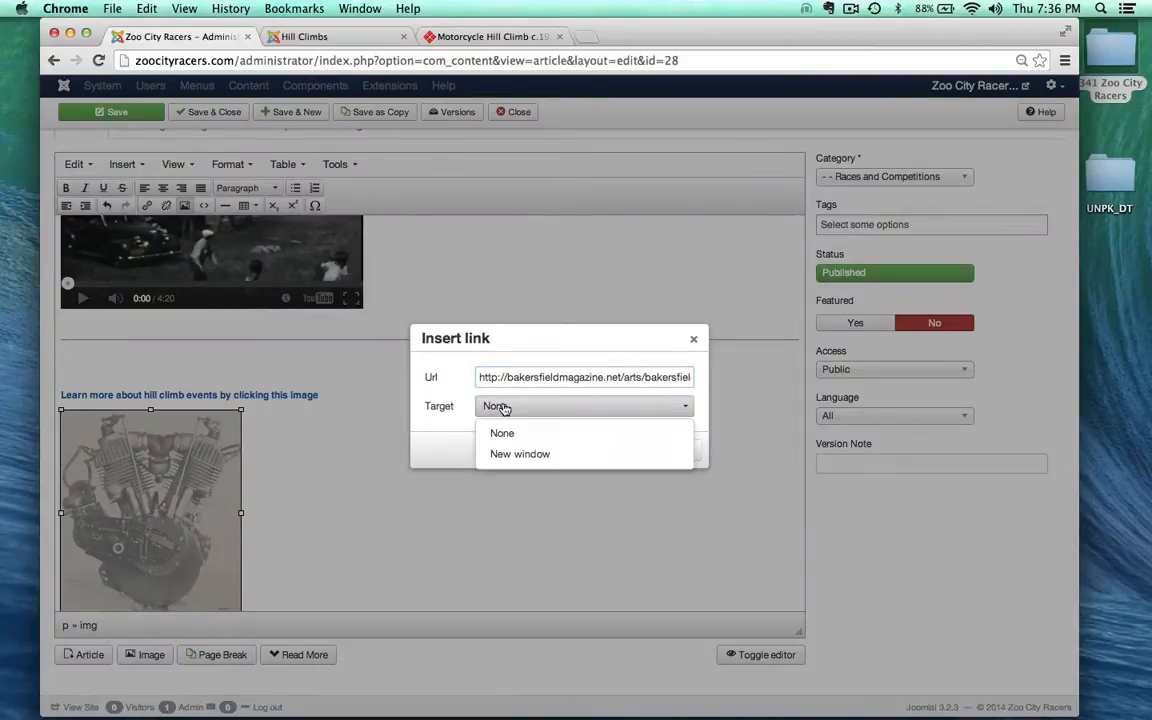
{"action": "left_click", "coordinate": [490, 454]}
{"action": "left_click", "coordinate": [624, 453]}
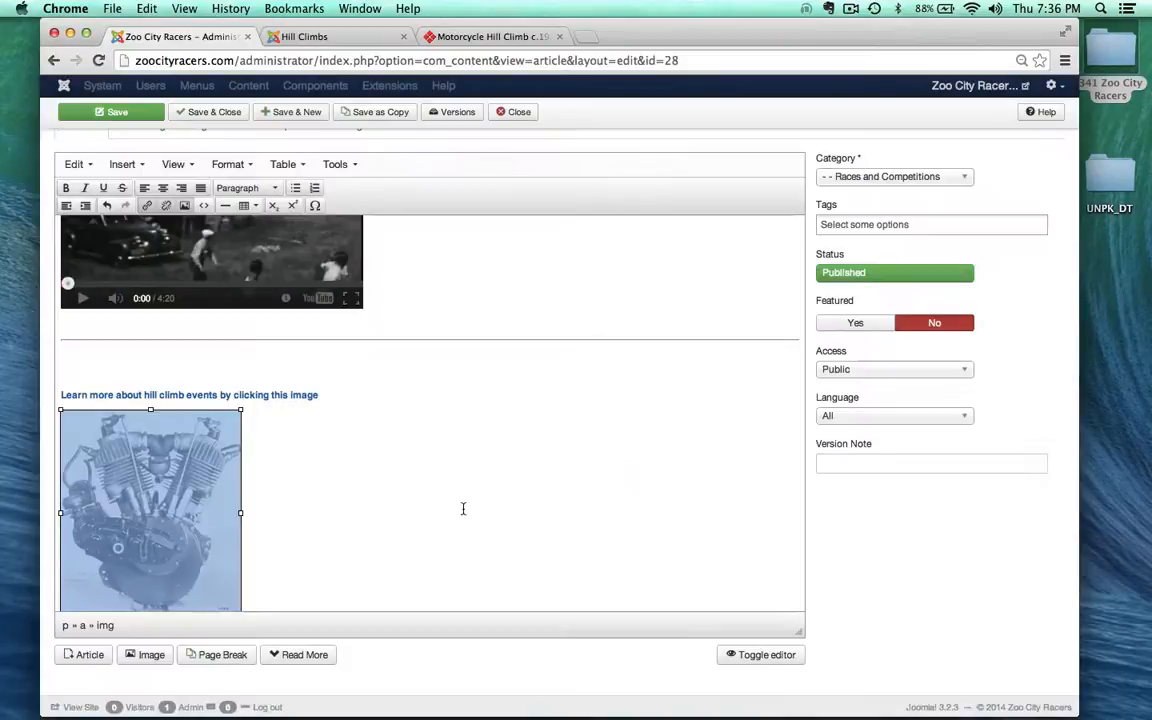
- Save the Hill Climbs article with its linked image and close the open Bakersfield Magazine page
{"action": "scroll", "coordinate": [463, 507], "scroll_direction": "up", "scroll_amount": 5}
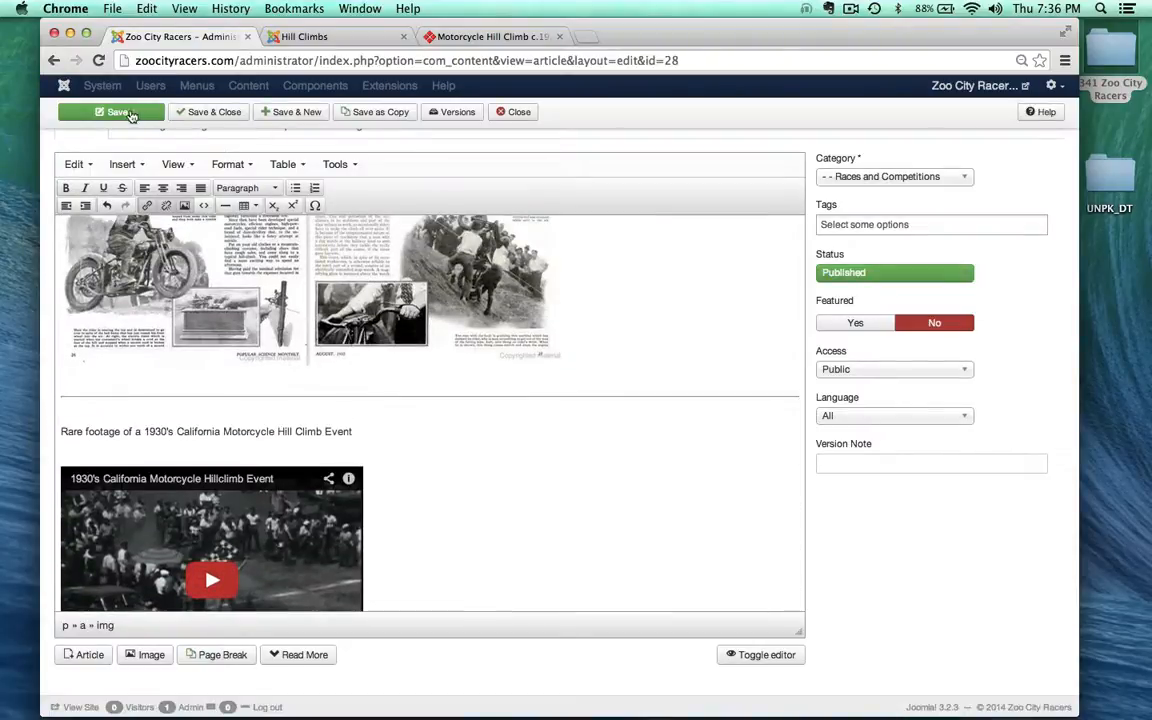
{"action": "left_click", "coordinate": [129, 115]}
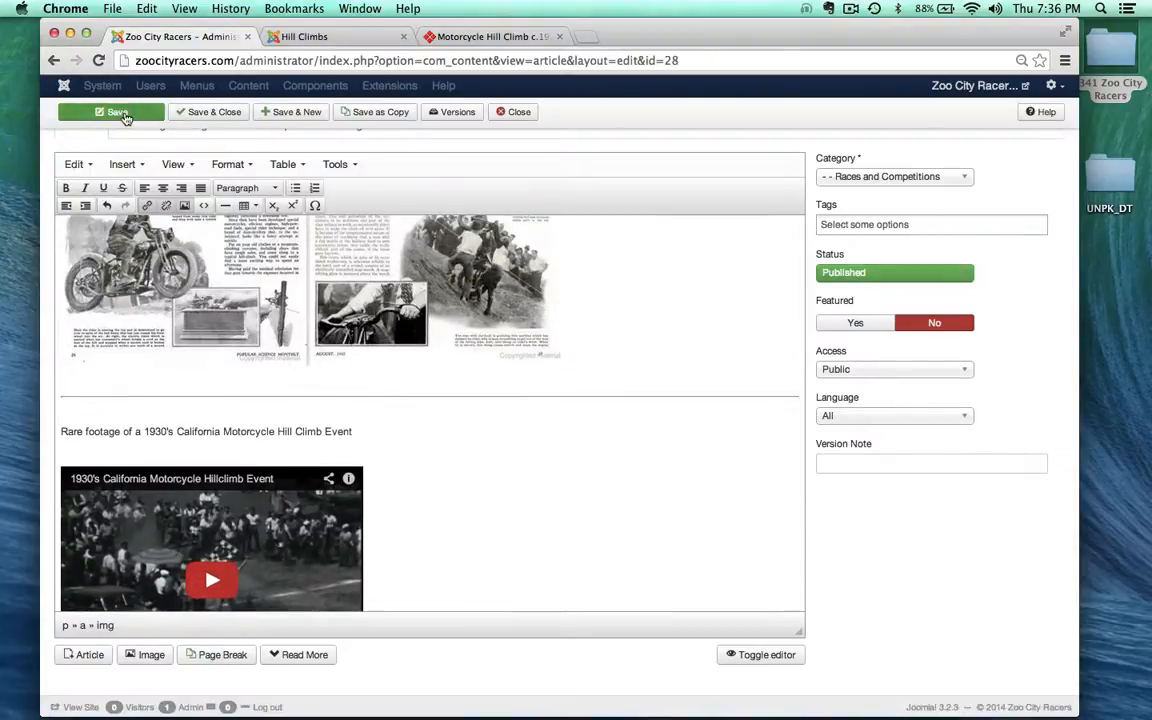
{"action": "left_click", "coordinate": [559, 36]}
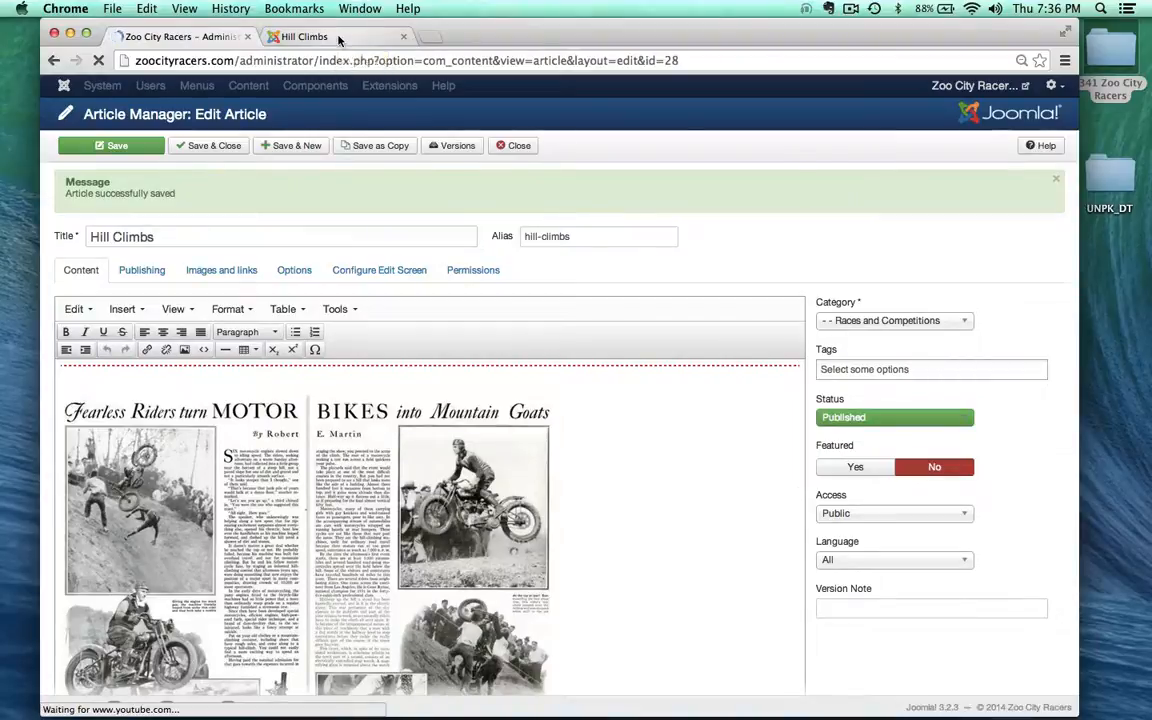
- Reload the public Hill Climbs page and test the engine image's link by opening and skimming its target article
{"action": "left_click", "coordinate": [339, 37]}
{"action": "left_click", "coordinate": [98, 60]}
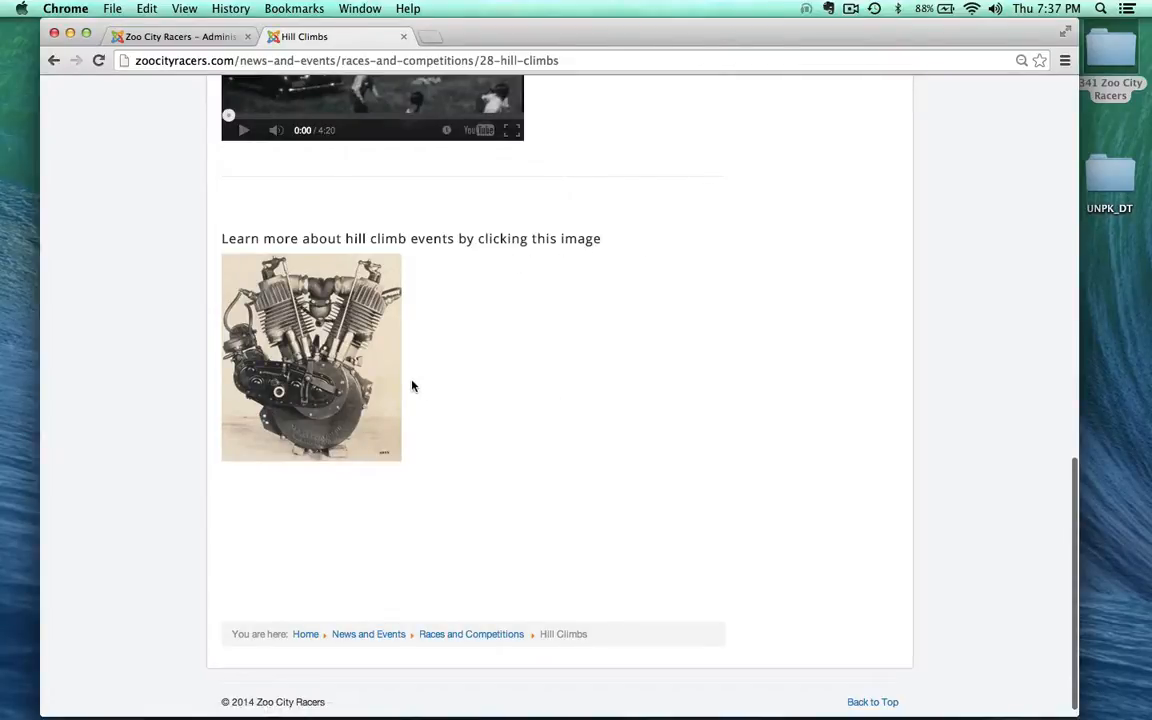
{"action": "left_click", "coordinate": [305, 370]}
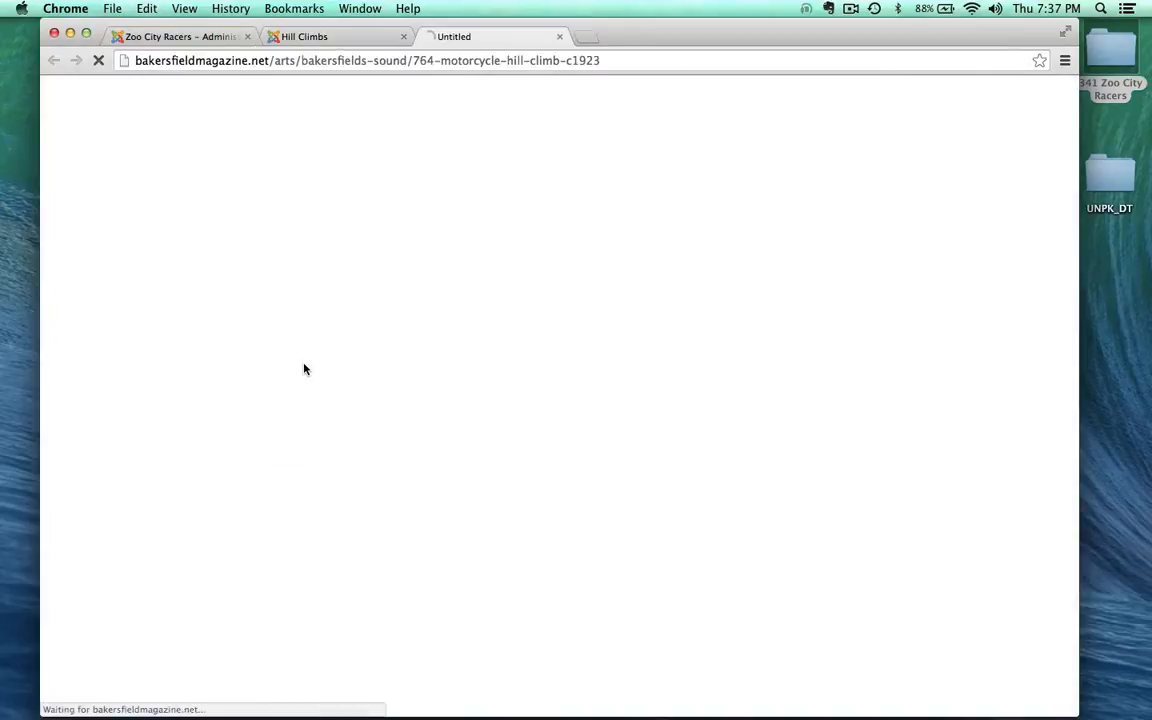
{"action": "scroll", "coordinate": [305, 370], "scroll_direction": "down", "scroll_amount": 5}
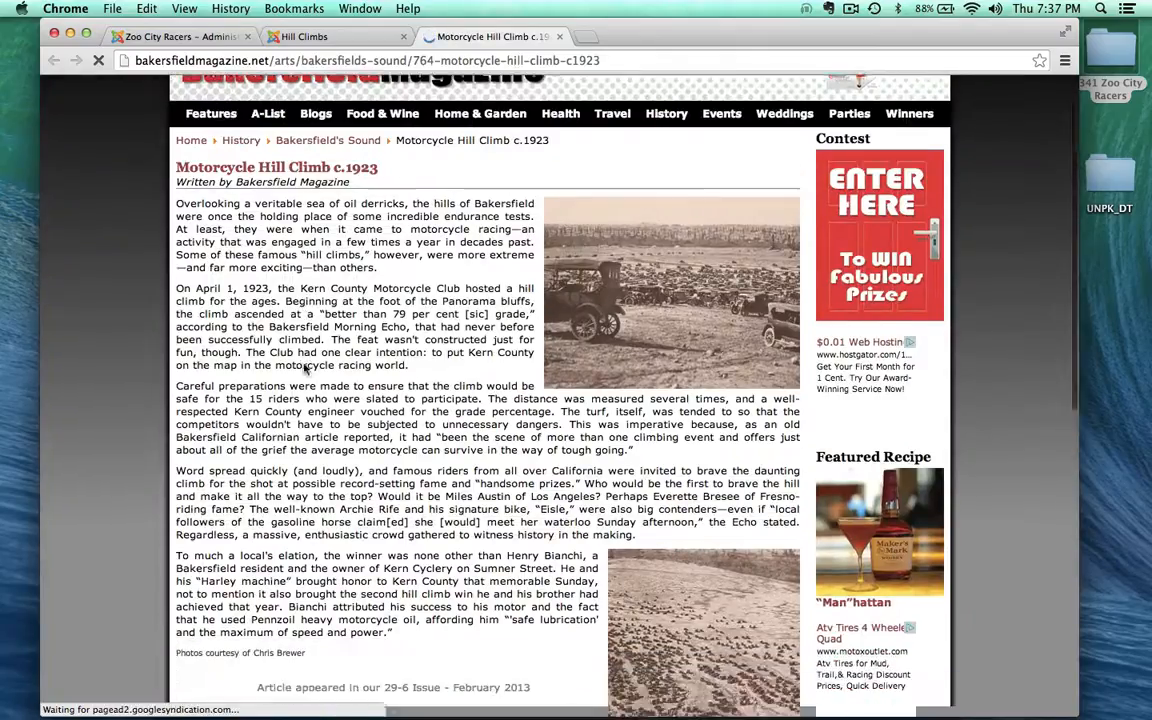
{"action": "scroll", "coordinate": [305, 370], "scroll_direction": "up", "scroll_amount": 3}
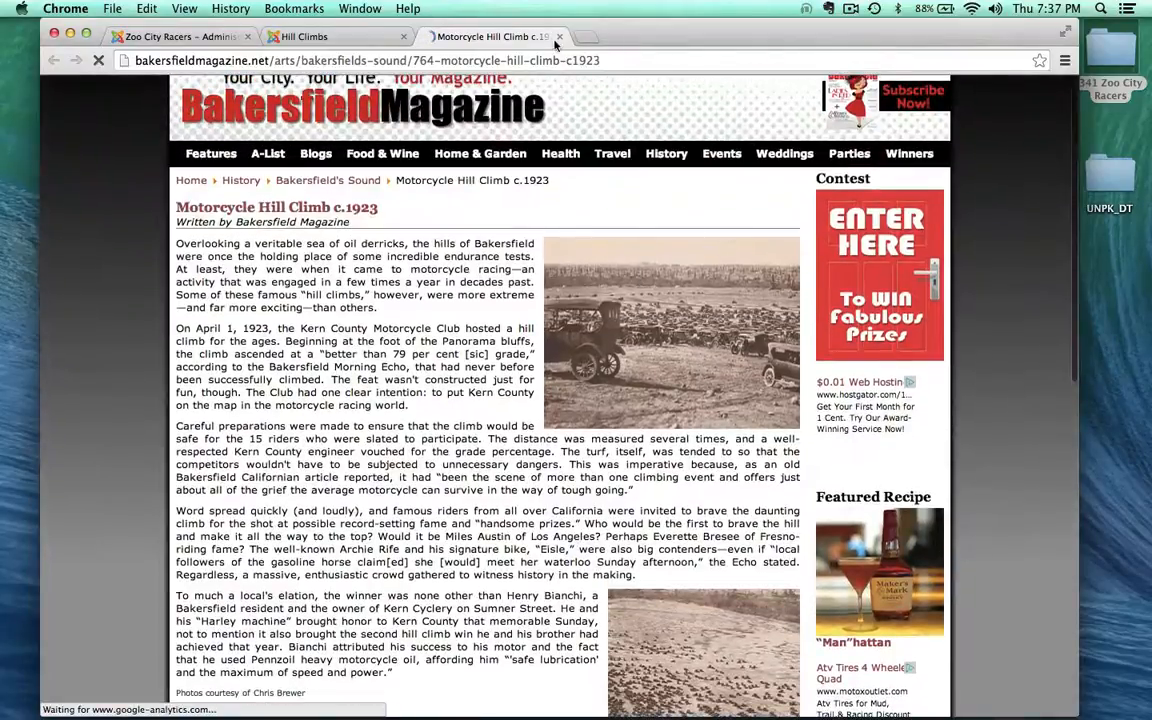
- Close the magazine article and review the heading and linked engine image below the video on the public page
{"action": "left_click", "coordinate": [559, 36]}
{"action": "scroll", "coordinate": [338, 394], "scroll_direction": "up", "scroll_amount": 2}
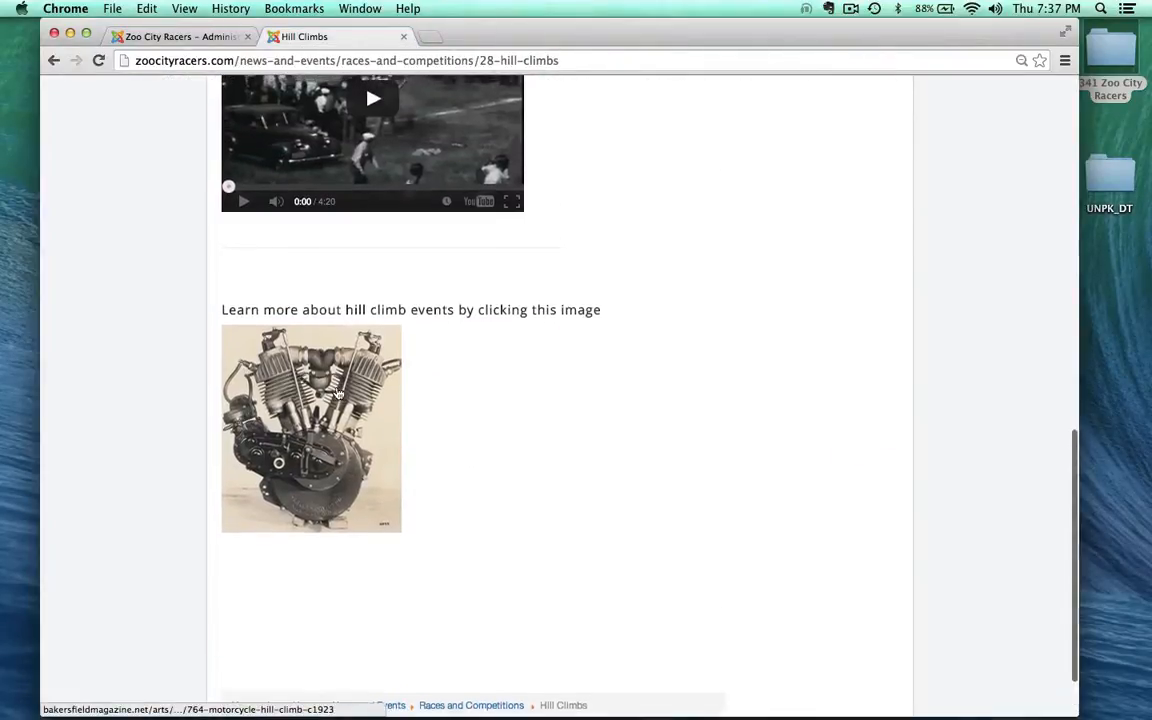
{"action": "scroll", "coordinate": [610, 400], "scroll_direction": "up", "scroll_amount": 2}
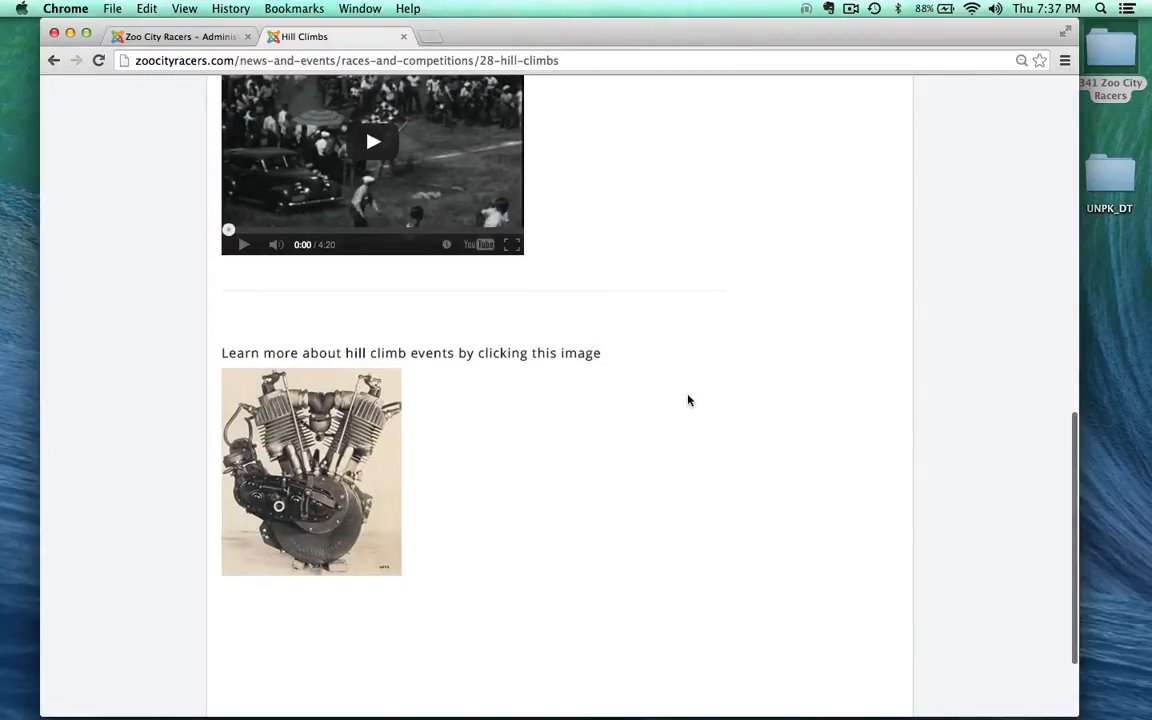
{"action": "scroll", "coordinate": [688, 400], "scroll_direction": "up", "scroll_amount": 5}
{"action": "scroll", "coordinate": [688, 400], "scroll_direction": "down", "scroll_amount": 4}
{"action": "scroll", "coordinate": [688, 400], "scroll_direction": "down", "scroll_amount": 2}
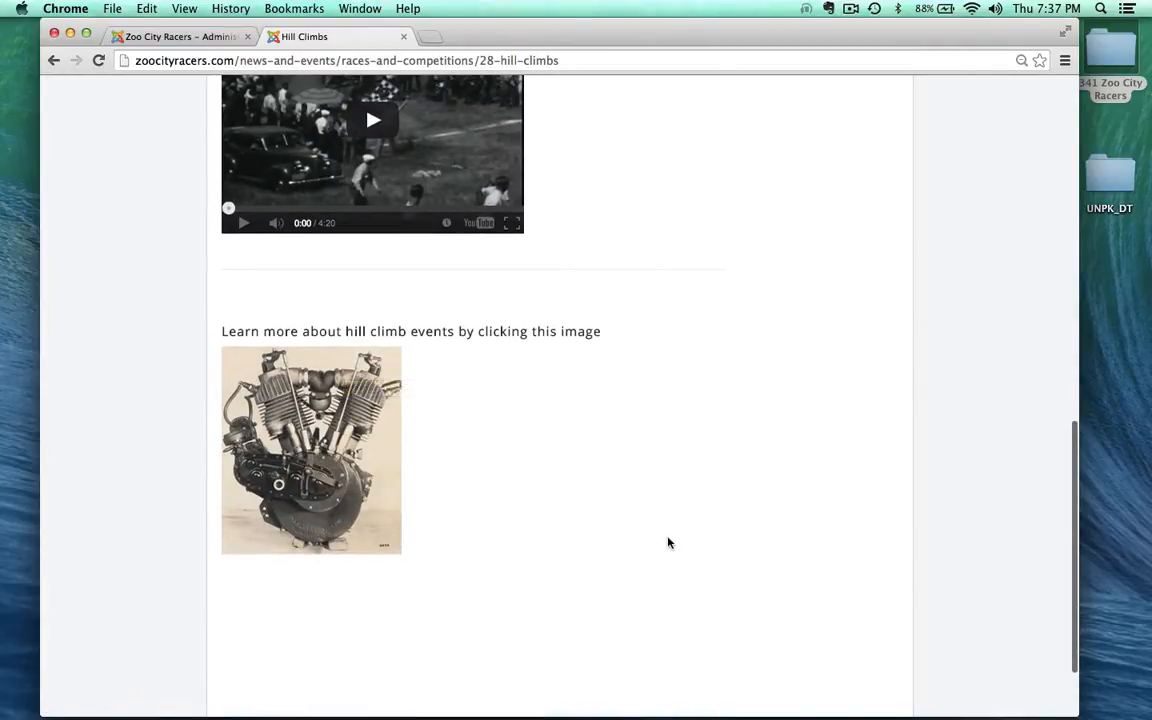
{"action": "scroll", "coordinate": [669, 543], "scroll_direction": "up", "scroll_amount": 1}
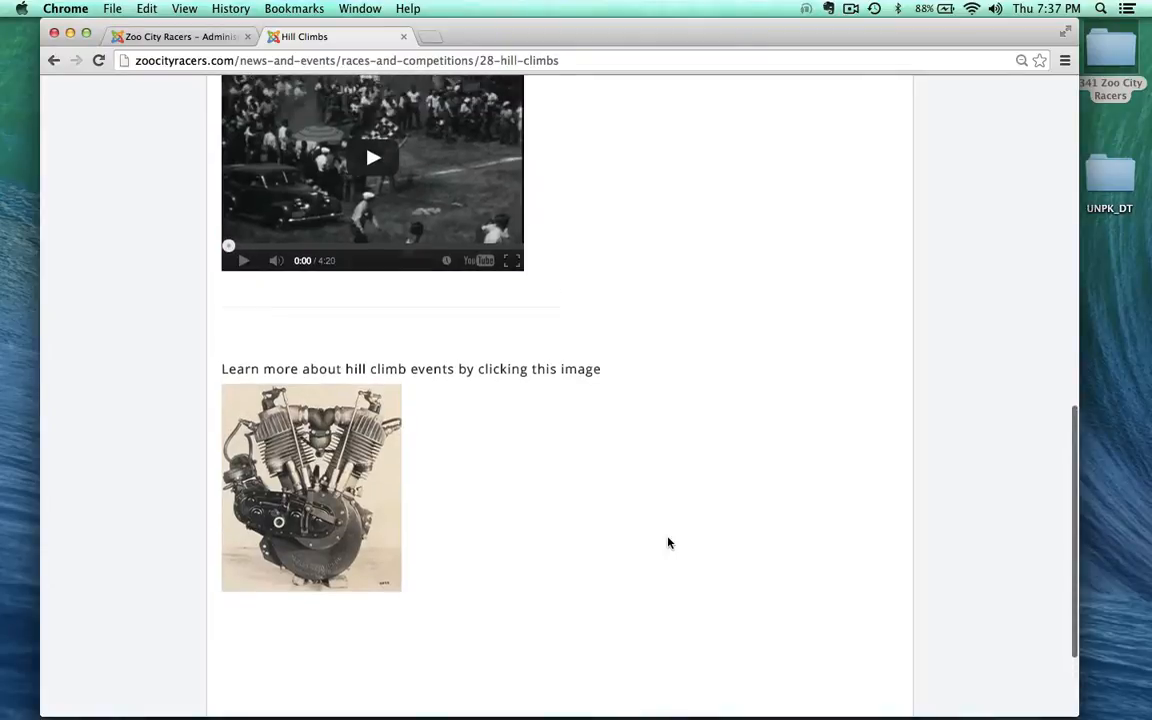